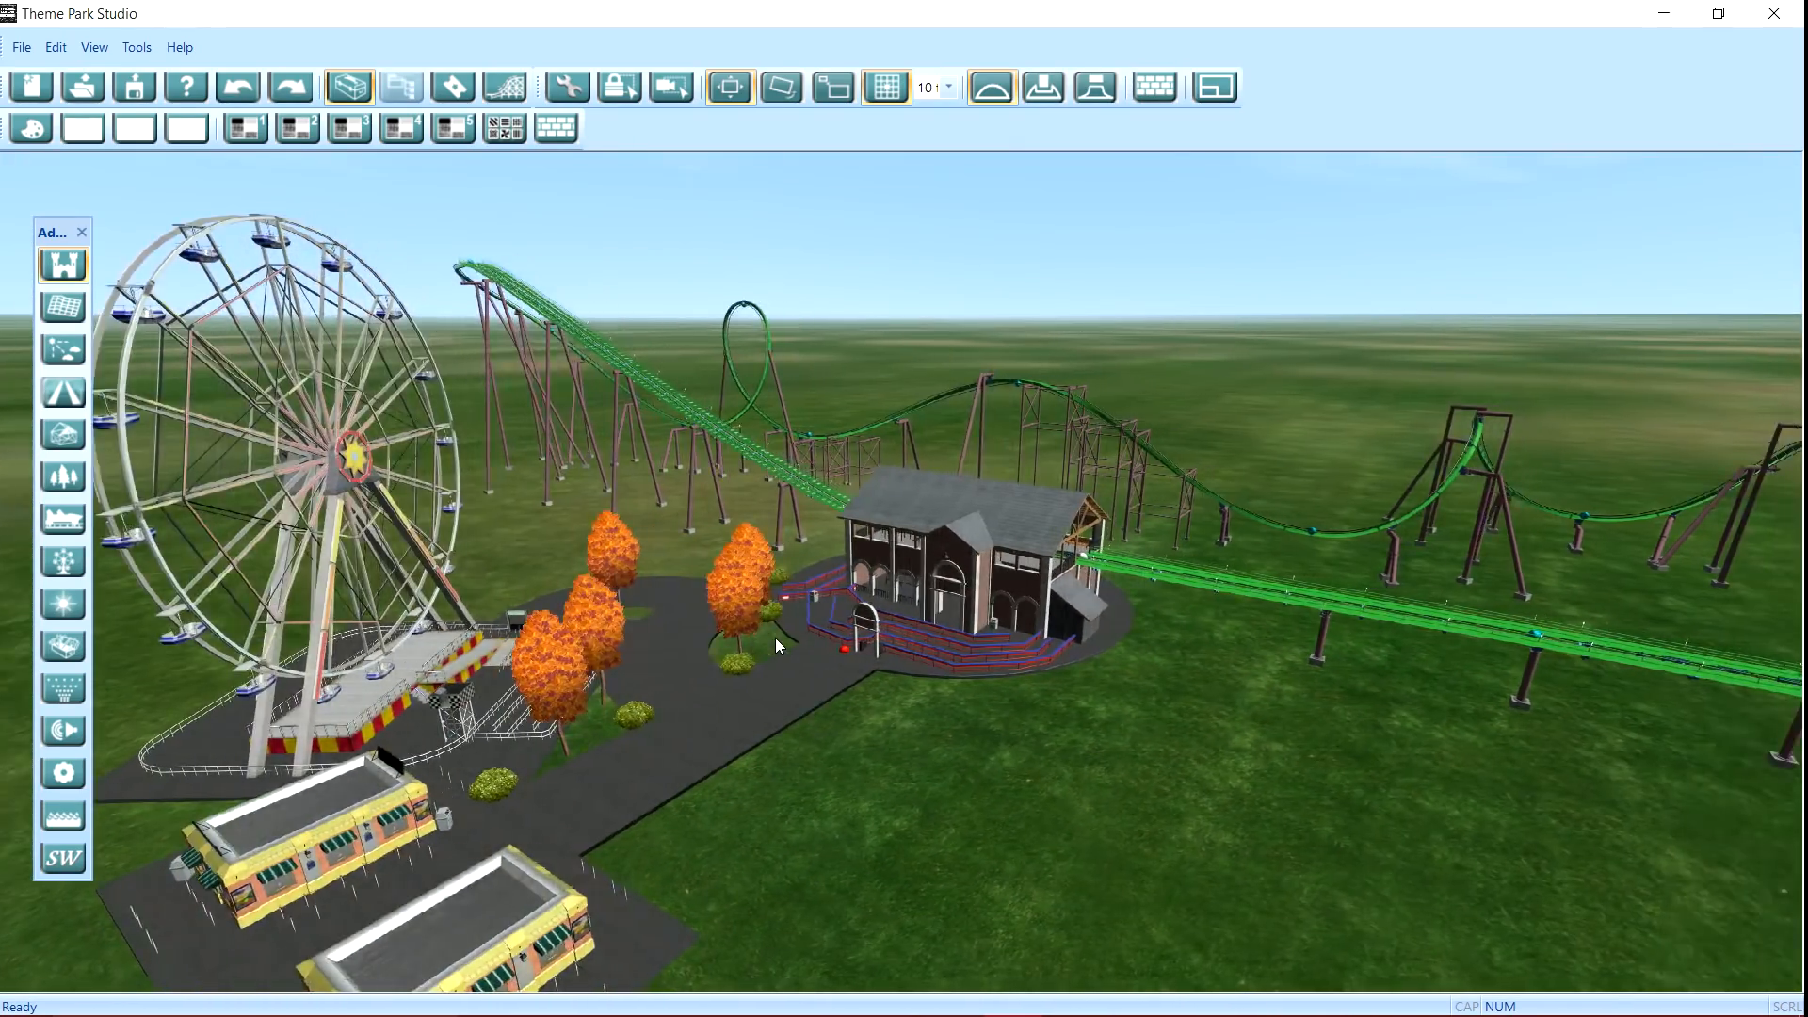
# Step: Examine the park's Ferris wheel, coaster station, track and food stalls from several viewpoints
pyautogui.press('s')
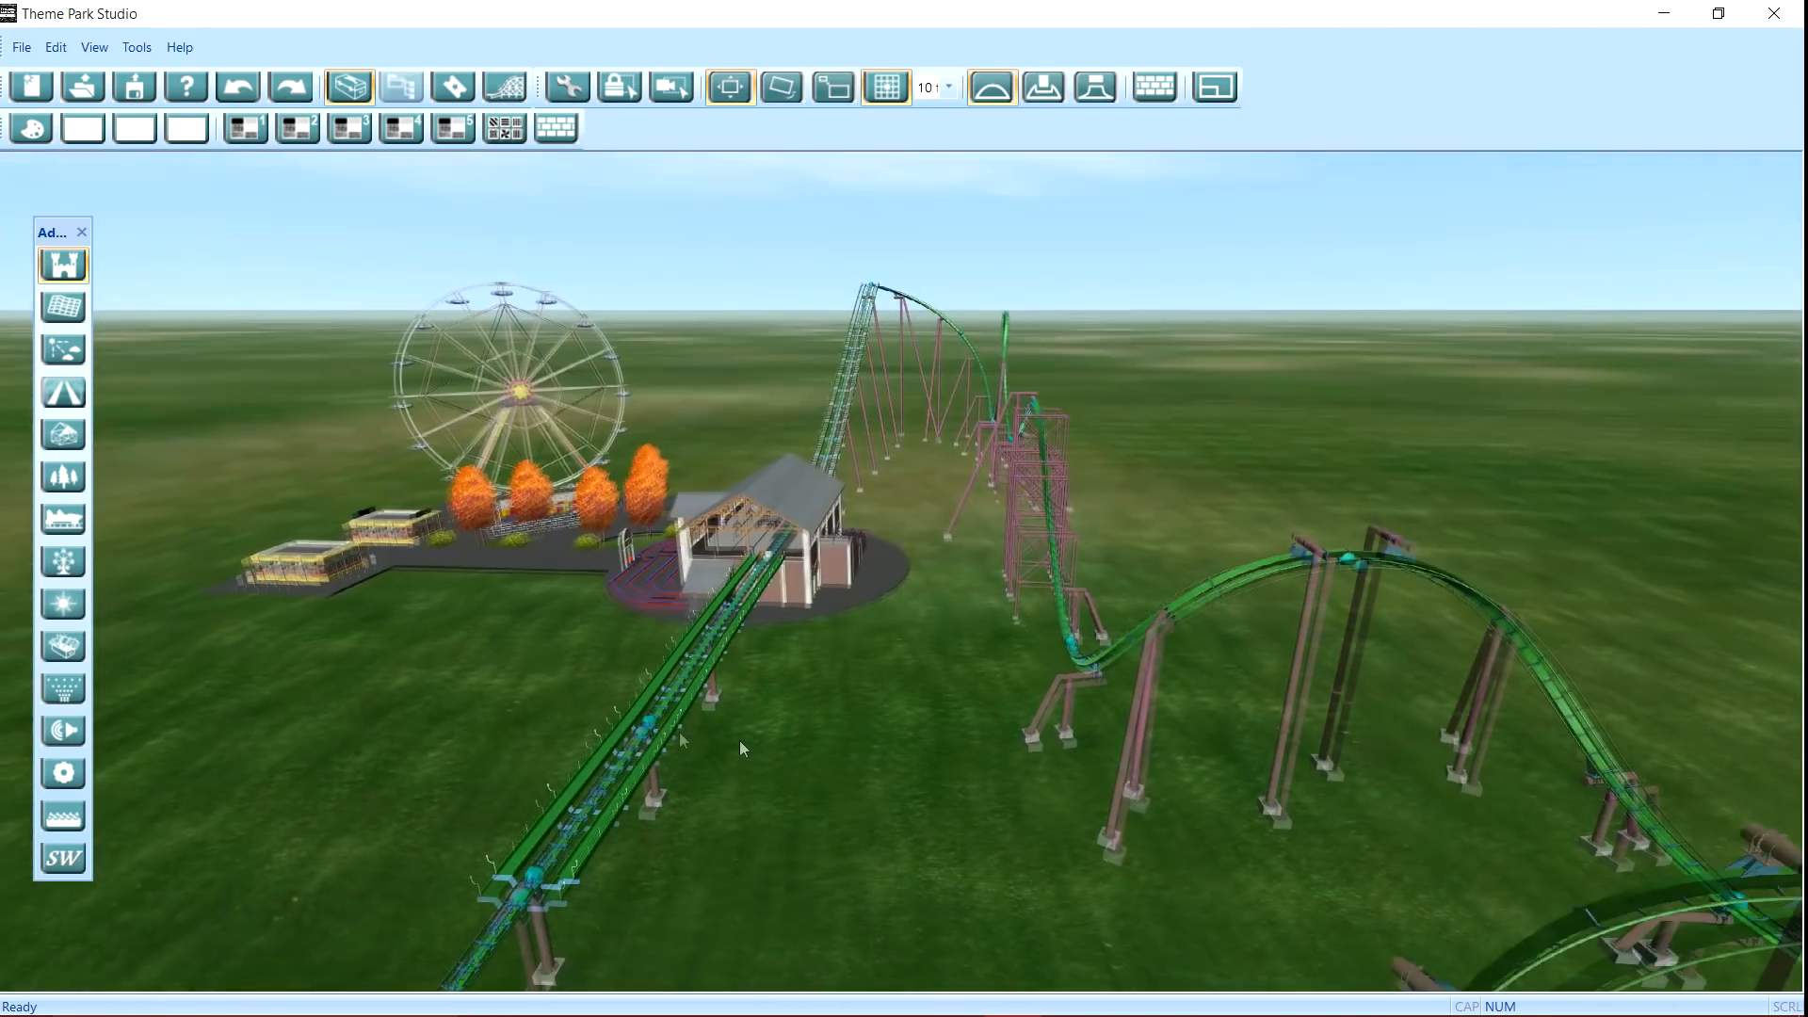
pyautogui.press('a')
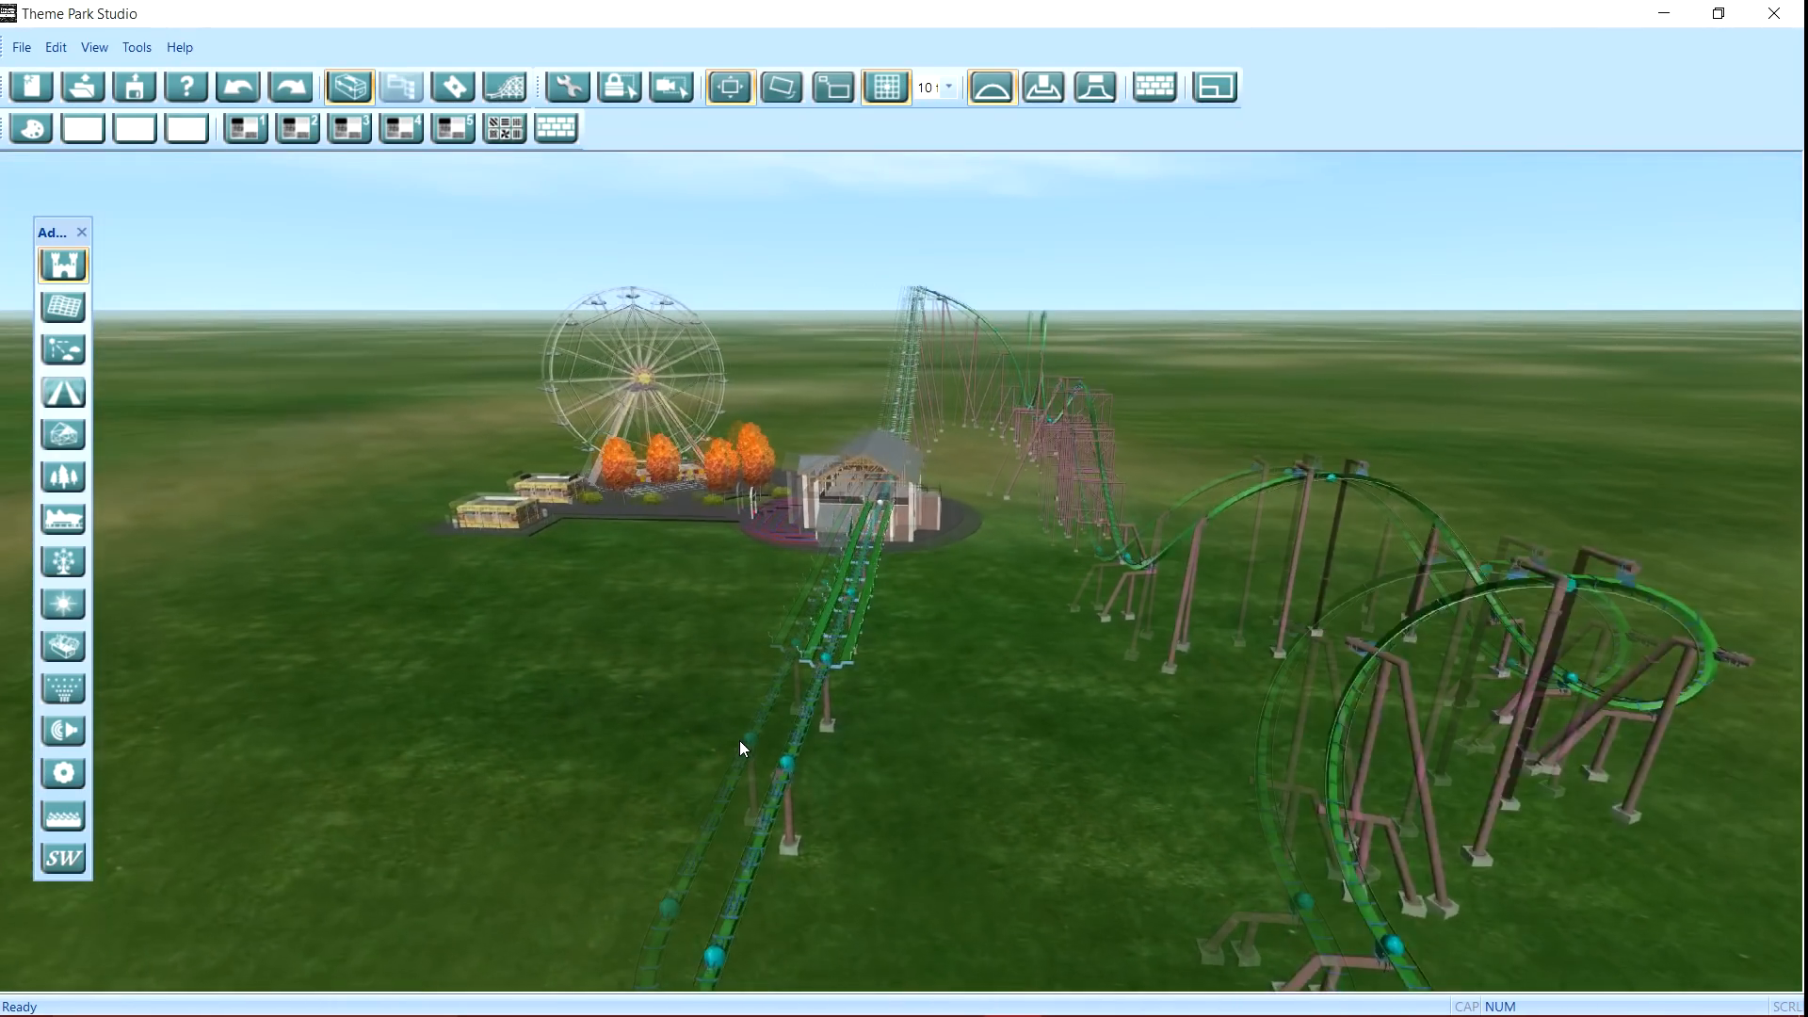
pyautogui.press('w')
pyautogui.moveTo(739, 740); pyautogui.dragTo(1200, 741)
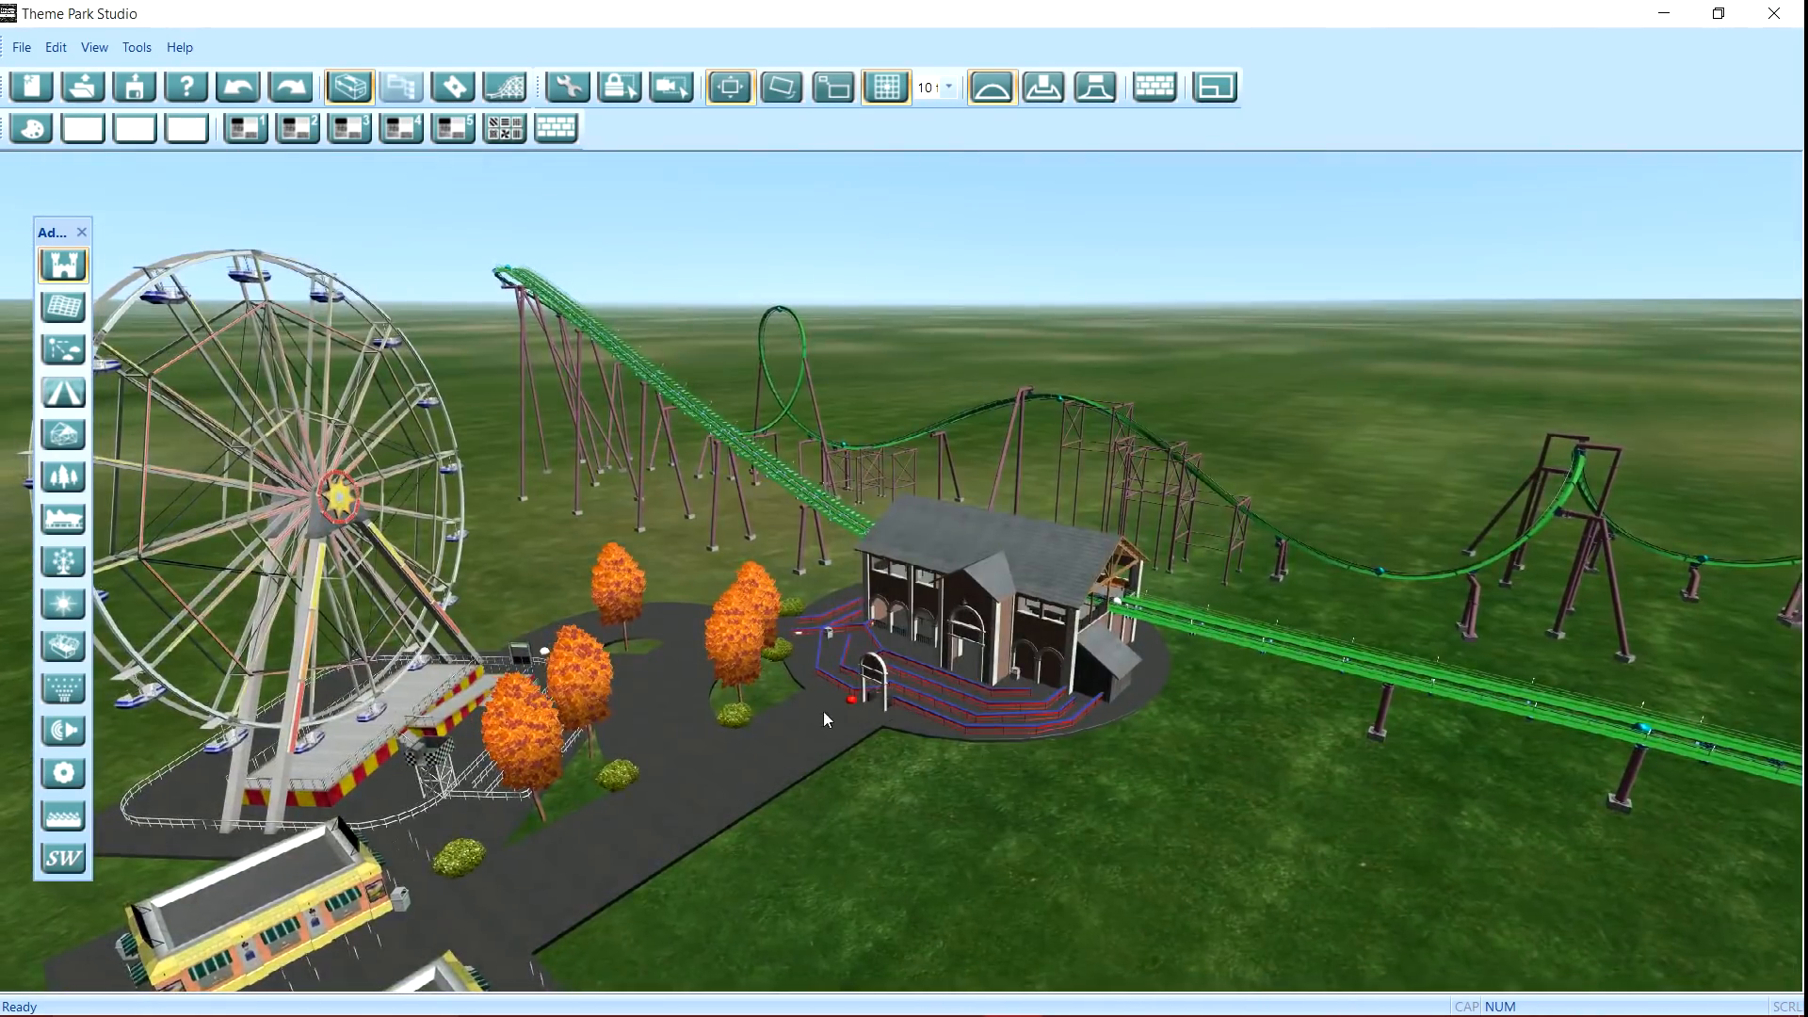
pyautogui.press('a')
pyautogui.press('w')
pyautogui.press('a')
pyautogui.press('s')
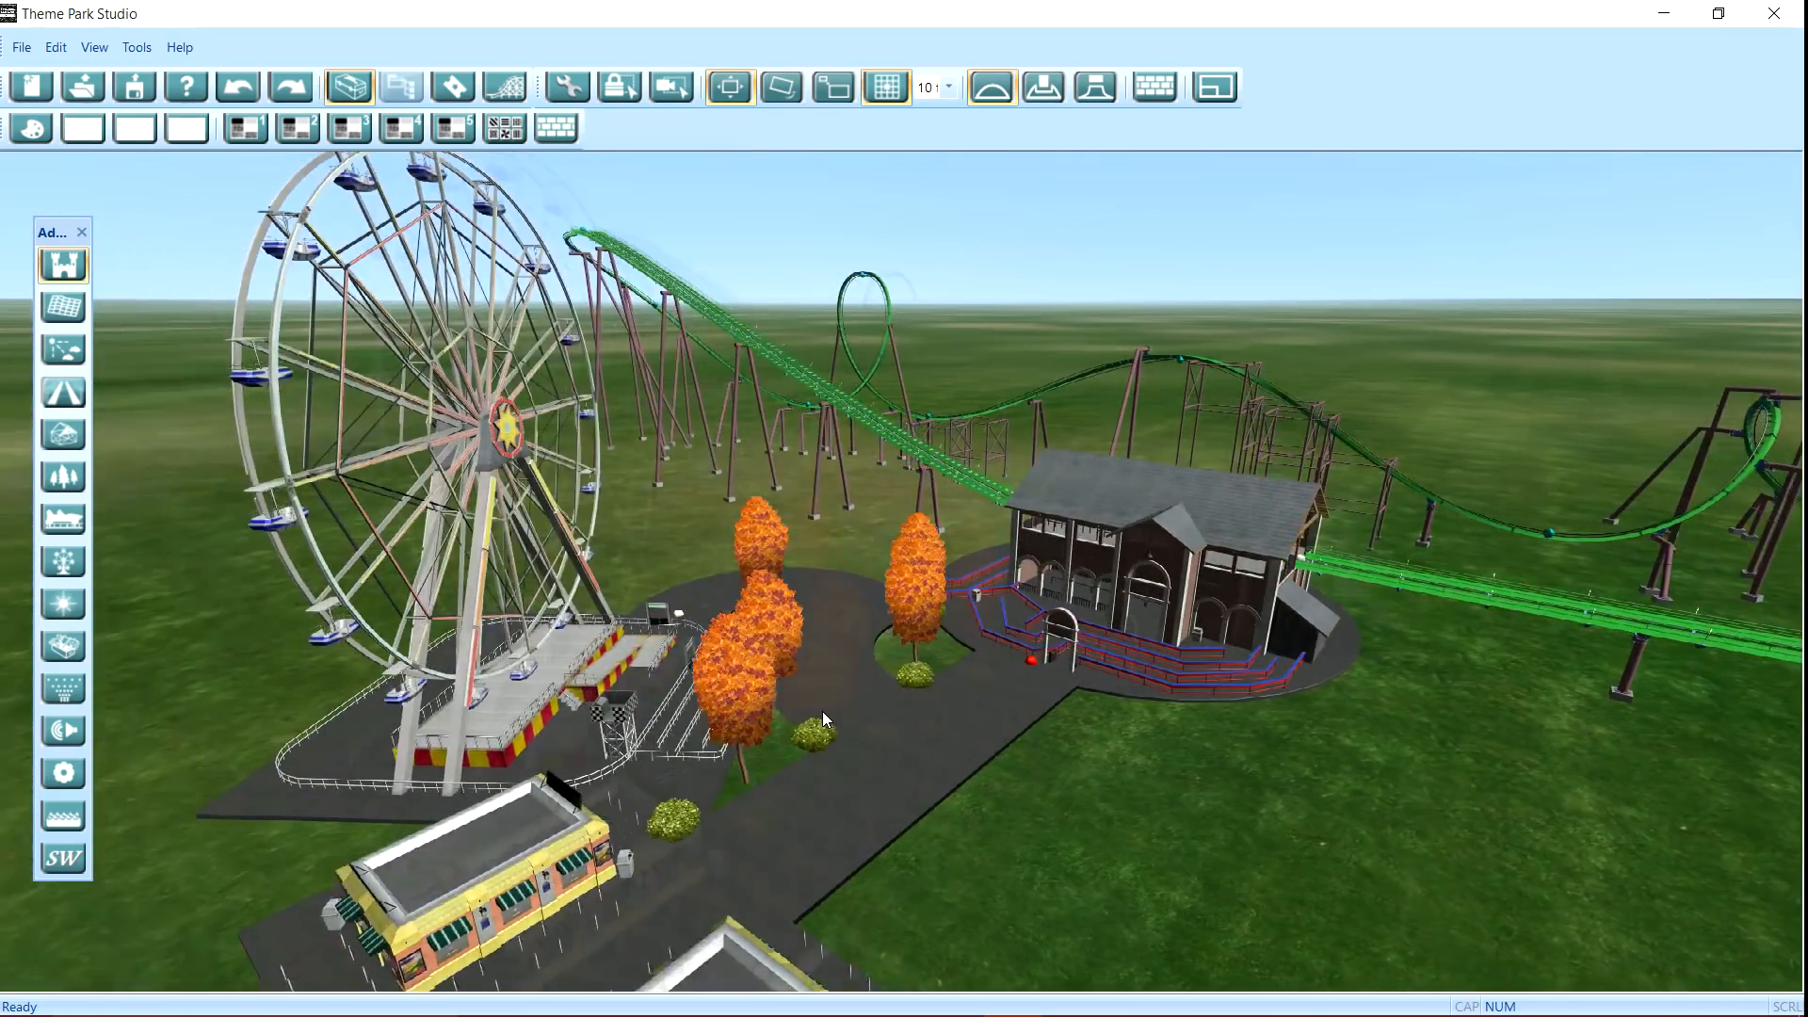
pyautogui.moveTo(823, 710); pyautogui.dragTo(772, 726)
pyautogui.press('w')
pyautogui.press('d')
pyautogui.press('s')
pyautogui.press('a')
pyautogui.press('w')
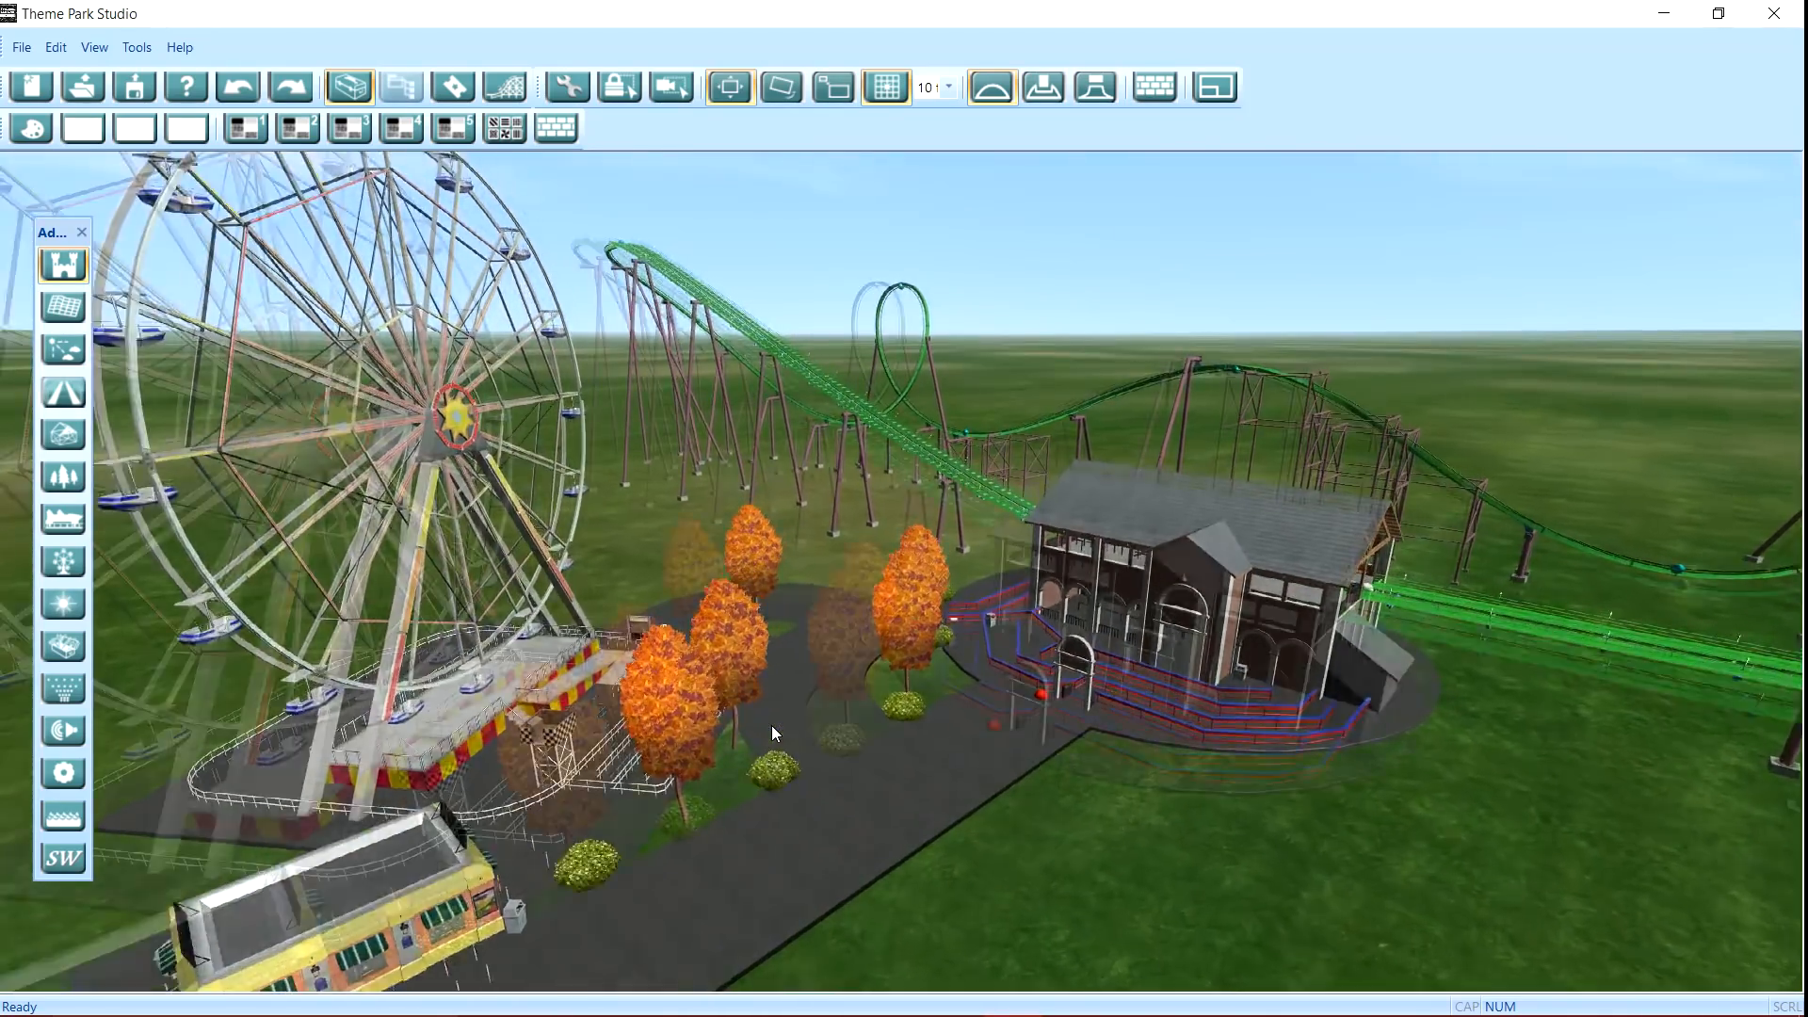
pyautogui.moveTo(772, 725)
pyautogui.mouseDown()
pyautogui.moveTo(772, 753)
pyautogui.moveTo(772, 711)
pyautogui.mouseUp()
pyautogui.press('s')
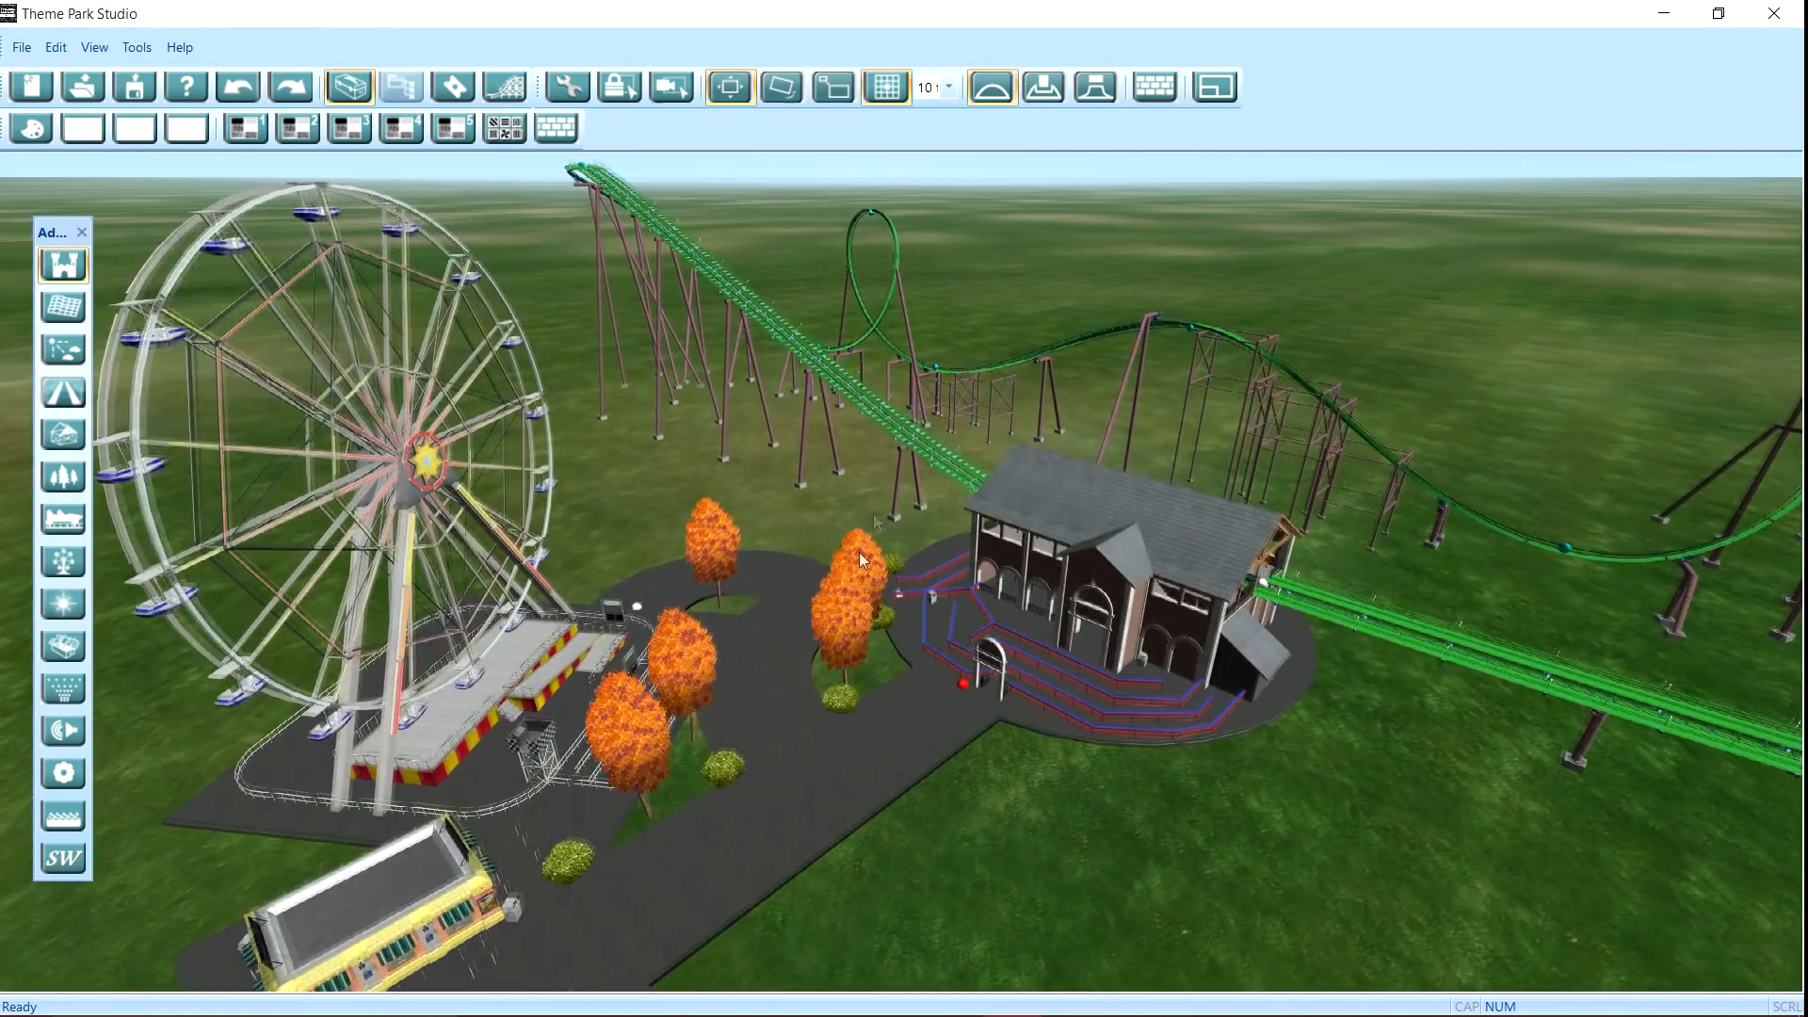
pyautogui.scroll(3, 851, 580)
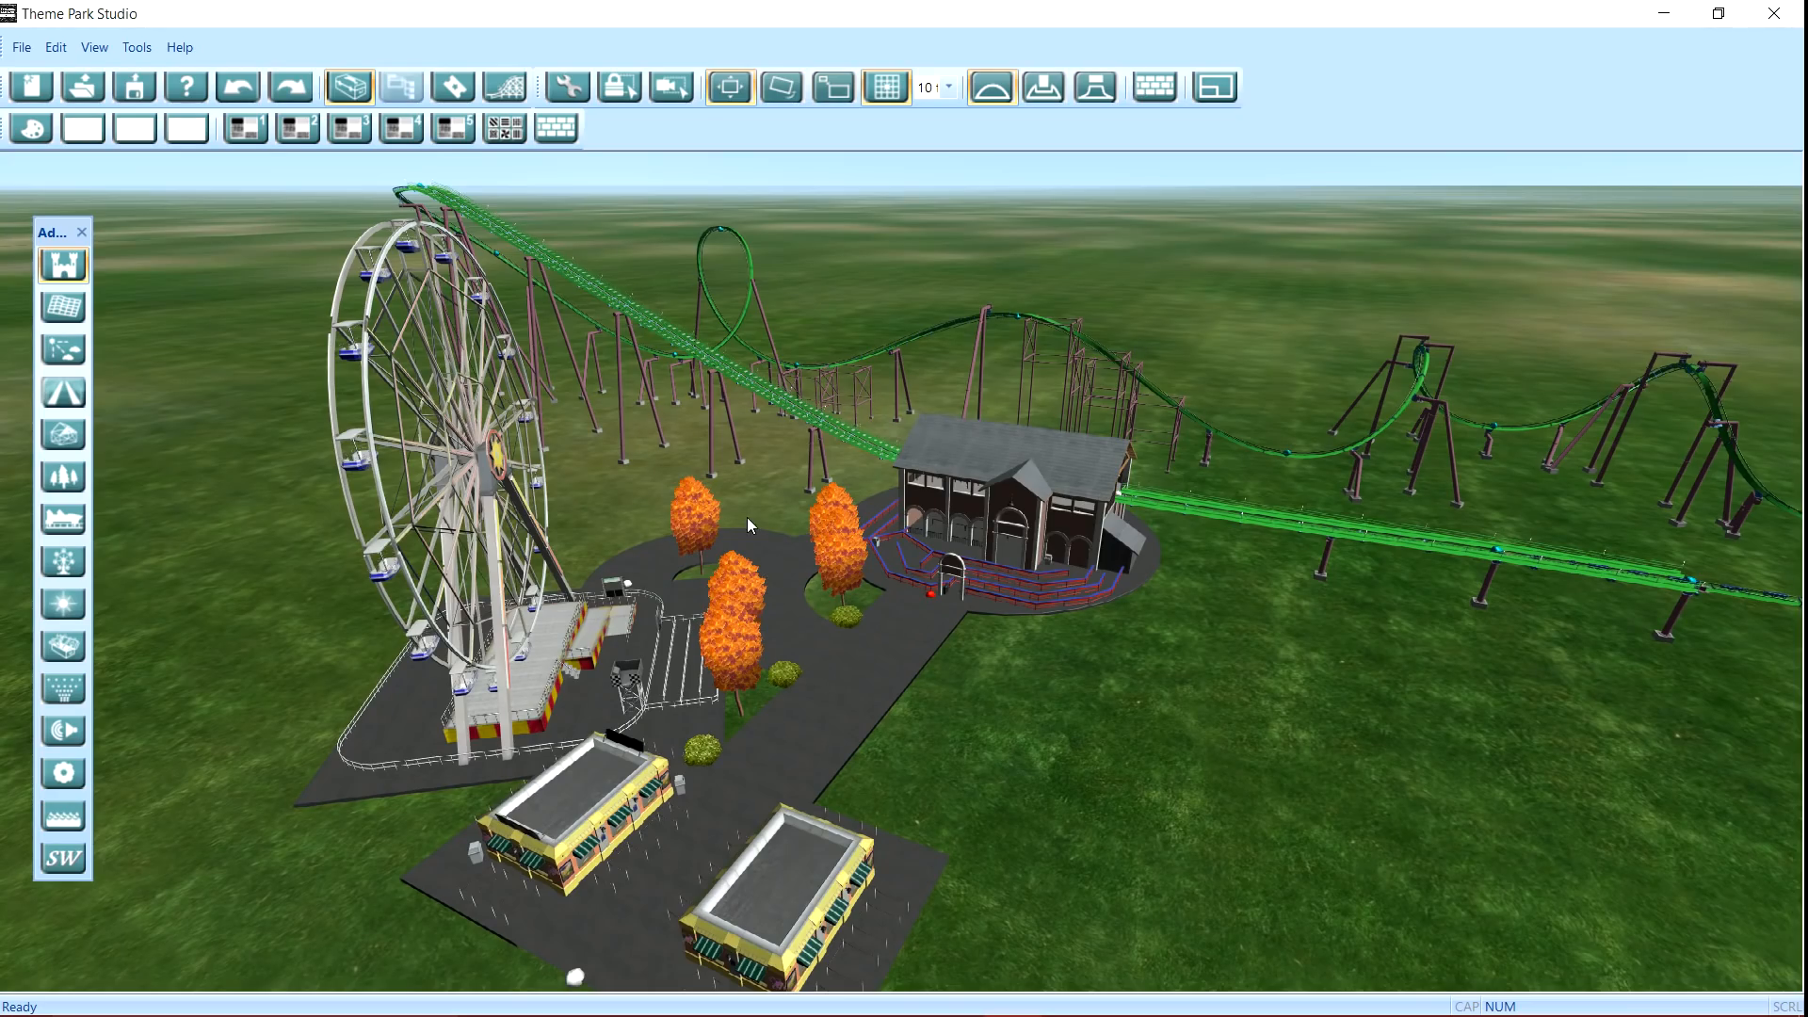
pyautogui.moveTo(932, 706); pyautogui.dragTo(807, 695)
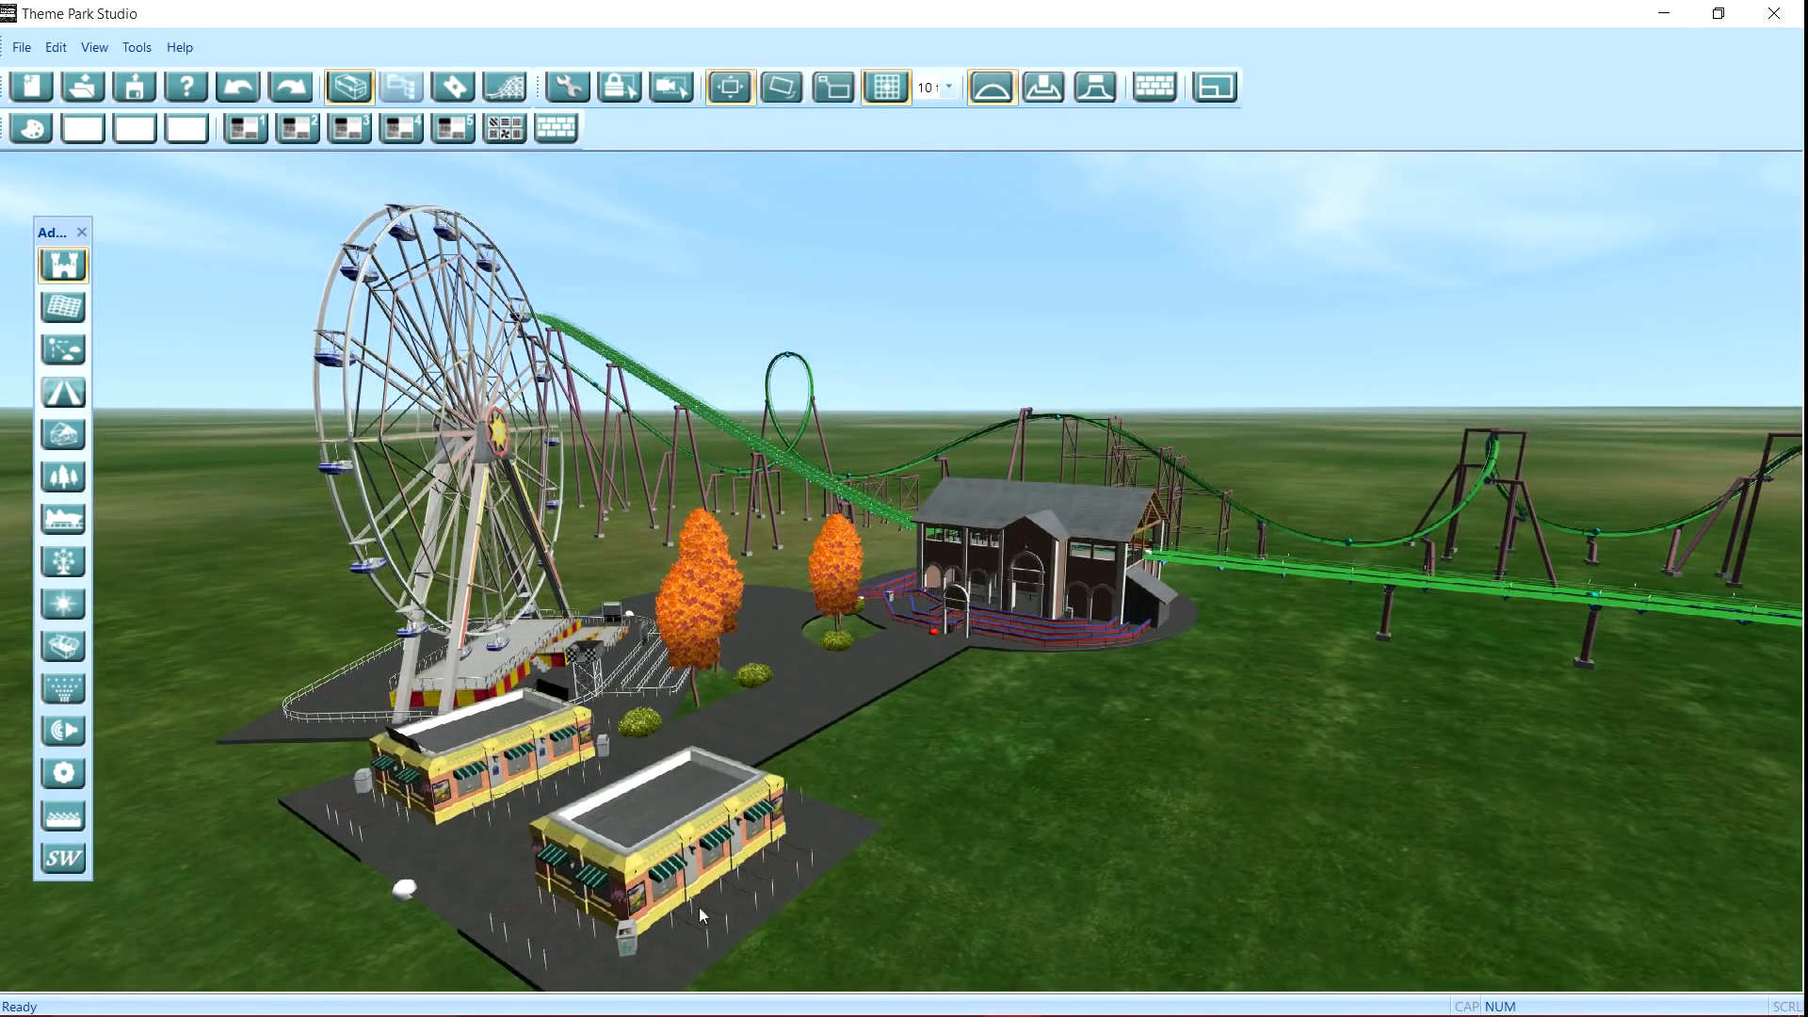
# Step: Switch to Open Broadcaster Software and place its window over the park view
pyautogui.moveTo(613, 1012)
pyautogui.click(822, 1008)
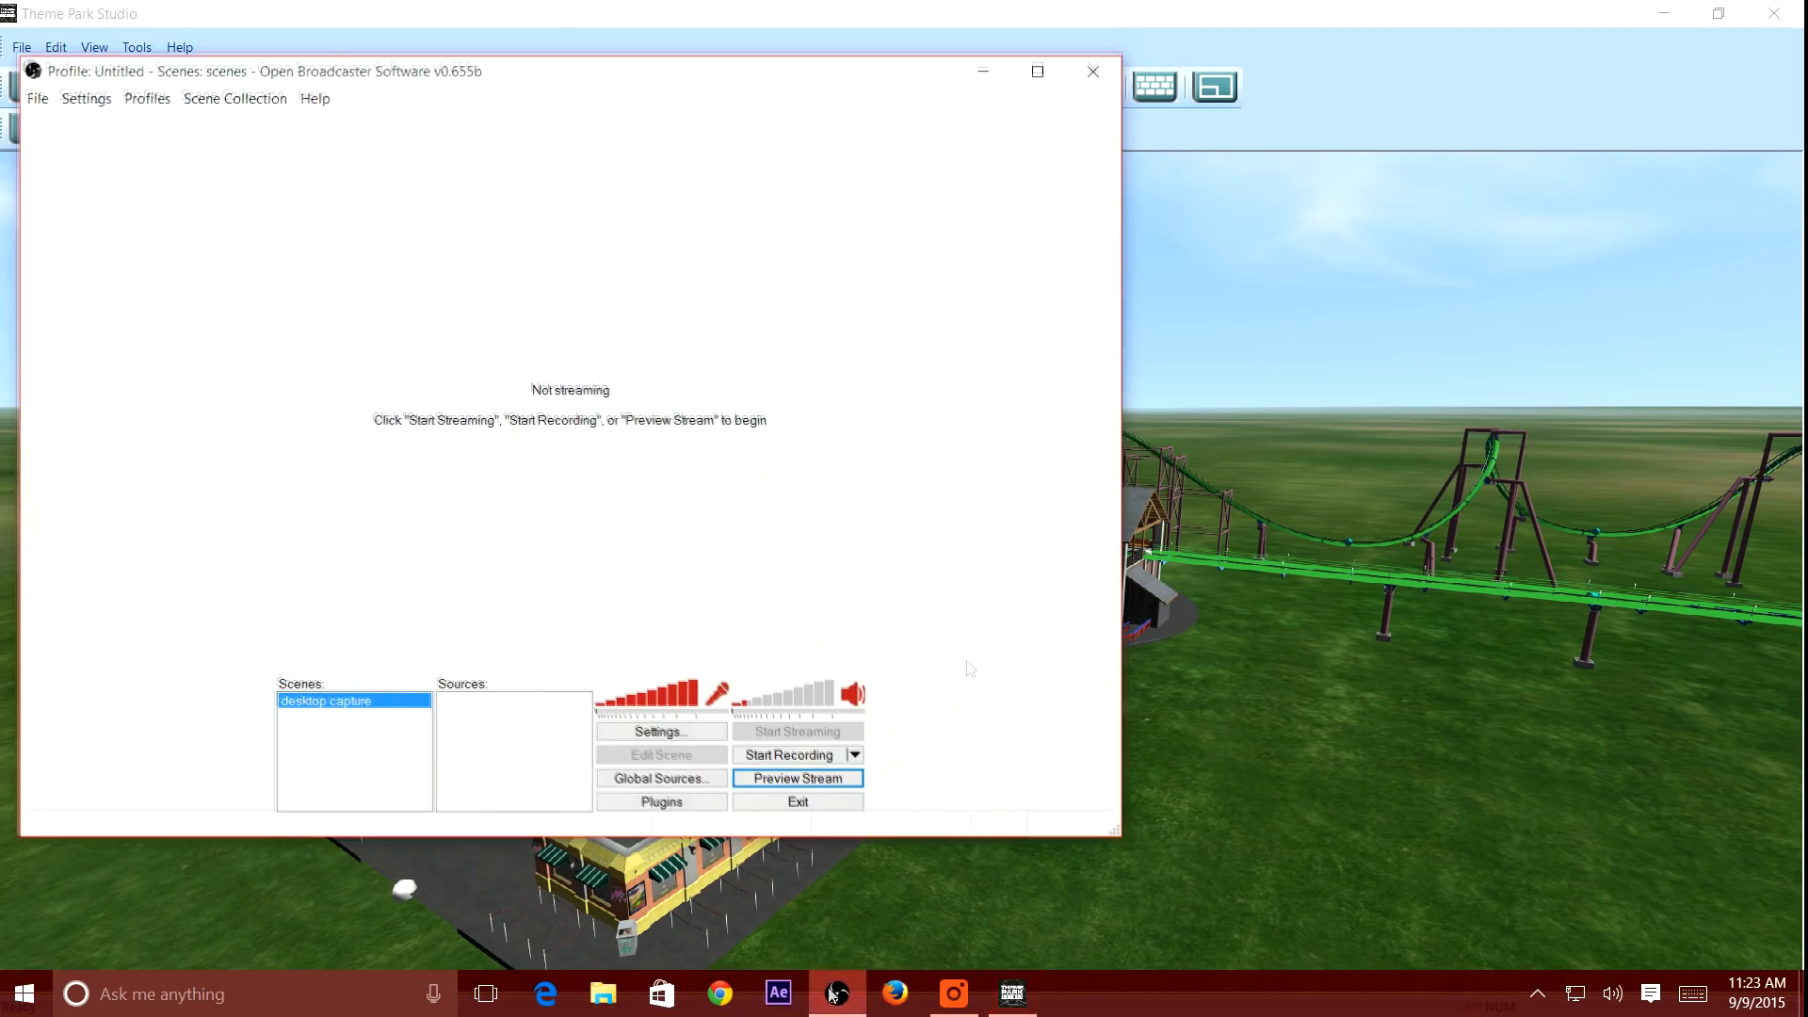
pyautogui.moveTo(448, 81); pyautogui.dragTo(670, 143)
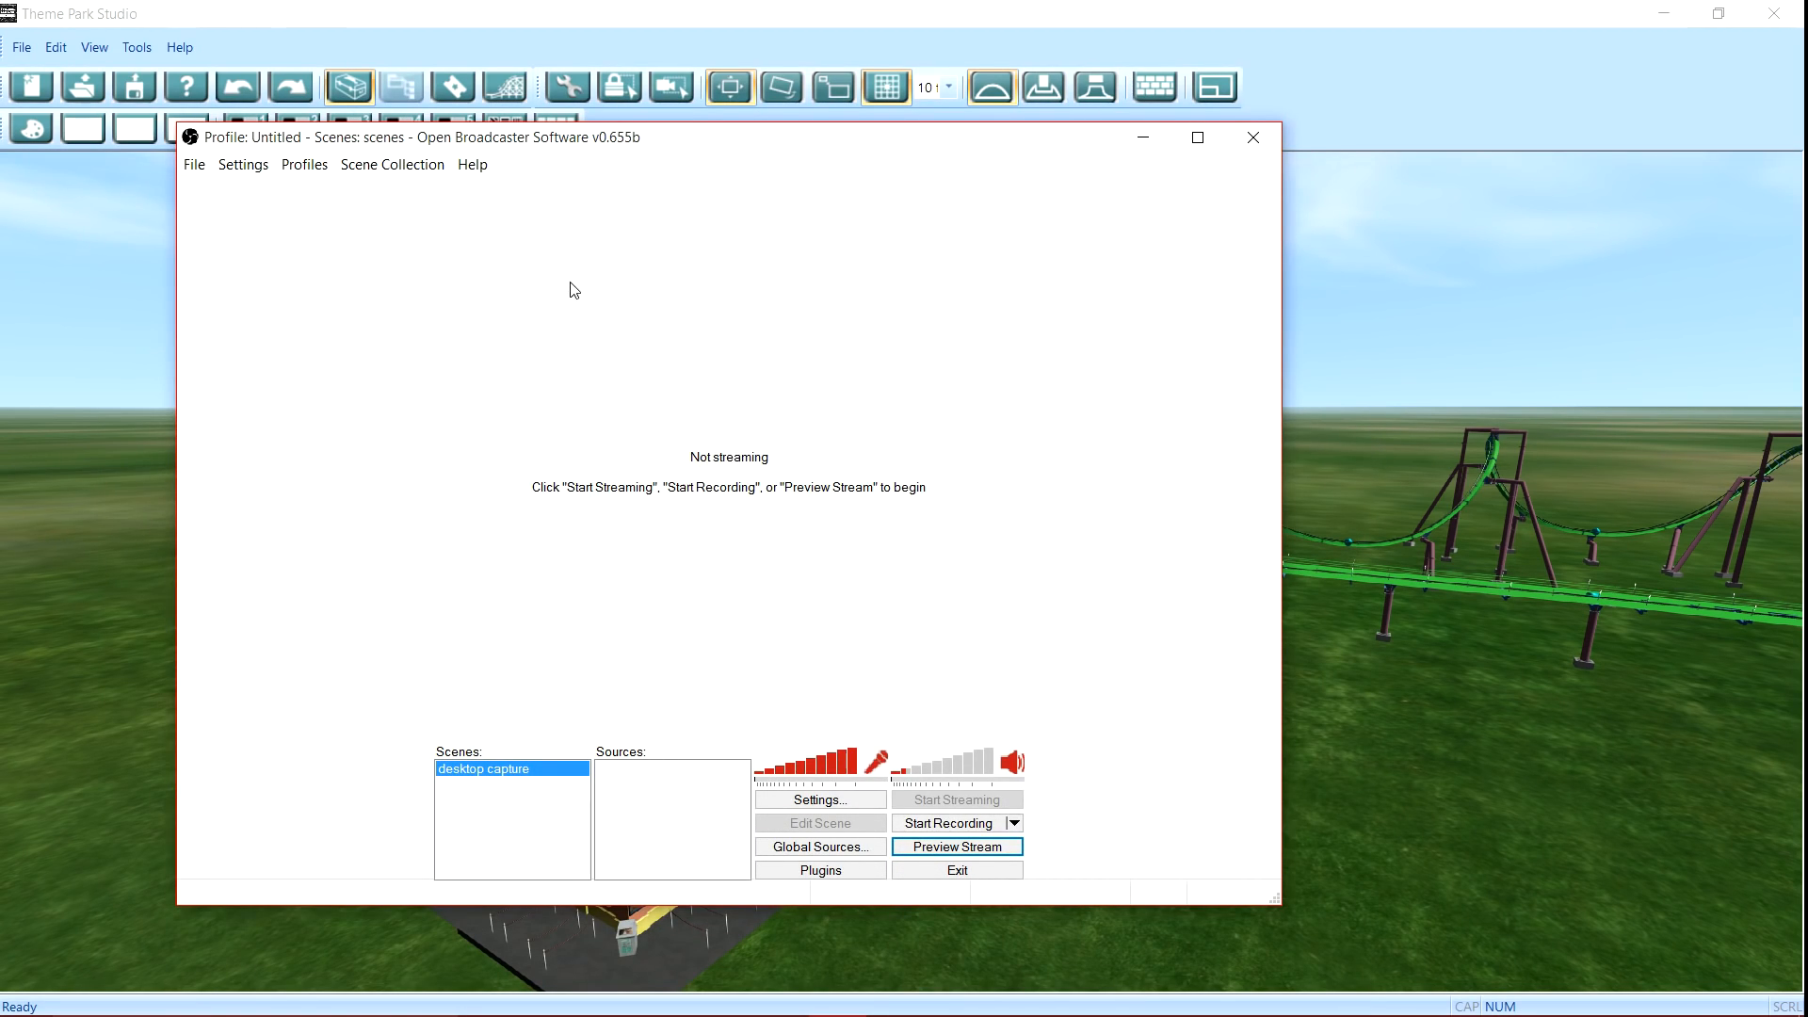
pyautogui.moveTo(598, 146); pyautogui.dragTo(534, 146)
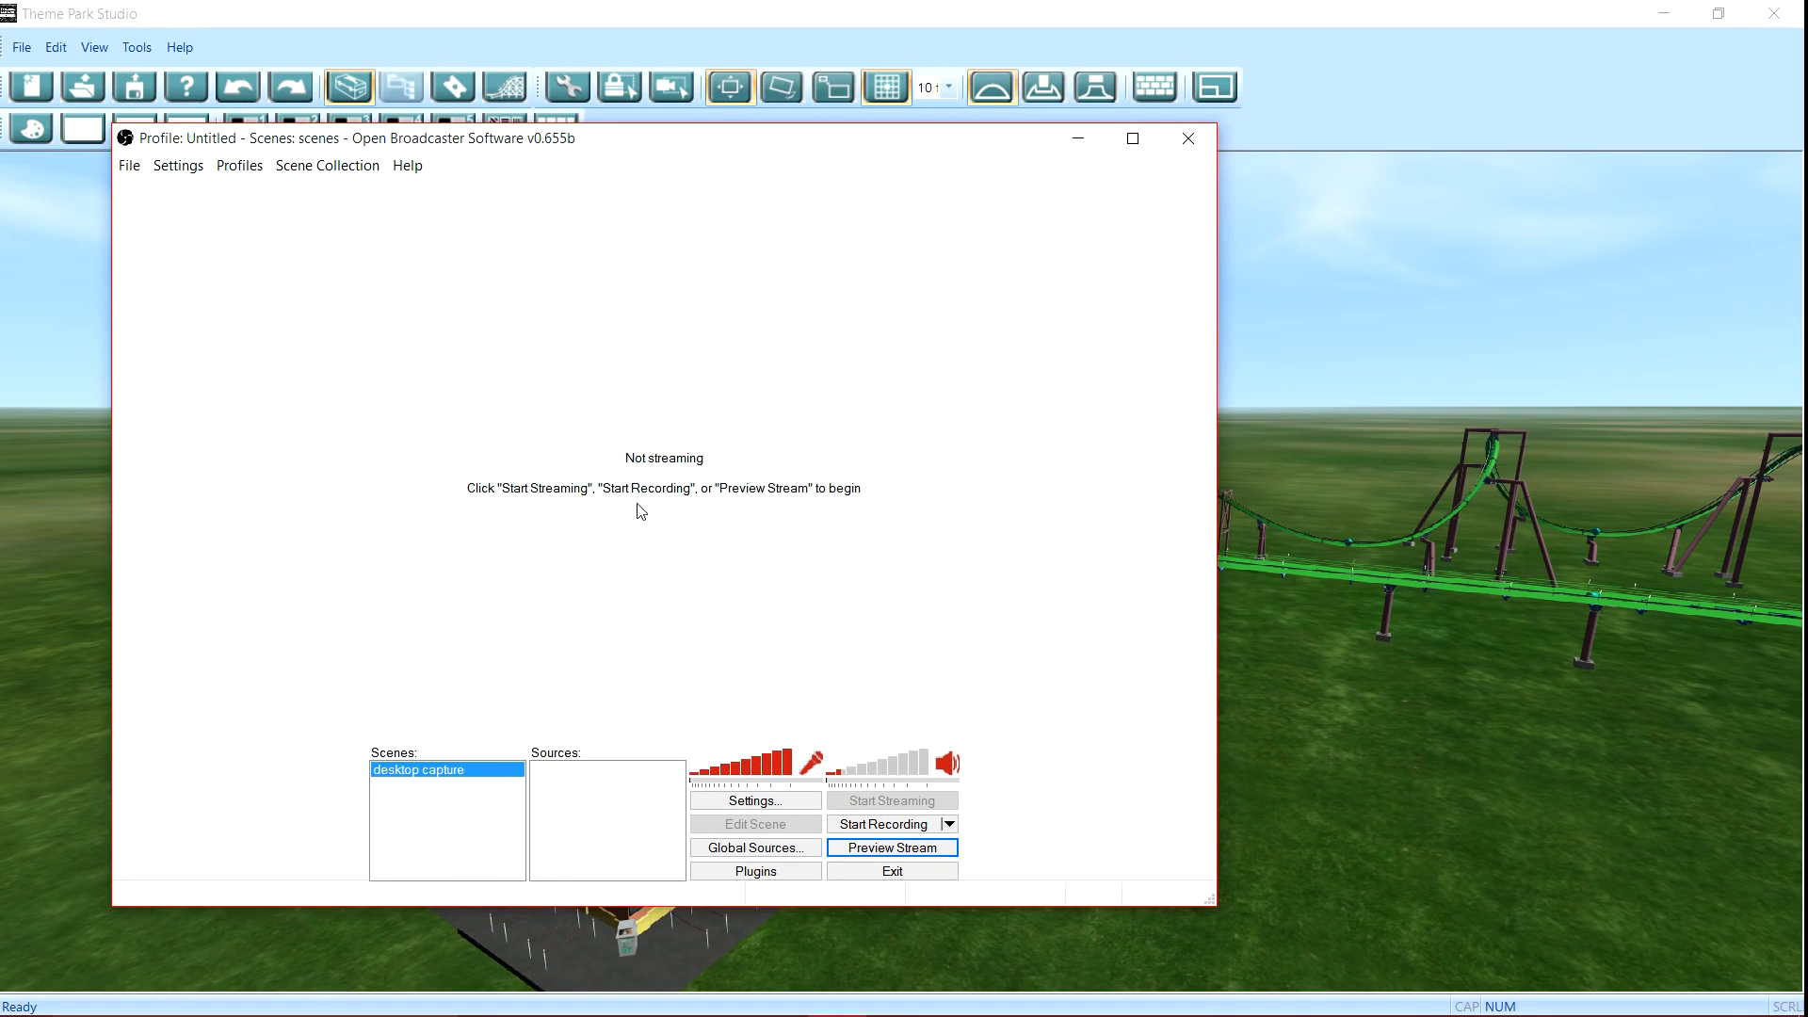
pyautogui.moveTo(605, 185); pyautogui.dragTo(675, 168)
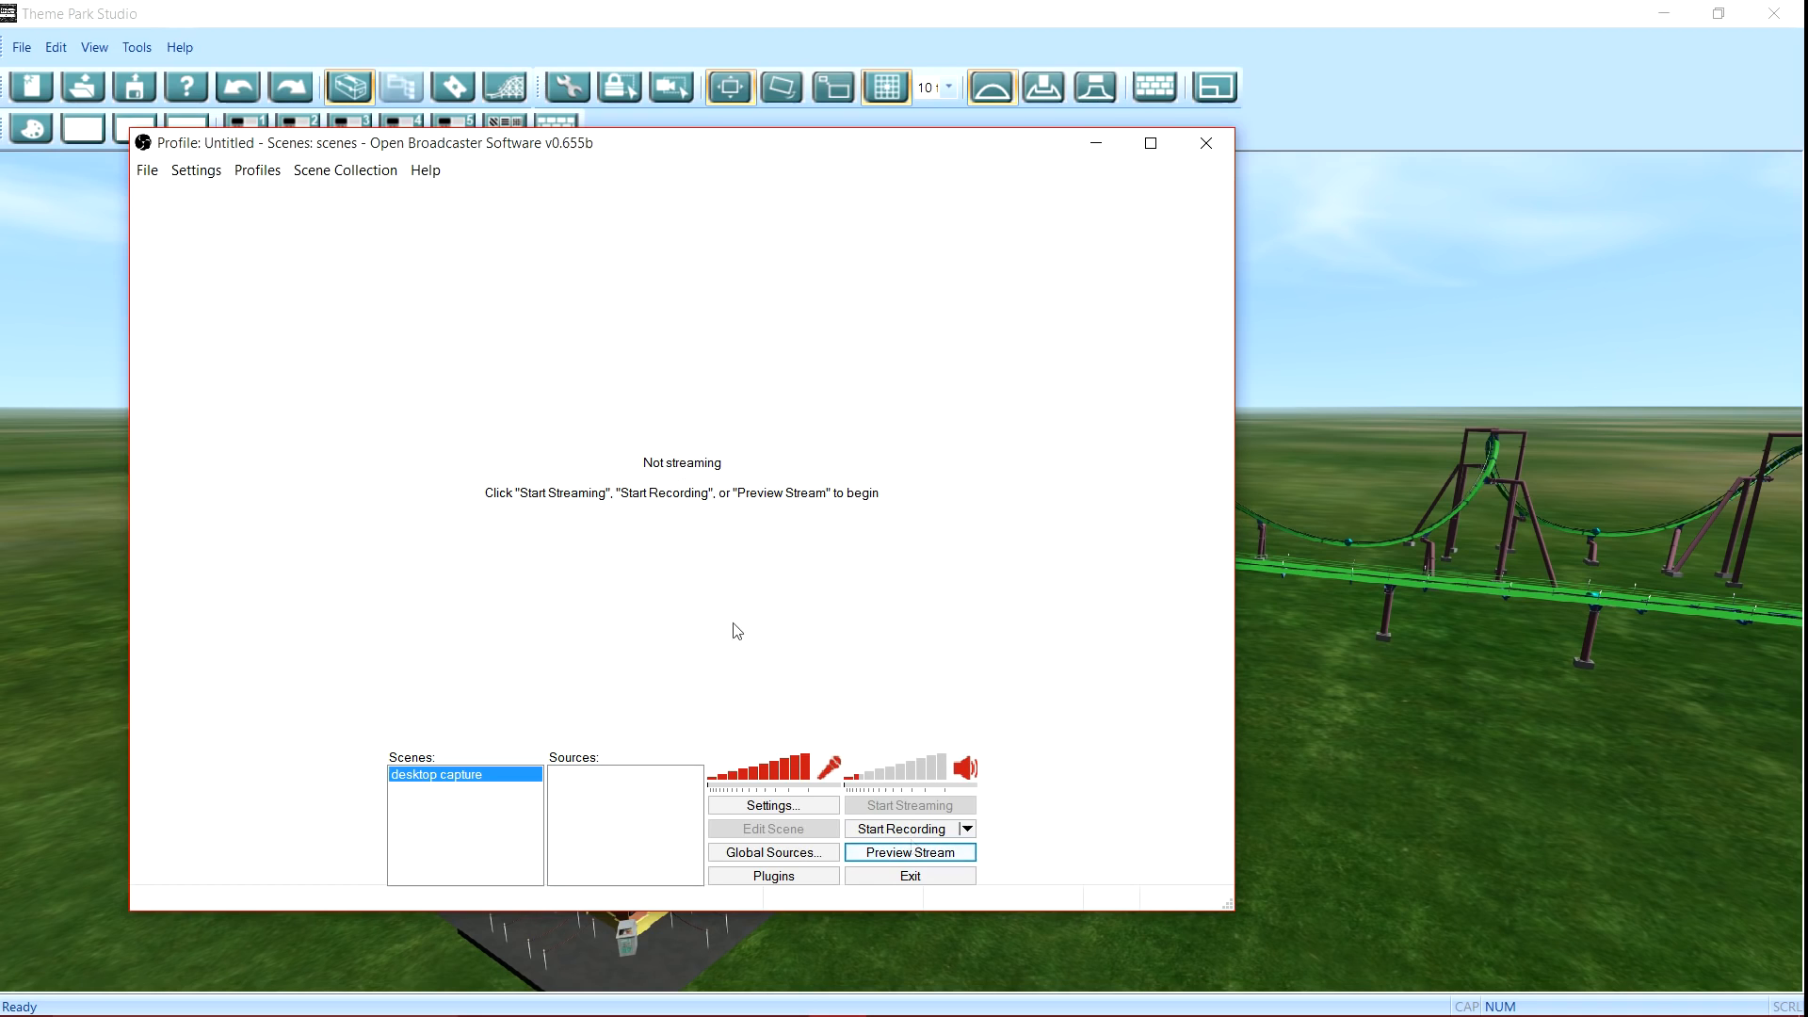
pyautogui.moveTo(607, 144); pyautogui.dragTo(592, 207)
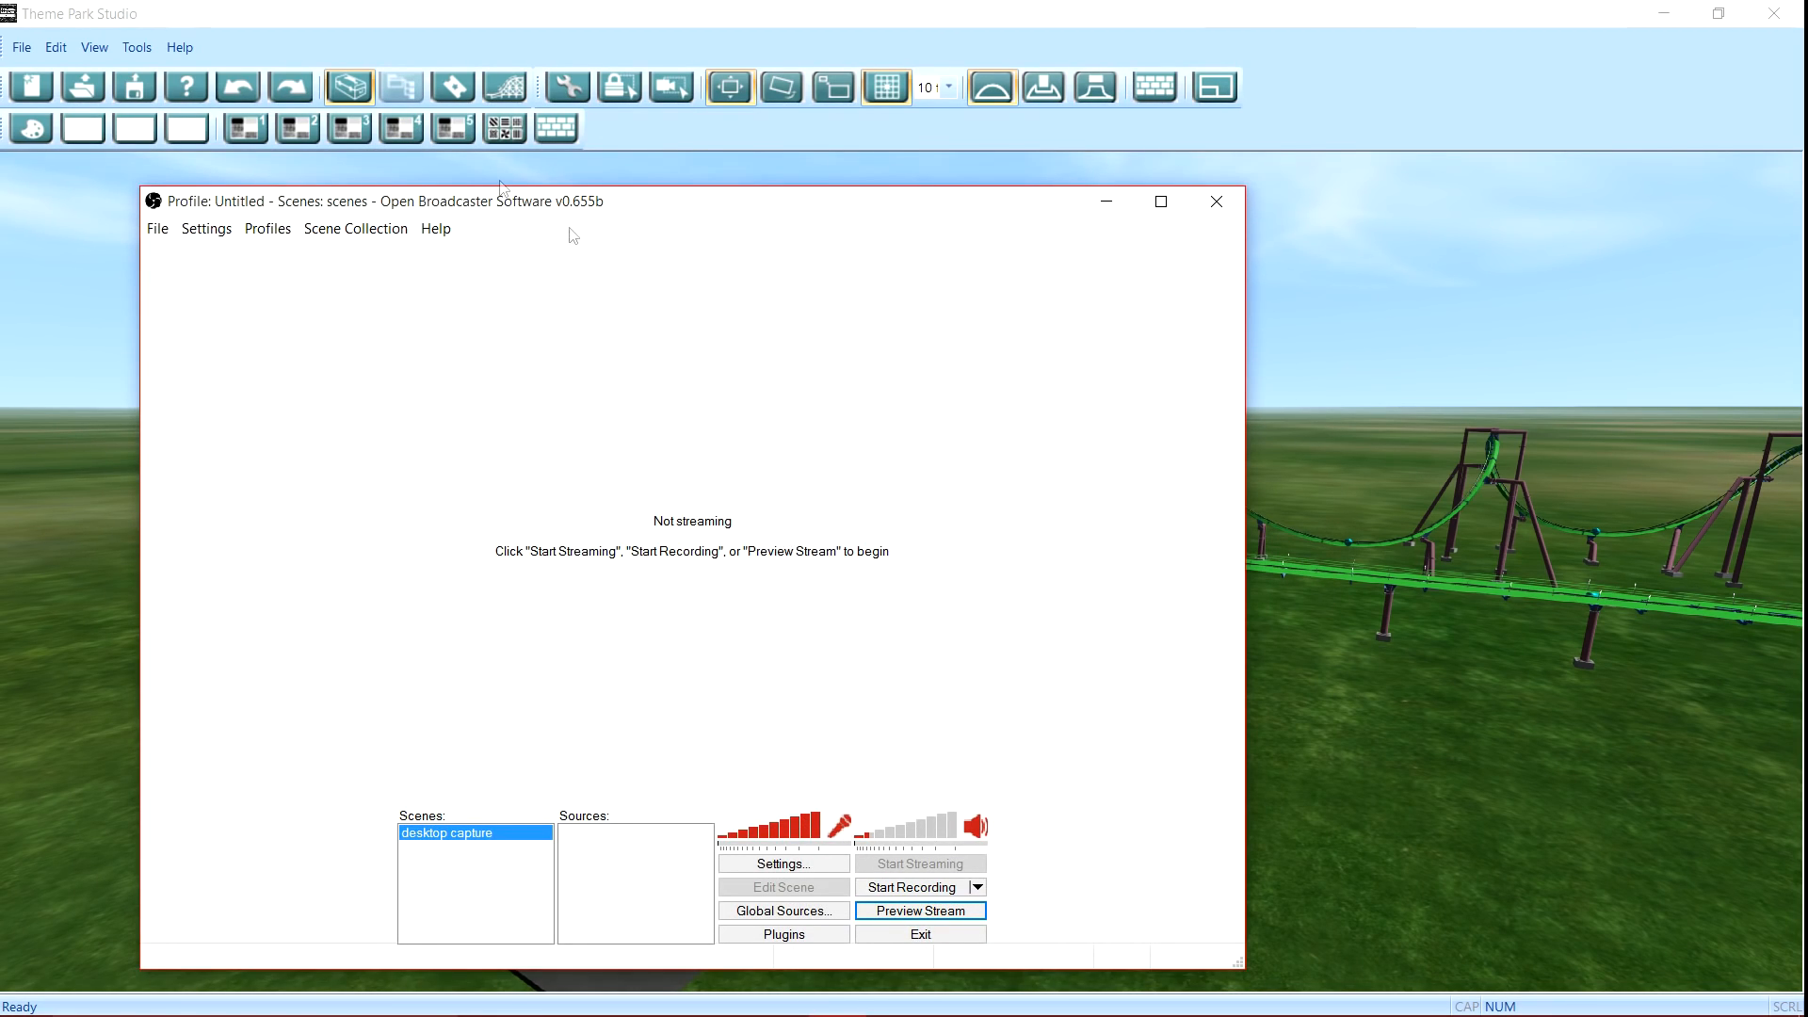
pyautogui.moveTo(534, 212); pyautogui.dragTo(499, 150)
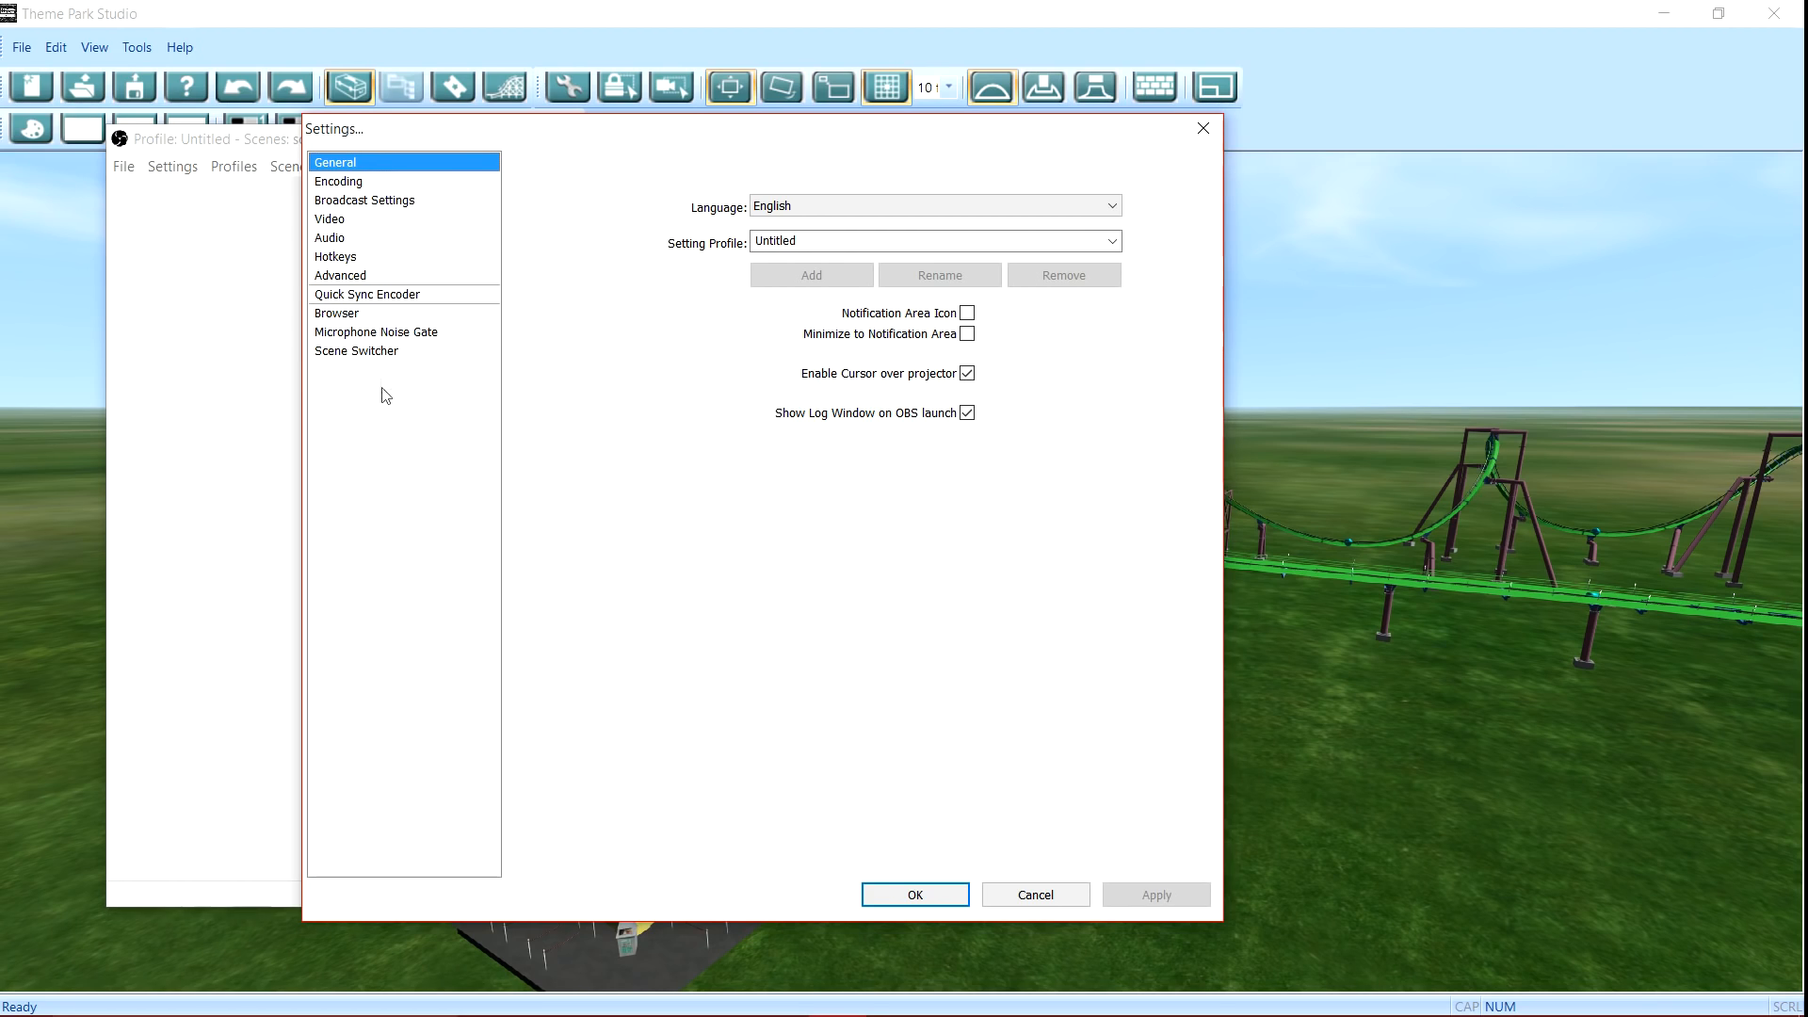
# Step: Review the encoding and broadcast settings, checking the save location for the recording file without changing it
pyautogui.click(358, 182)
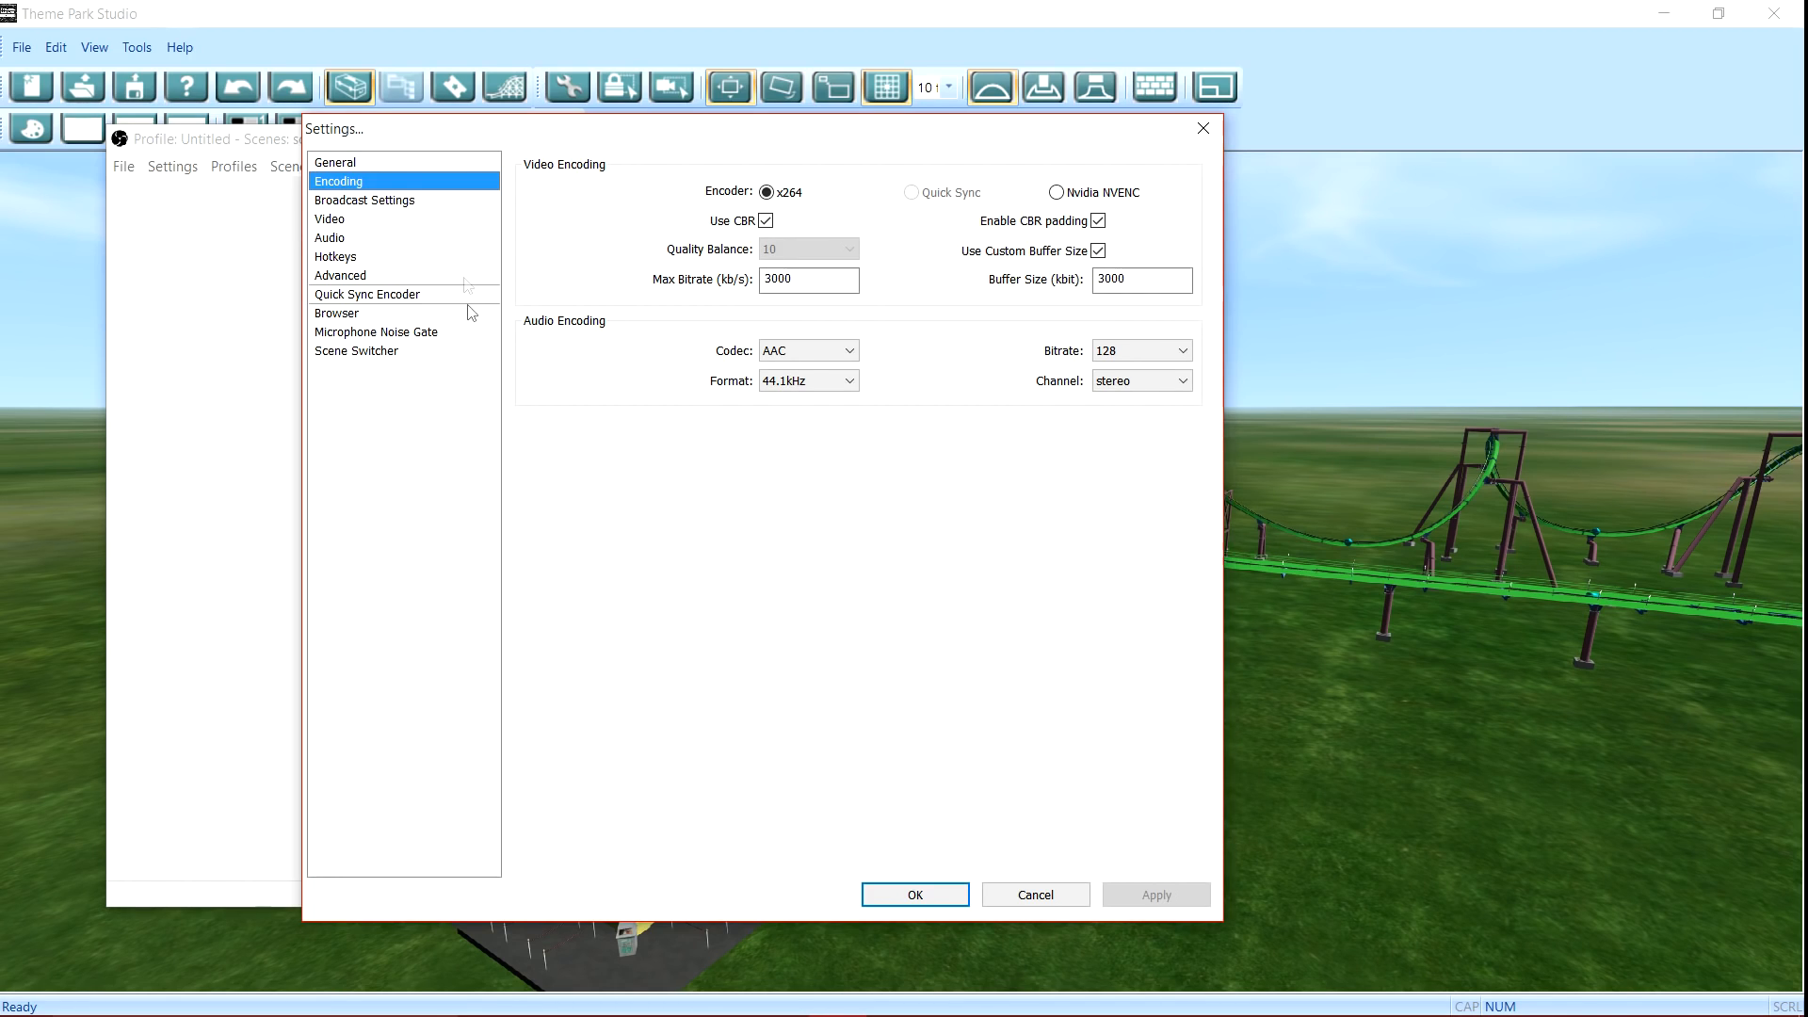
pyautogui.click(391, 201)
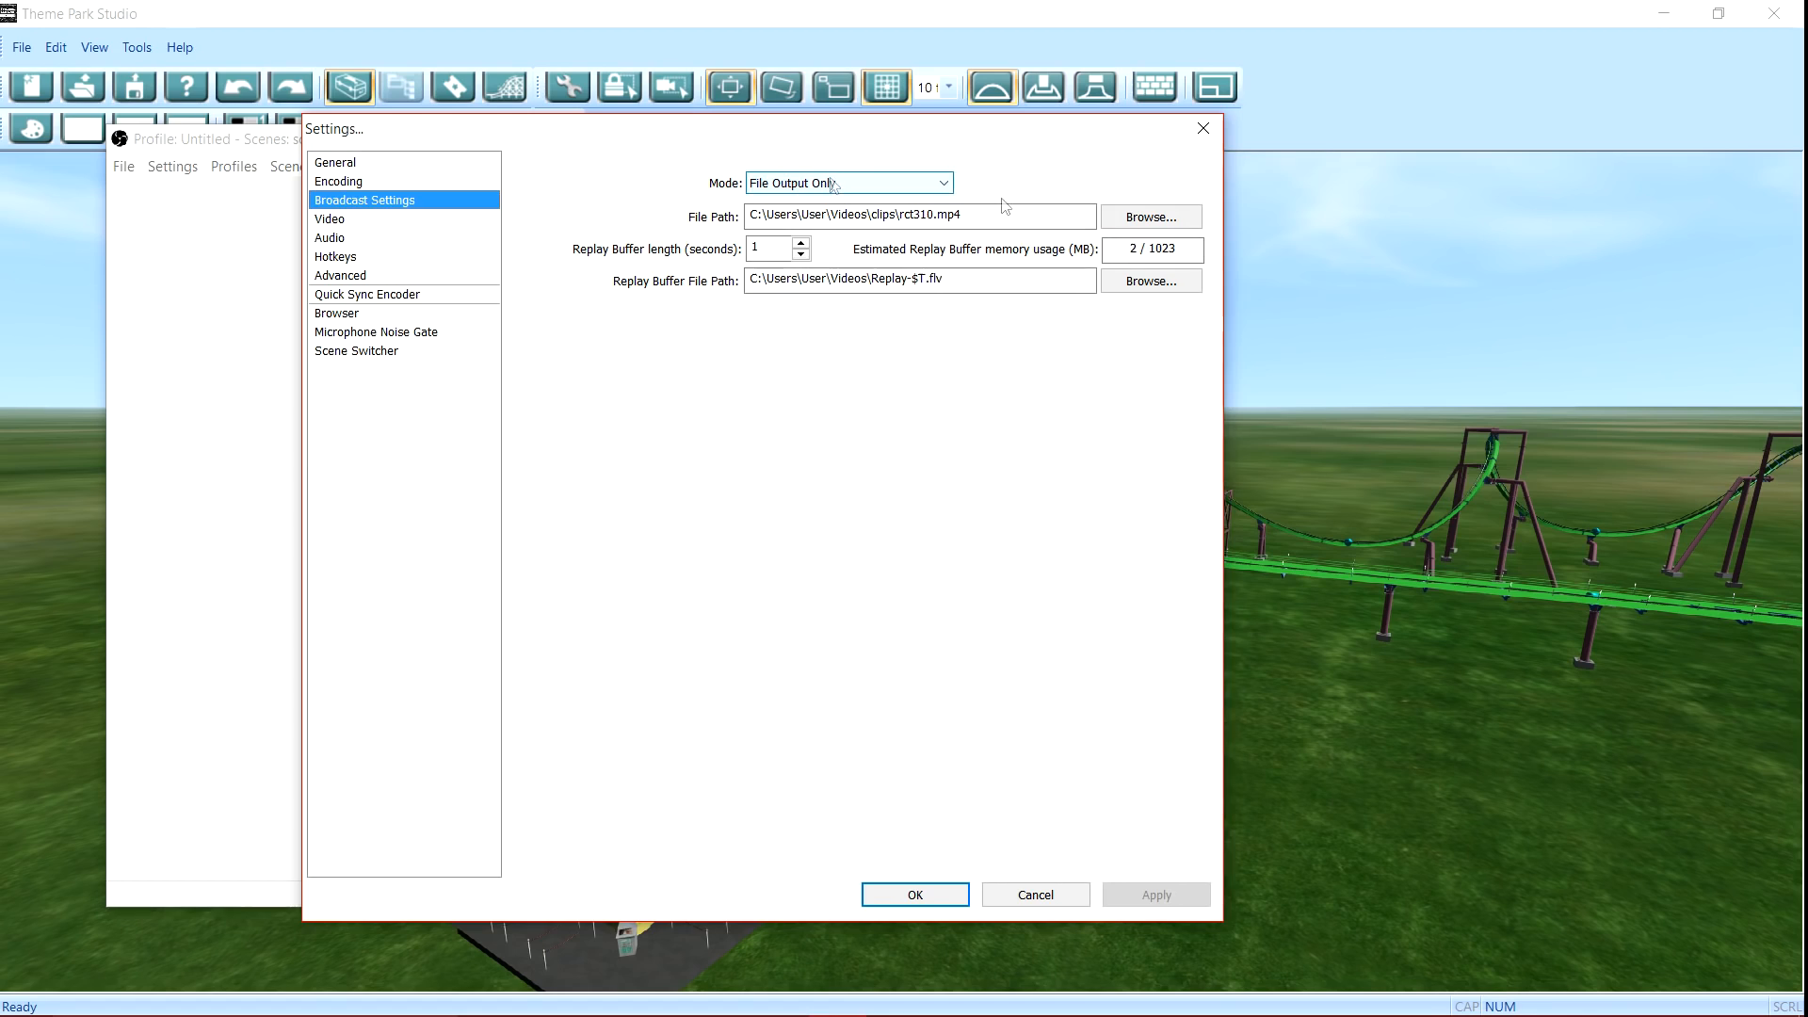
pyautogui.click(1141, 222)
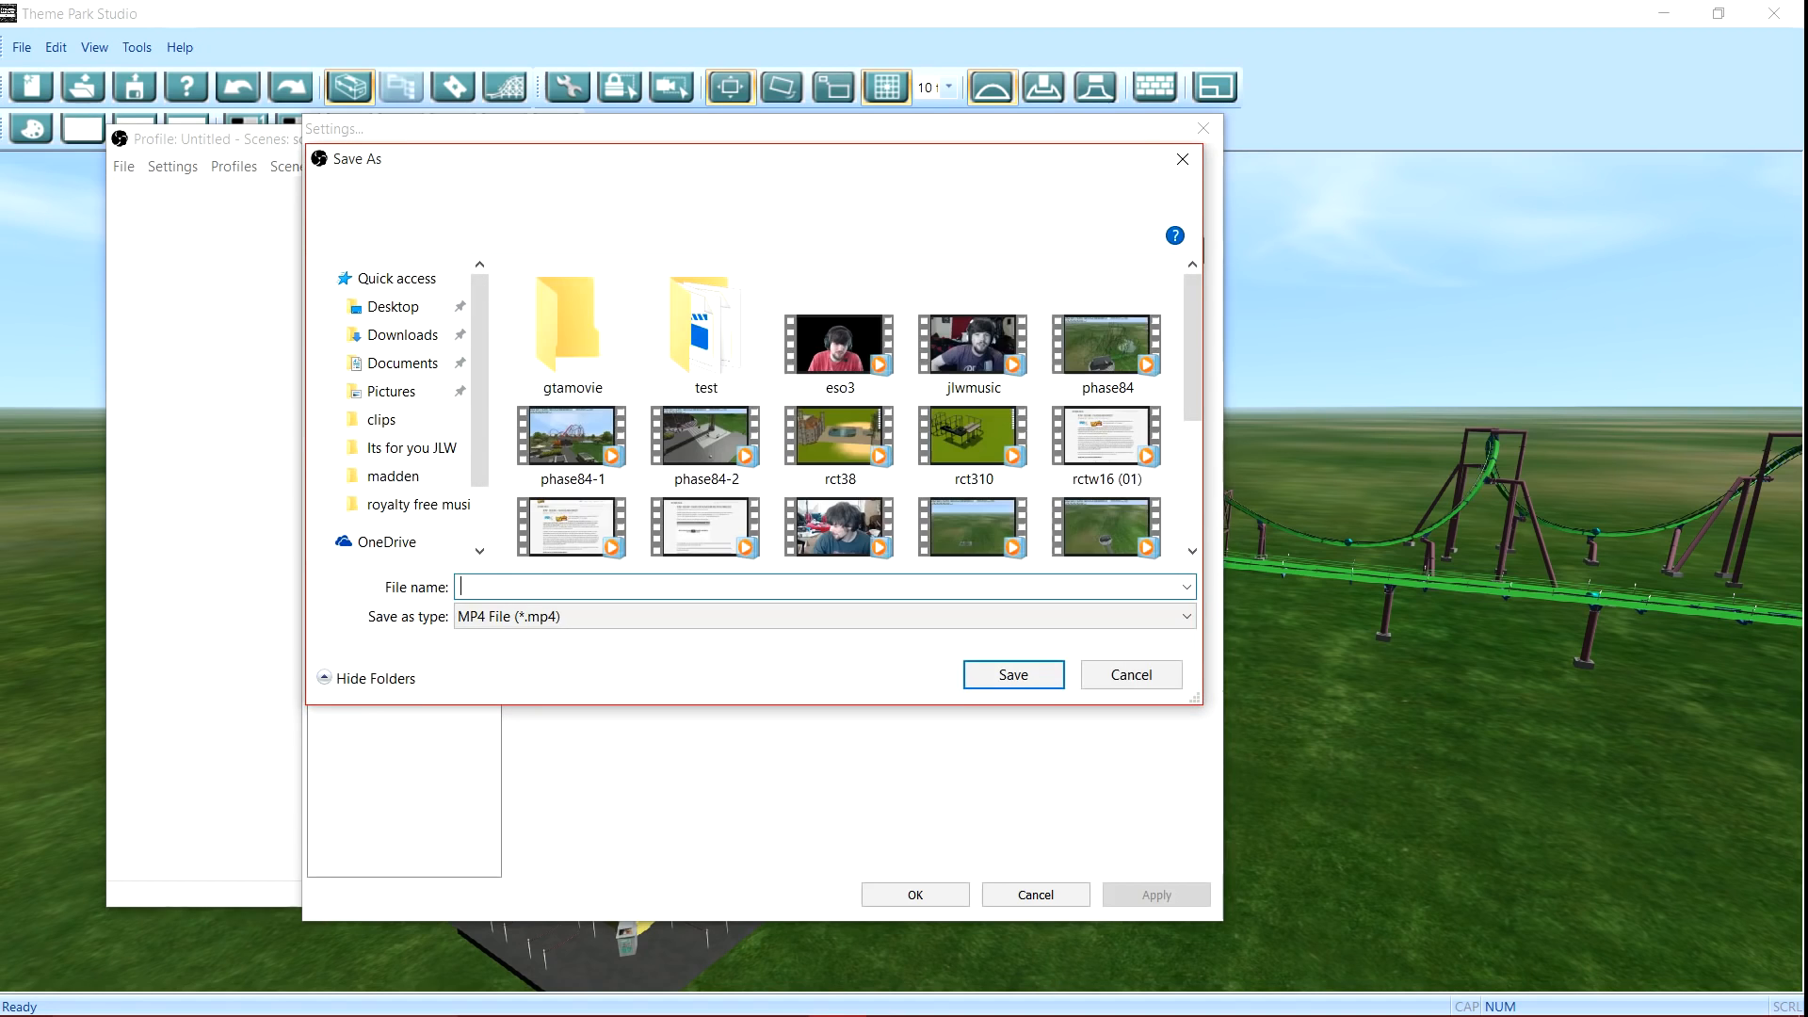
pyautogui.click(1181, 162)
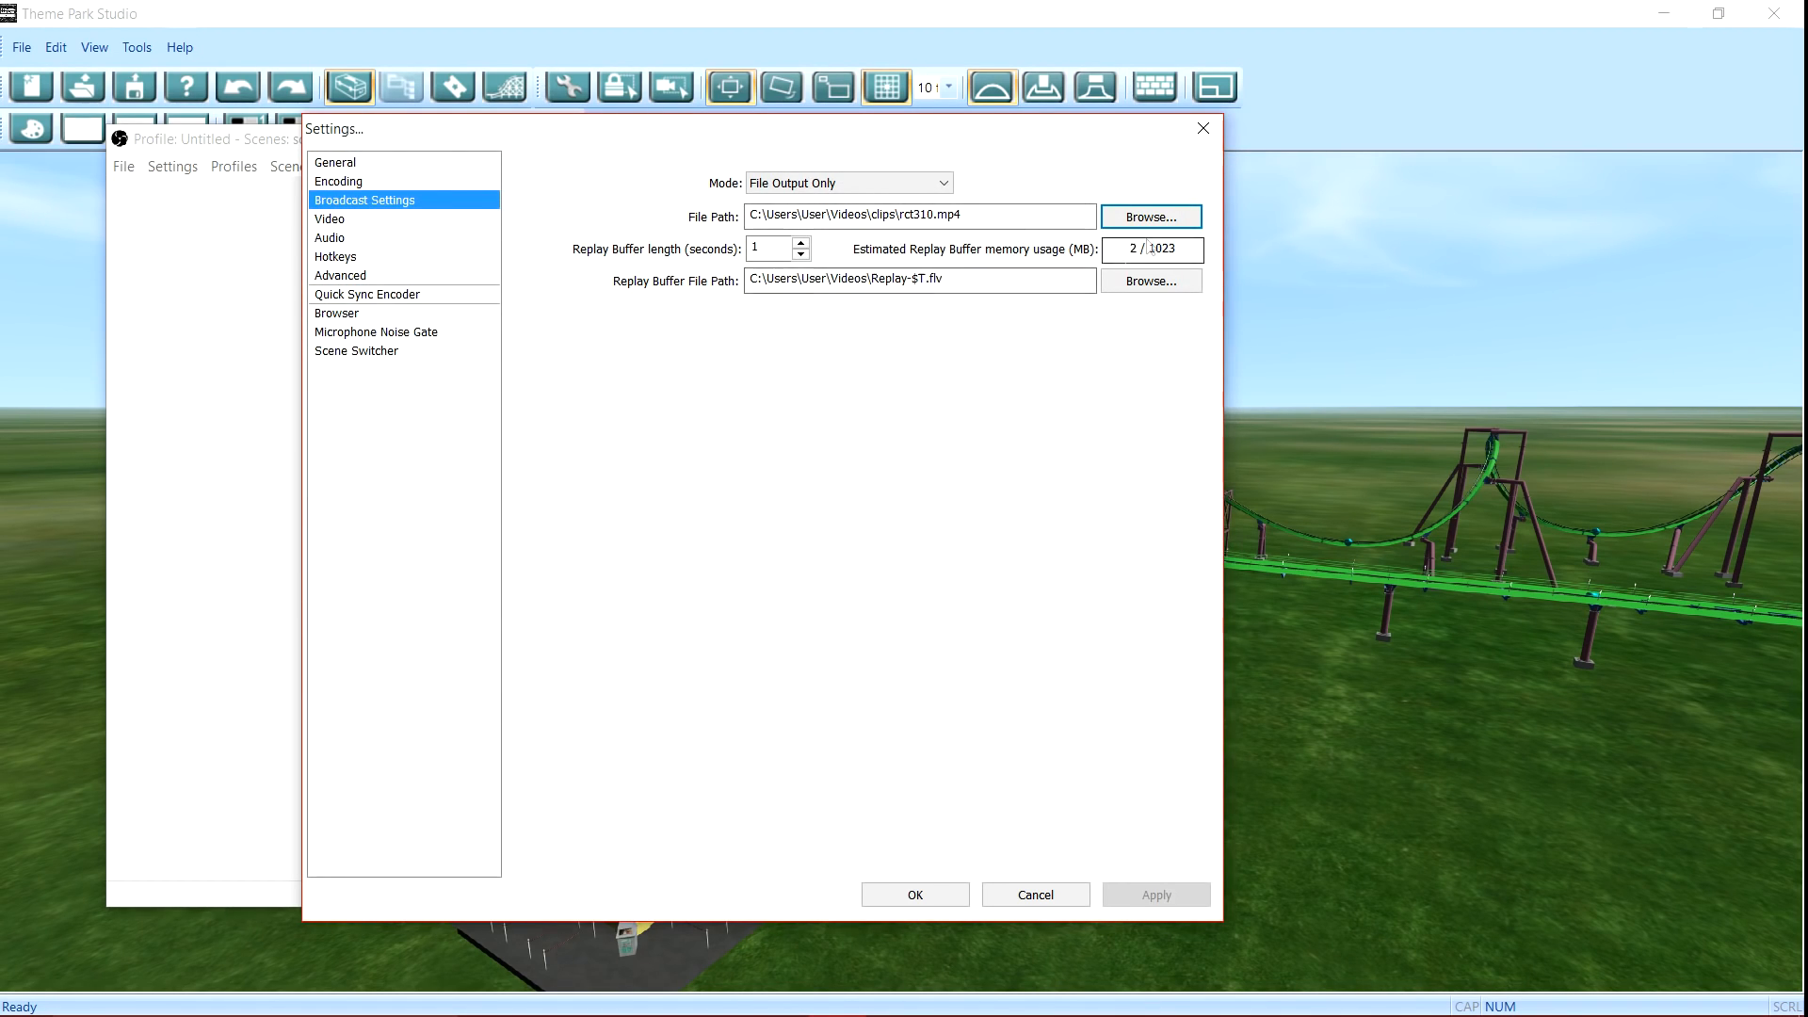
# Step: Review the video settings, checking the width and height of the custom base resolution
pyautogui.click(350, 222)
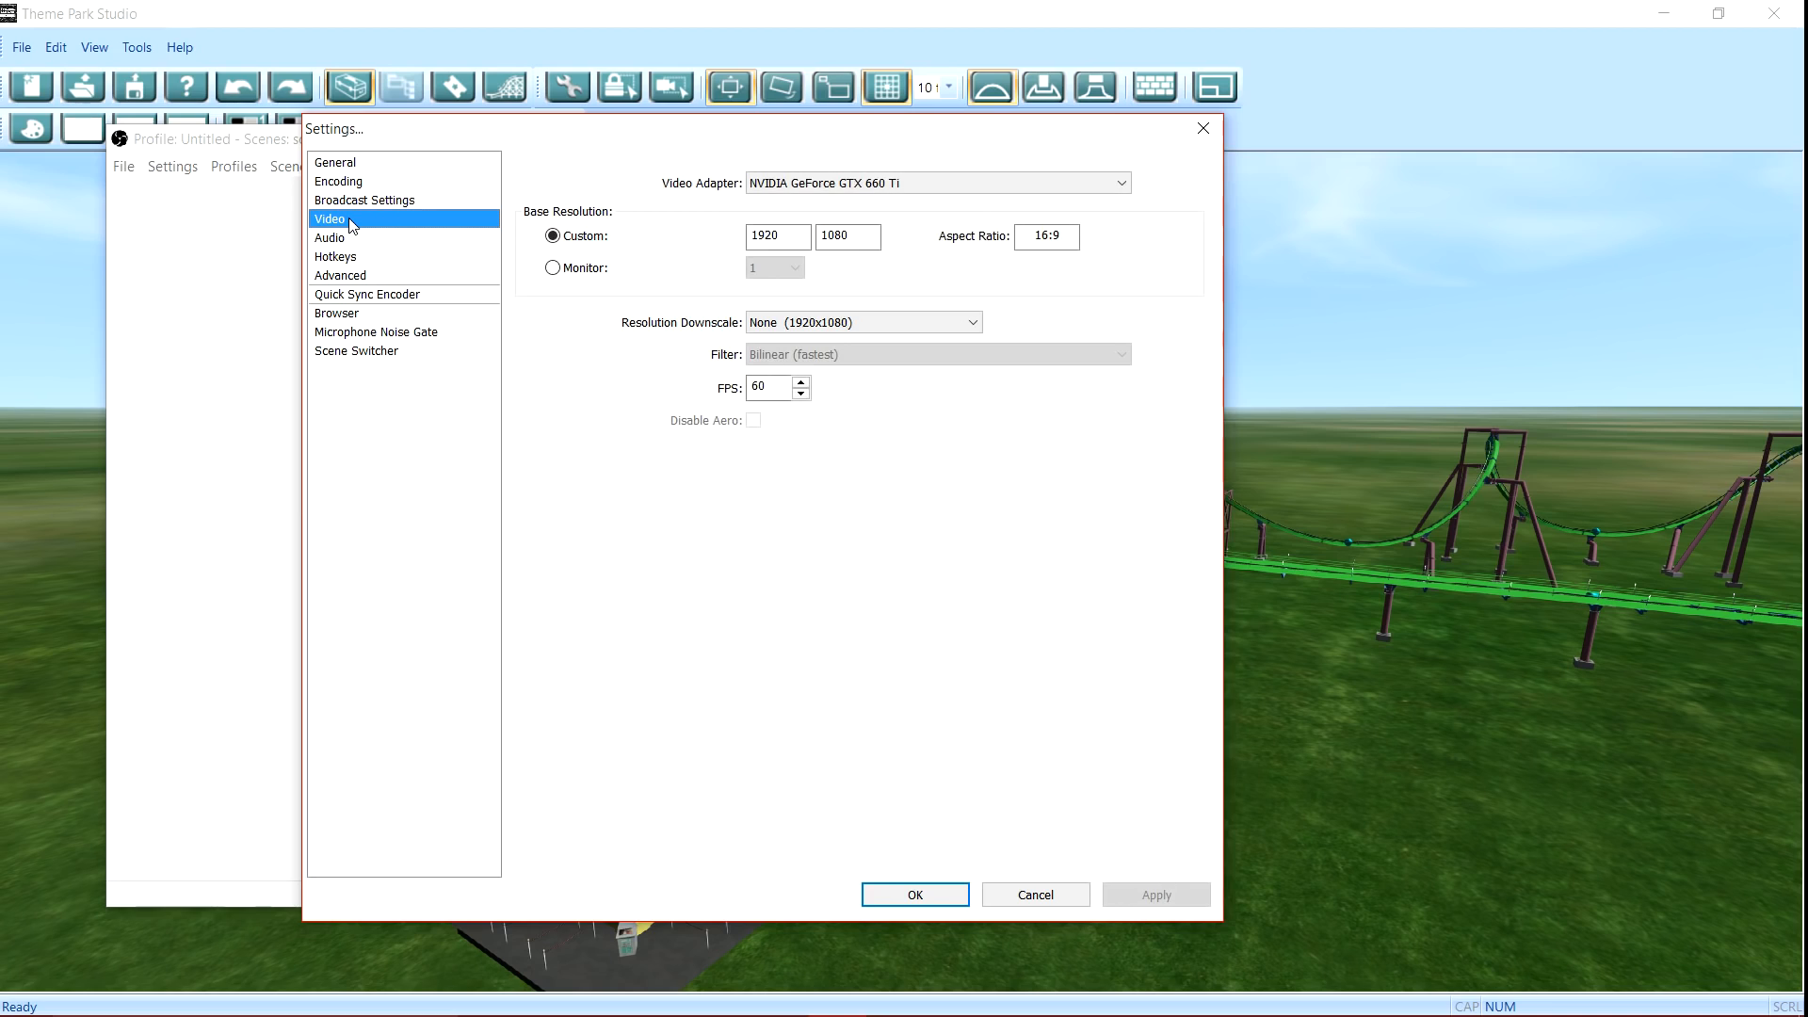
pyautogui.doubleClick(765, 245)
pyautogui.doubleClick(836, 235)
pyautogui.doubleClick(766, 235)
pyautogui.moveTo(558, 138)
pyautogui.mouseDown()
pyautogui.moveTo(551, 185)
pyautogui.moveTo(557, 161)
pyautogui.mouseUp()
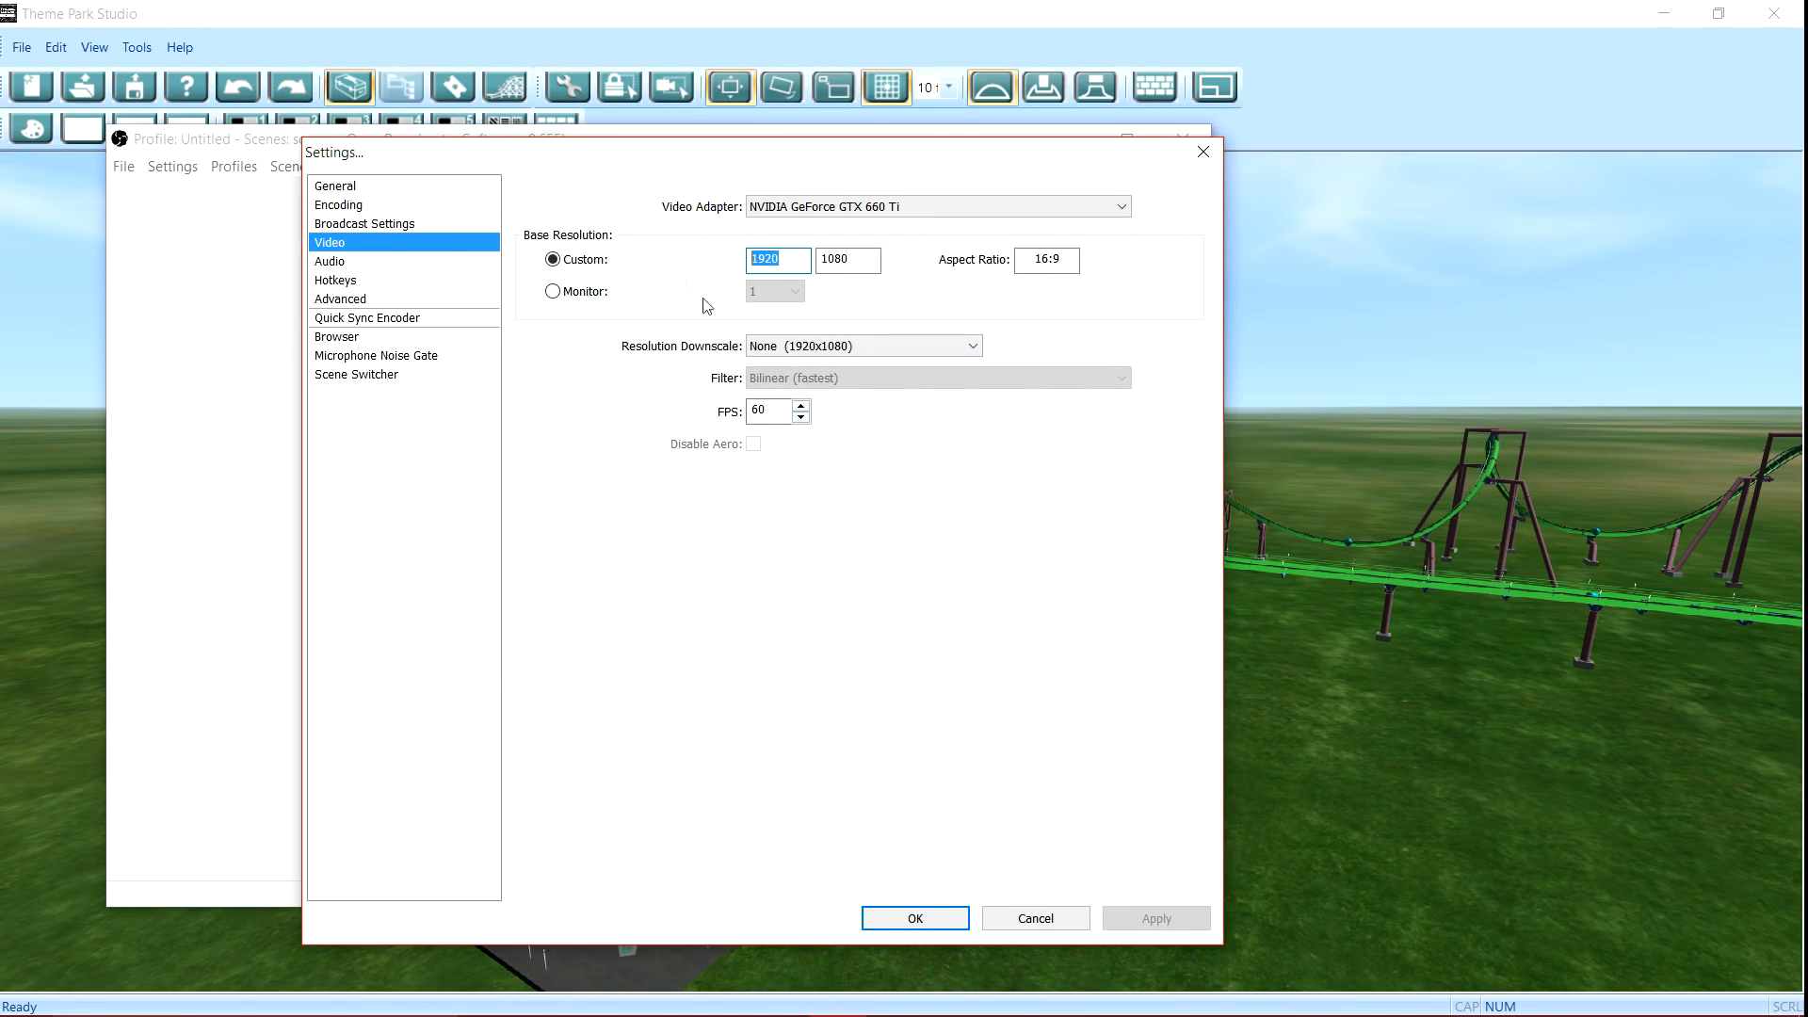
# Step: Check the maximum bitrate and custom buffer size in the encoding settings
pyautogui.click(360, 207)
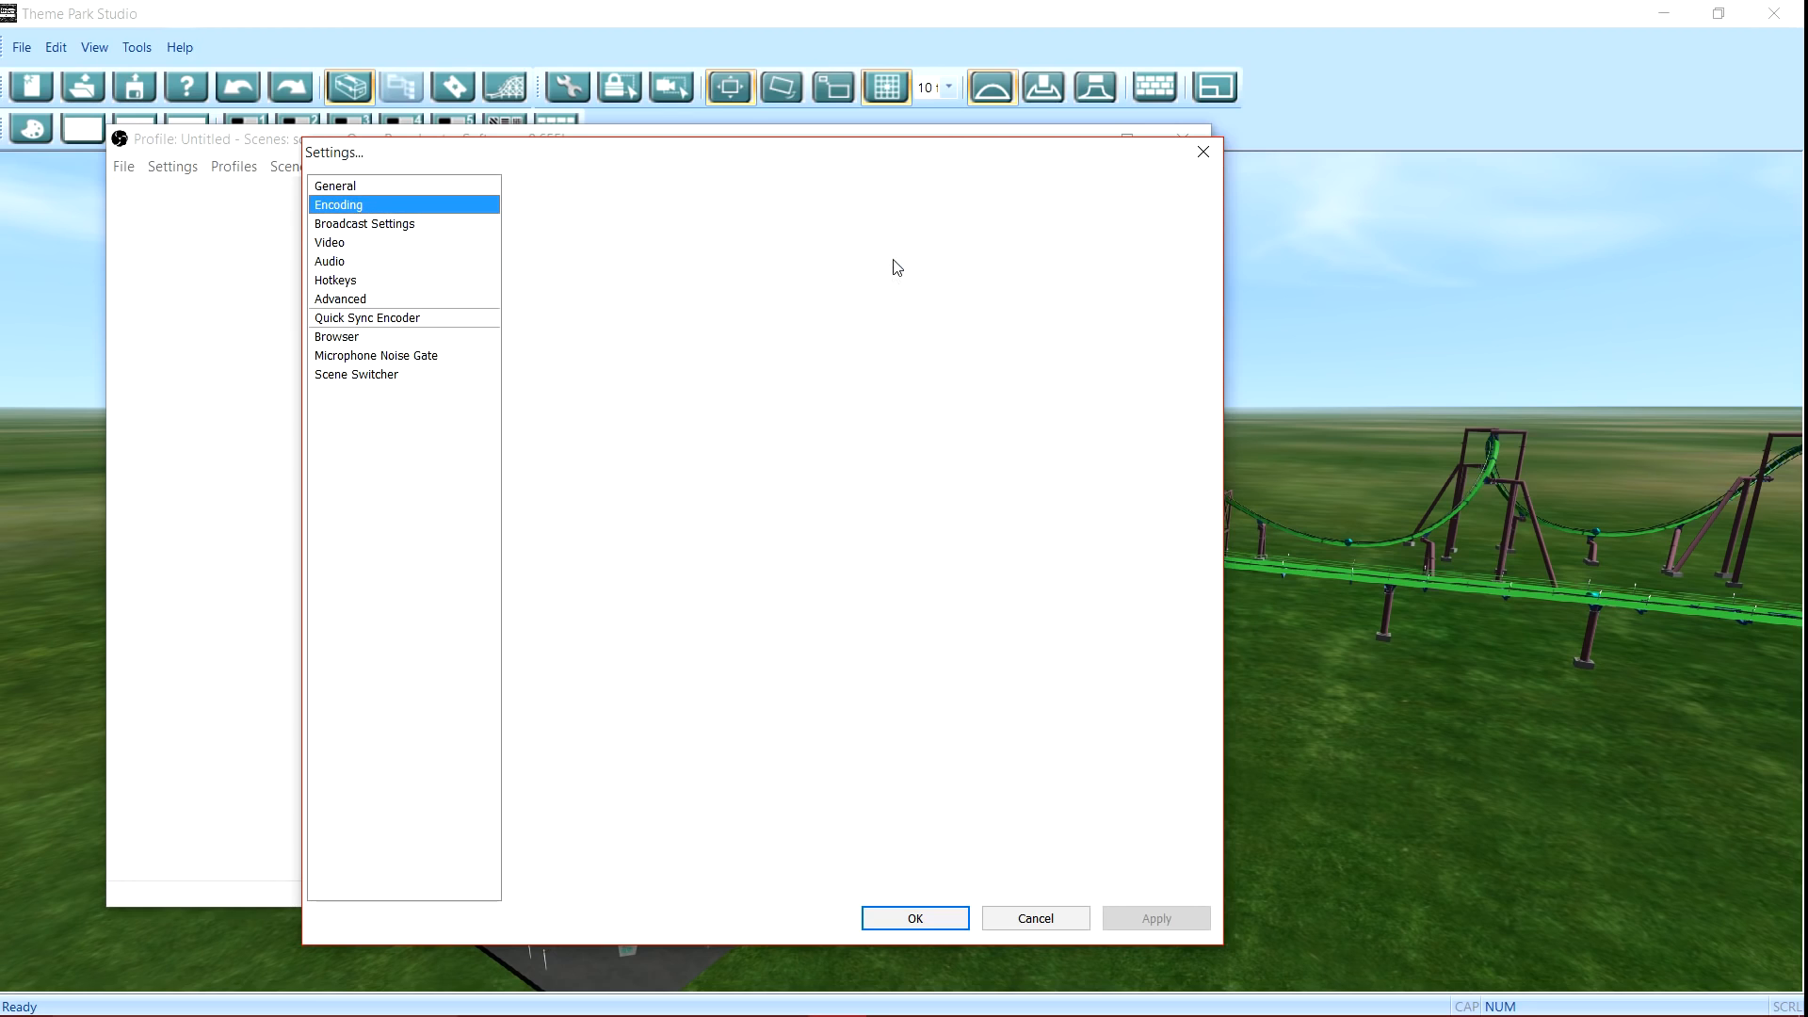
pyautogui.doubleClick(817, 307)
pyautogui.press('Tab')
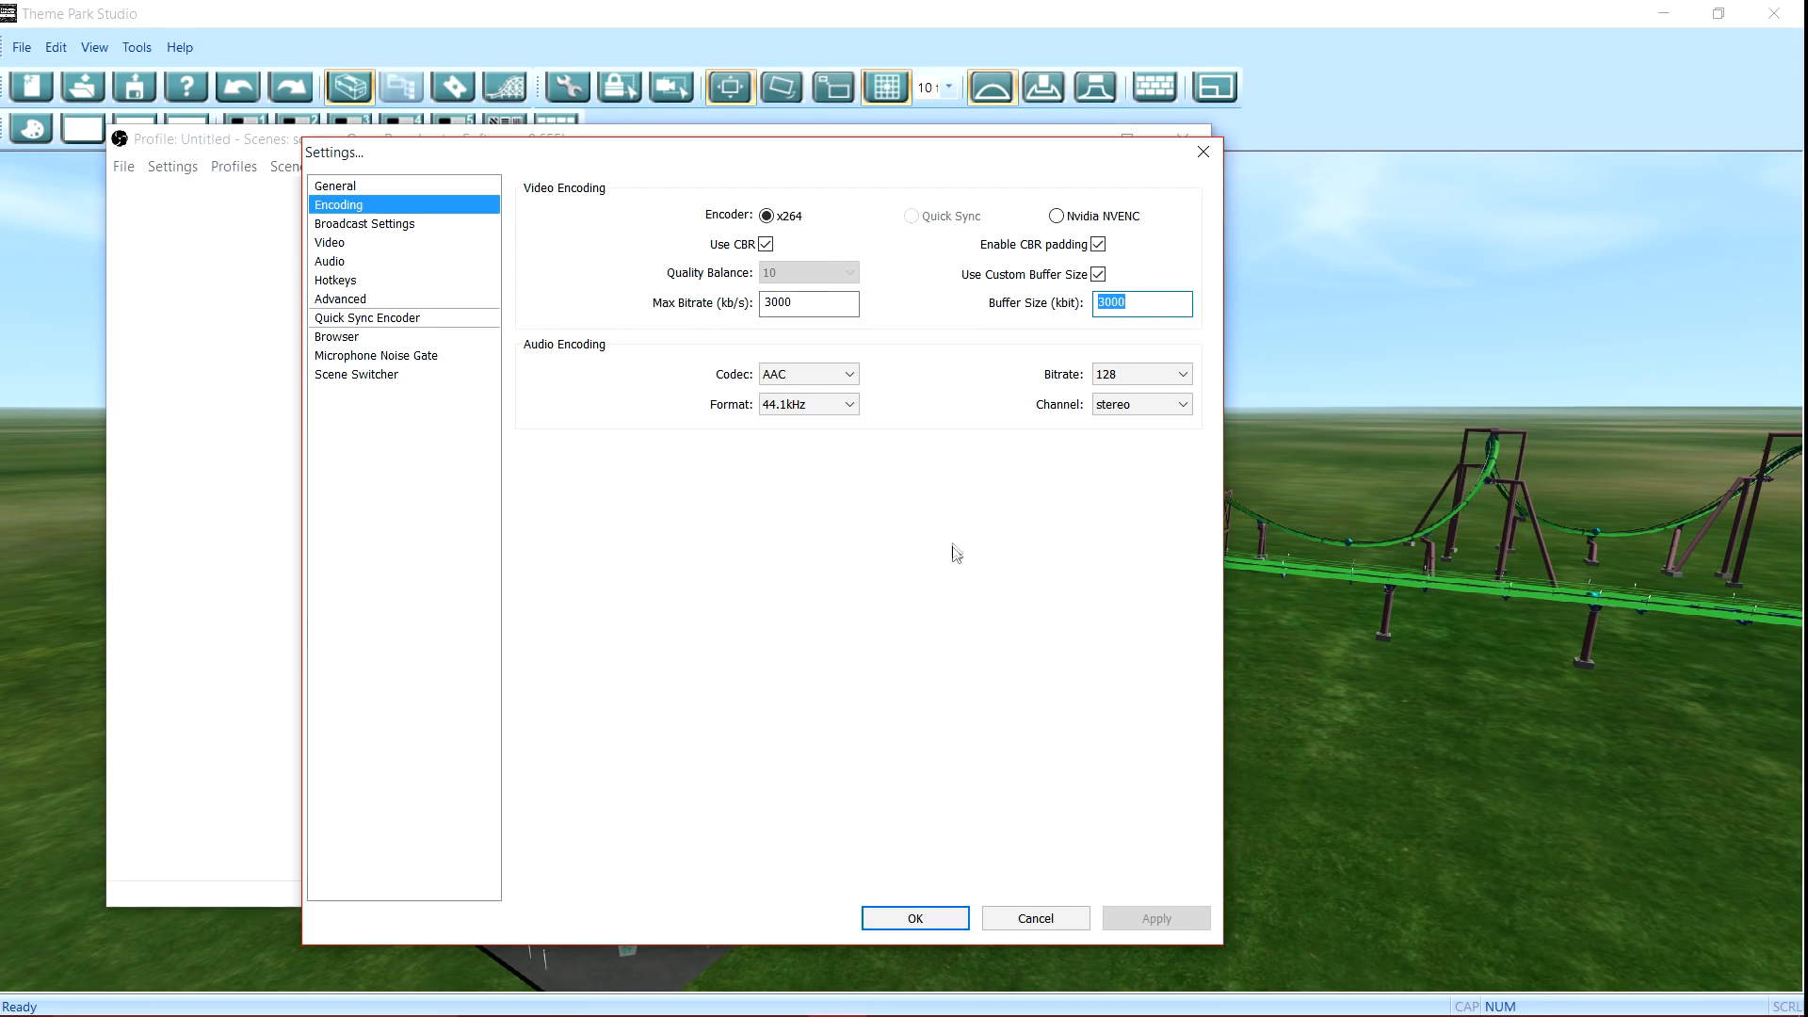
# Step: Choose Line 1/2 (2- M-Audio Producer) as the microphone/auxiliary audio device and save the audio settings
pyautogui.click(335, 264)
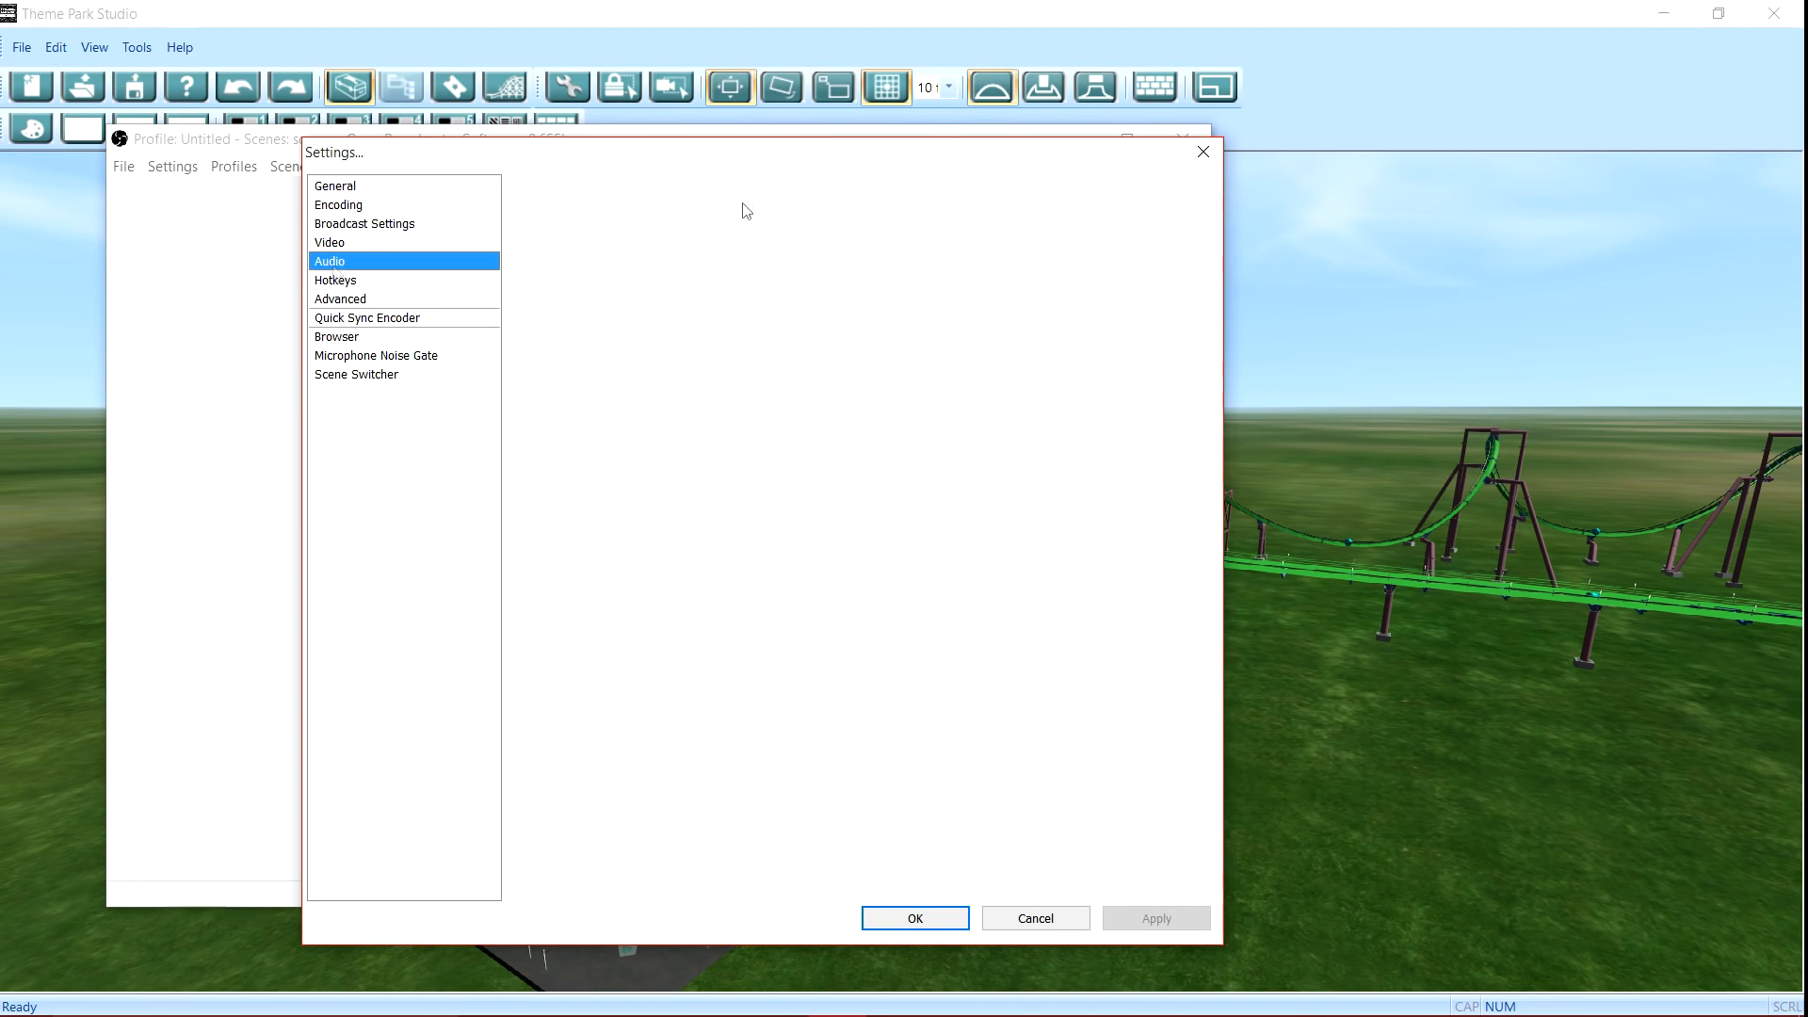
pyautogui.click(888, 240)
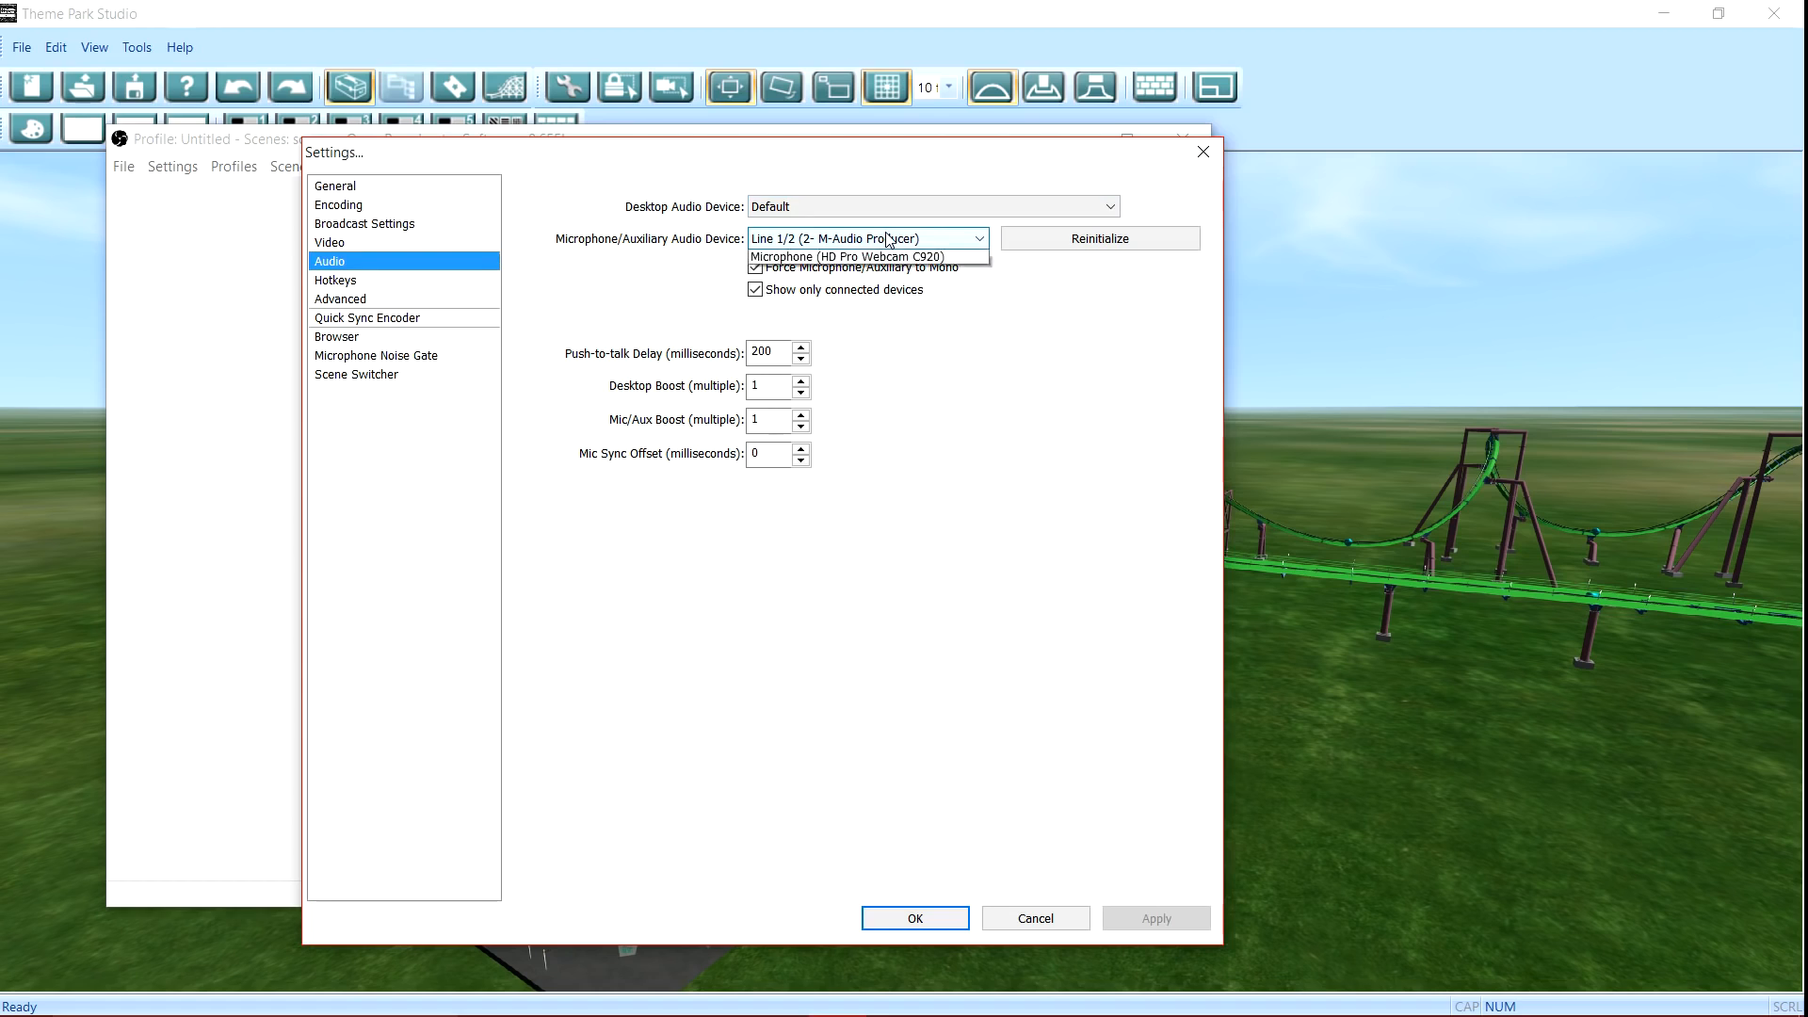
pyautogui.click(869, 305)
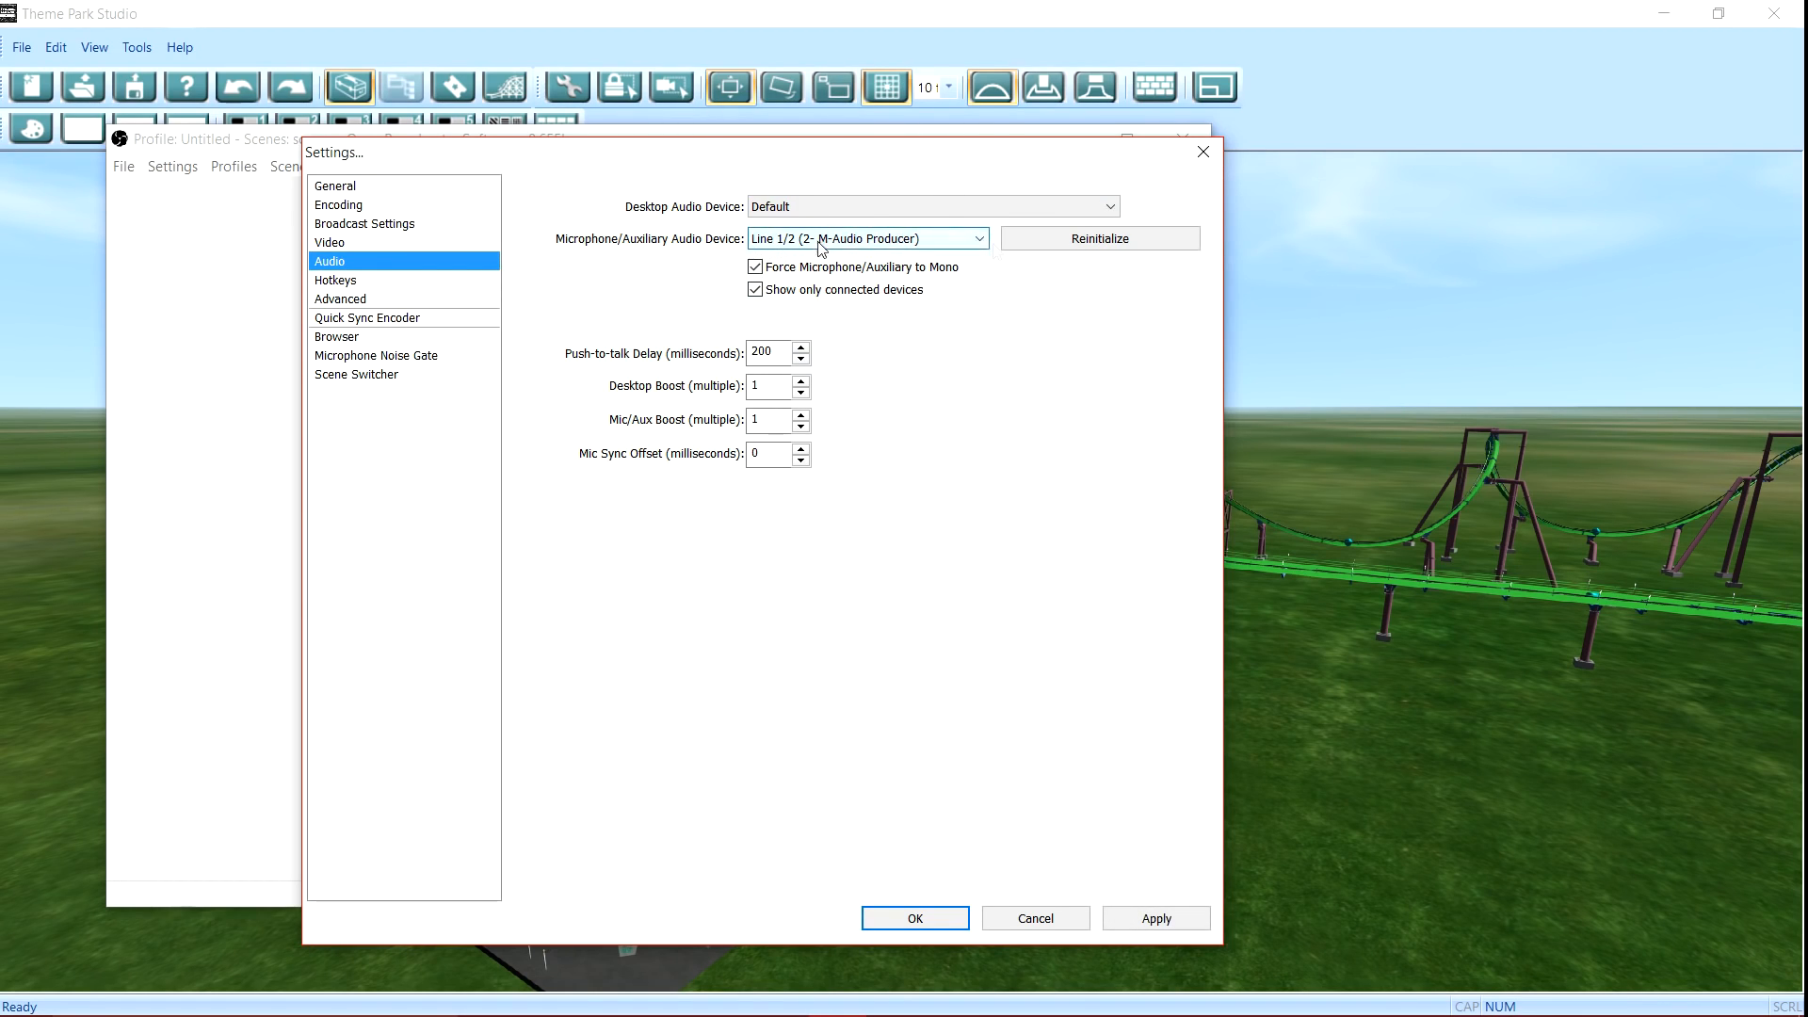
pyautogui.click(375, 281)
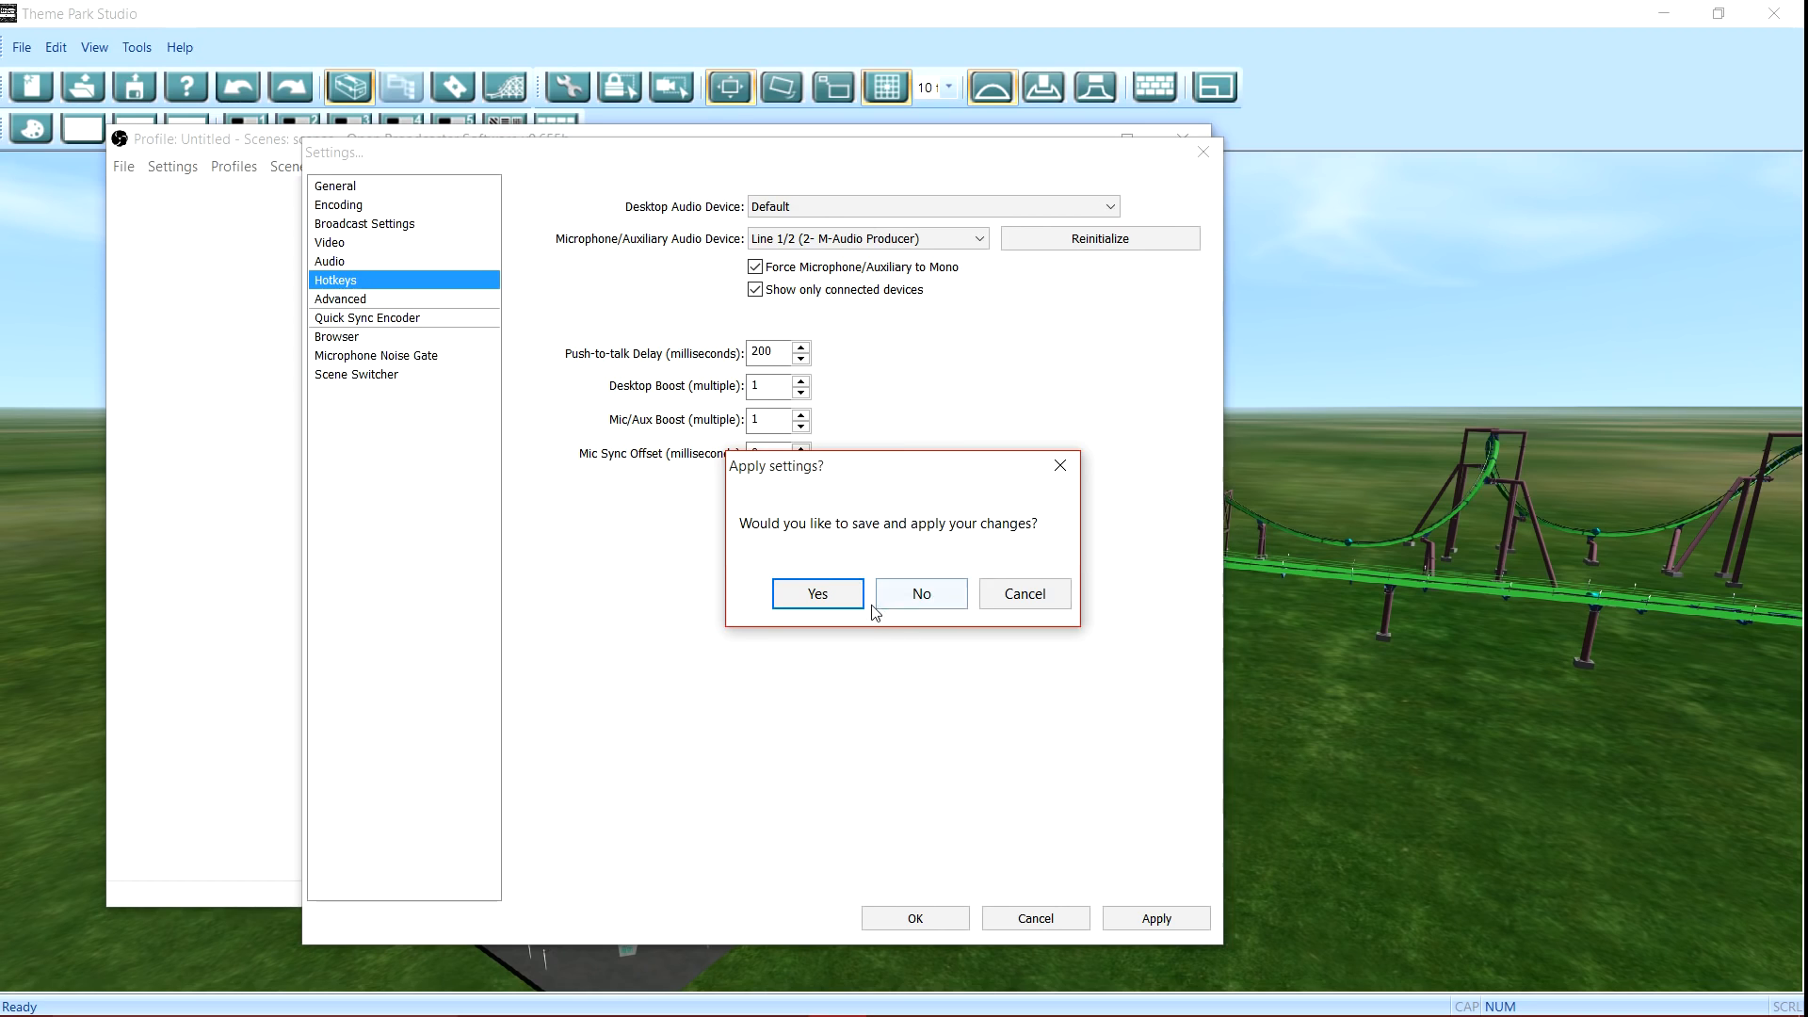
pyautogui.click(837, 601)
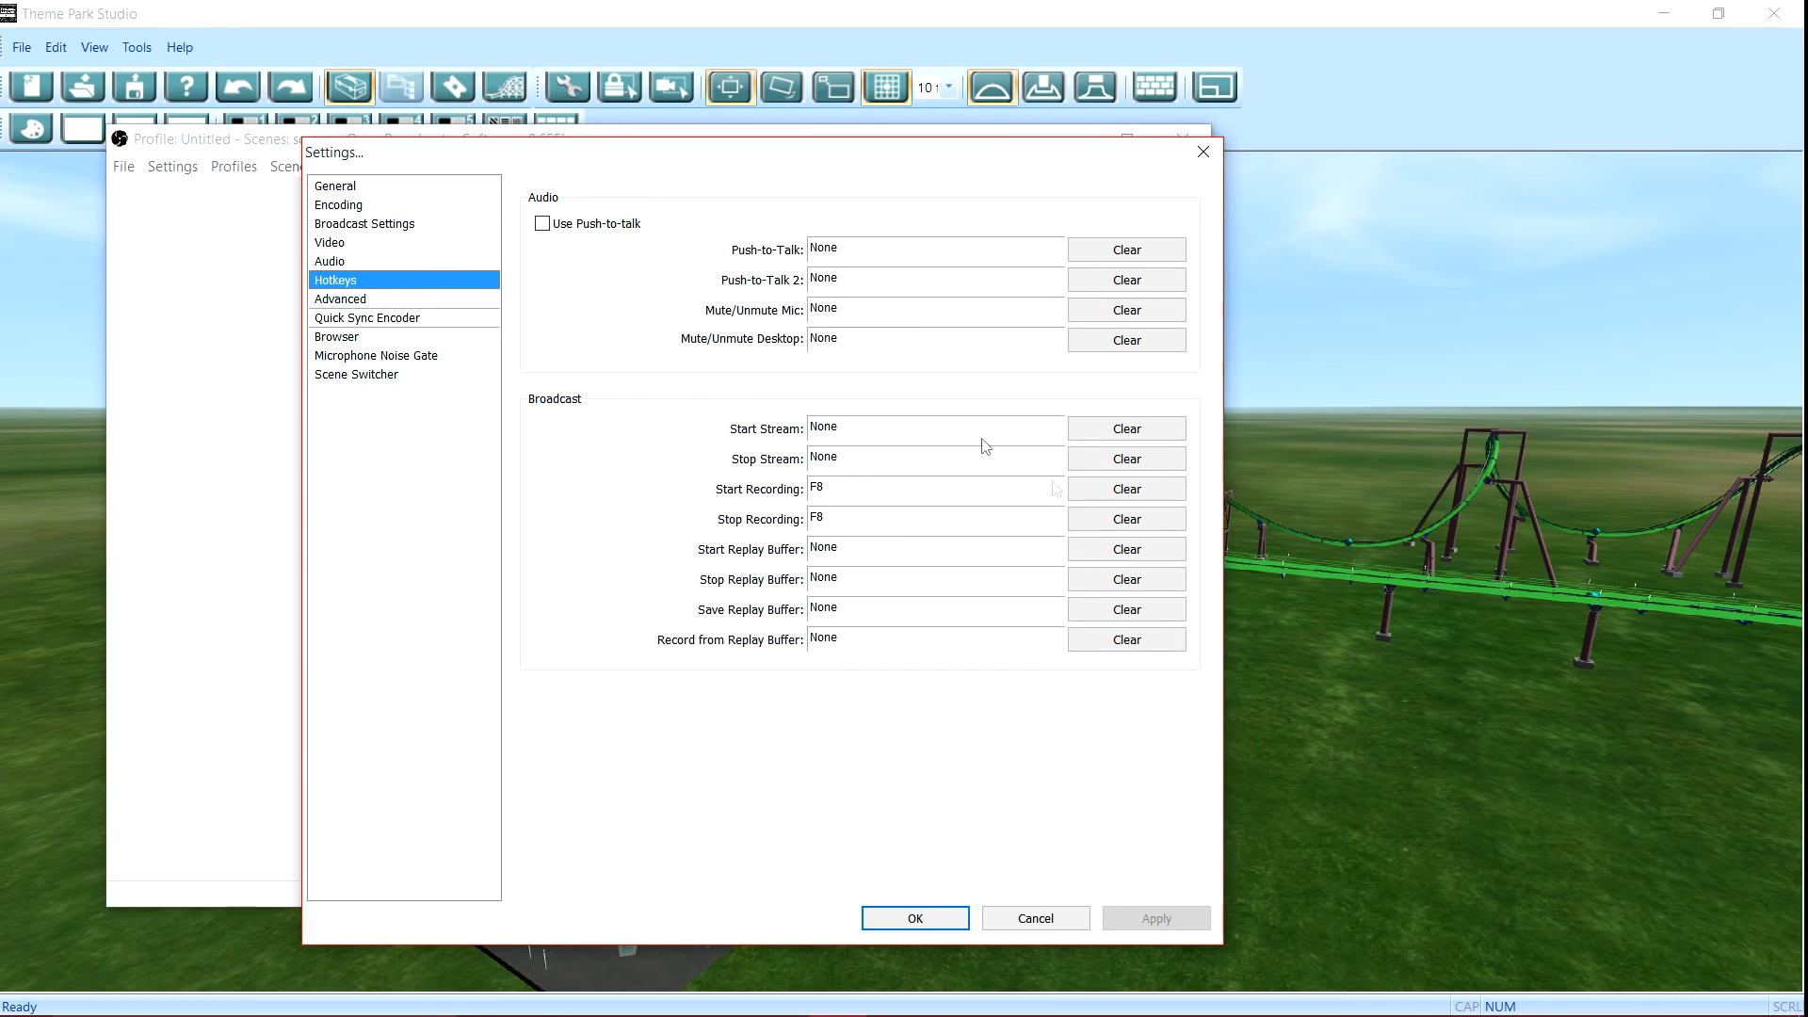
# Step: Review the advanced settings, return to the encoding settings, and close the settings dialog with OK
pyautogui.click(386, 299)
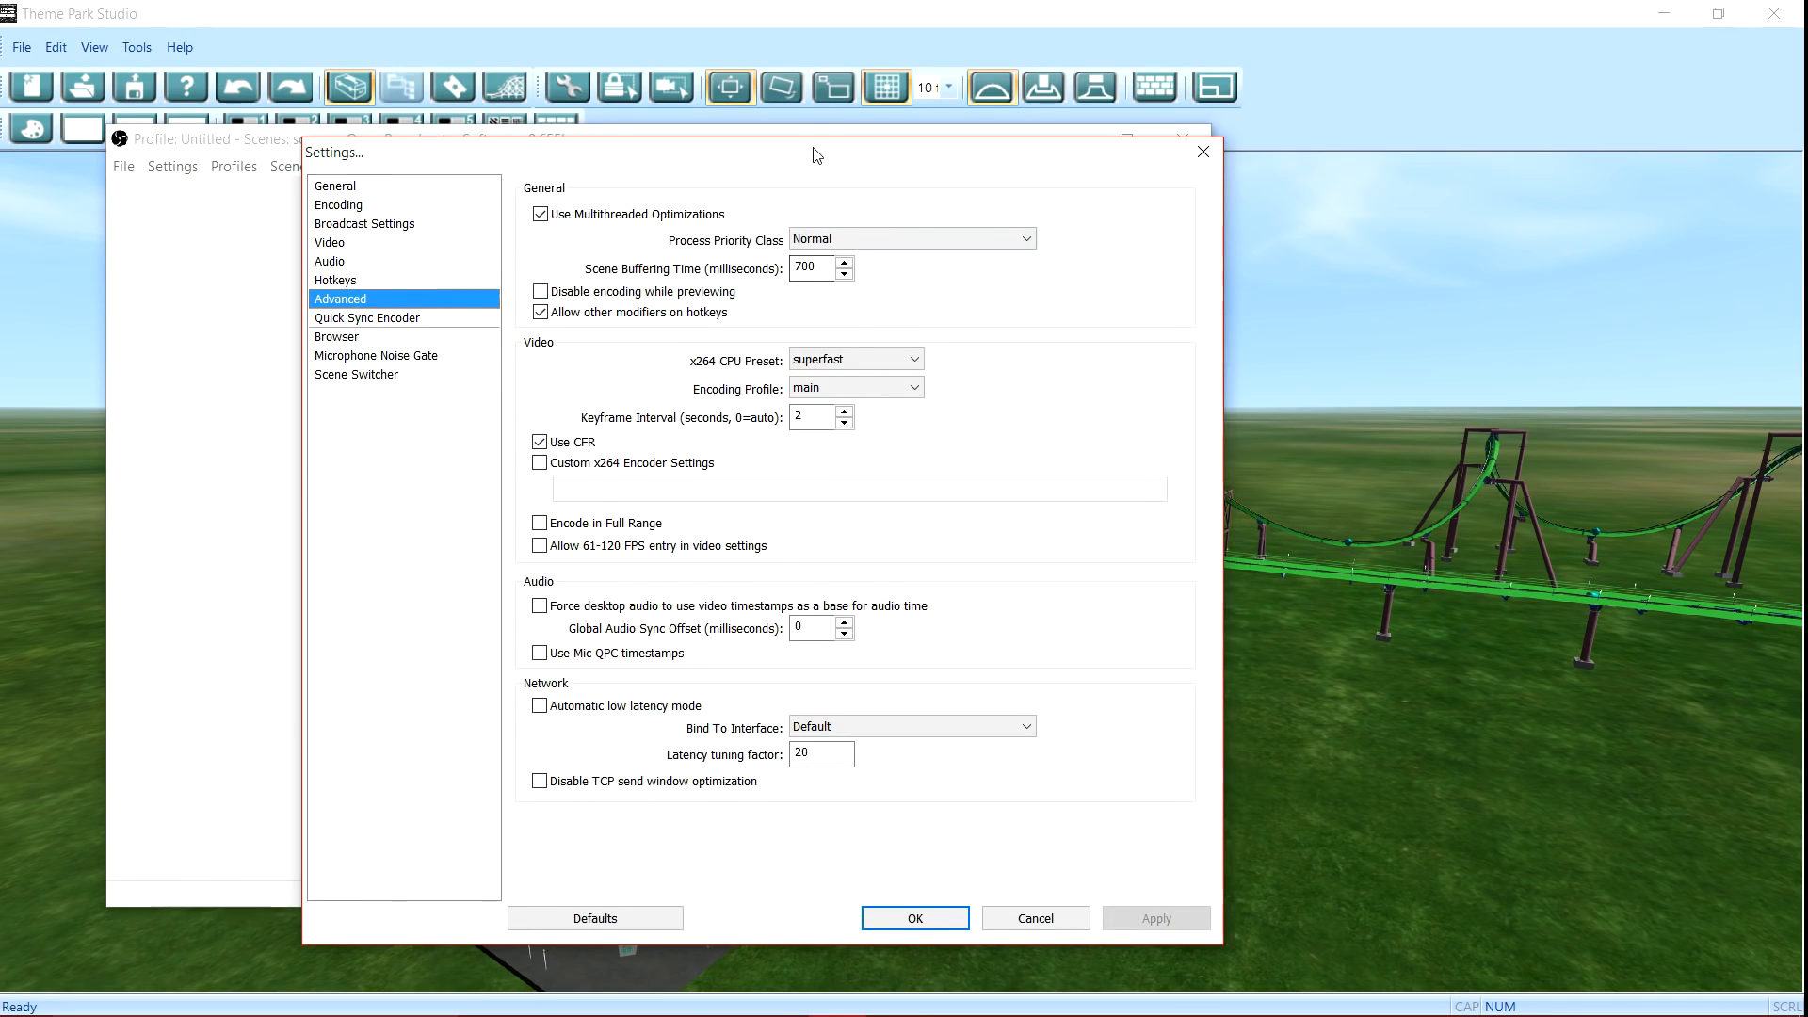
pyautogui.moveTo(812, 149); pyautogui.dragTo(859, 162)
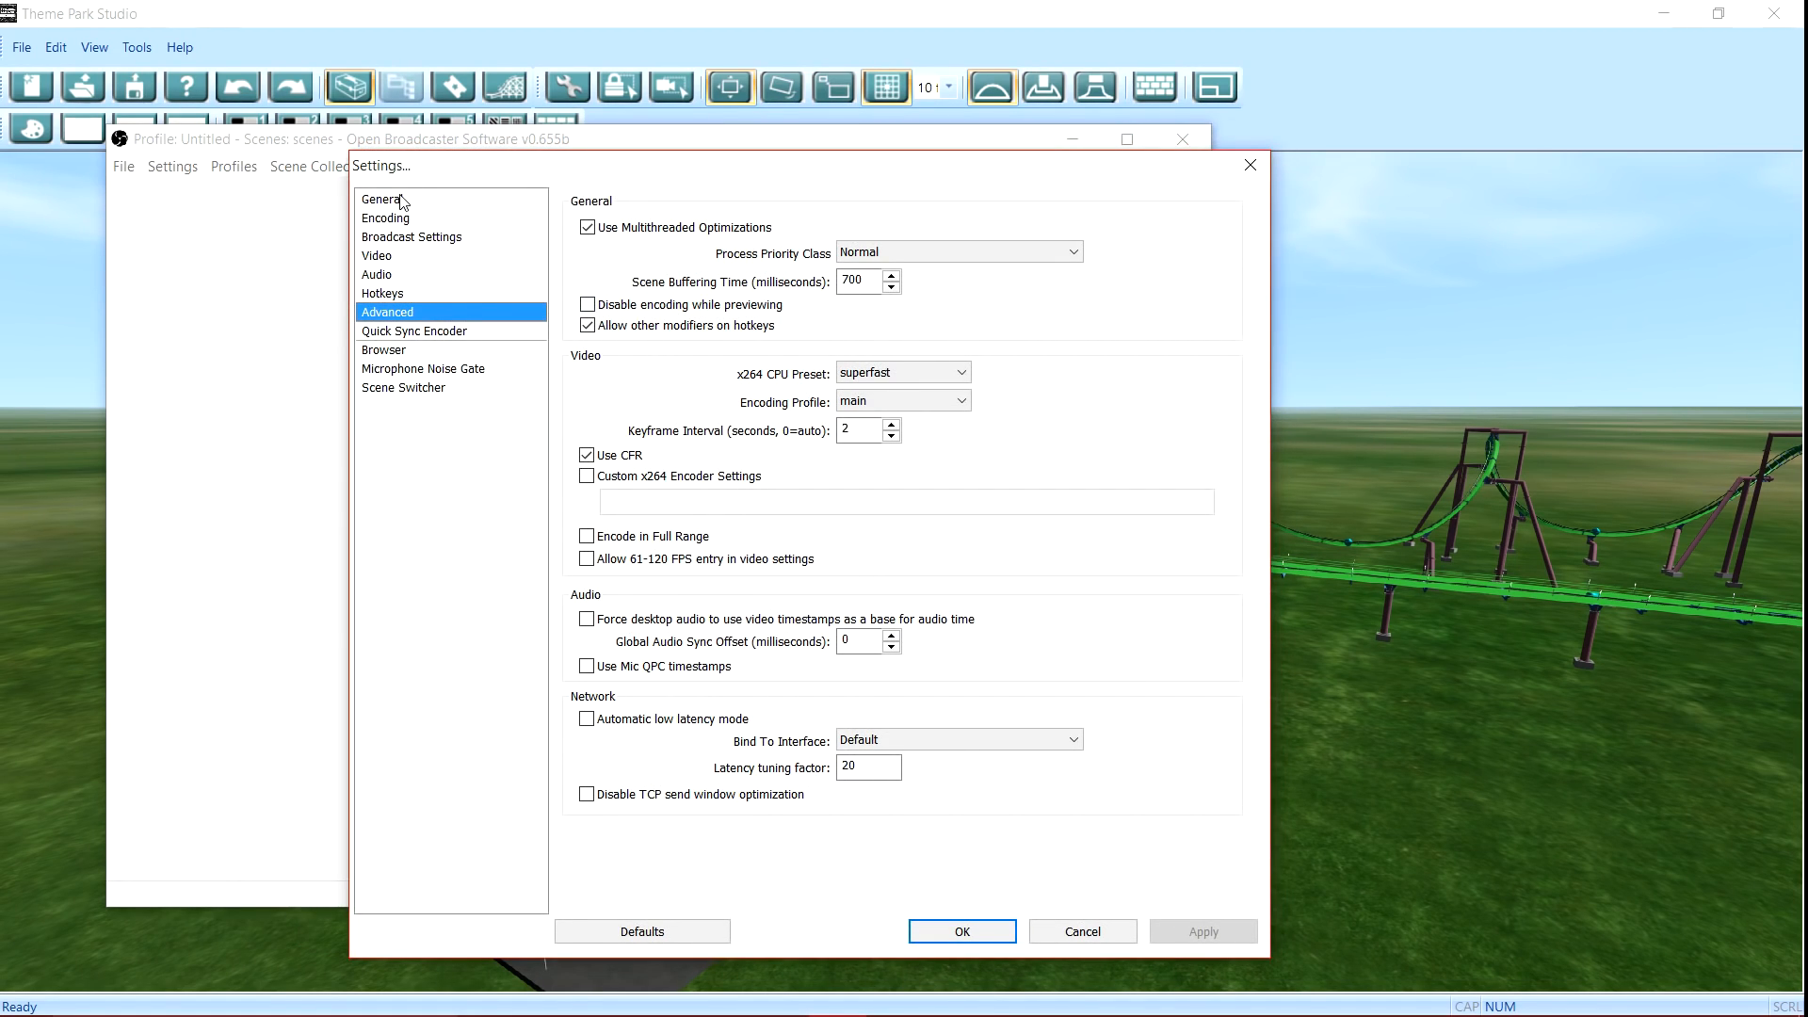
pyautogui.click(420, 219)
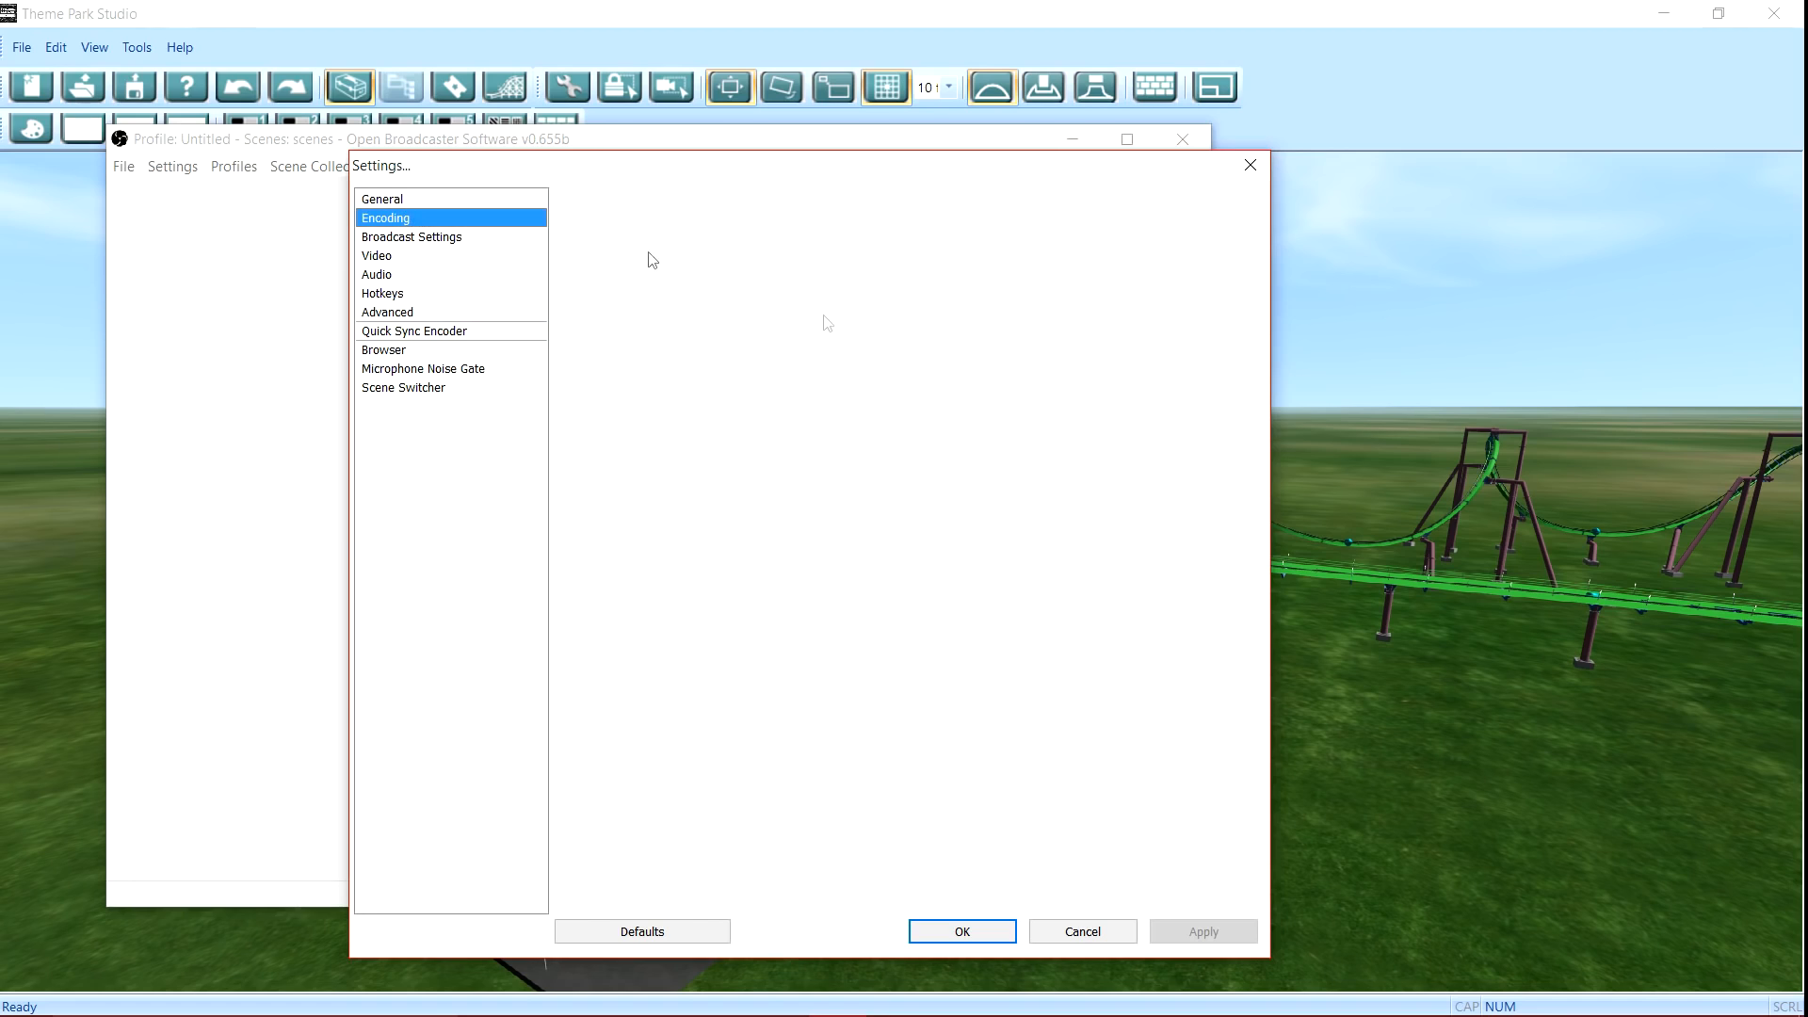
pyautogui.click(963, 933)
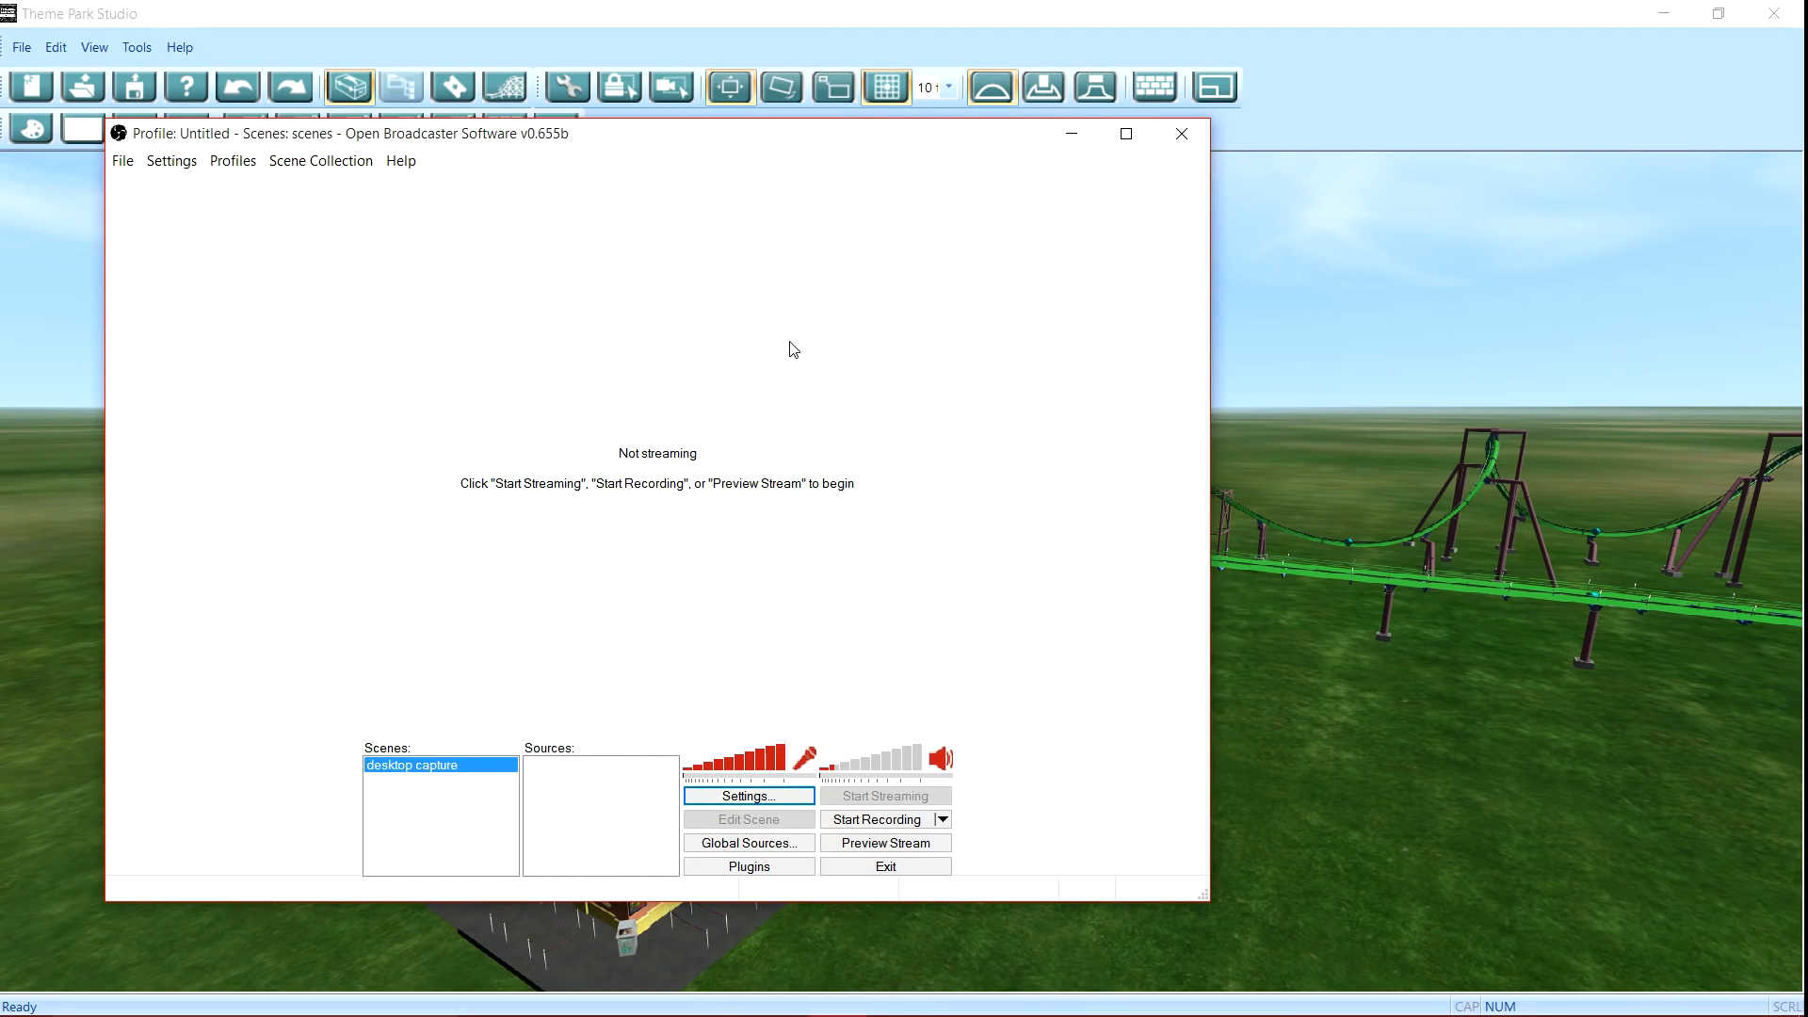
# Step: Review the source types that can be added to the desktop capture scene
pyautogui.moveTo(652, 143); pyautogui.dragTo(756, 145)
pyautogui.rightClick(698, 774)
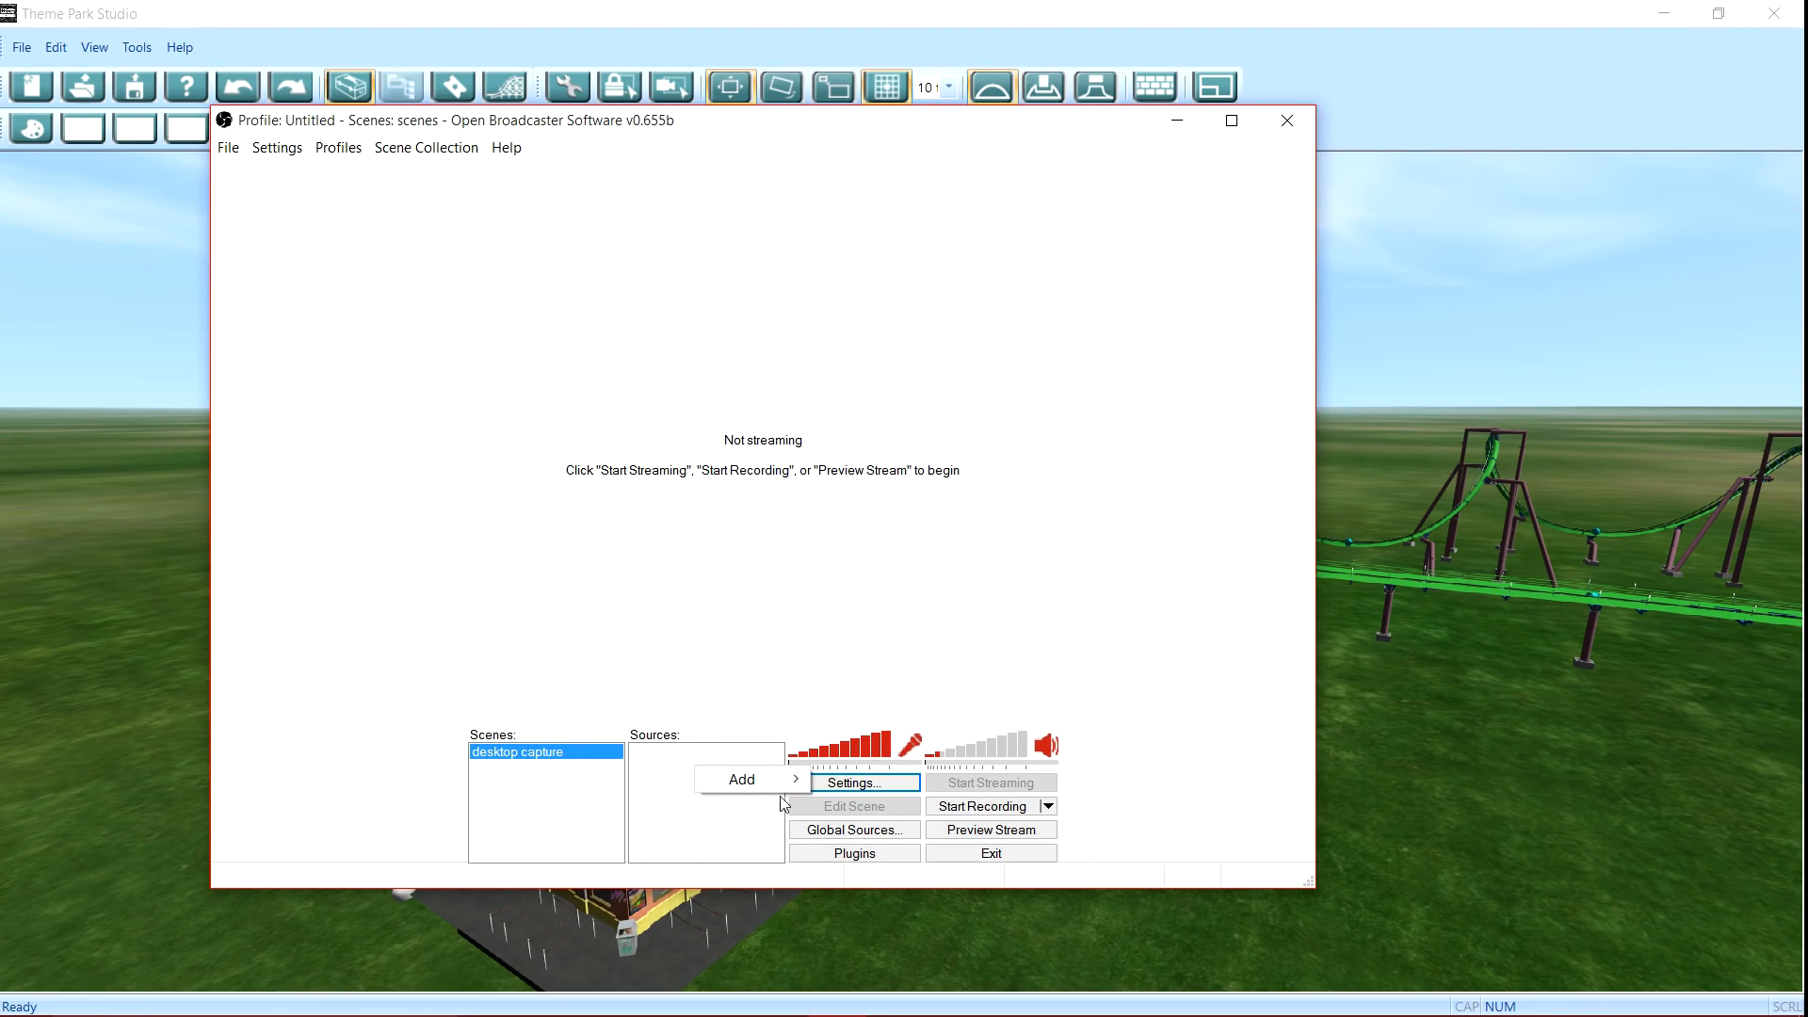
pyautogui.moveTo(779, 783)
pyautogui.click(686, 732)
pyautogui.rightClick(691, 769)
pyautogui.moveTo(731, 785)
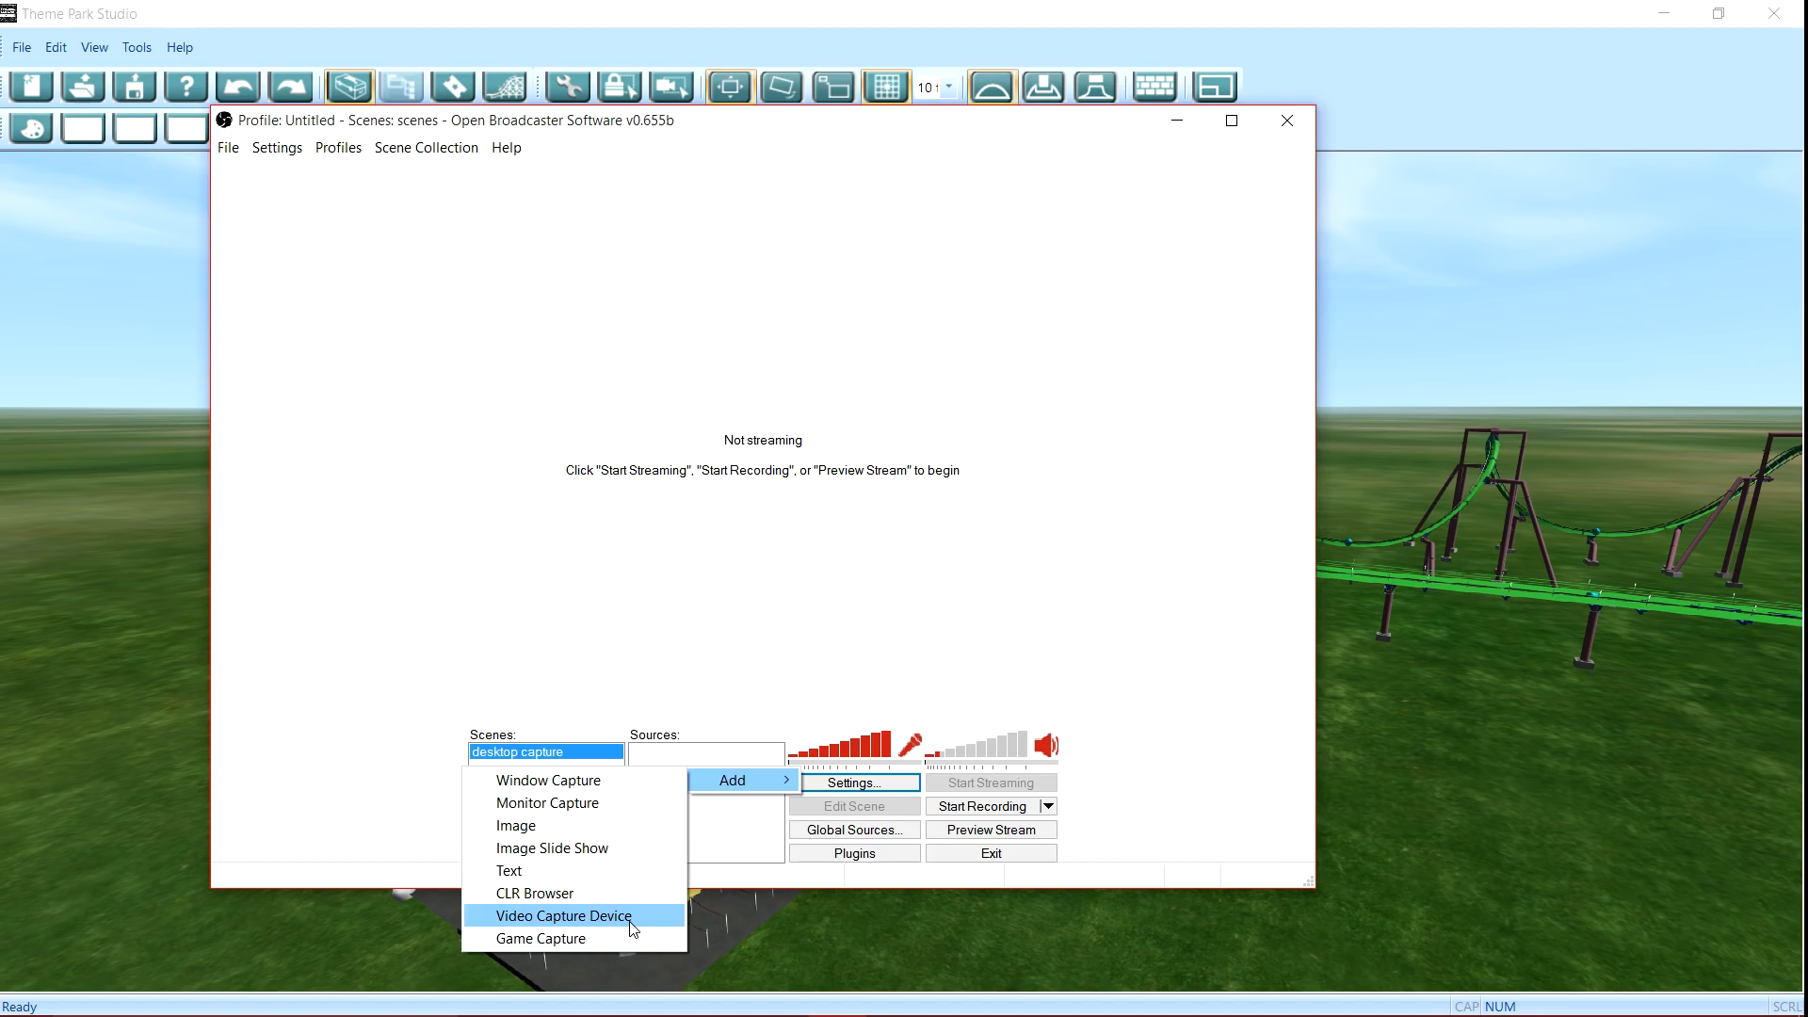
pyautogui.click(714, 572)
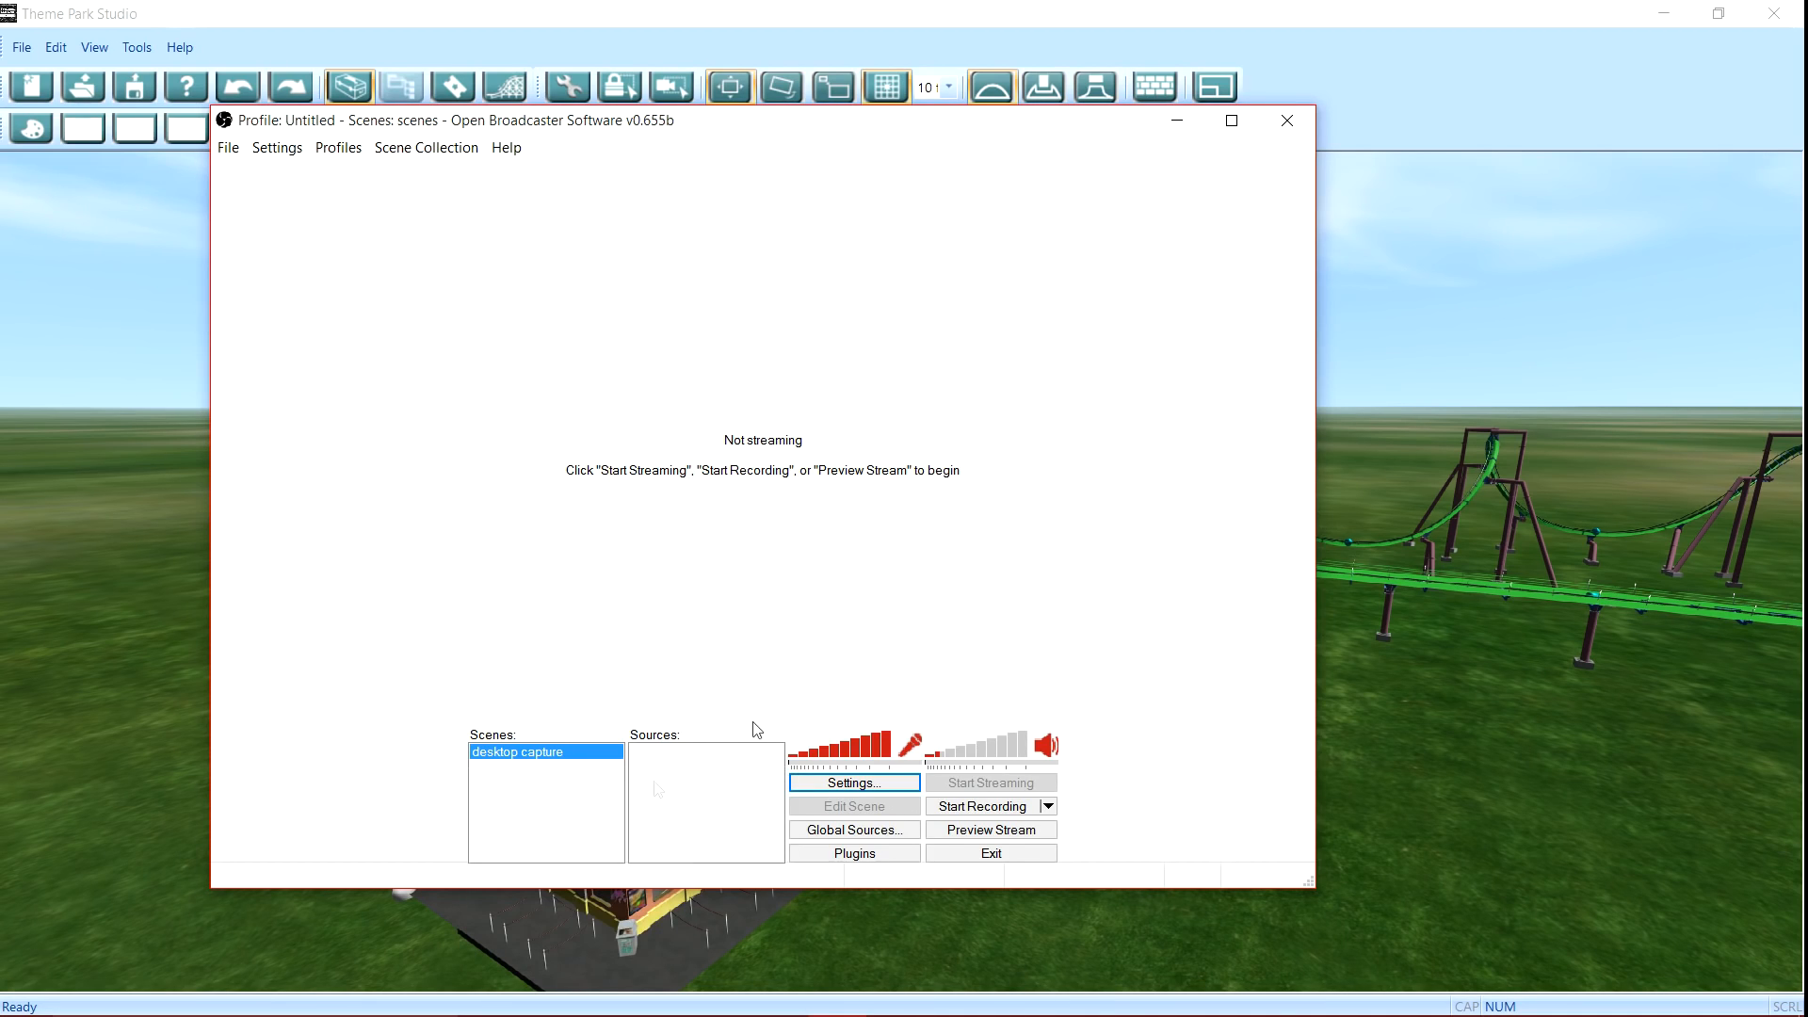
# Step: Add a Game Capture source to the desktop capture scene with [ThemeParkStudio]: Theme Park Studio as its application
pyautogui.rightClick(735, 786)
pyautogui.moveTo(772, 790)
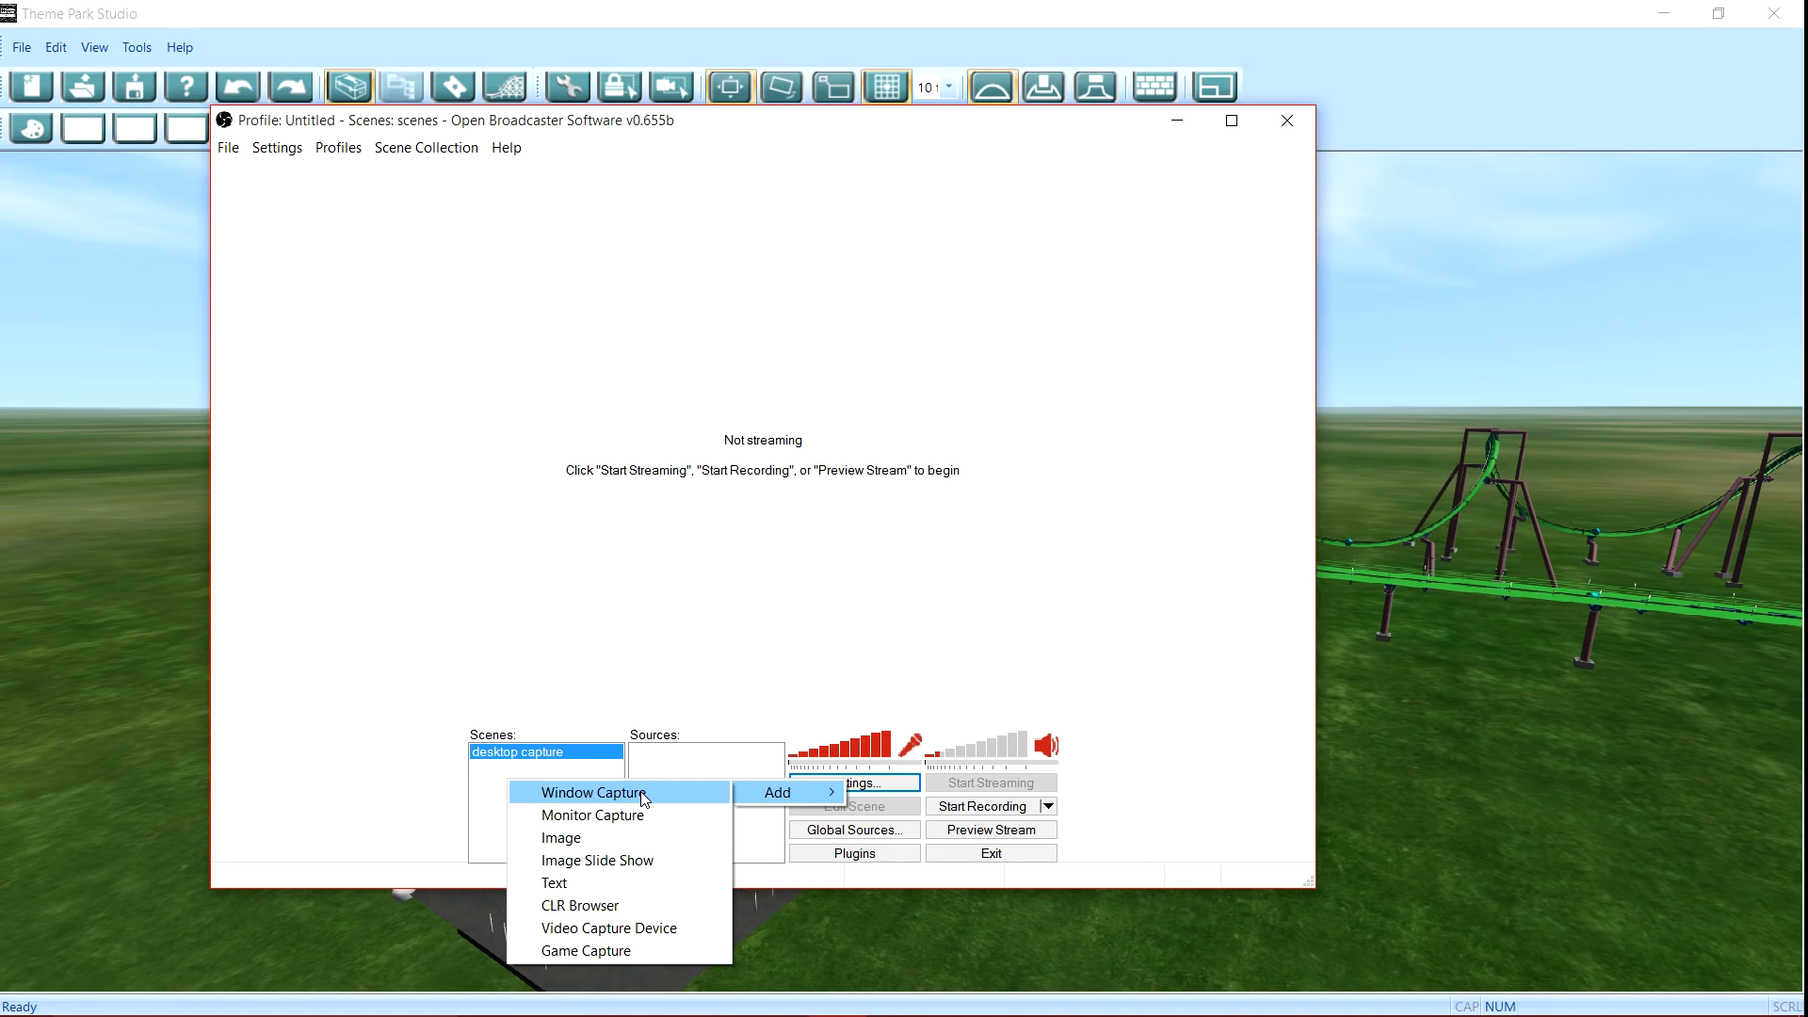
pyautogui.click(618, 949)
pyautogui.click(973, 541)
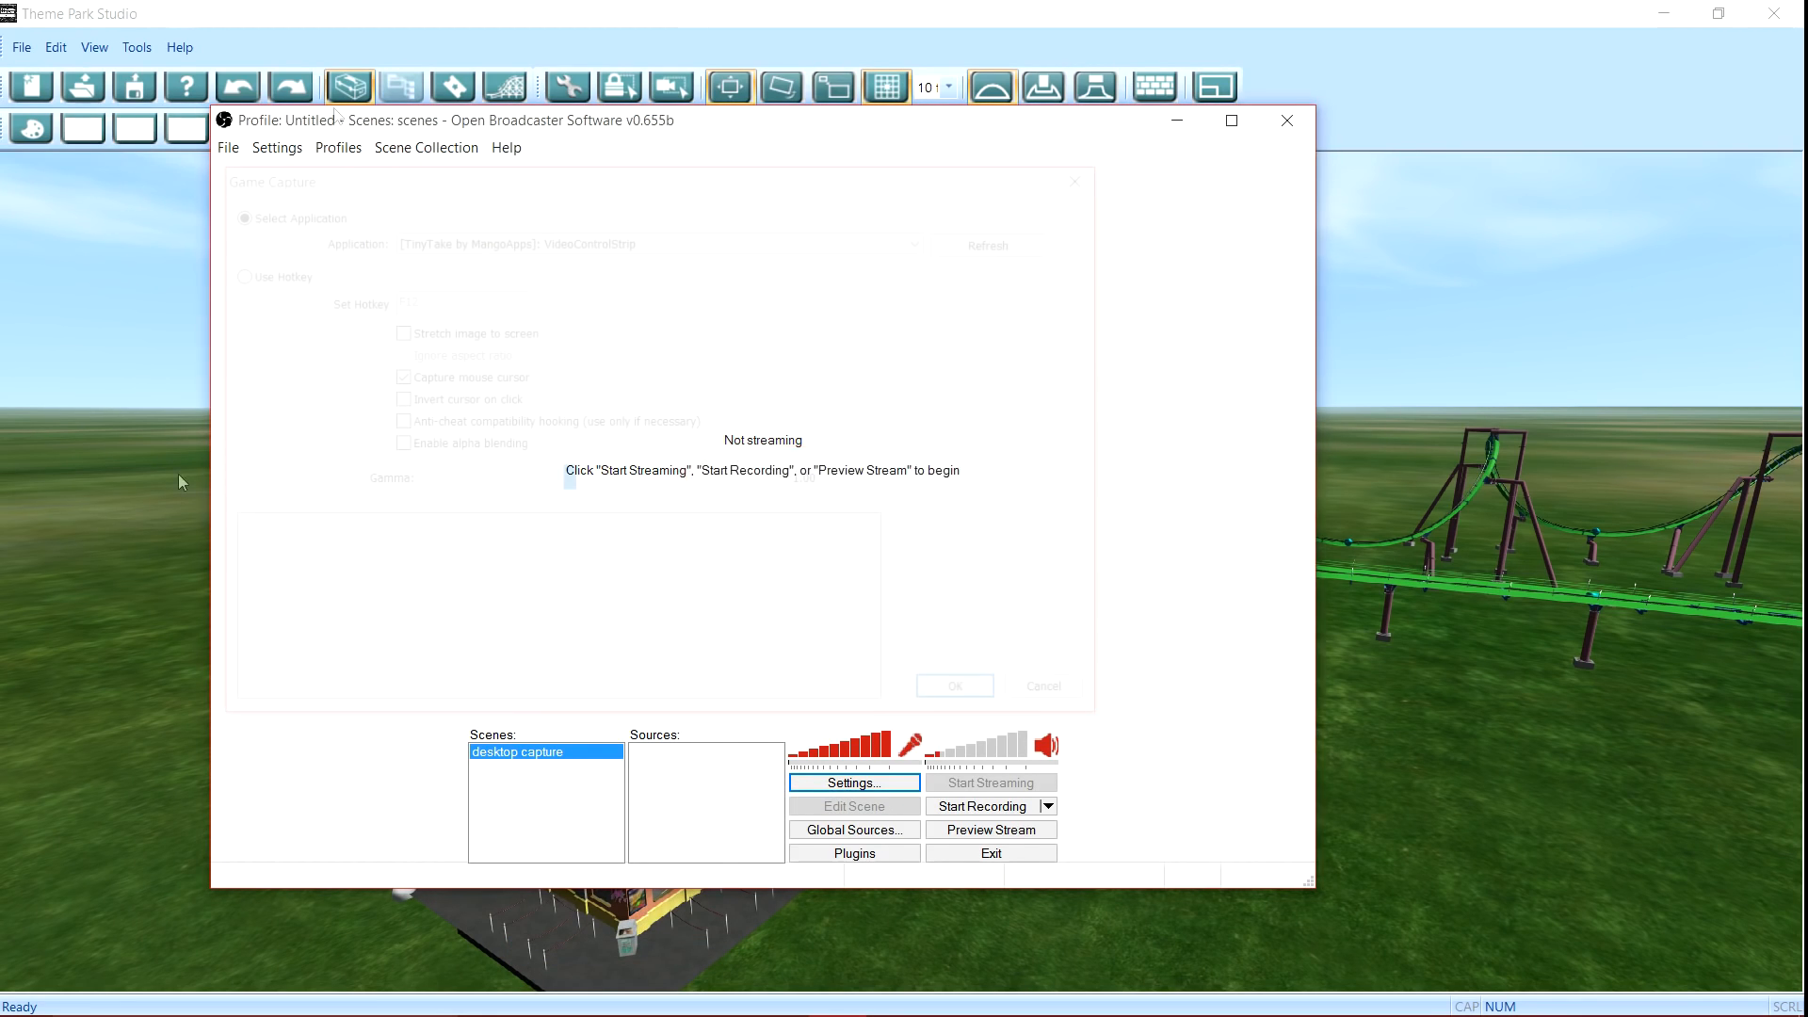
pyautogui.click(505, 239)
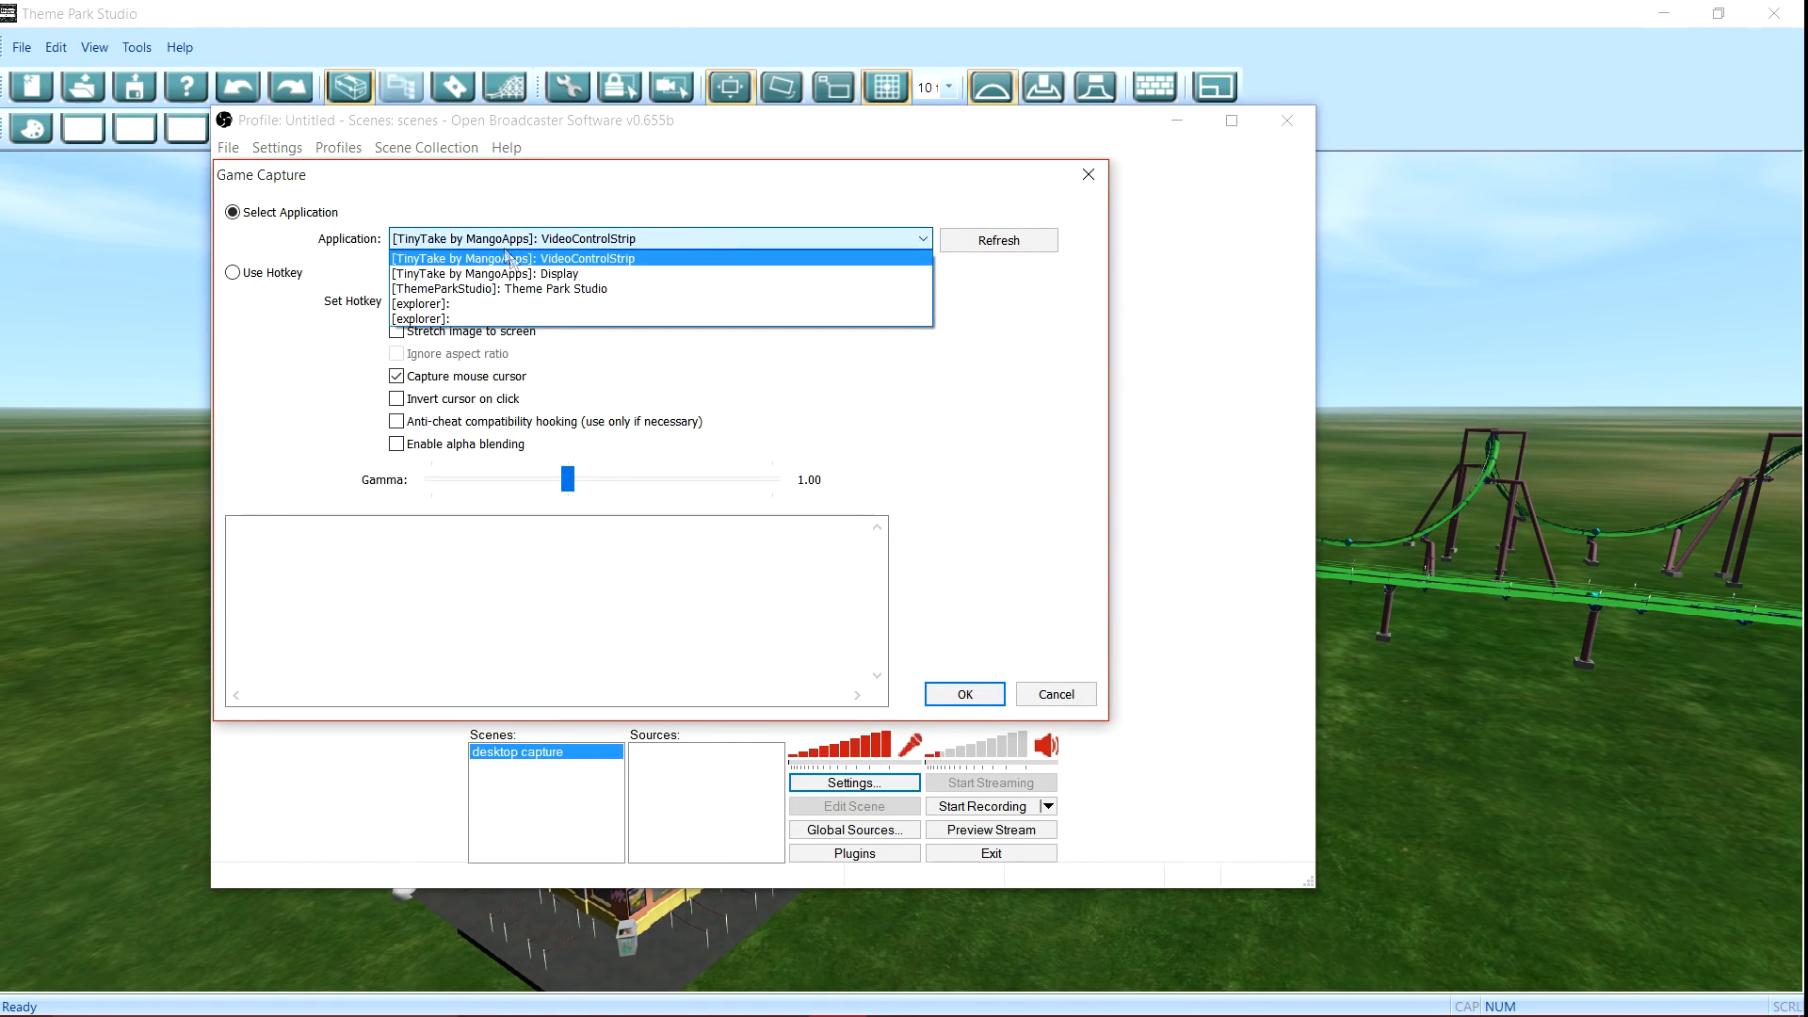
pyautogui.click(551, 288)
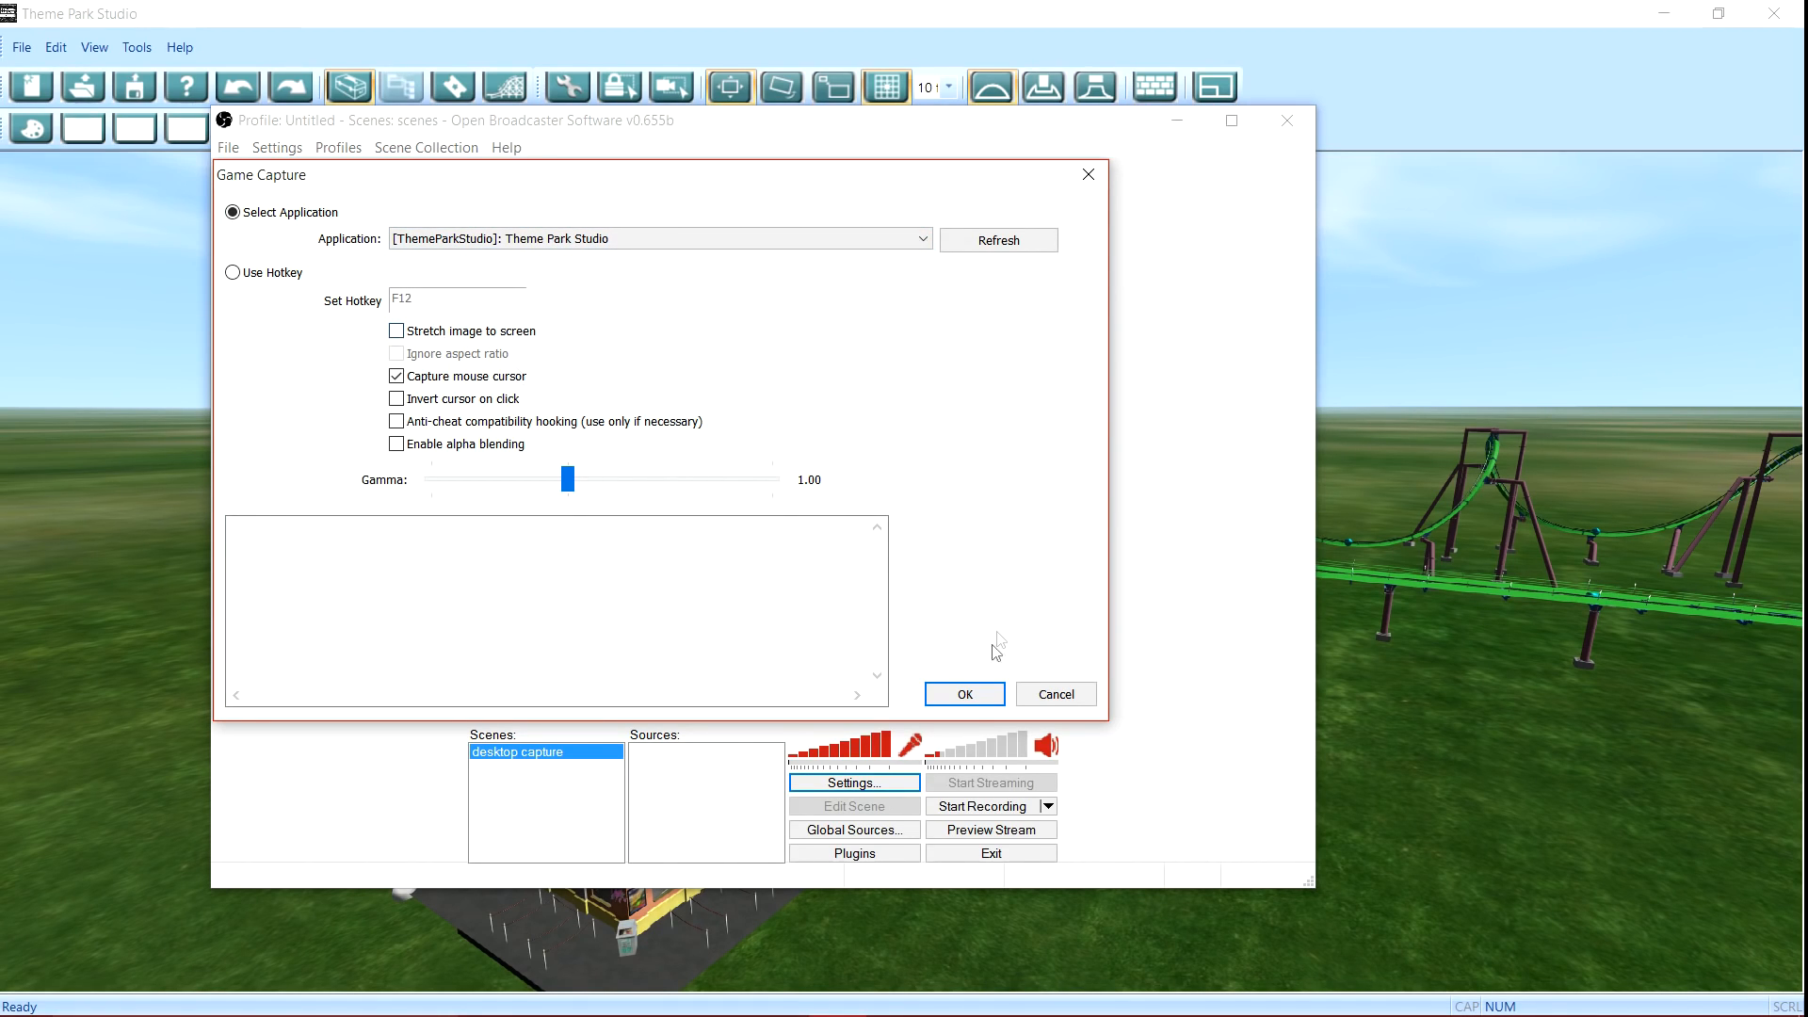
pyautogui.click(965, 694)
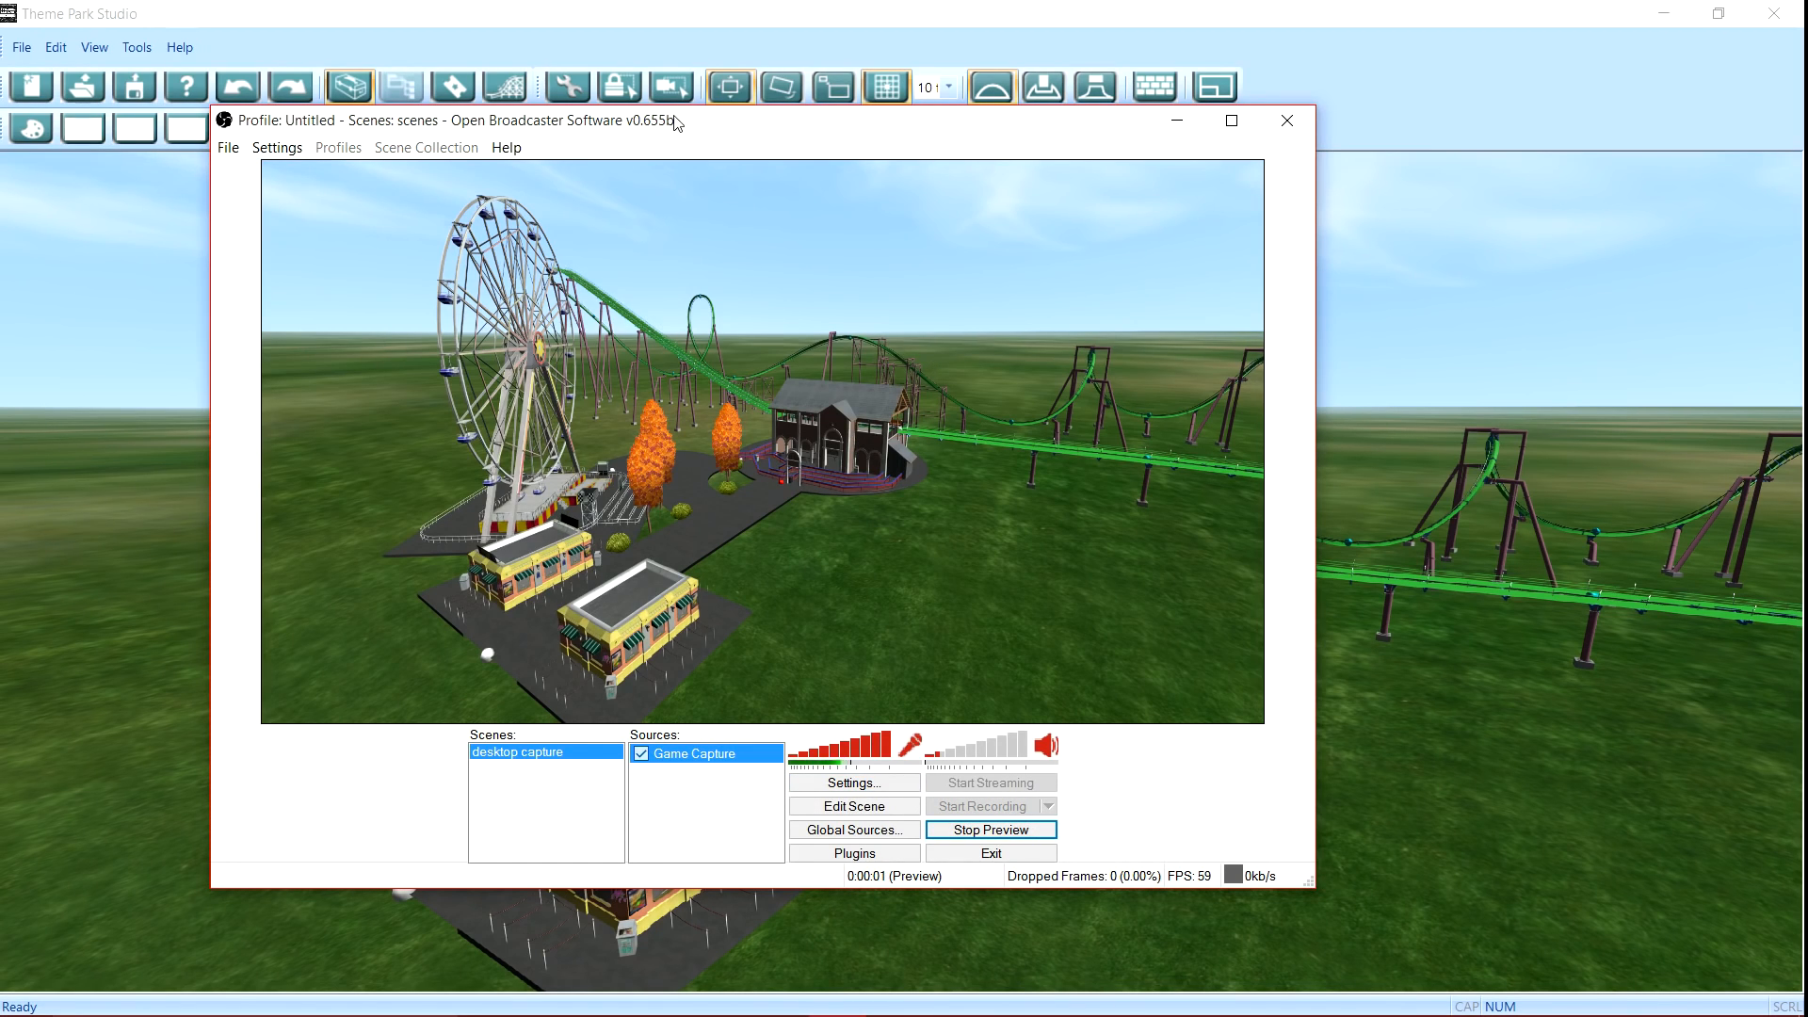
# Step: Check the Game Capture source in the stream preview and stop the preview
pyautogui.moveTo(674, 124); pyautogui.dragTo(807, 171)
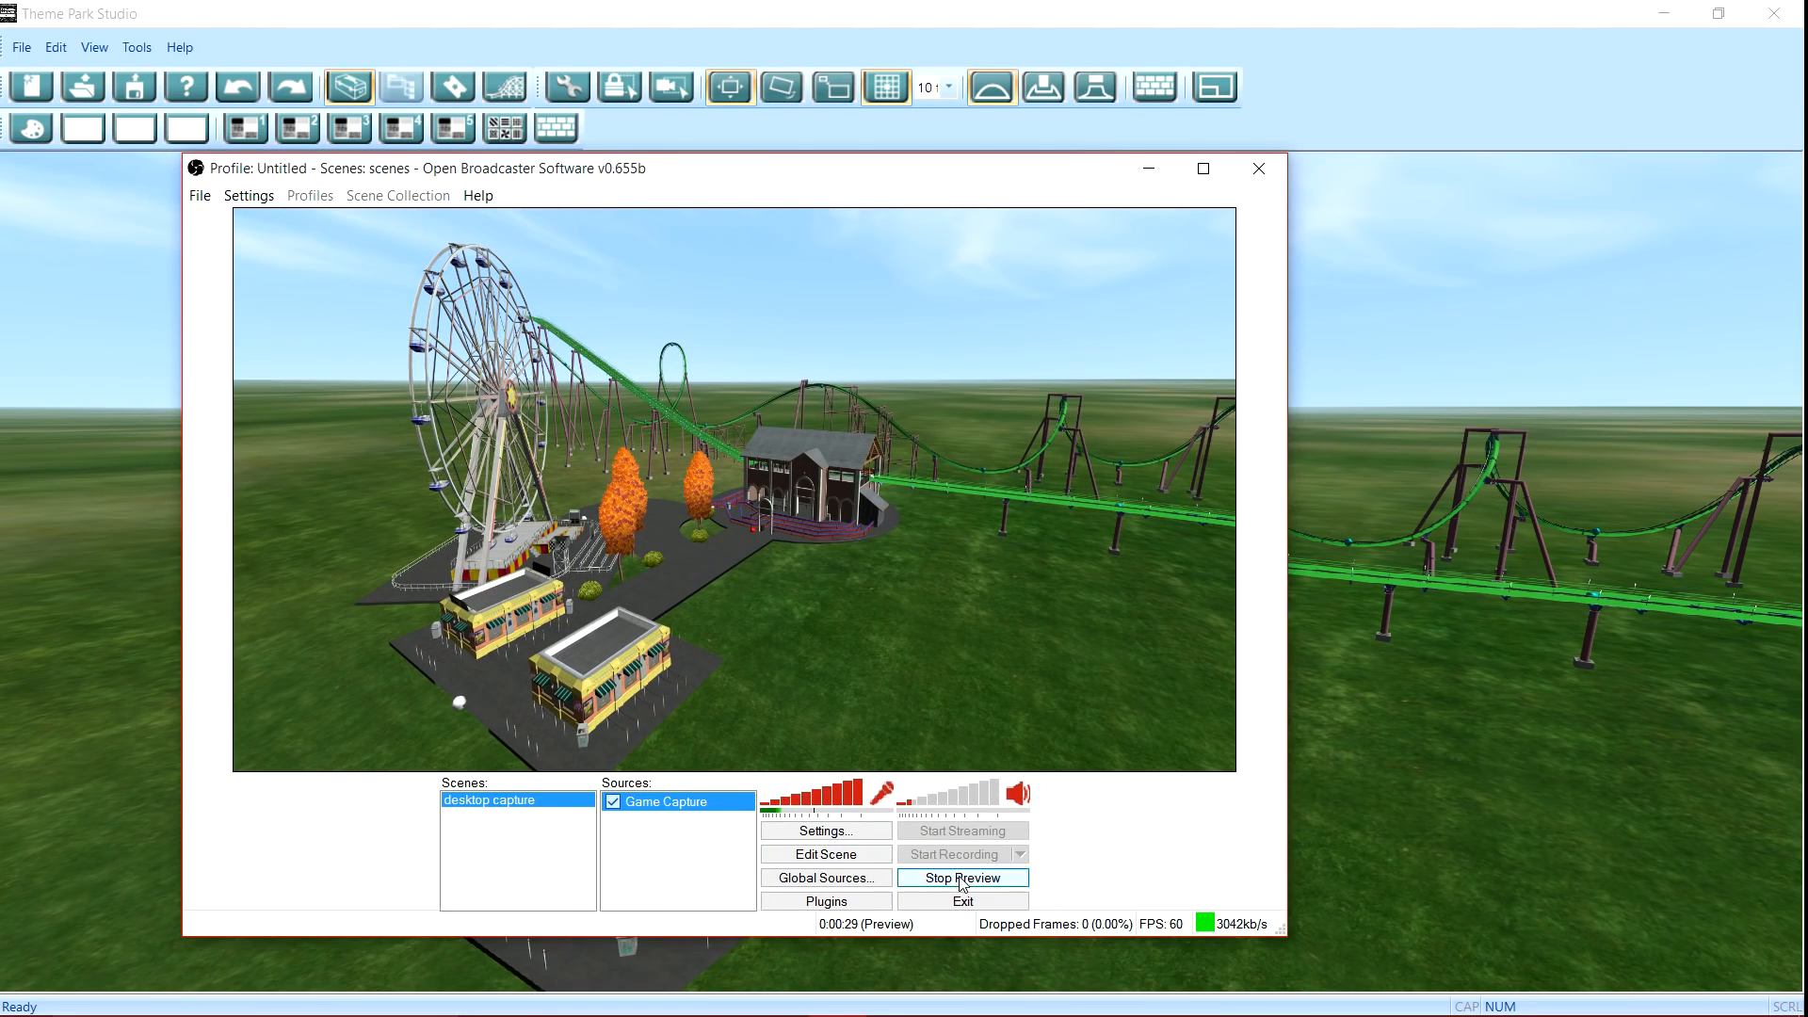
pyautogui.click(962, 878)
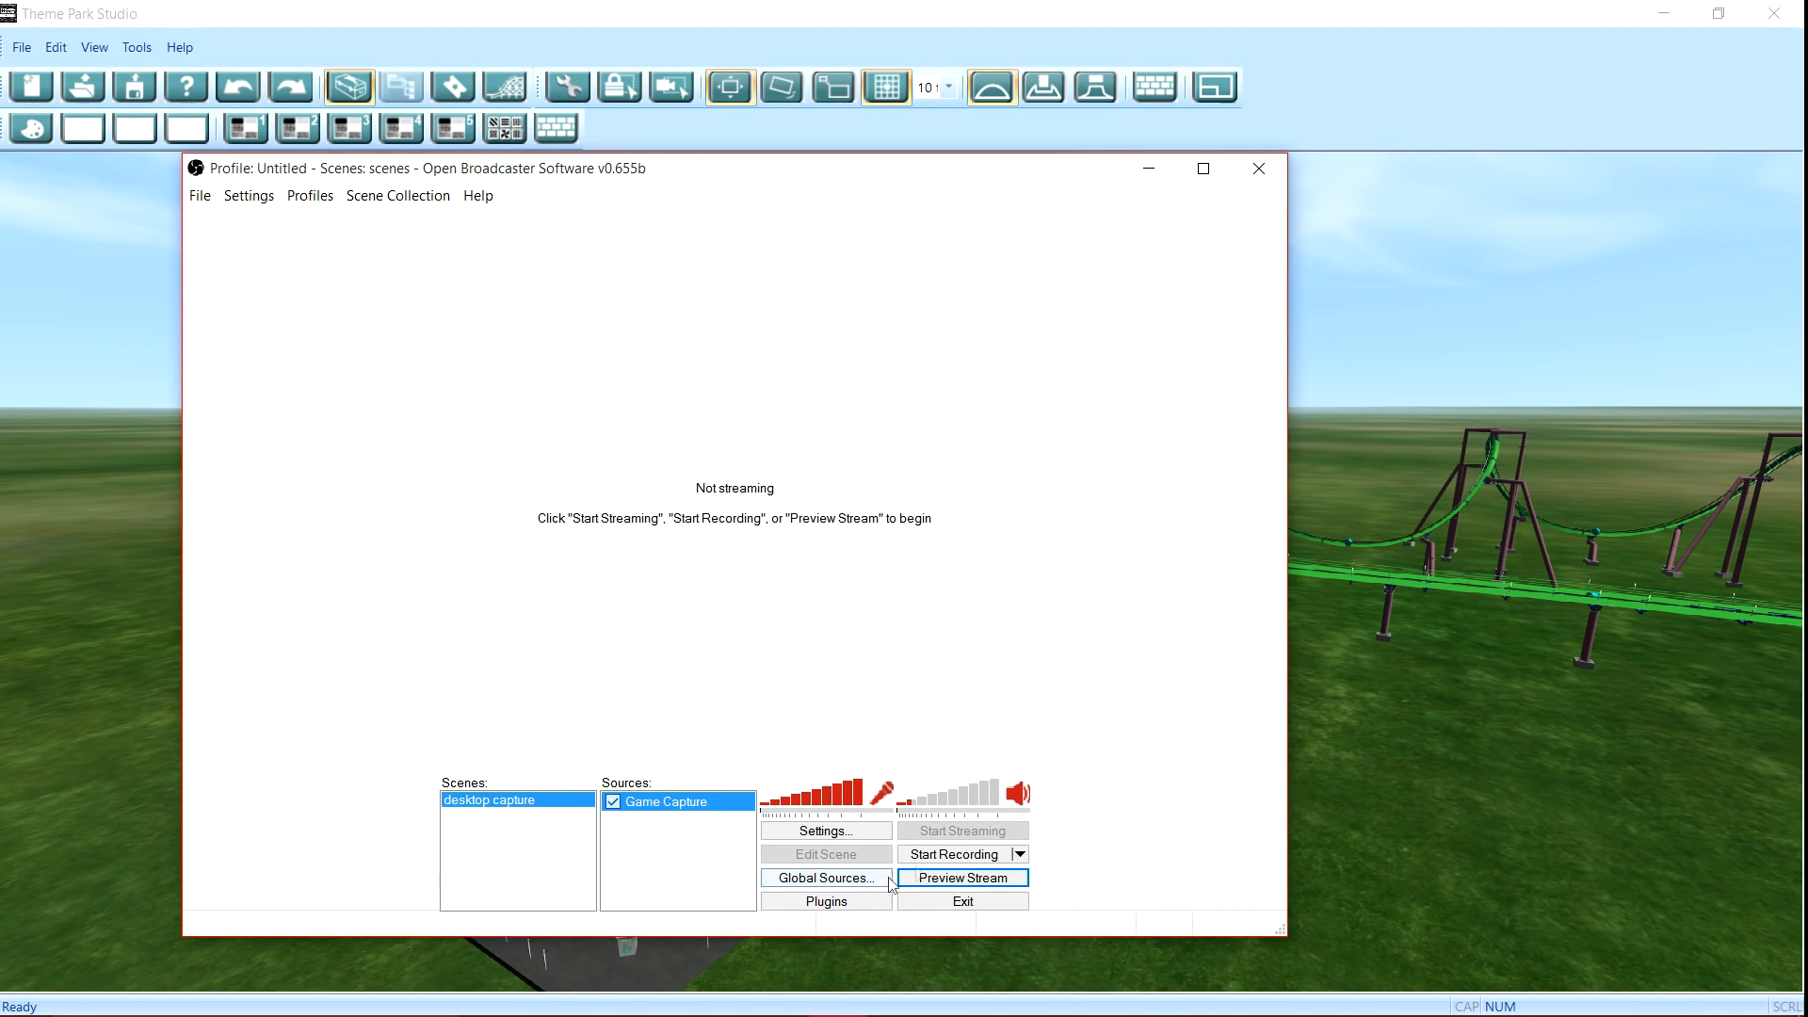
pyautogui.click(923, 878)
# Step: Switch to Theme Park Studio and look closely at the roller coaster around the station building
pyautogui.moveTo(918, 176); pyautogui.dragTo(847, 291)
pyautogui.click(1080, 286)
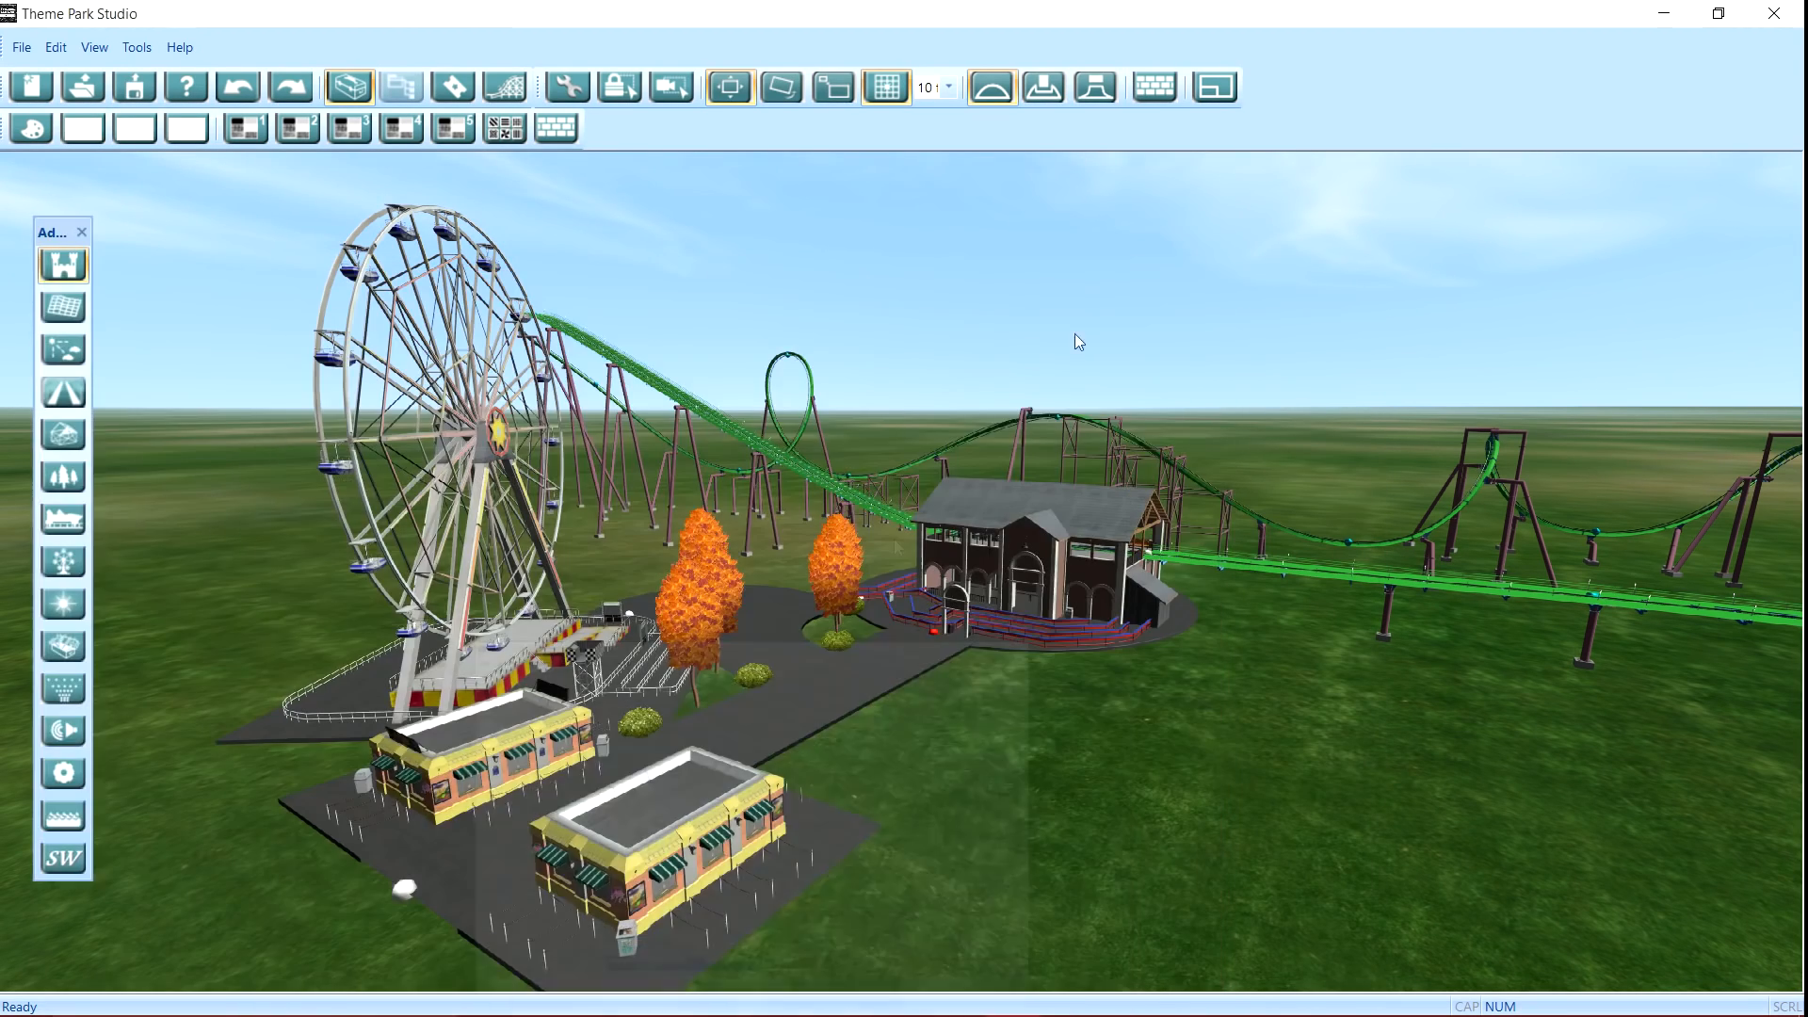
pyautogui.moveTo(829, 686); pyautogui.dragTo(737, 760)
pyautogui.moveTo(752, 648); pyautogui.dragTo(752, 648)
pyautogui.scroll(10, 751, 648)
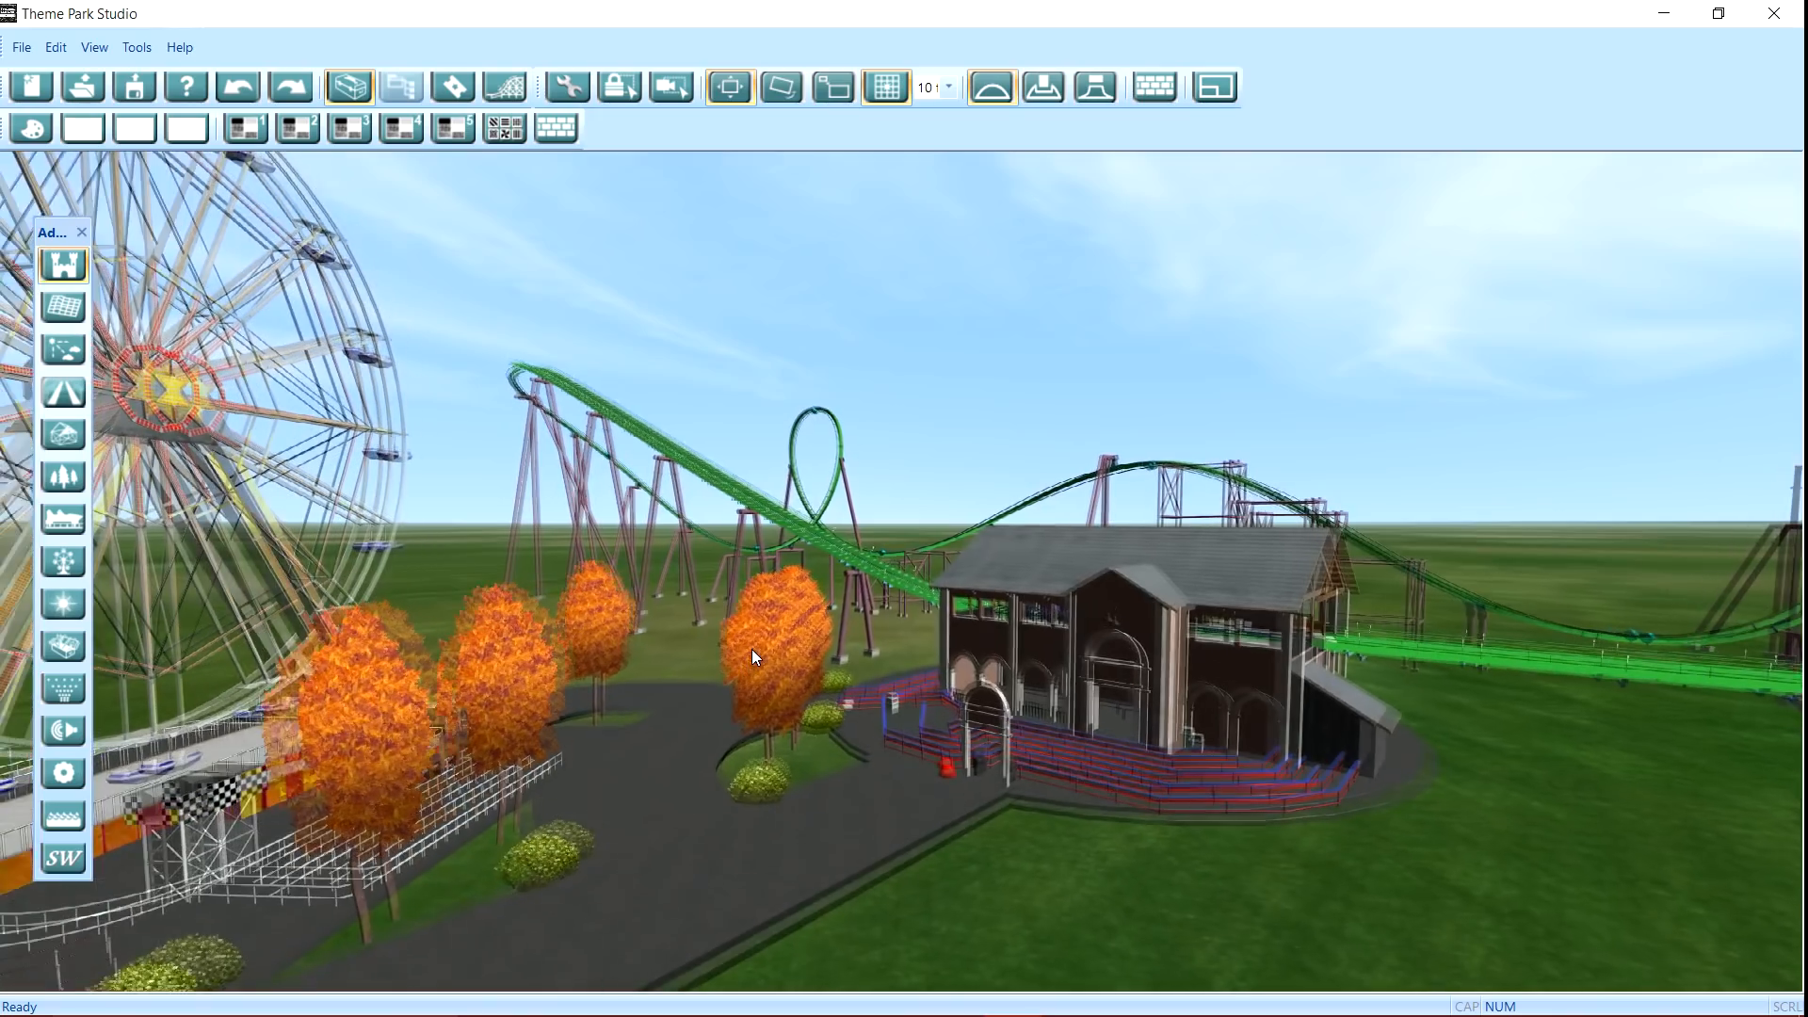
pyautogui.scroll(10, 752, 648)
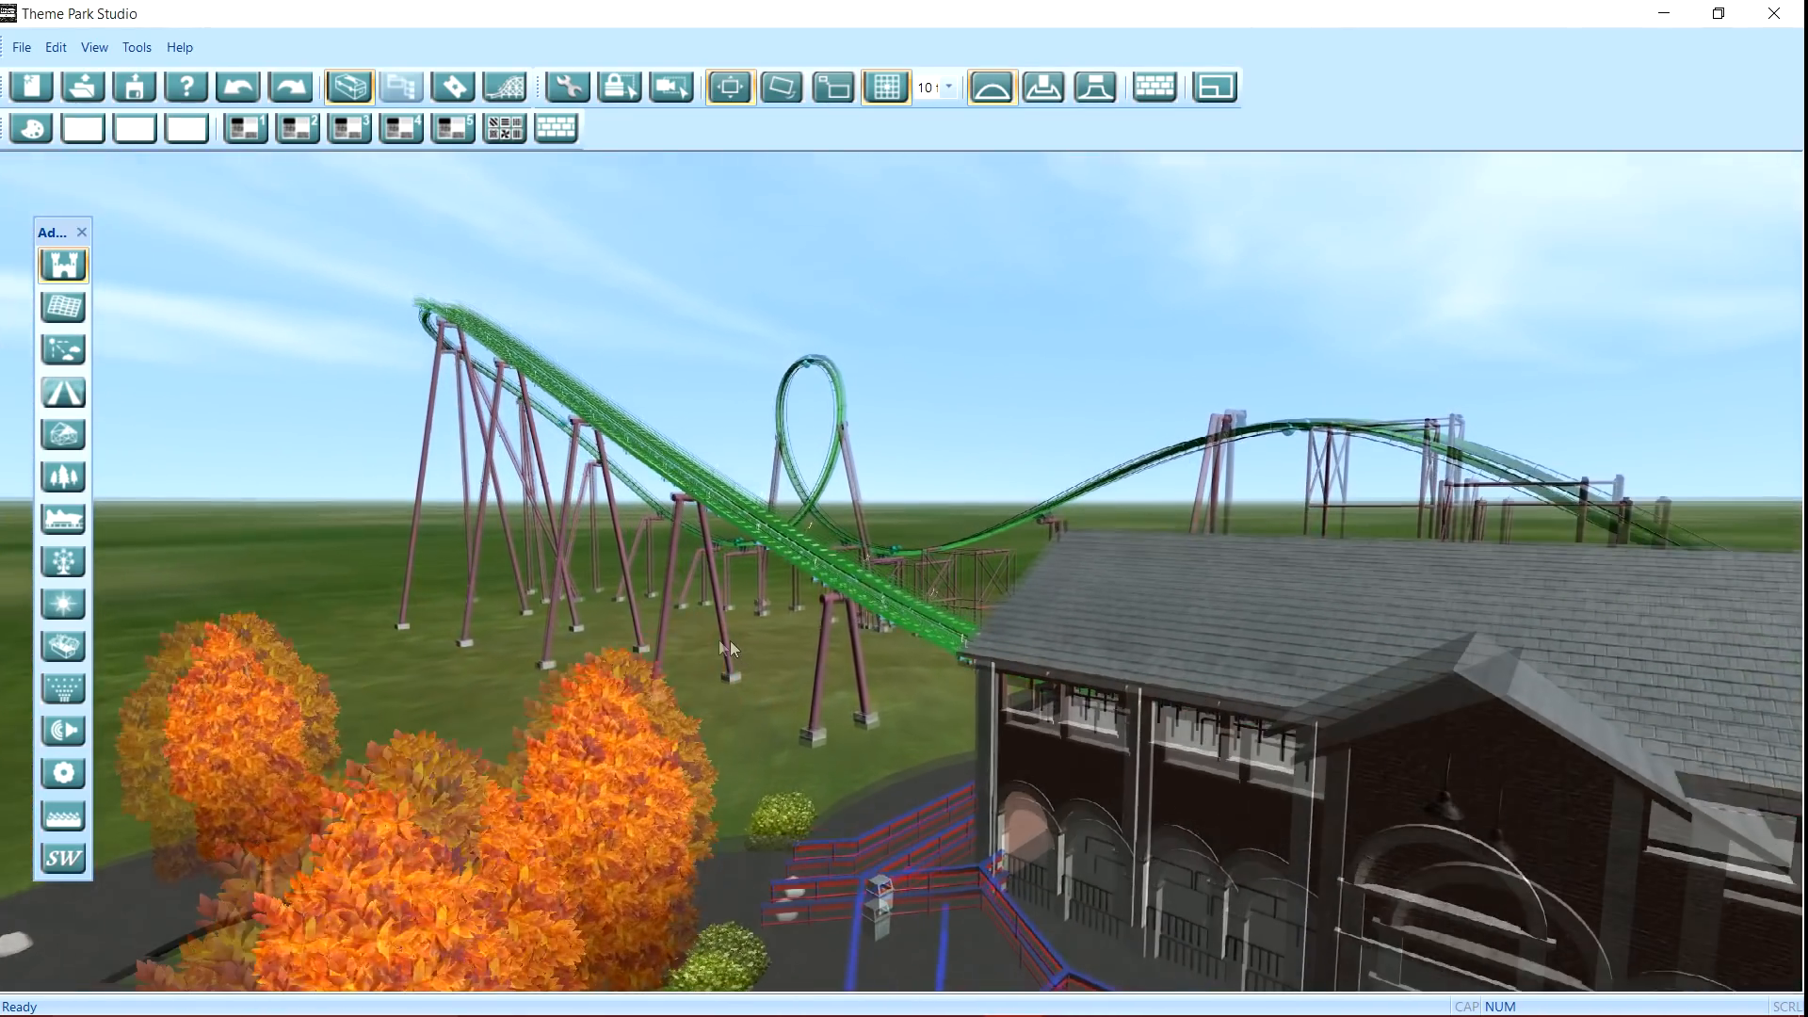
pyautogui.moveTo(731, 642); pyautogui.dragTo(603, 631)
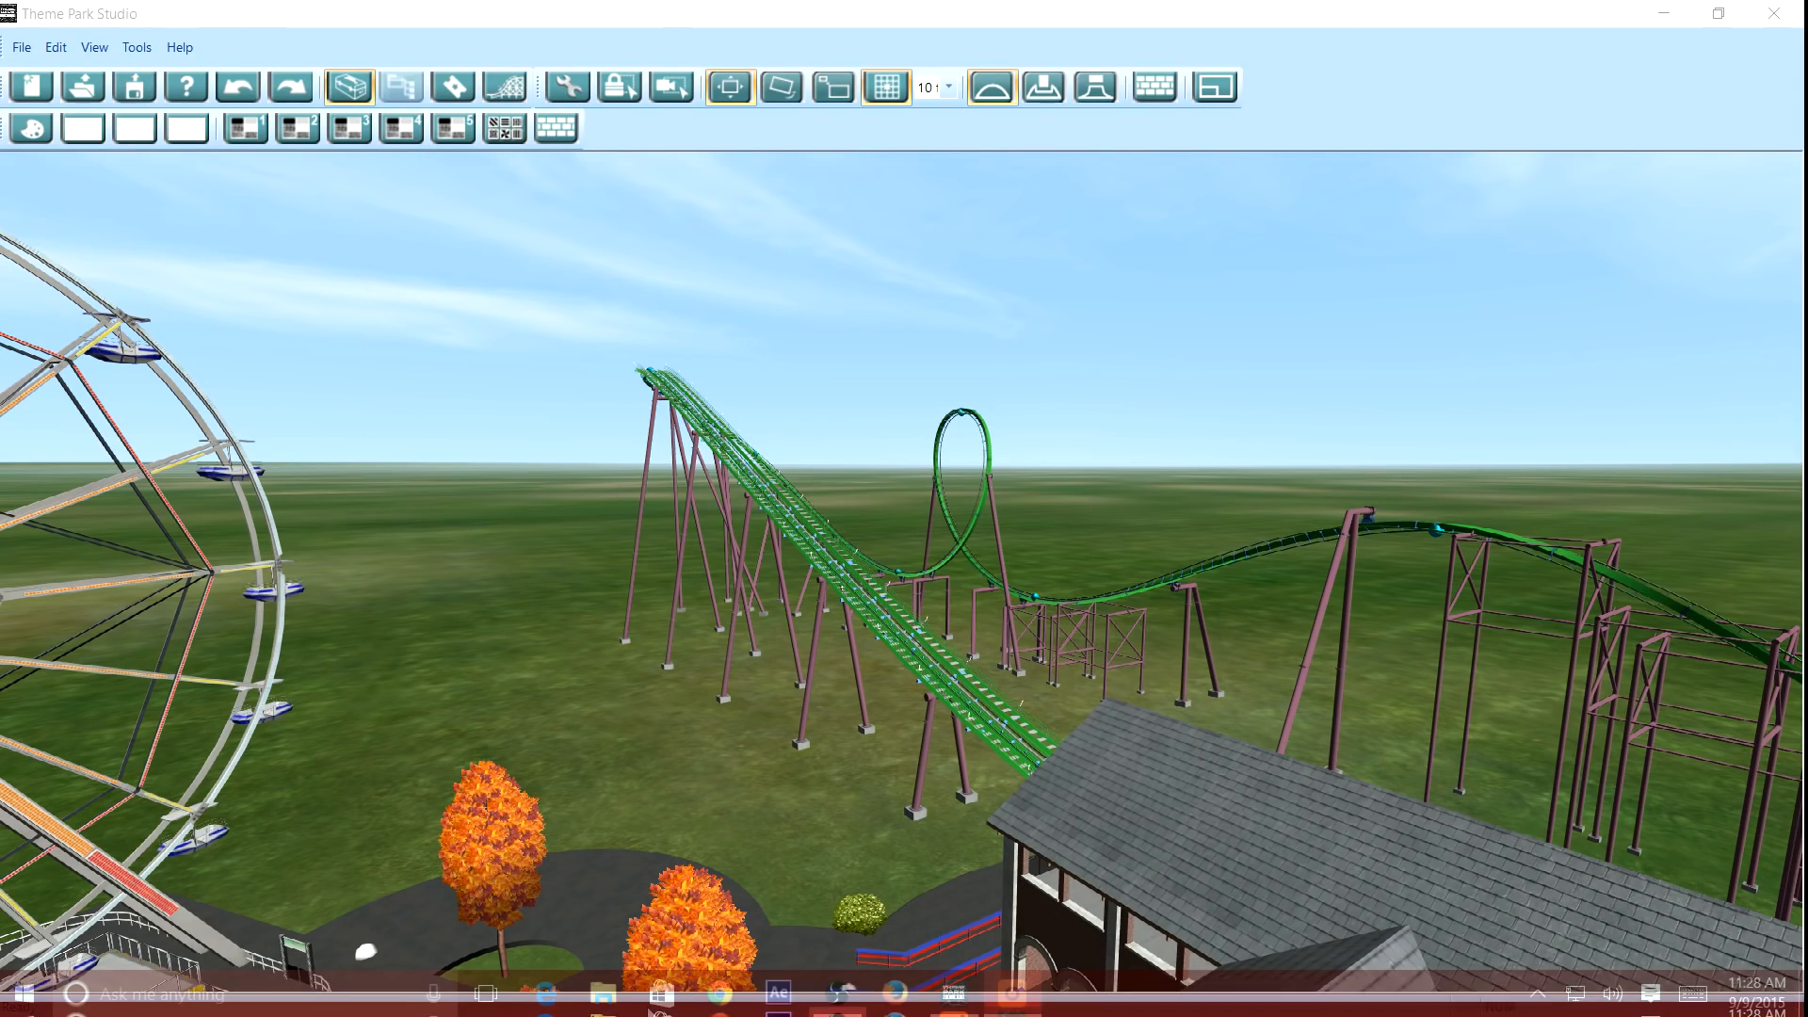
# Step: Return to Open Broadcaster Software and turn off mouse cursor capture in the Game Capture source's properties
pyautogui.click(837, 993)
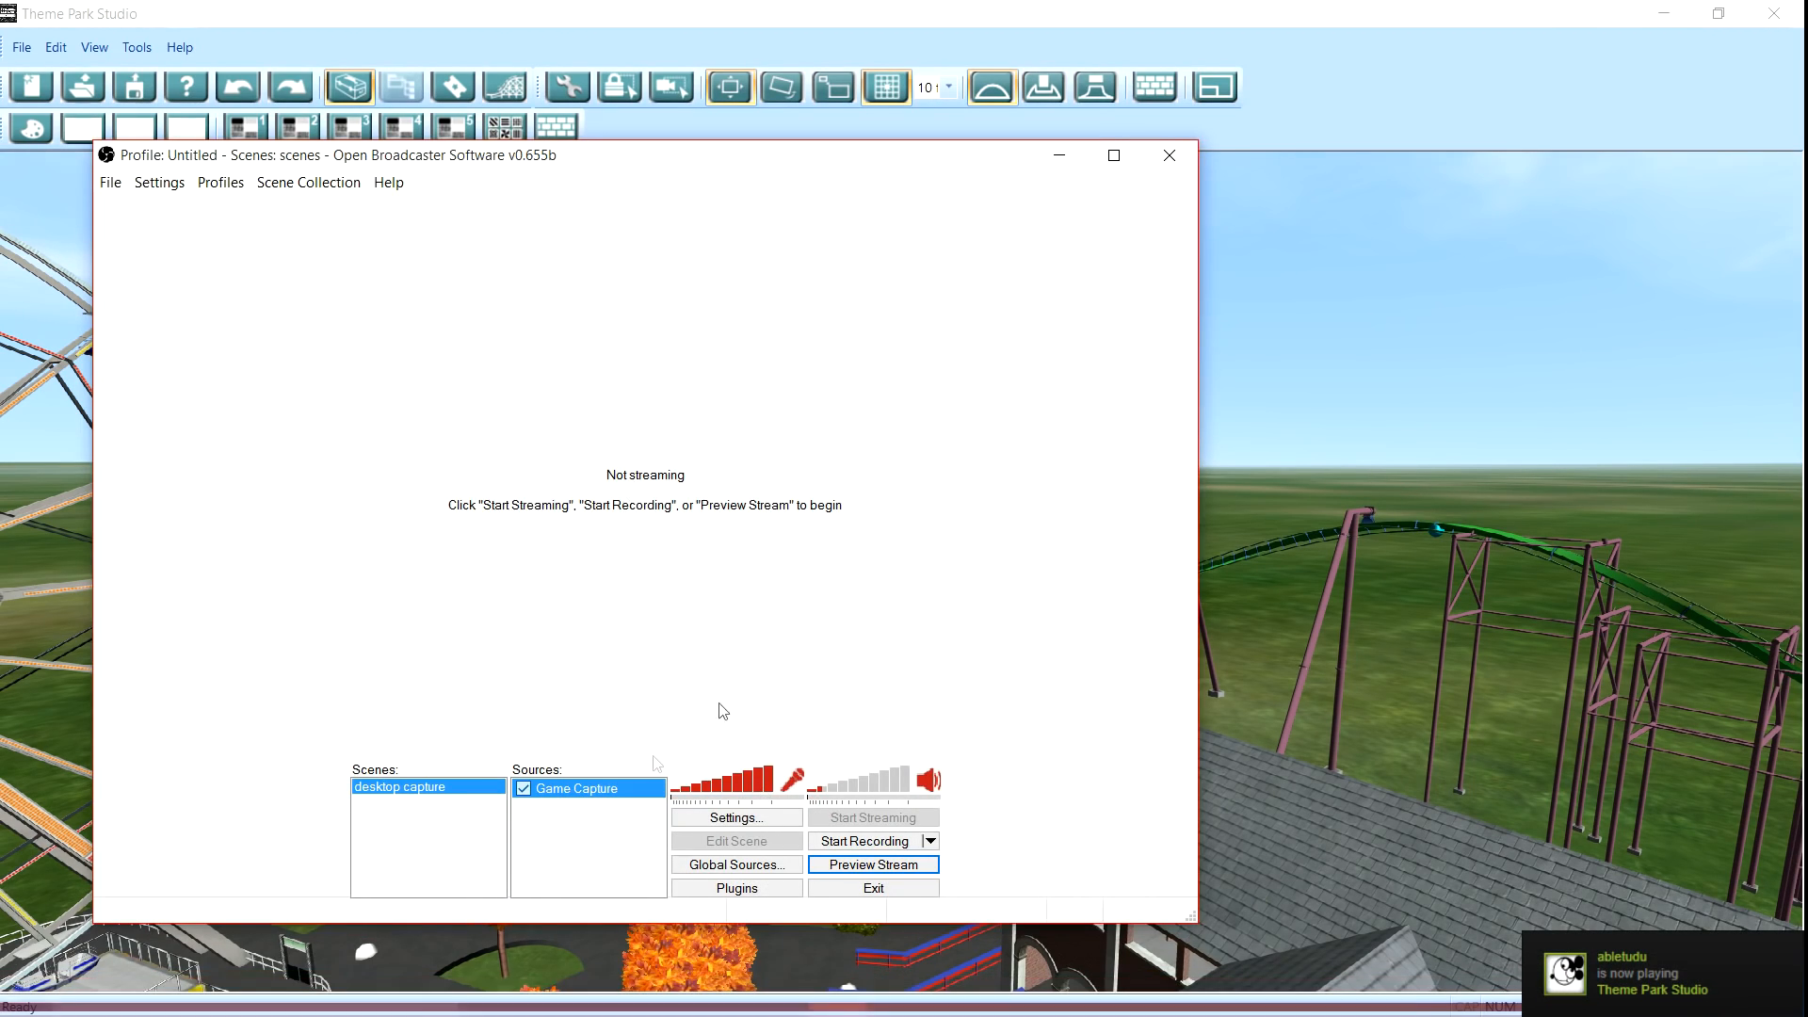
pyautogui.rightClick(607, 800)
pyautogui.click(652, 935)
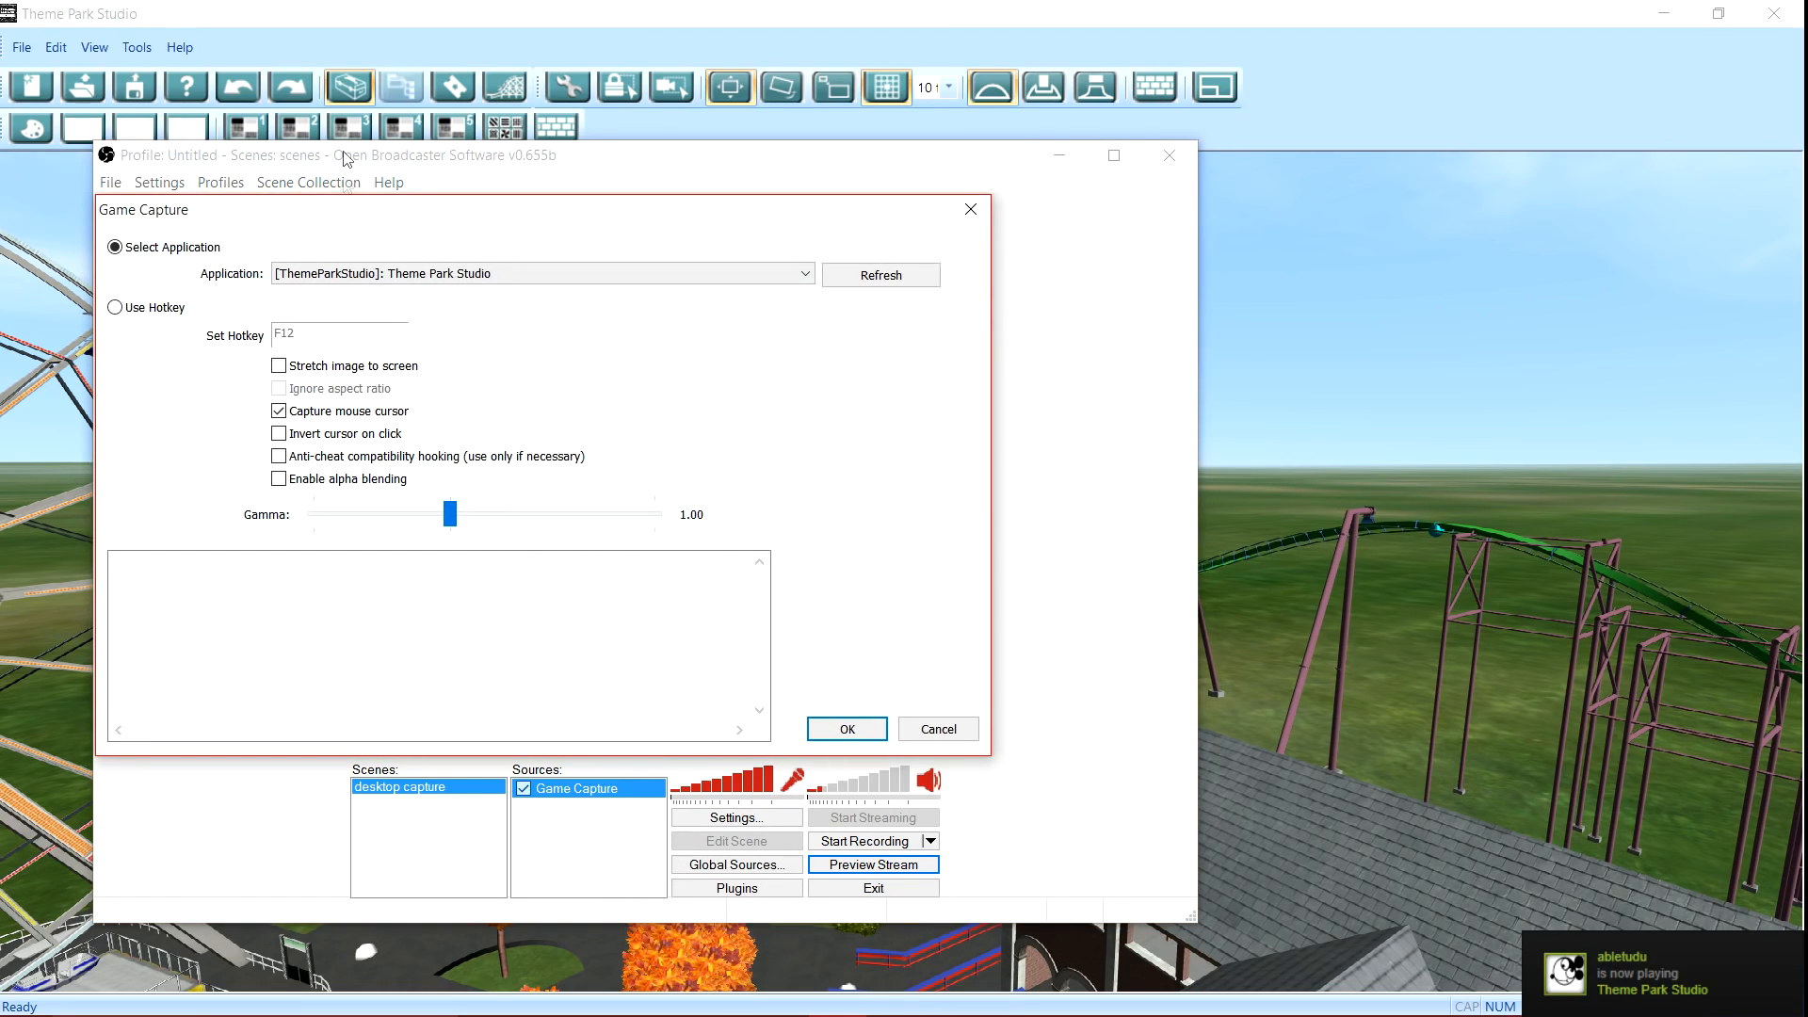
pyautogui.moveTo(373, 213); pyautogui.dragTo(694, 166)
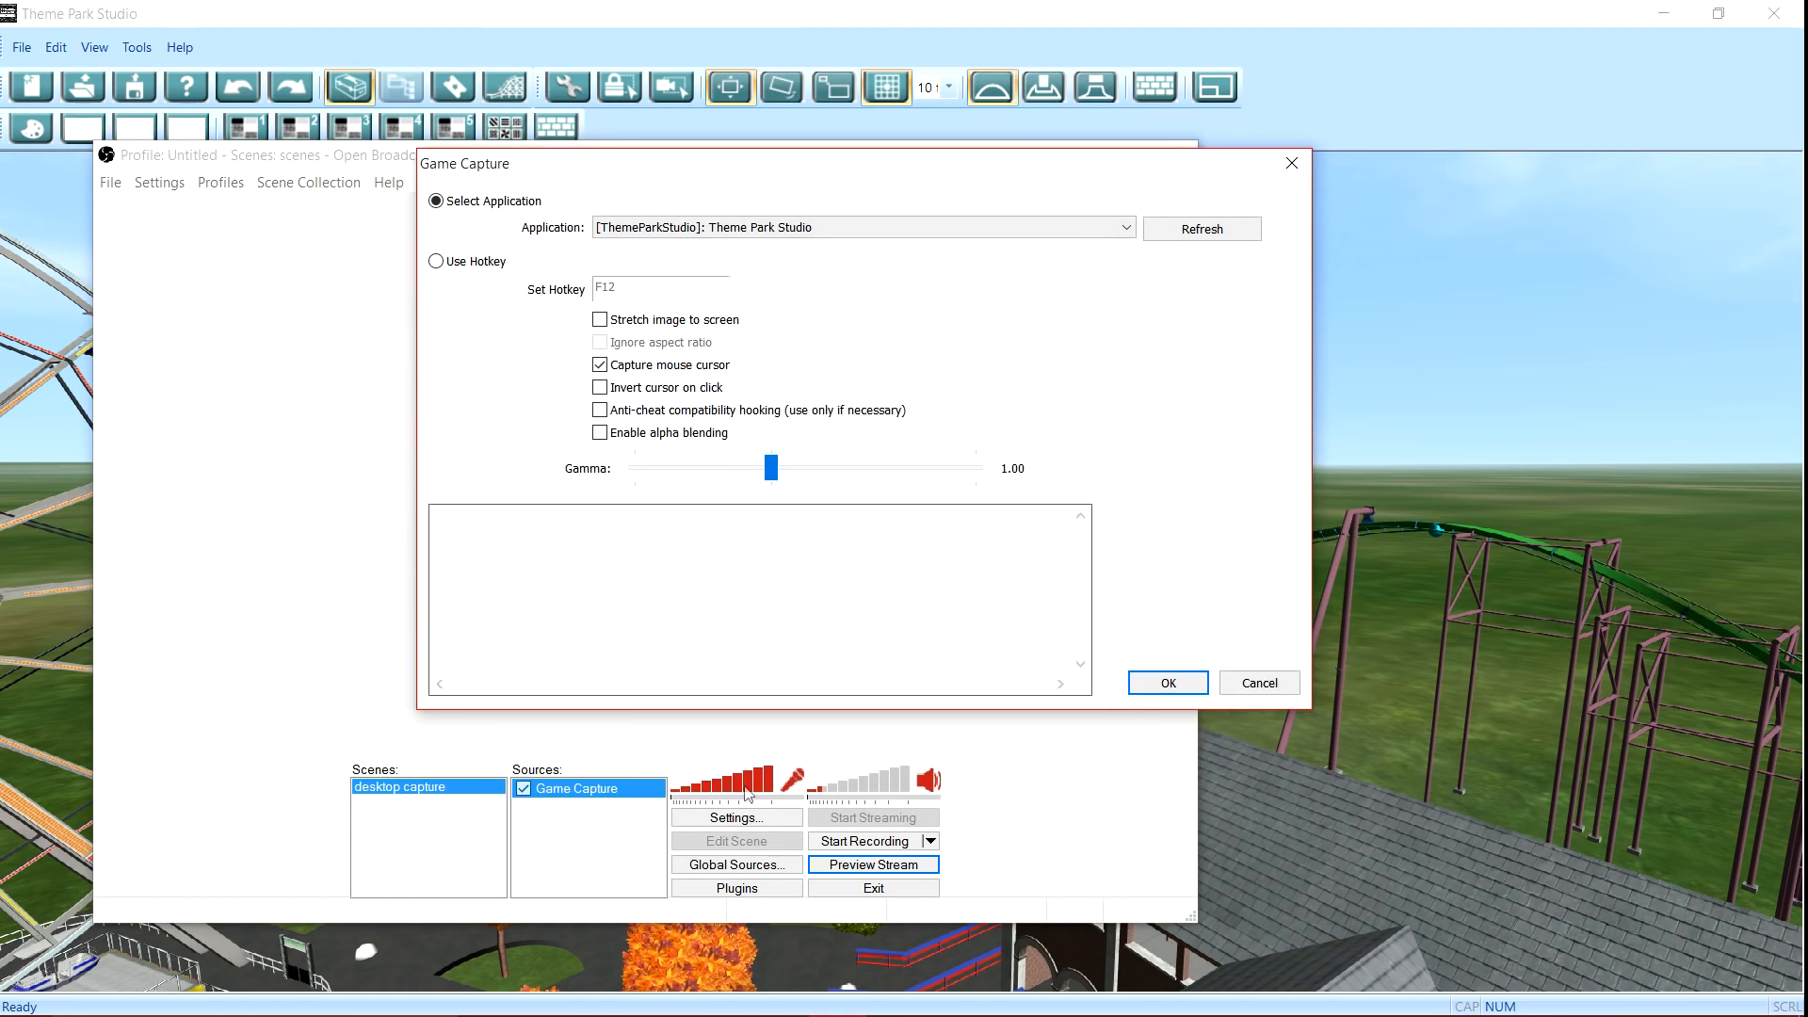
pyautogui.click(674, 367)
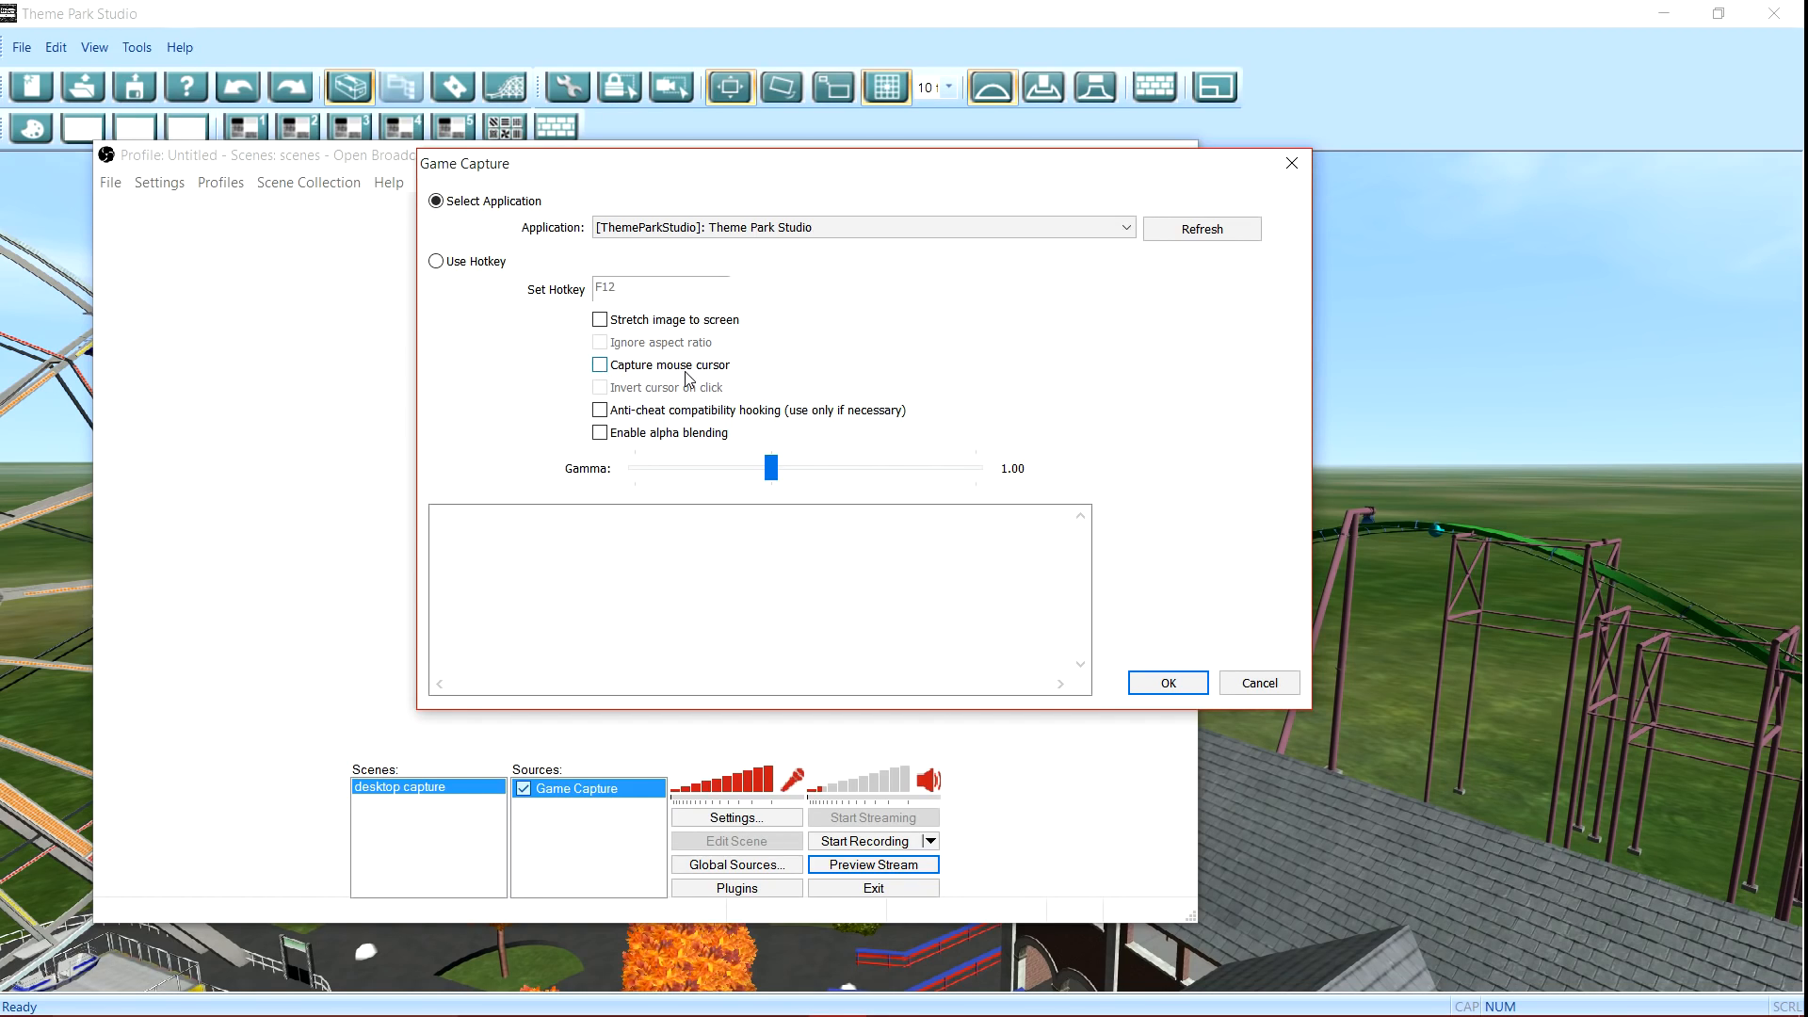
pyautogui.click(1166, 687)
# Step: Preview the changed Game Capture source briefly, then switch to Theme Park Studio for a wider view of the park
pyautogui.click(900, 863)
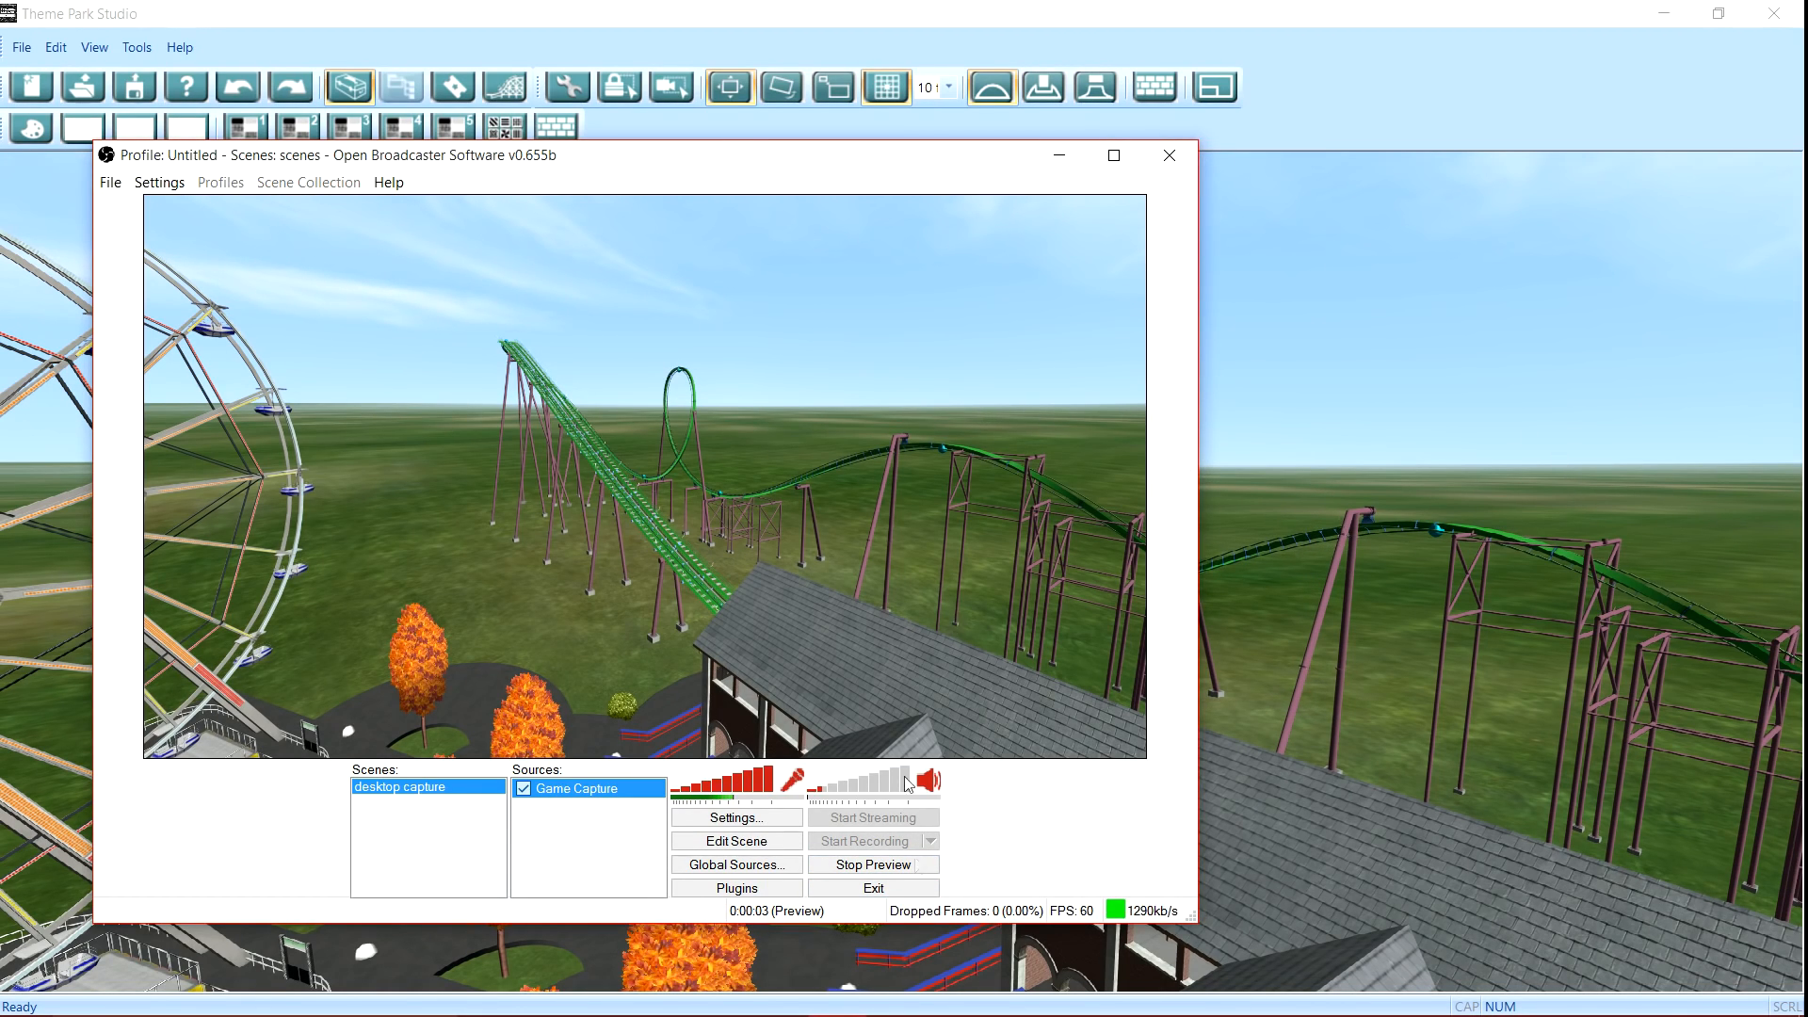
pyautogui.click(873, 864)
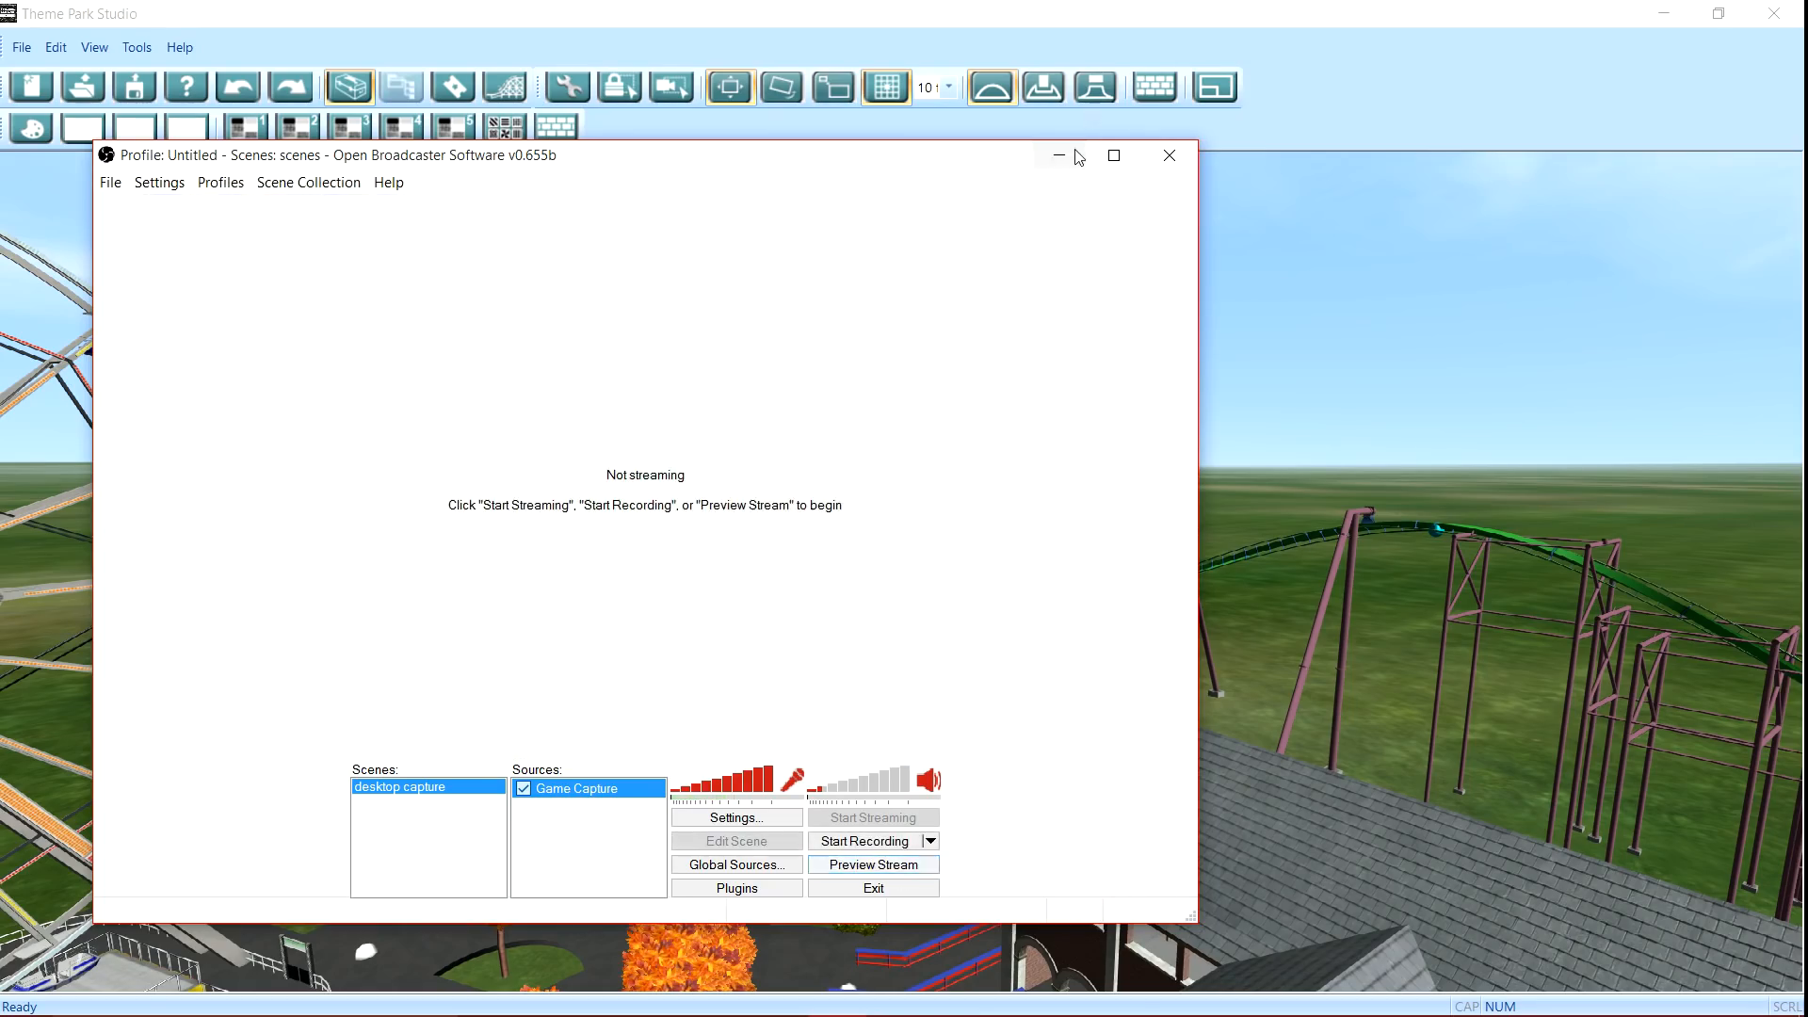
pyautogui.click(1060, 155)
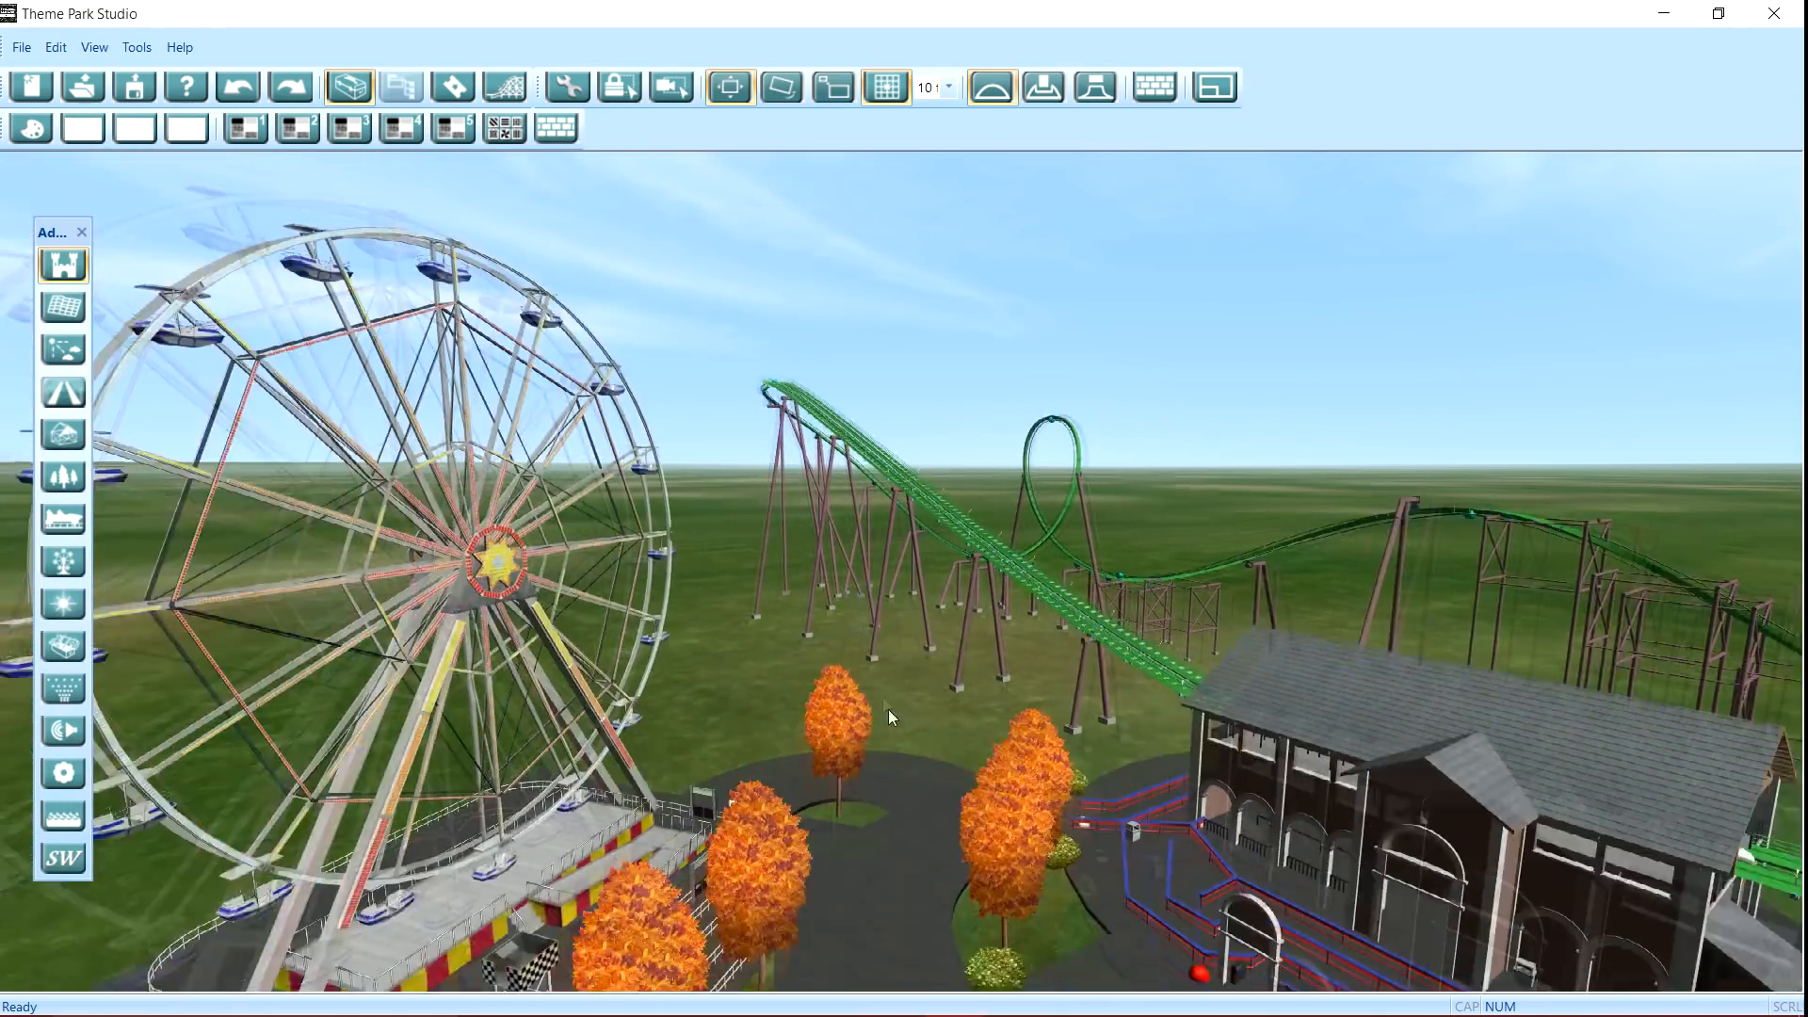
pyautogui.moveTo(890, 710)
pyautogui.mouseDown()
pyautogui.moveTo(937, 603)
pyautogui.moveTo(953, 654)
pyautogui.moveTo(907, 713)
pyautogui.mouseUp()
pyautogui.scroll(-5, 938, 601)
pyautogui.scroll(2, 900, 719)
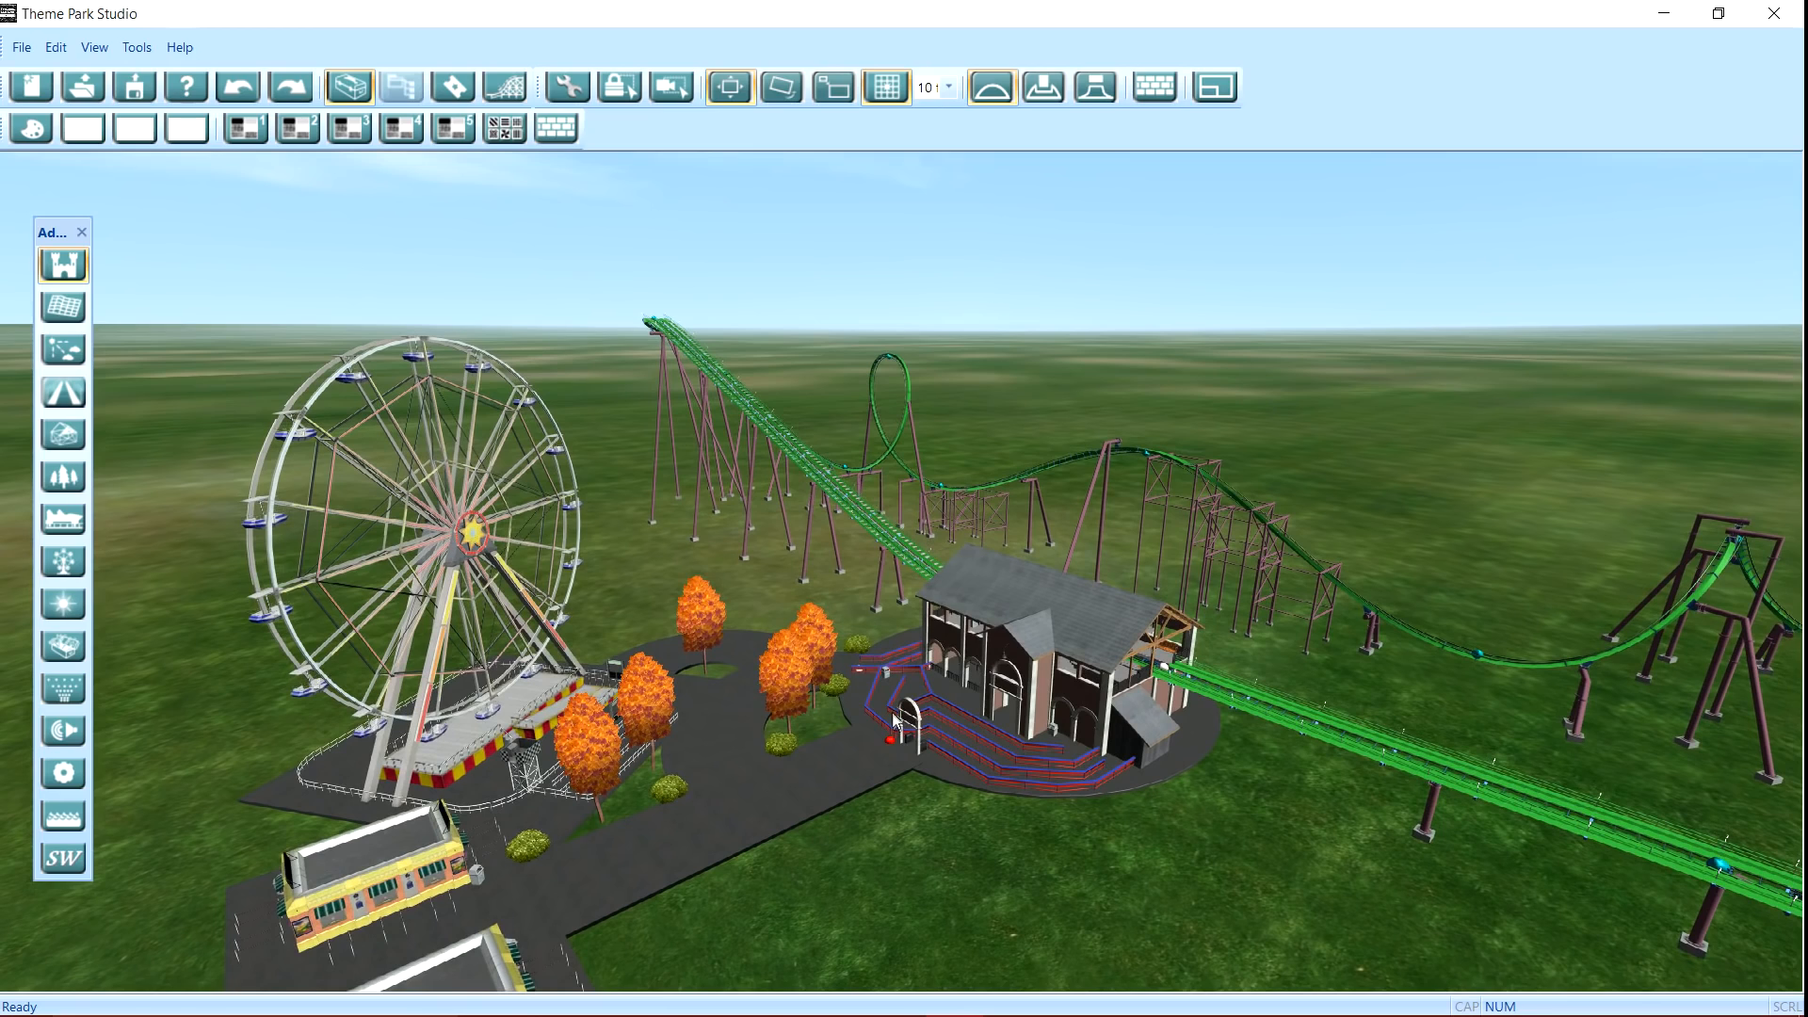
# Step: Return to Open Broadcaster Software and remove the Game Capture source from the desktop capture scene
pyautogui.click(838, 994)
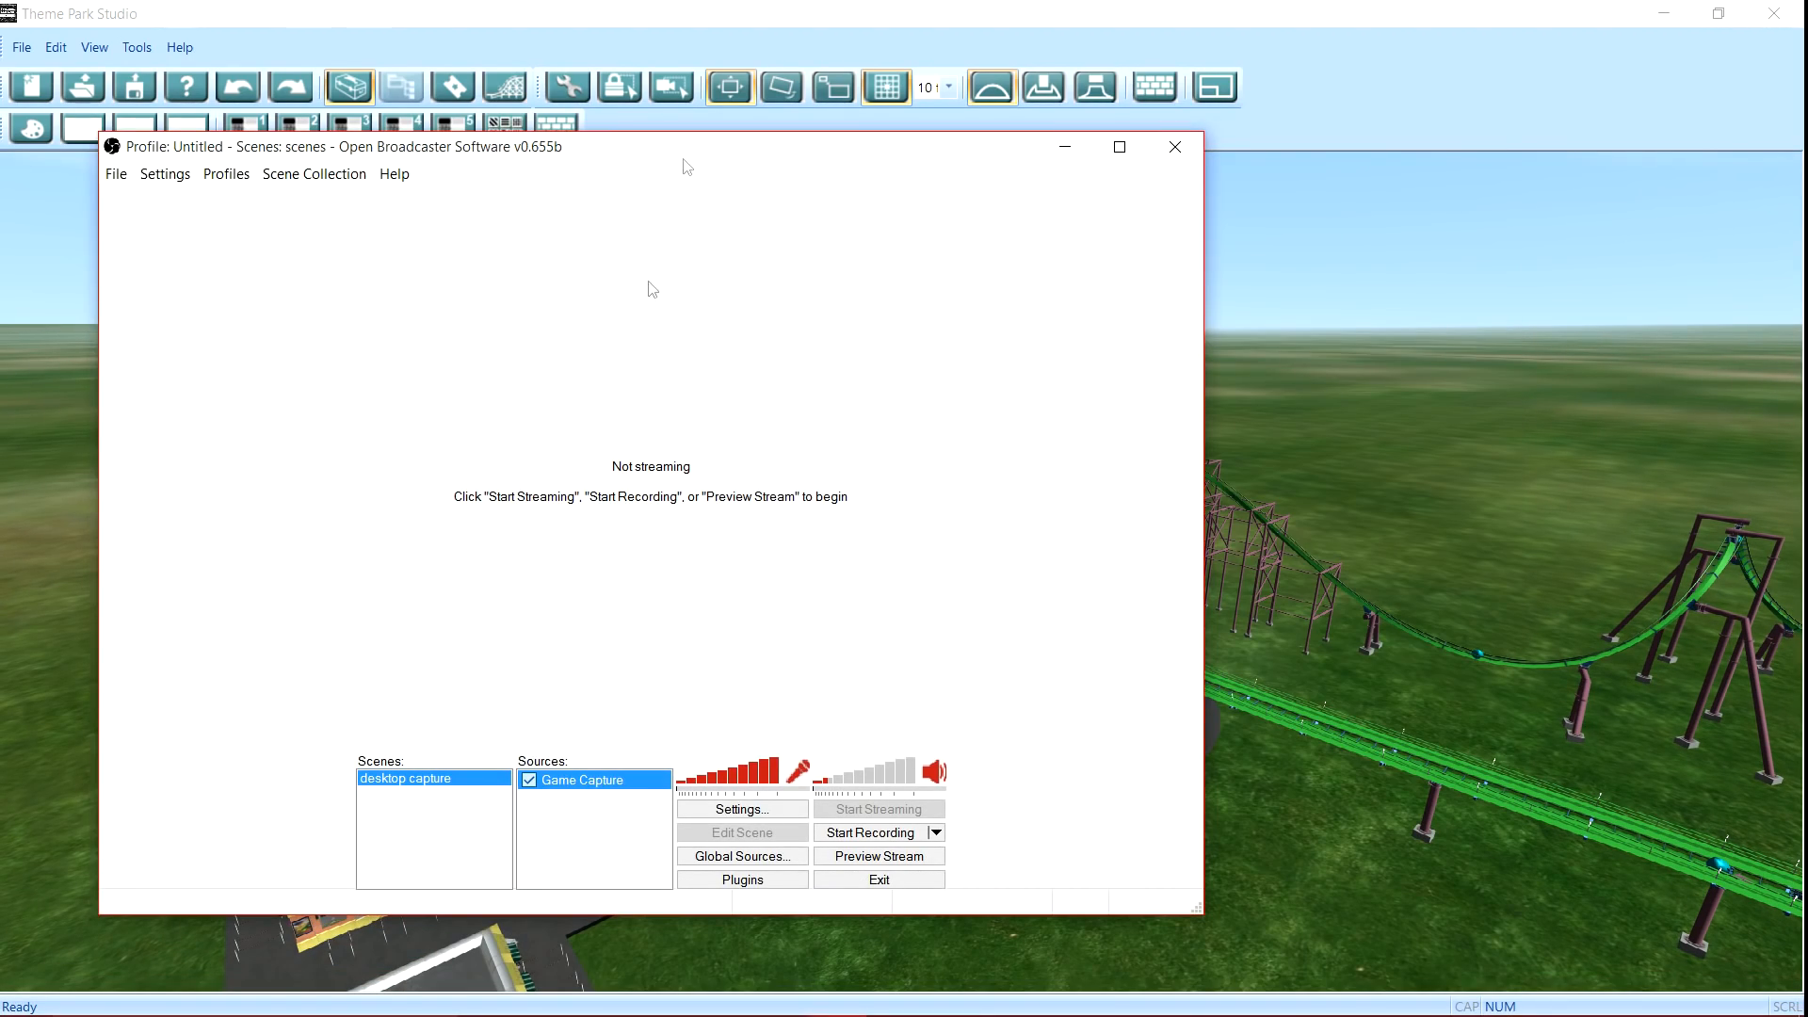
pyautogui.rightClick(576, 783)
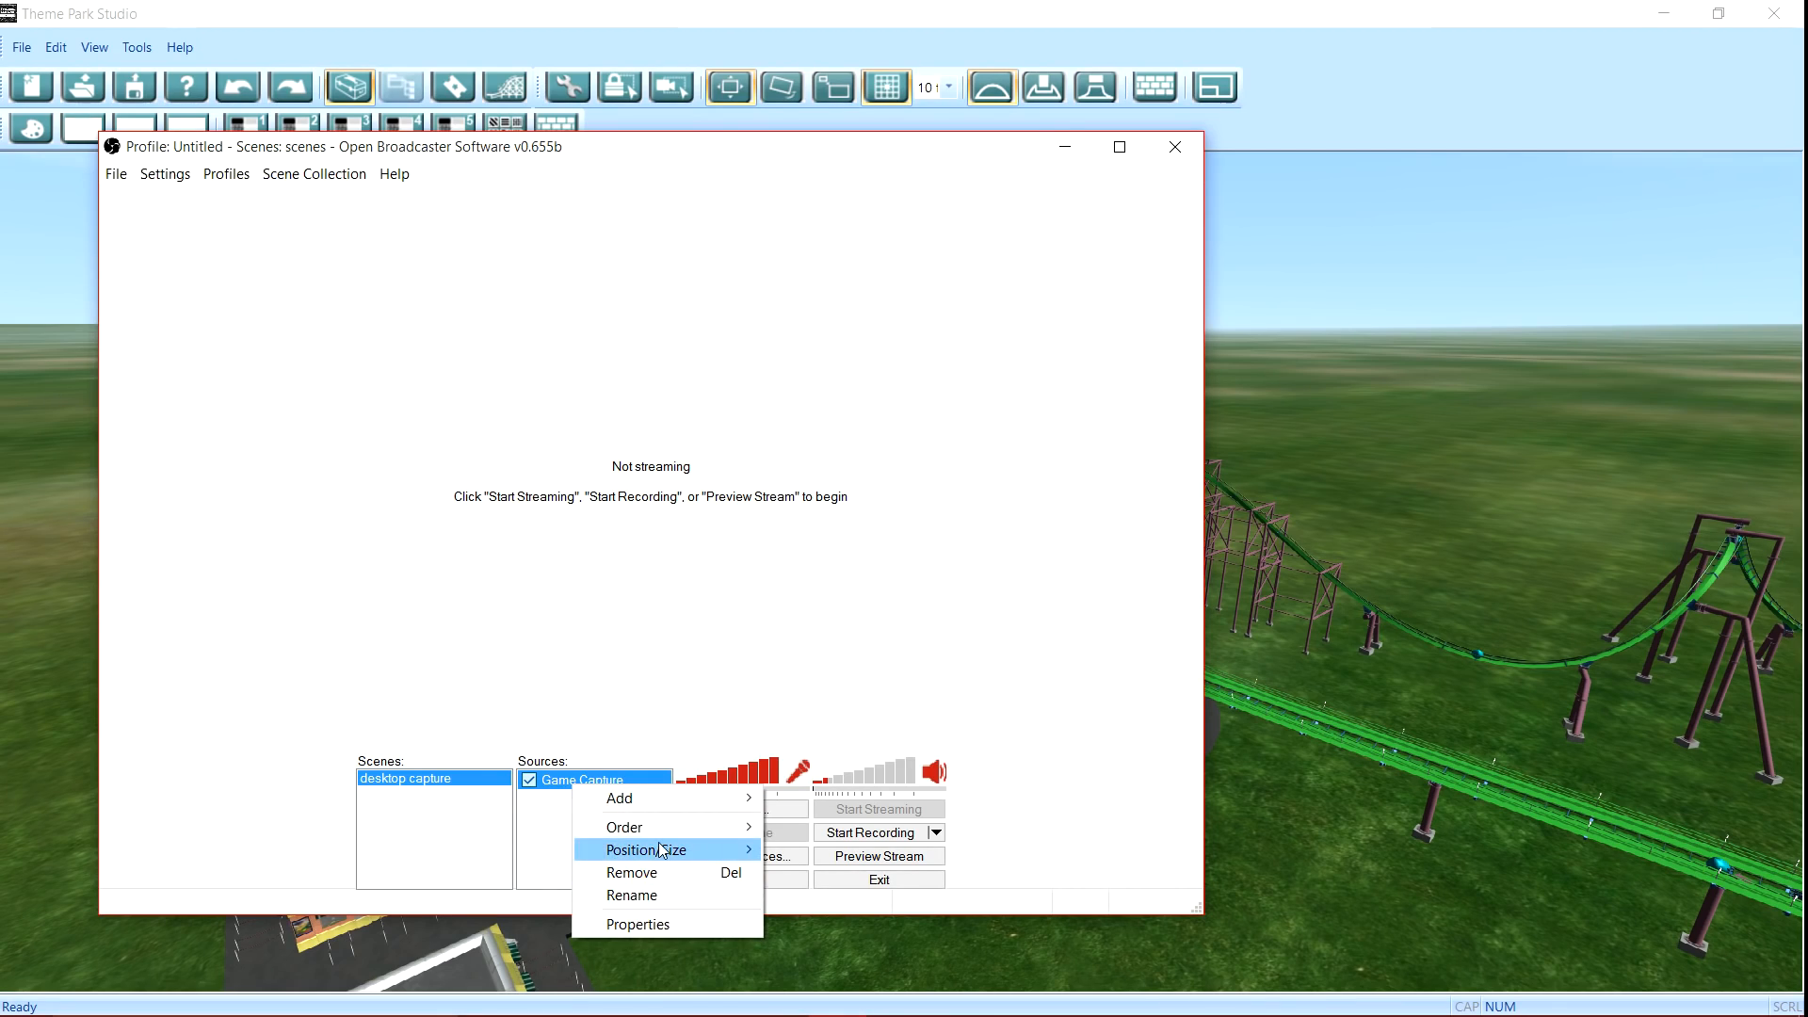
pyautogui.click(650, 880)
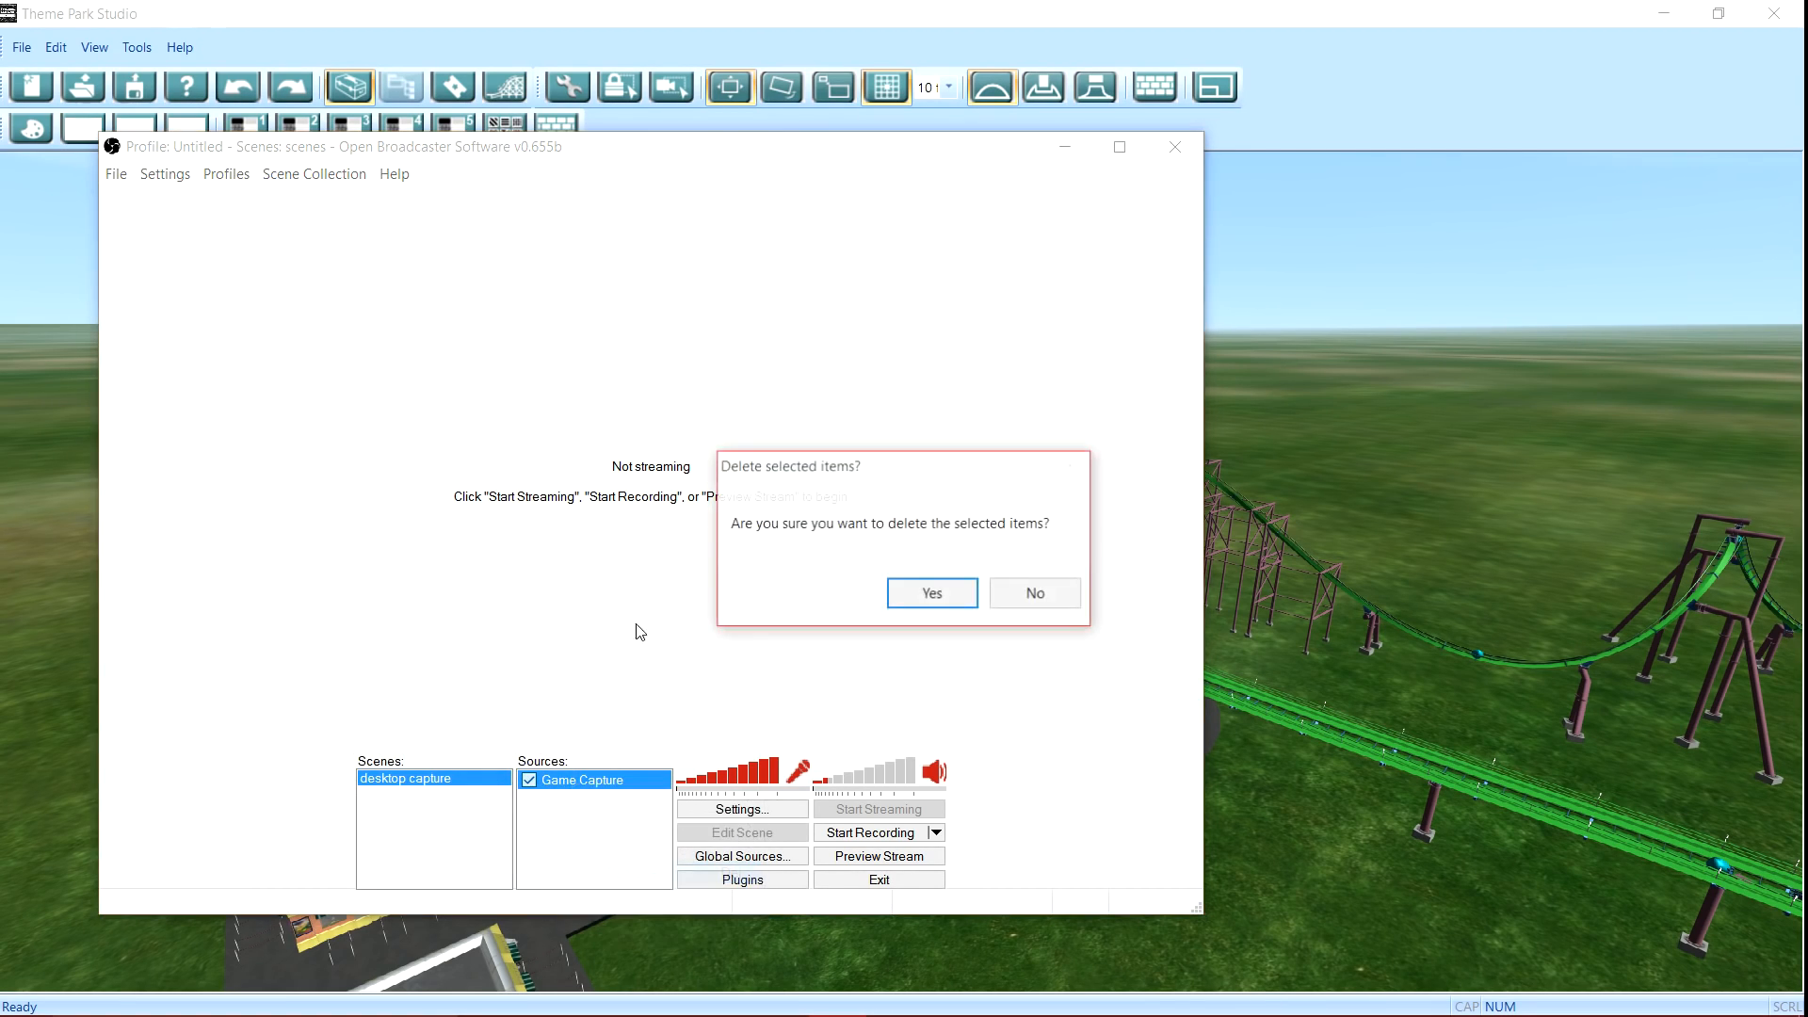
pyautogui.click(891, 603)
# Step: Add a Monitor Capture source for monitor 1 with the mouse cursor captured
pyautogui.rightClick(579, 818)
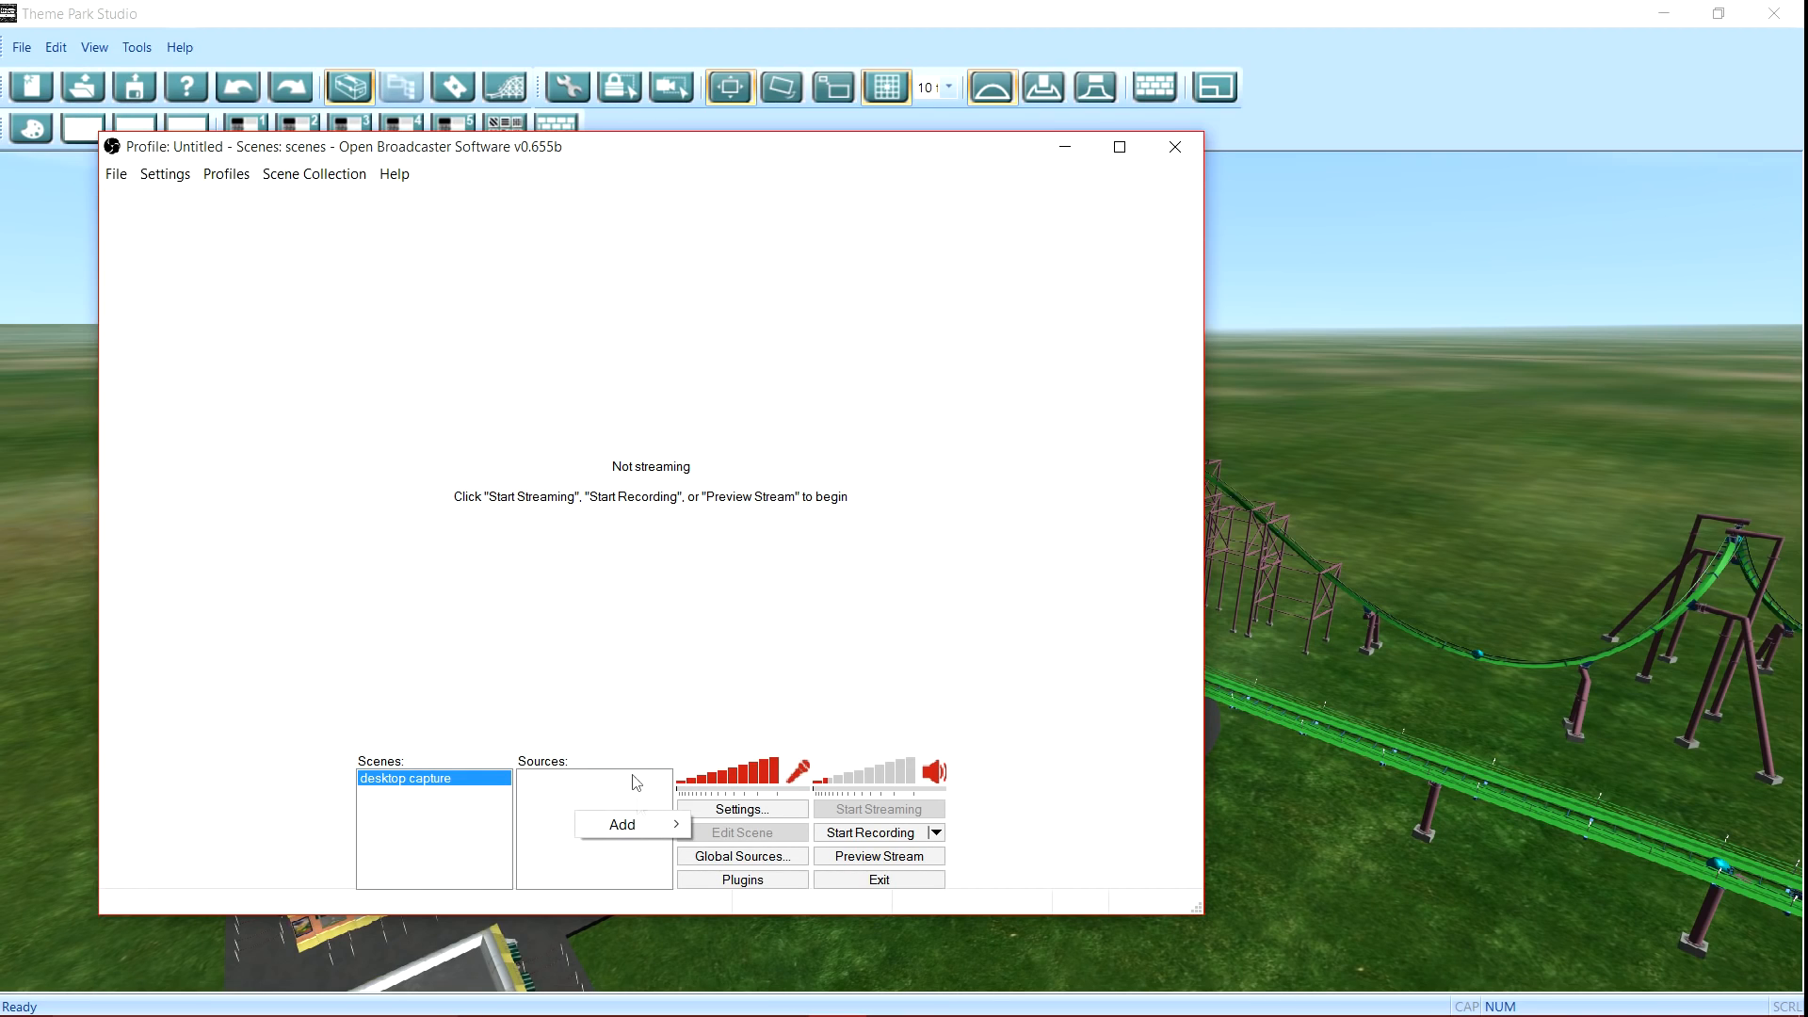
pyautogui.moveTo(639, 827)
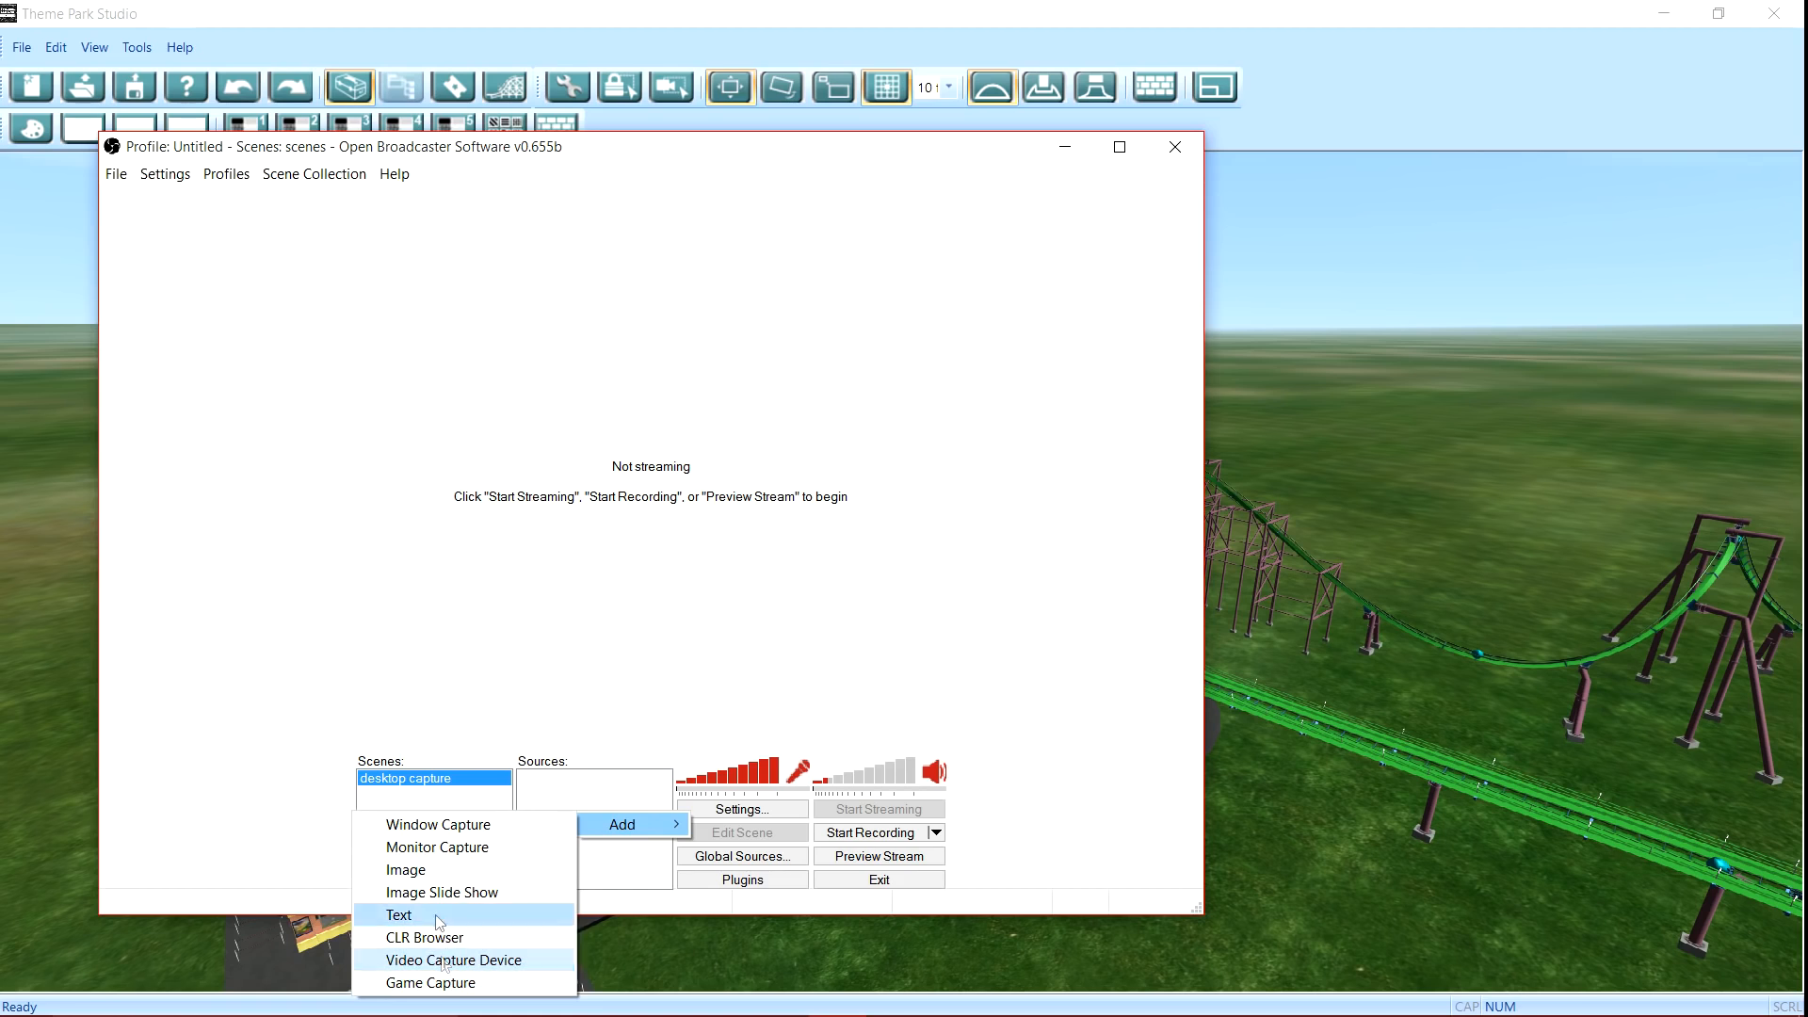
pyautogui.click(442, 848)
pyautogui.click(985, 544)
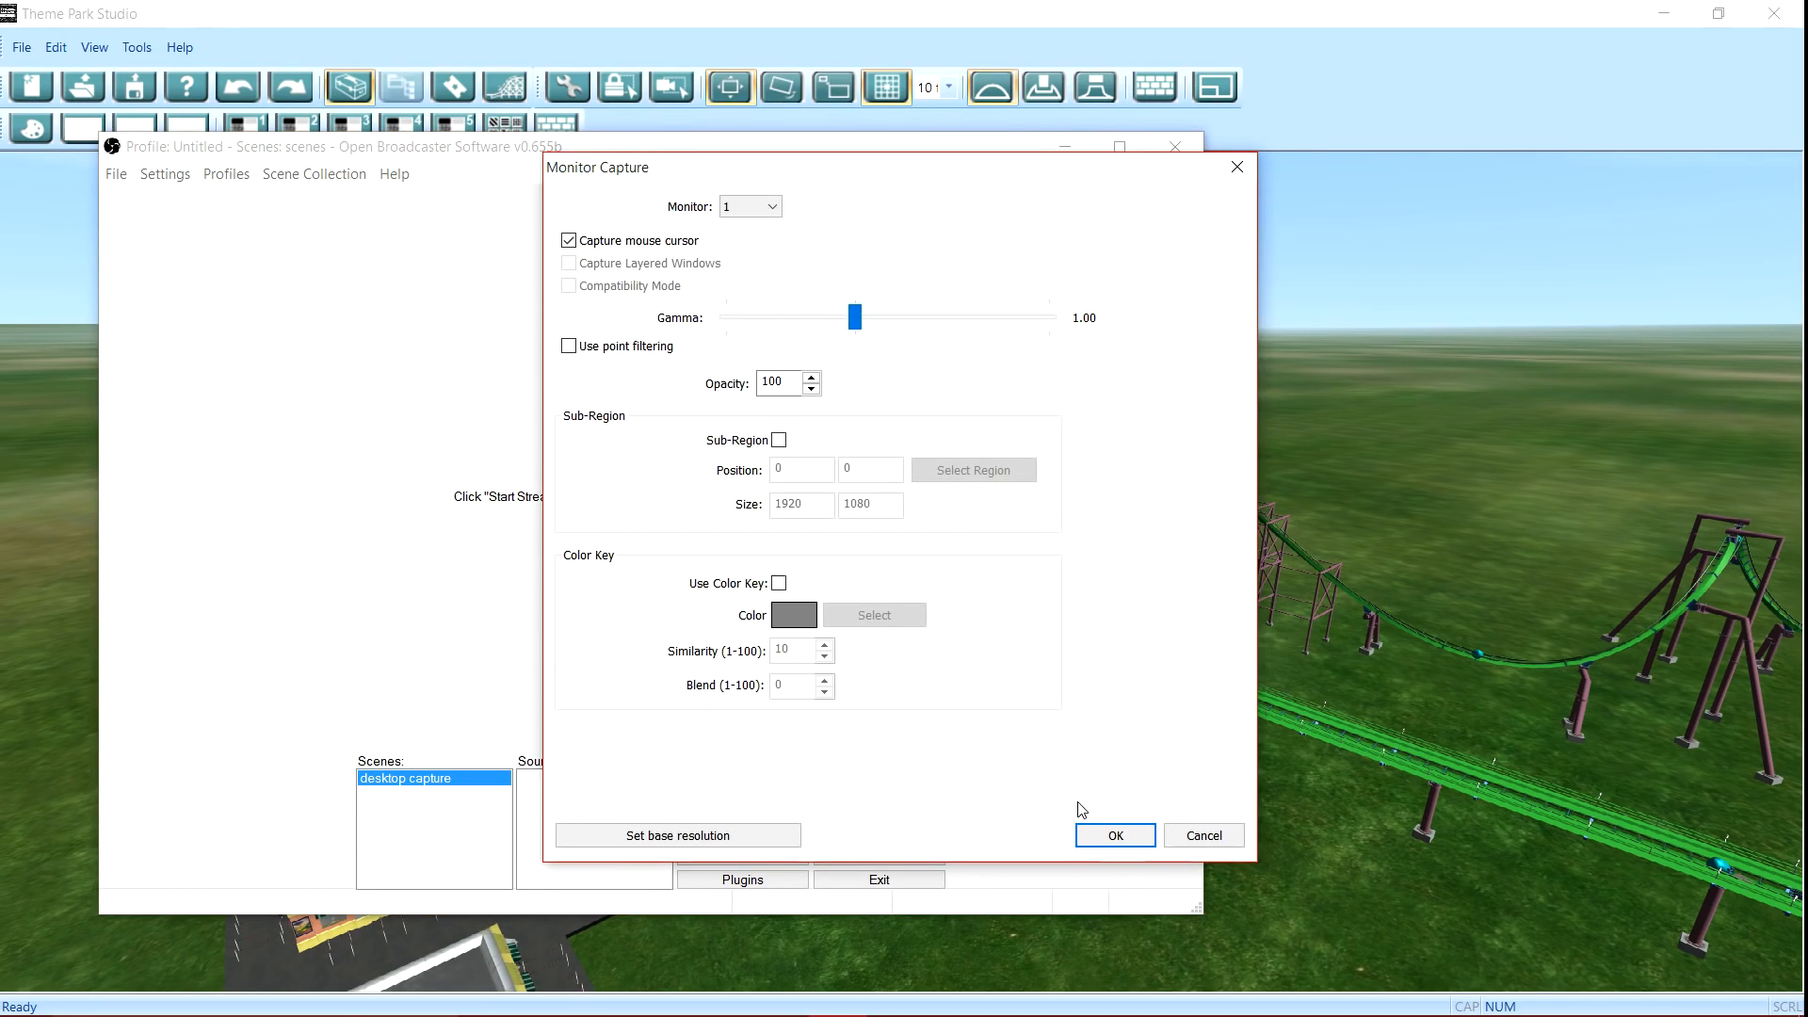
pyautogui.click(1100, 841)
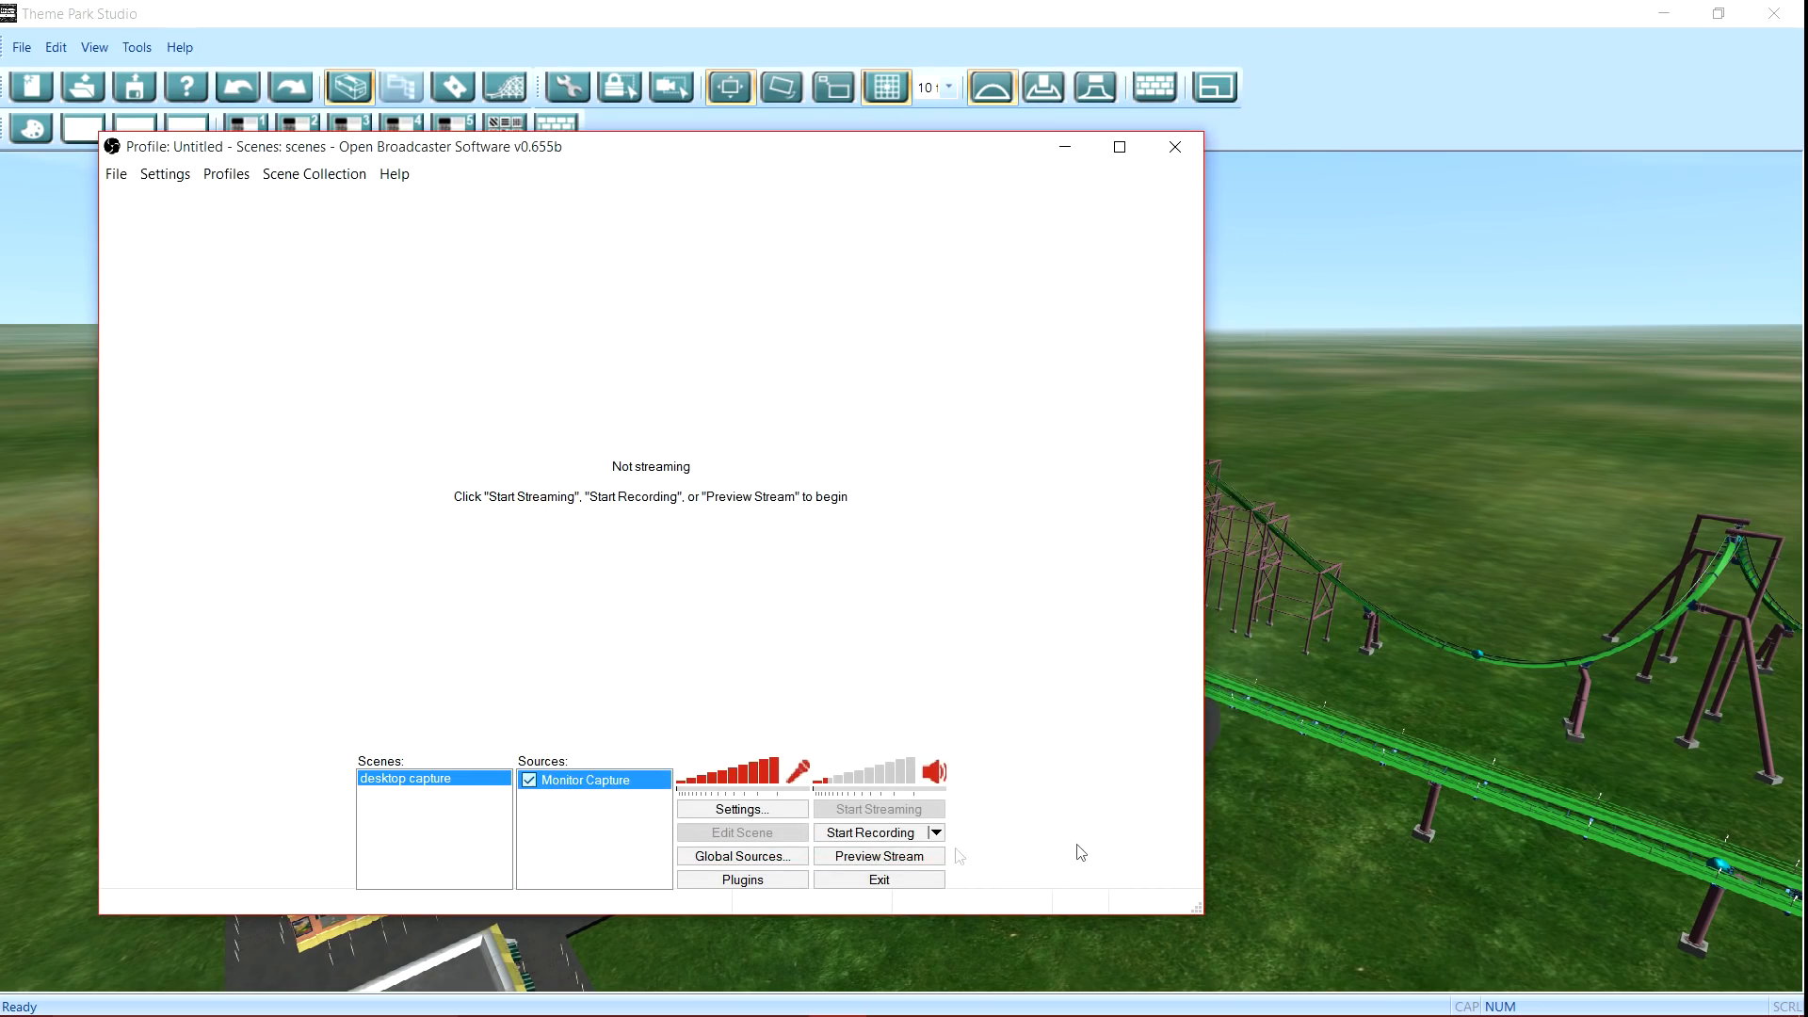
# Step: Preview the Monitor Capture source, moving the view and floating toolbar in Theme Park Studio before returning to the preview window
pyautogui.click(840, 857)
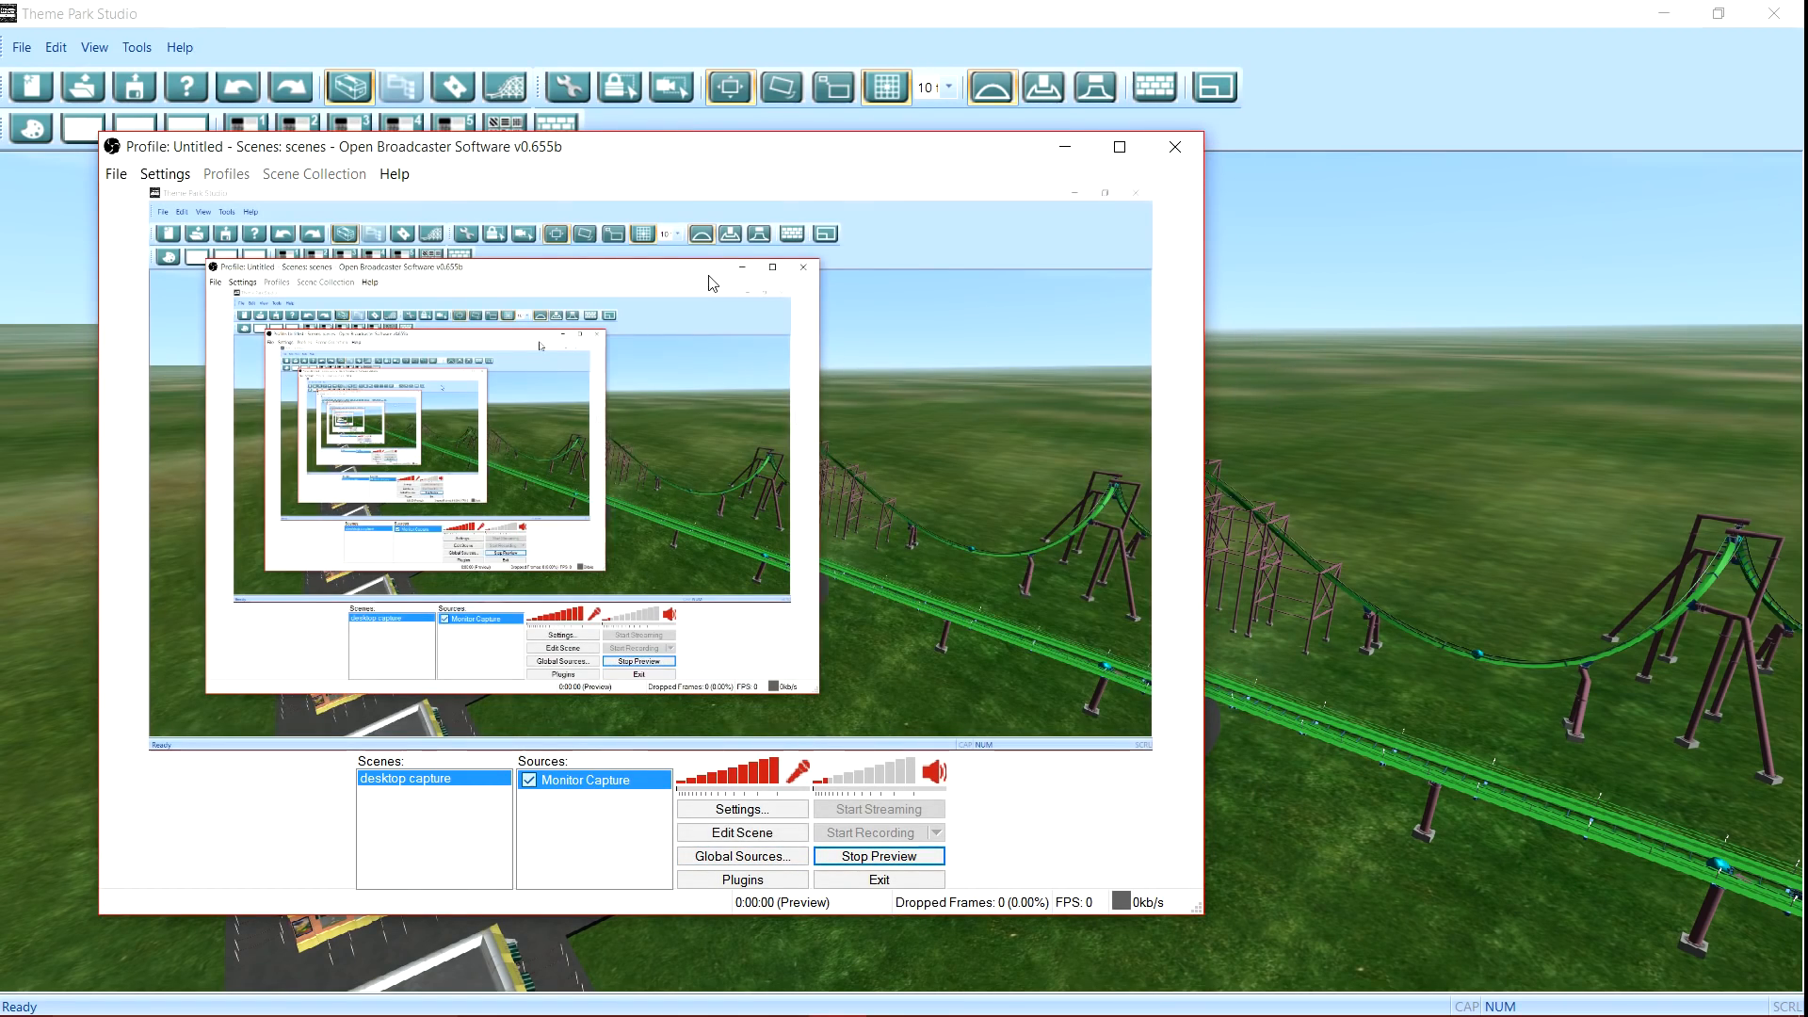
pyautogui.moveTo(716, 146); pyautogui.dragTo(699, 238)
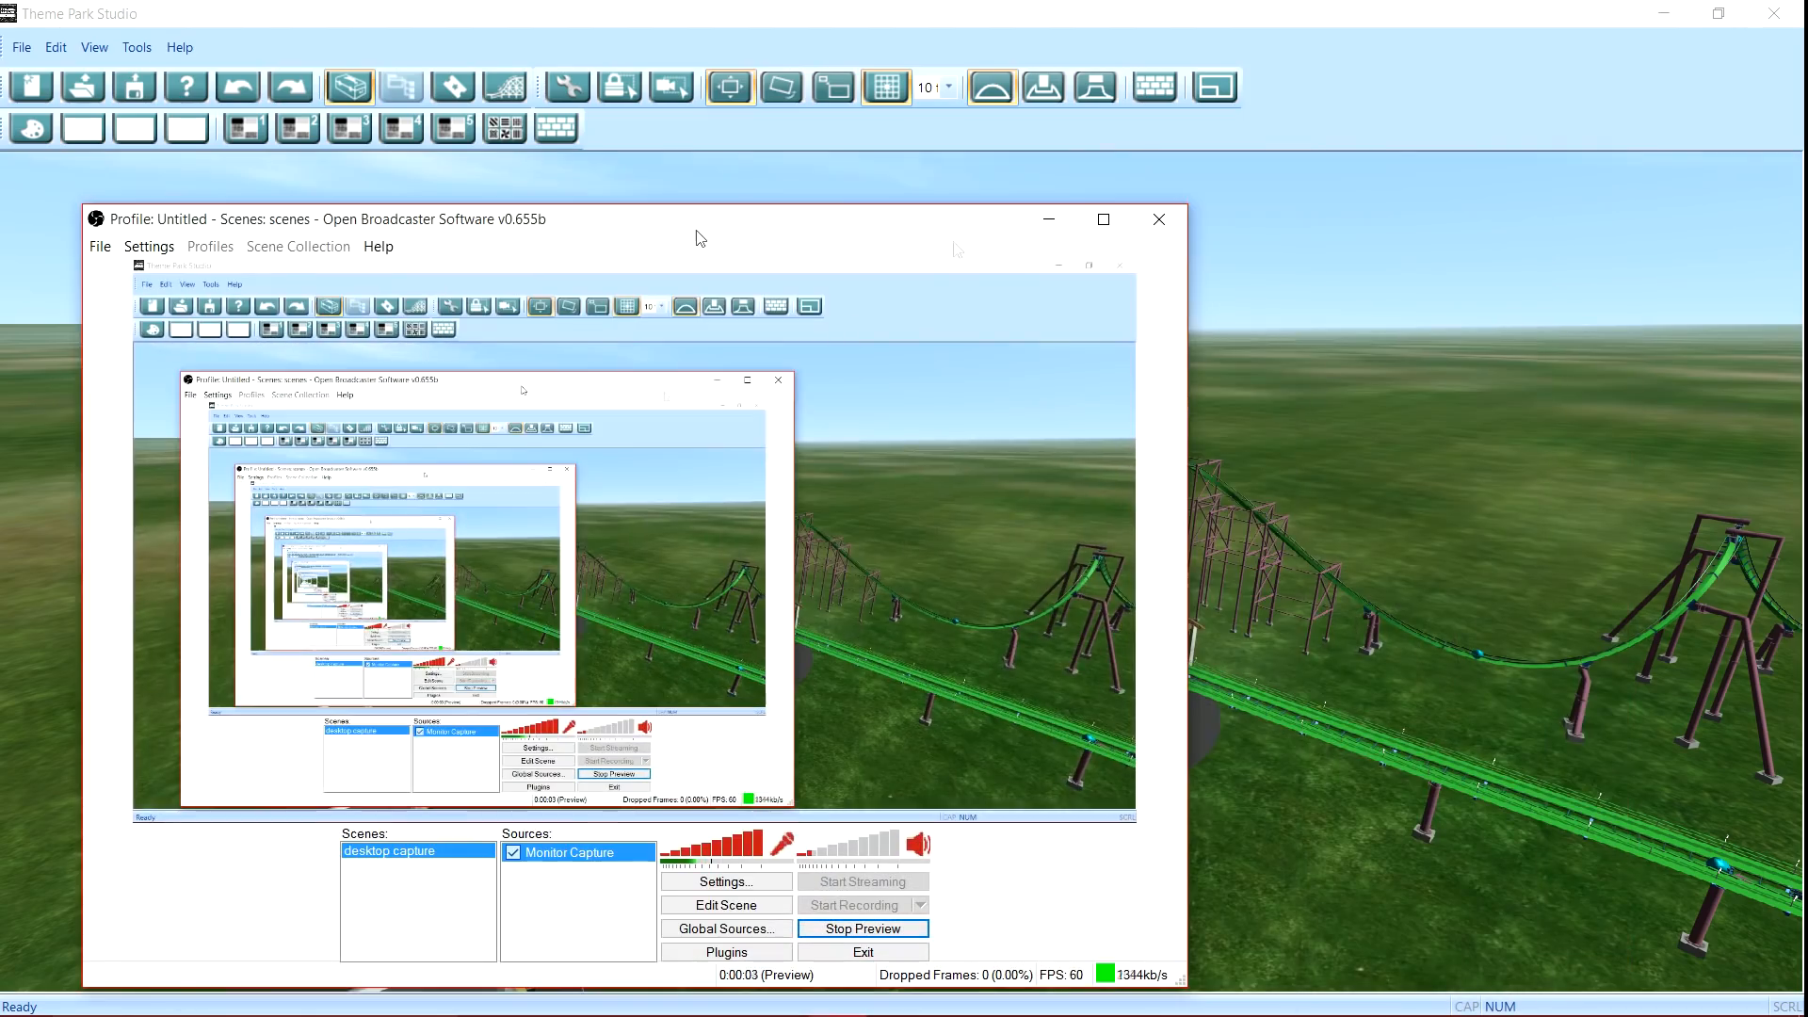
pyautogui.click(1049, 226)
pyautogui.moveTo(824, 490); pyautogui.dragTo(904, 489)
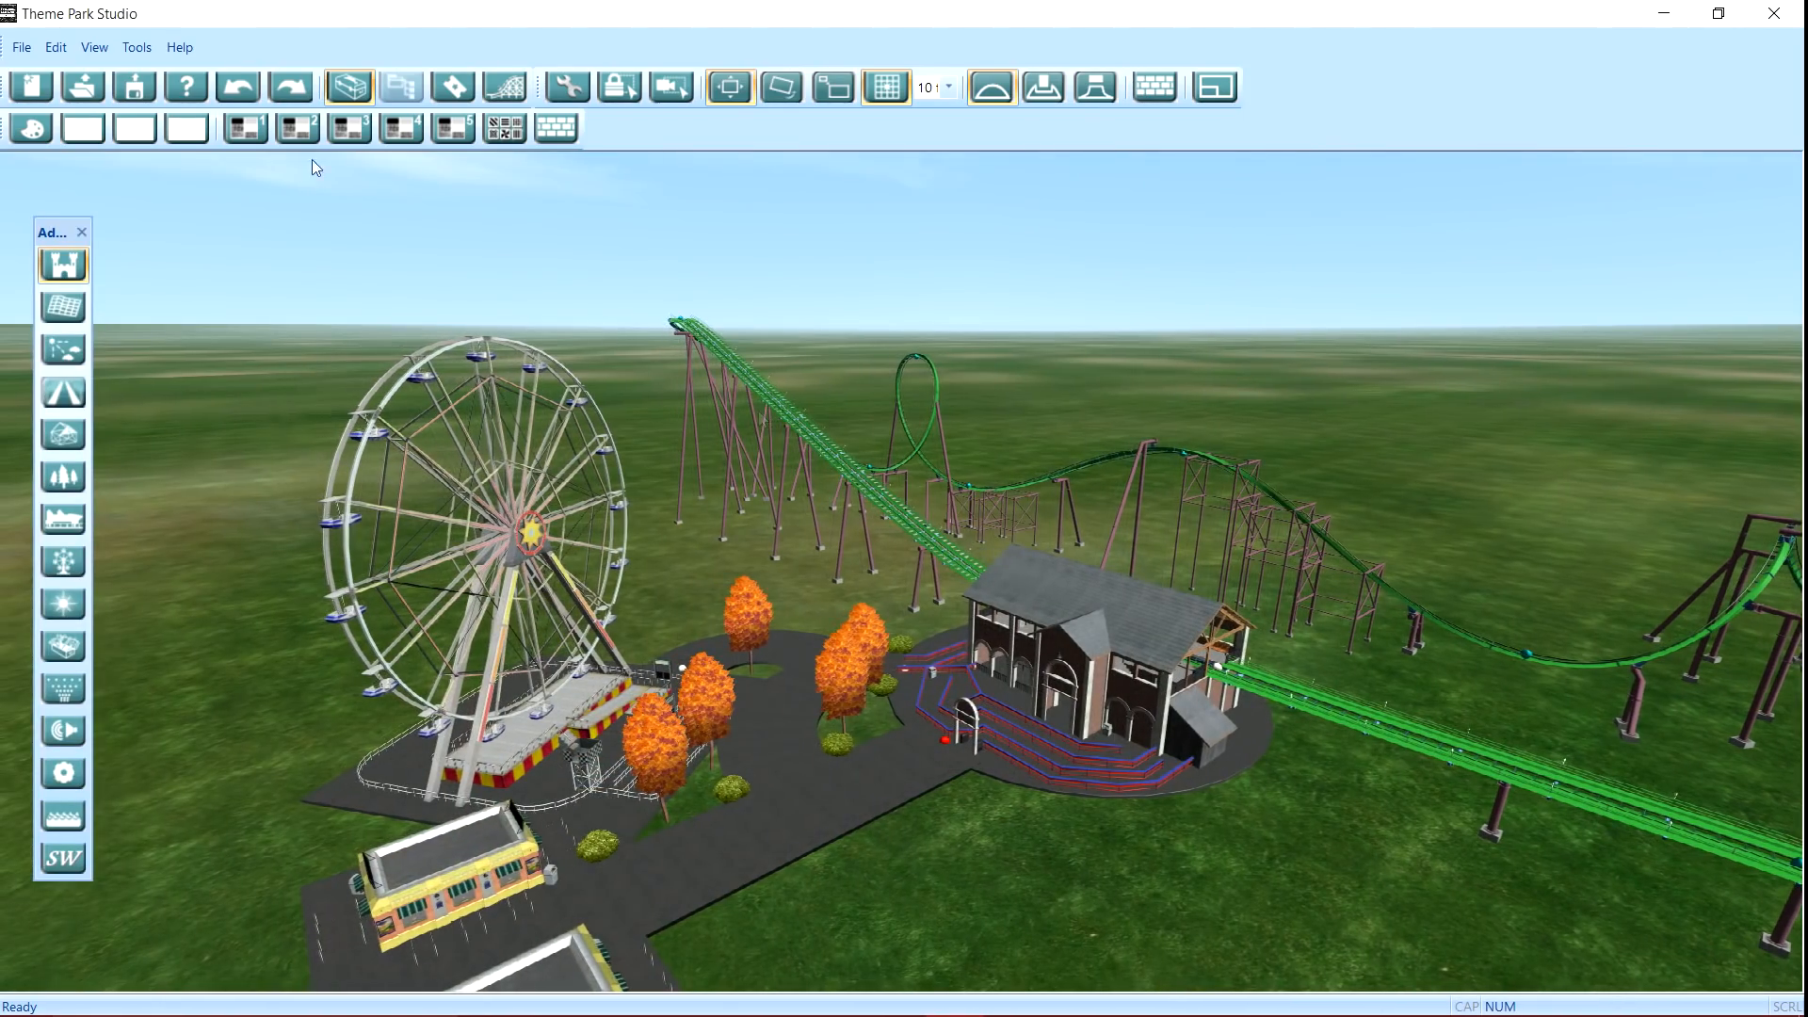
pyautogui.moveTo(73, 236)
pyautogui.mouseDown()
pyautogui.moveTo(32, 234)
pyautogui.moveTo(81, 210)
pyautogui.mouseUp()
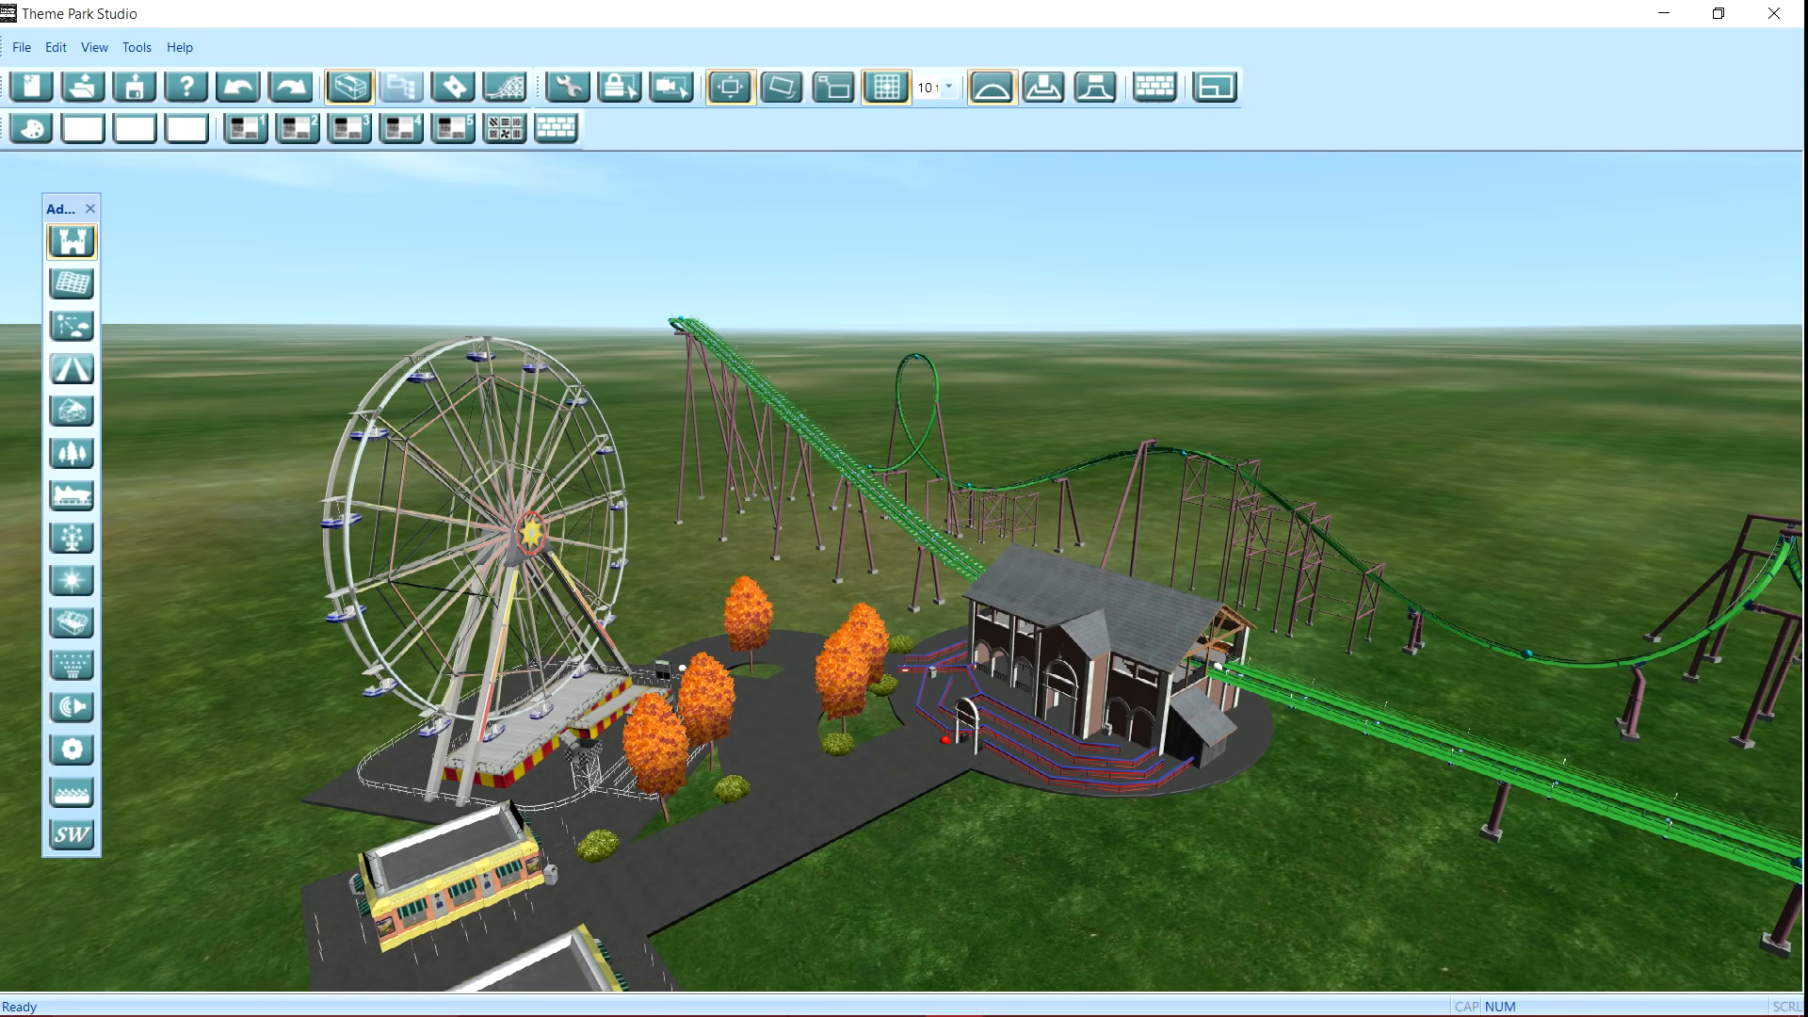
pyautogui.click(862, 995)
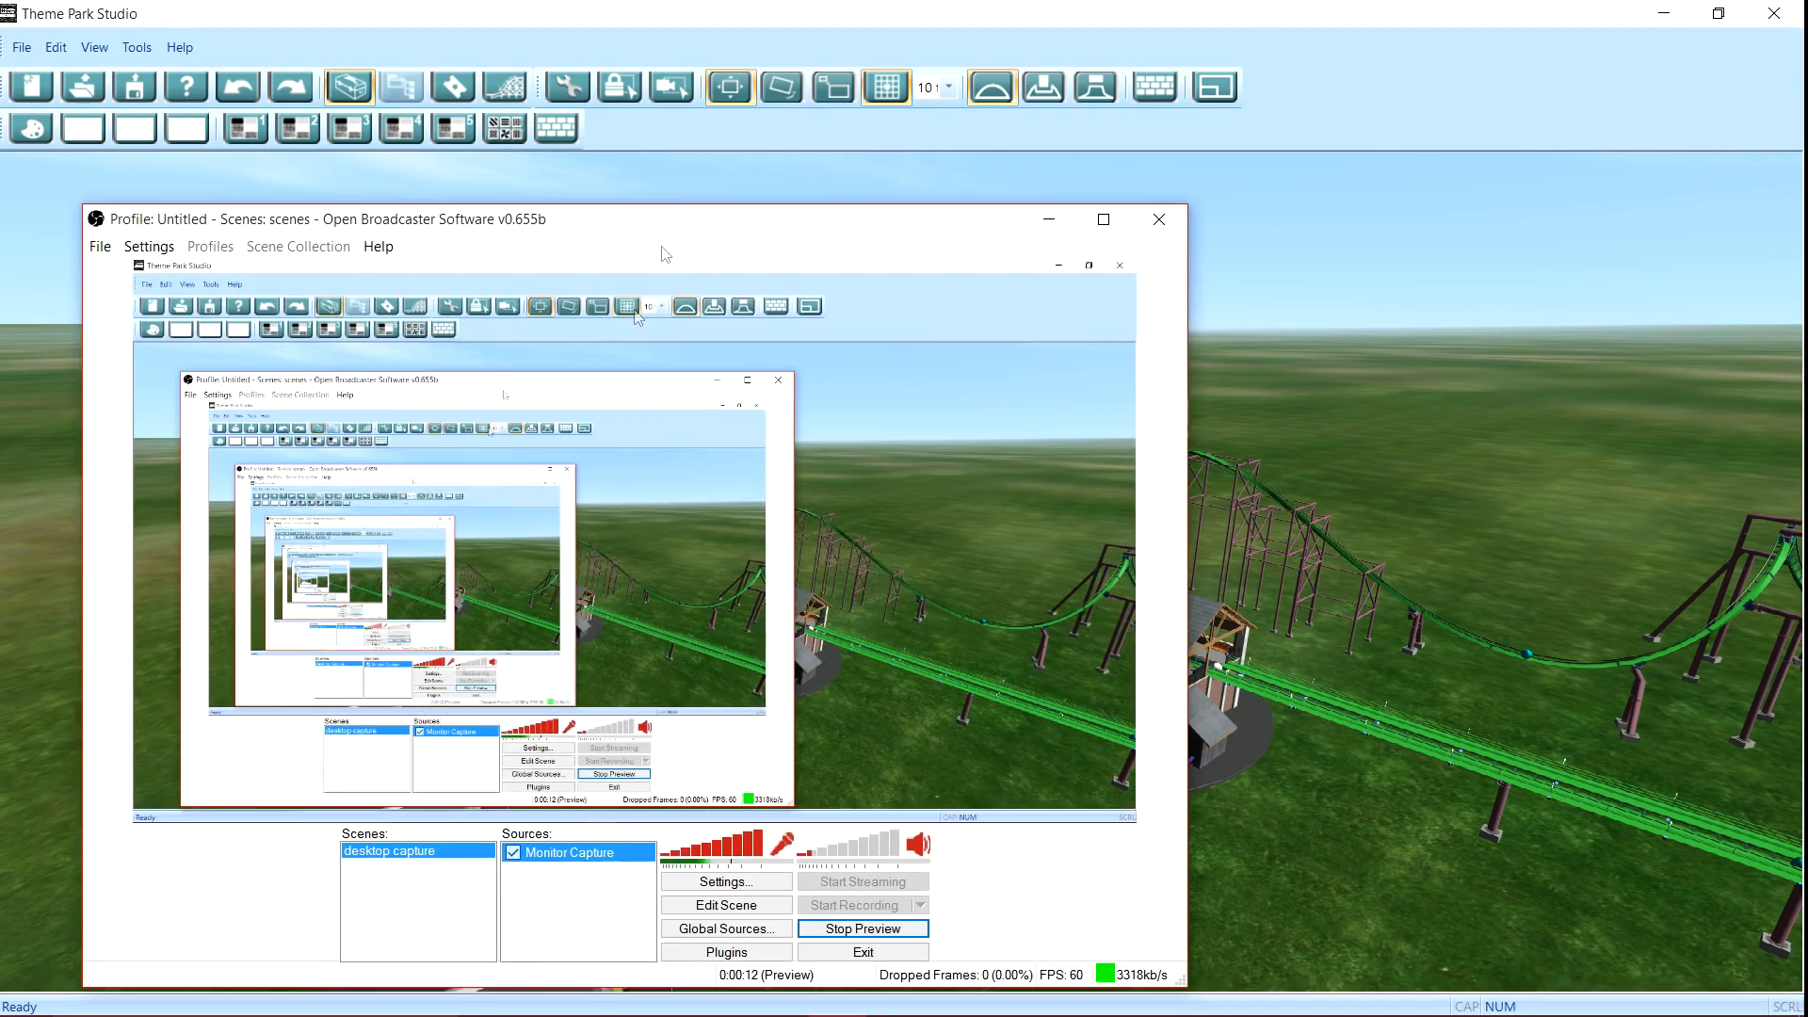
pyautogui.moveTo(665, 226); pyautogui.dragTo(766, 138)
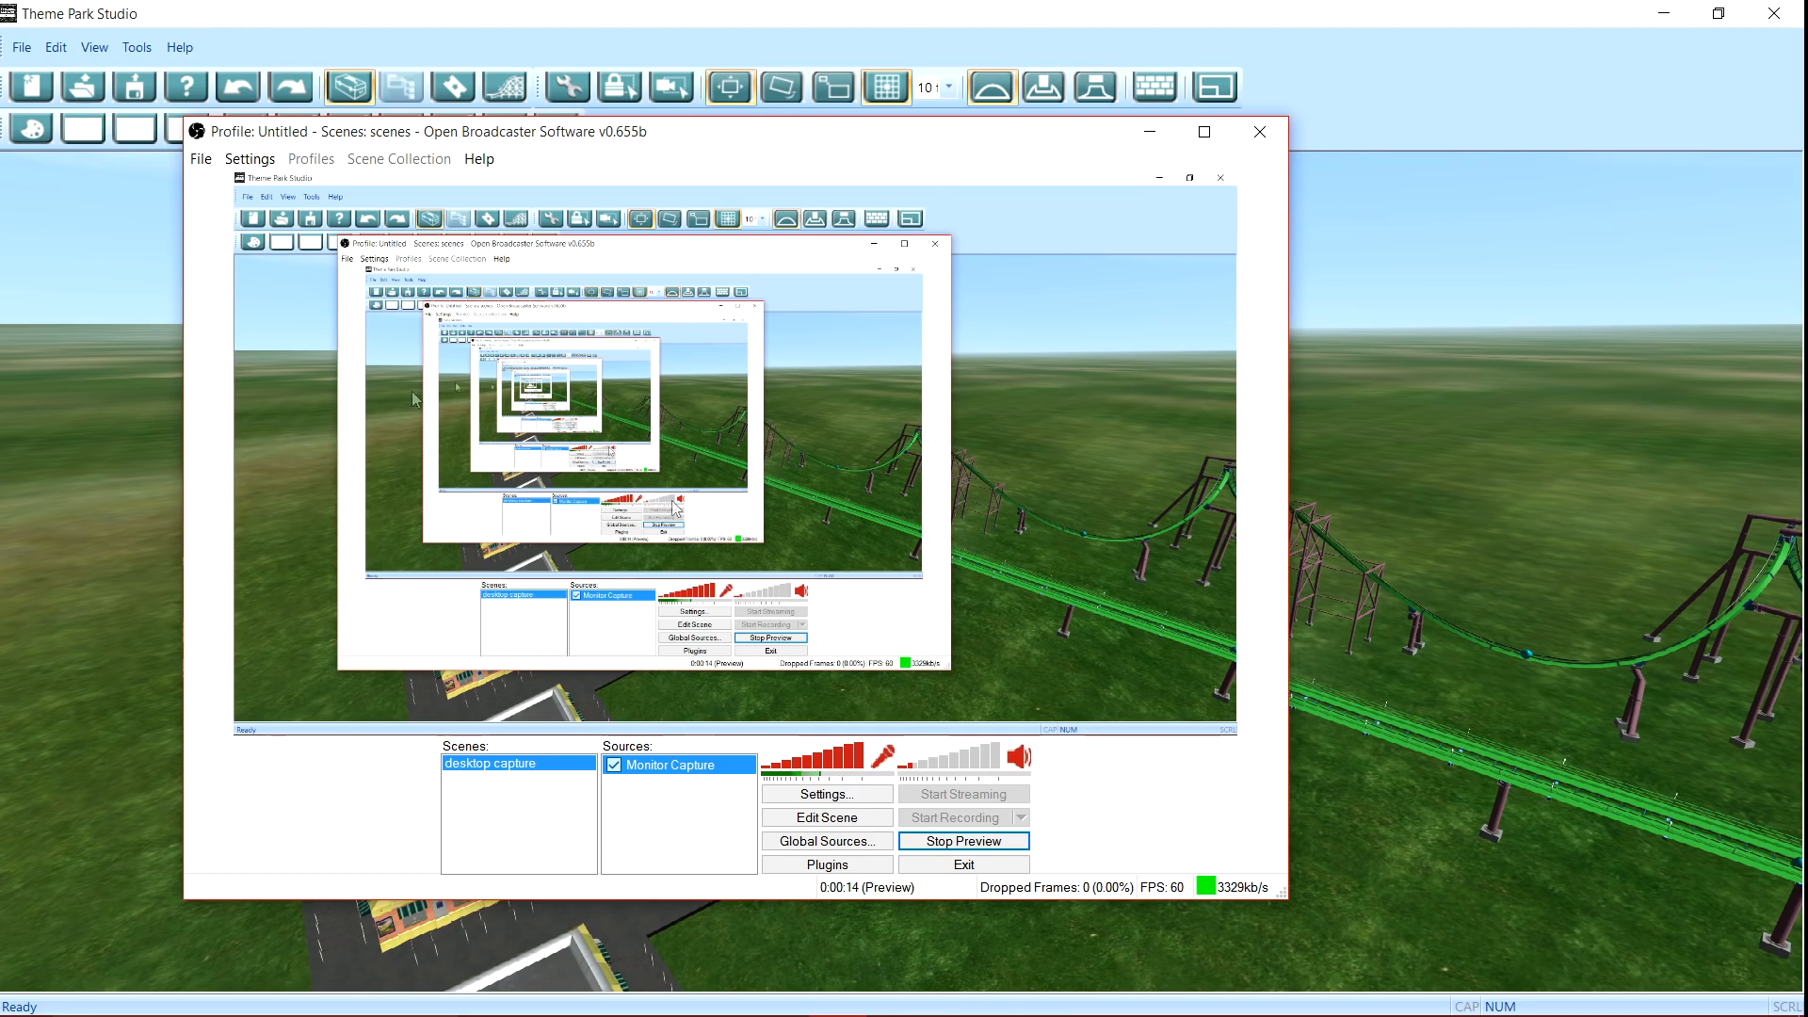
# Step: Stop the preview and remove the Monitor Capture source from the desktop capture scene
pyautogui.click(964, 841)
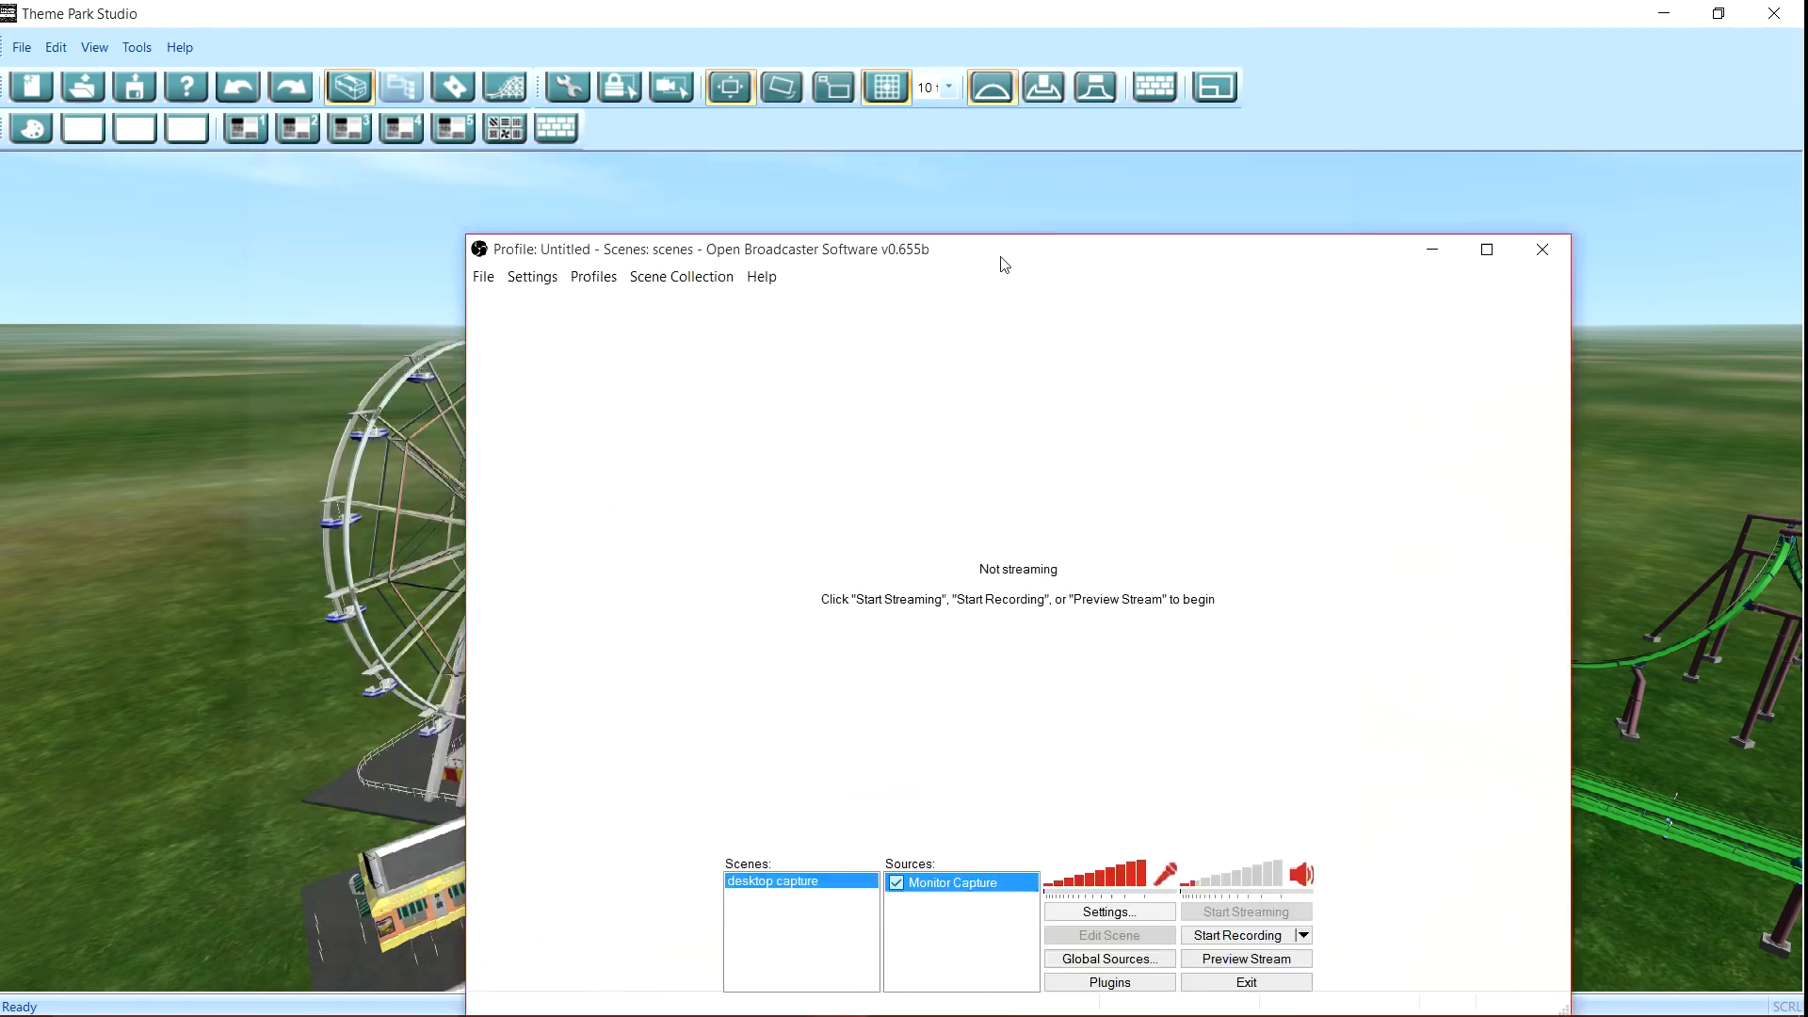
pyautogui.moveTo(721, 146); pyautogui.dragTo(710, 142)
pyautogui.rightClick(666, 758)
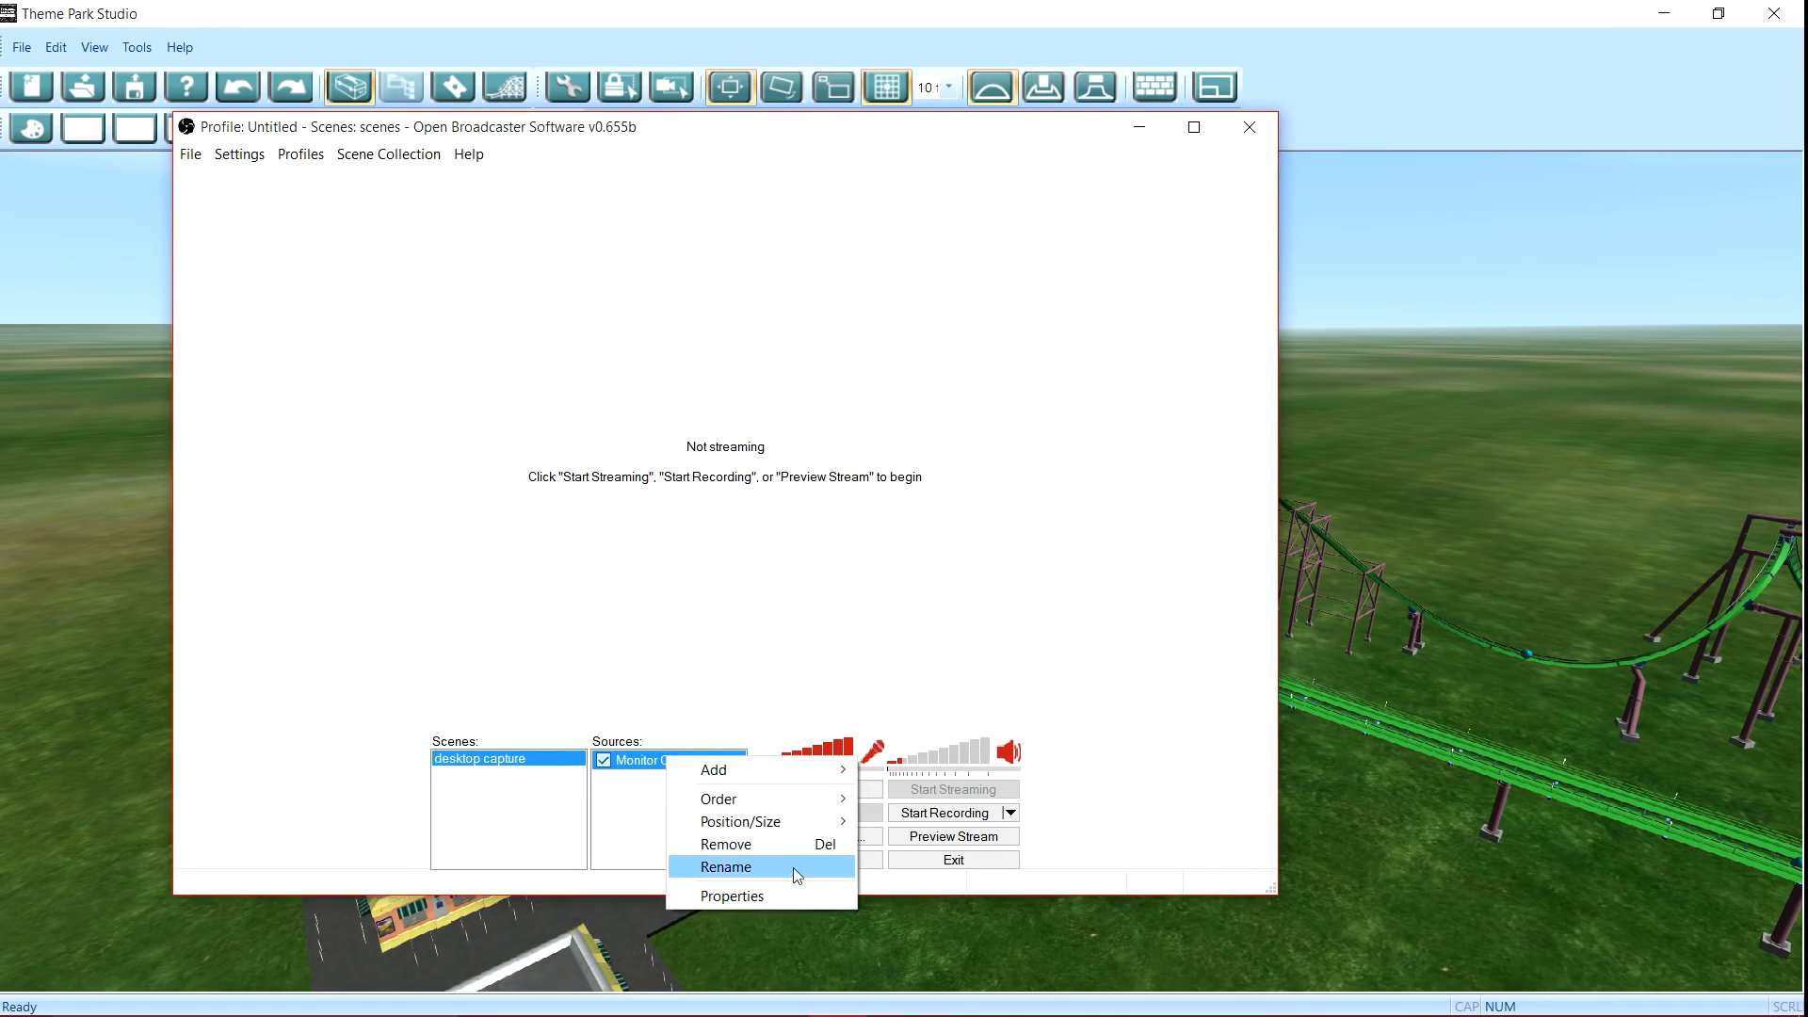
pyautogui.click(758, 844)
pyautogui.click(931, 593)
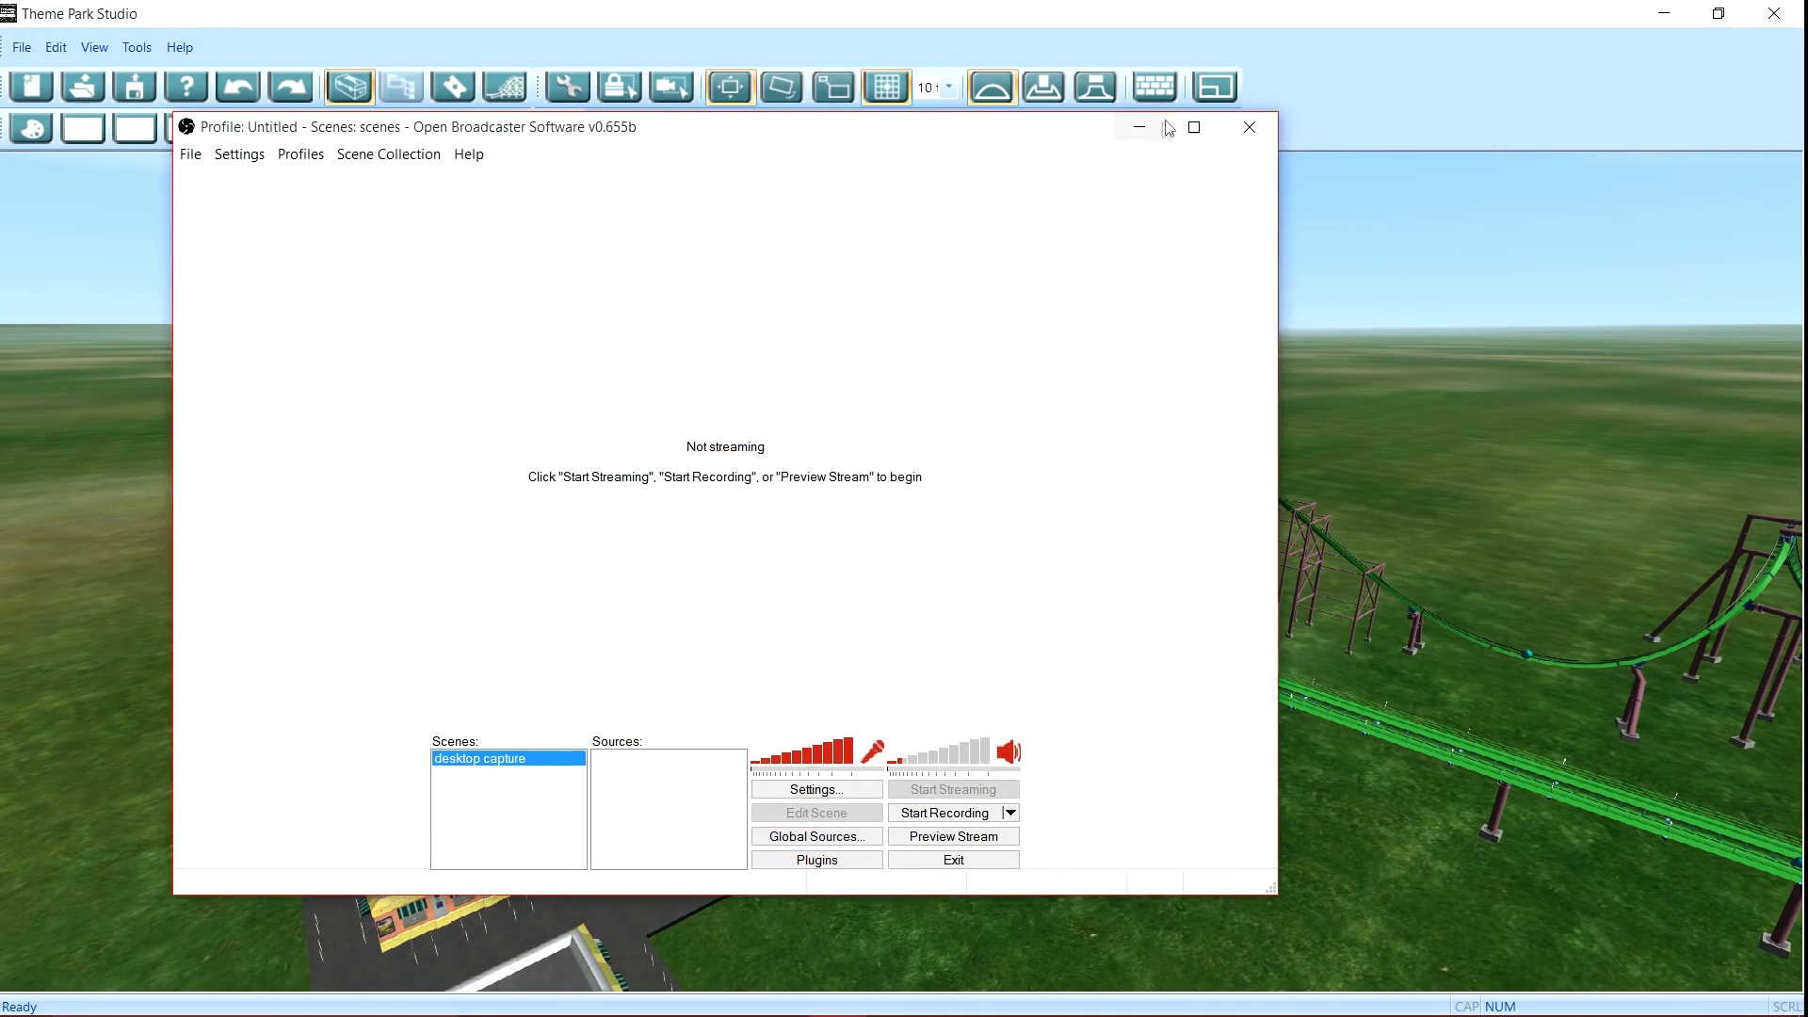
# Step: Switch to Theme Park Studio and view the coaster, station and Ferris wheel from several distances and angles
pyautogui.click(1141, 126)
pyautogui.moveTo(841, 615); pyautogui.dragTo(670, 621)
pyautogui.scroll(-3, 670, 622)
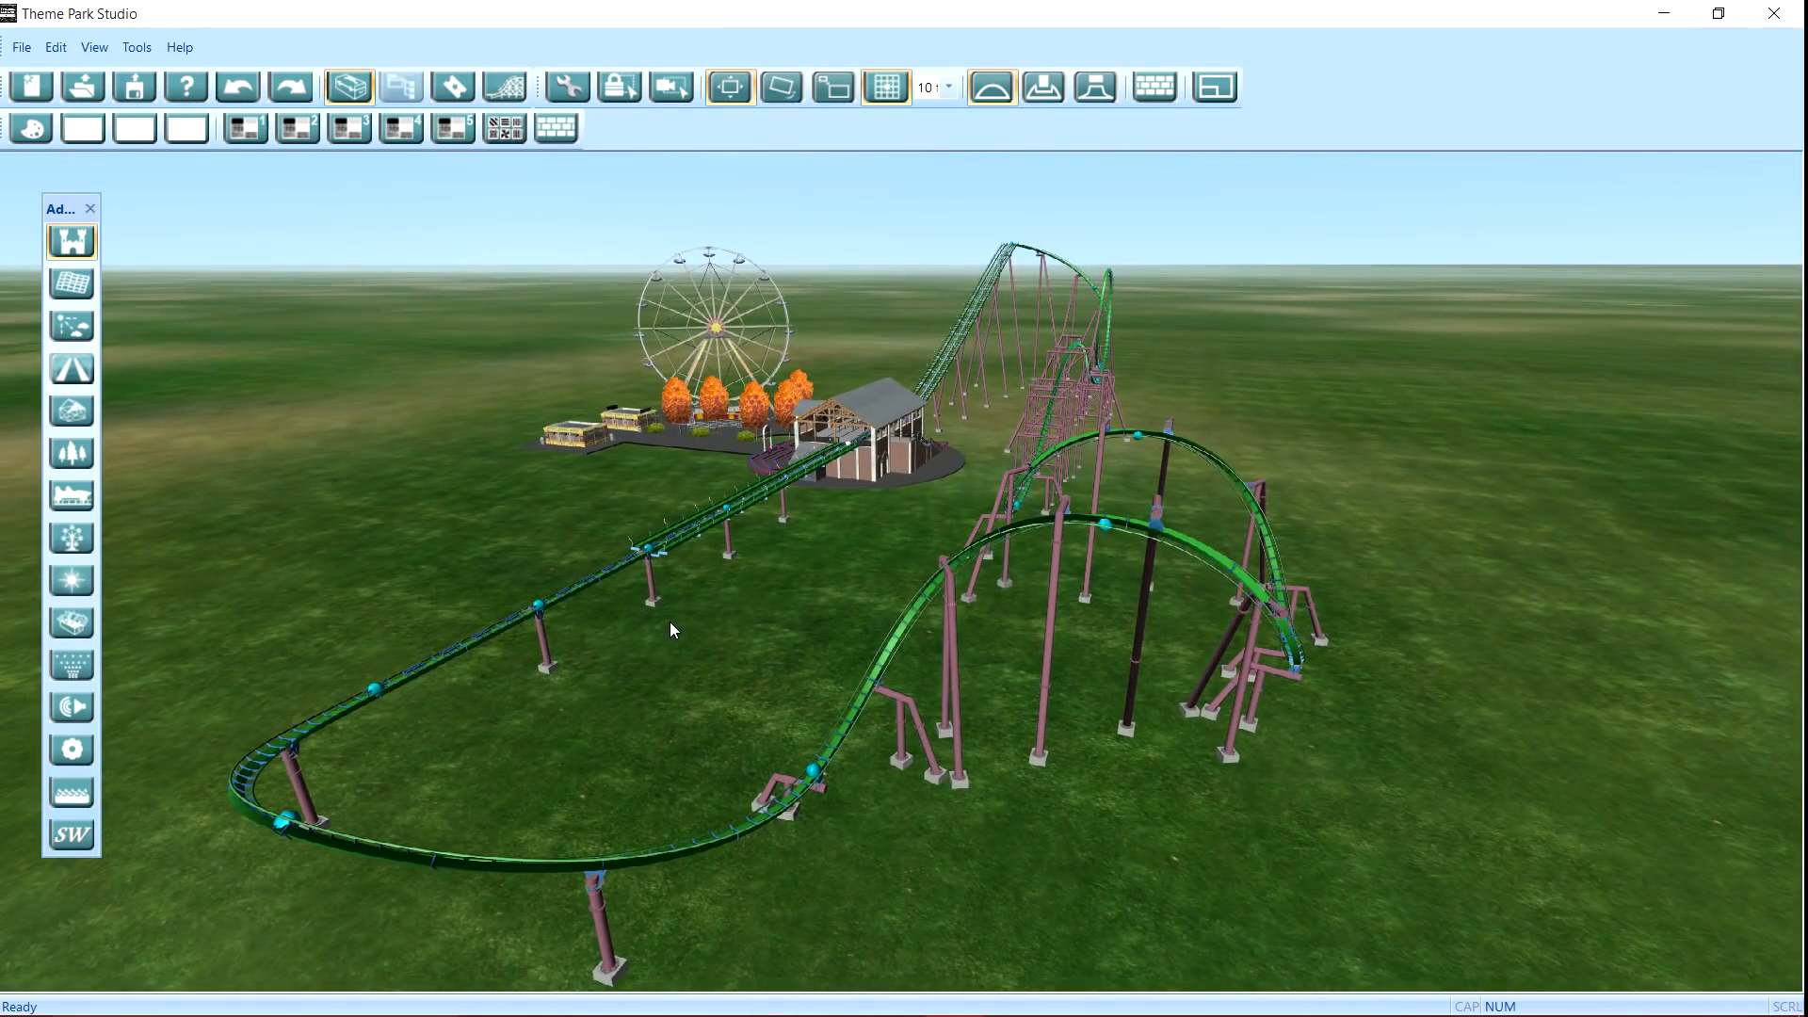
pyautogui.scroll(5, 665, 505)
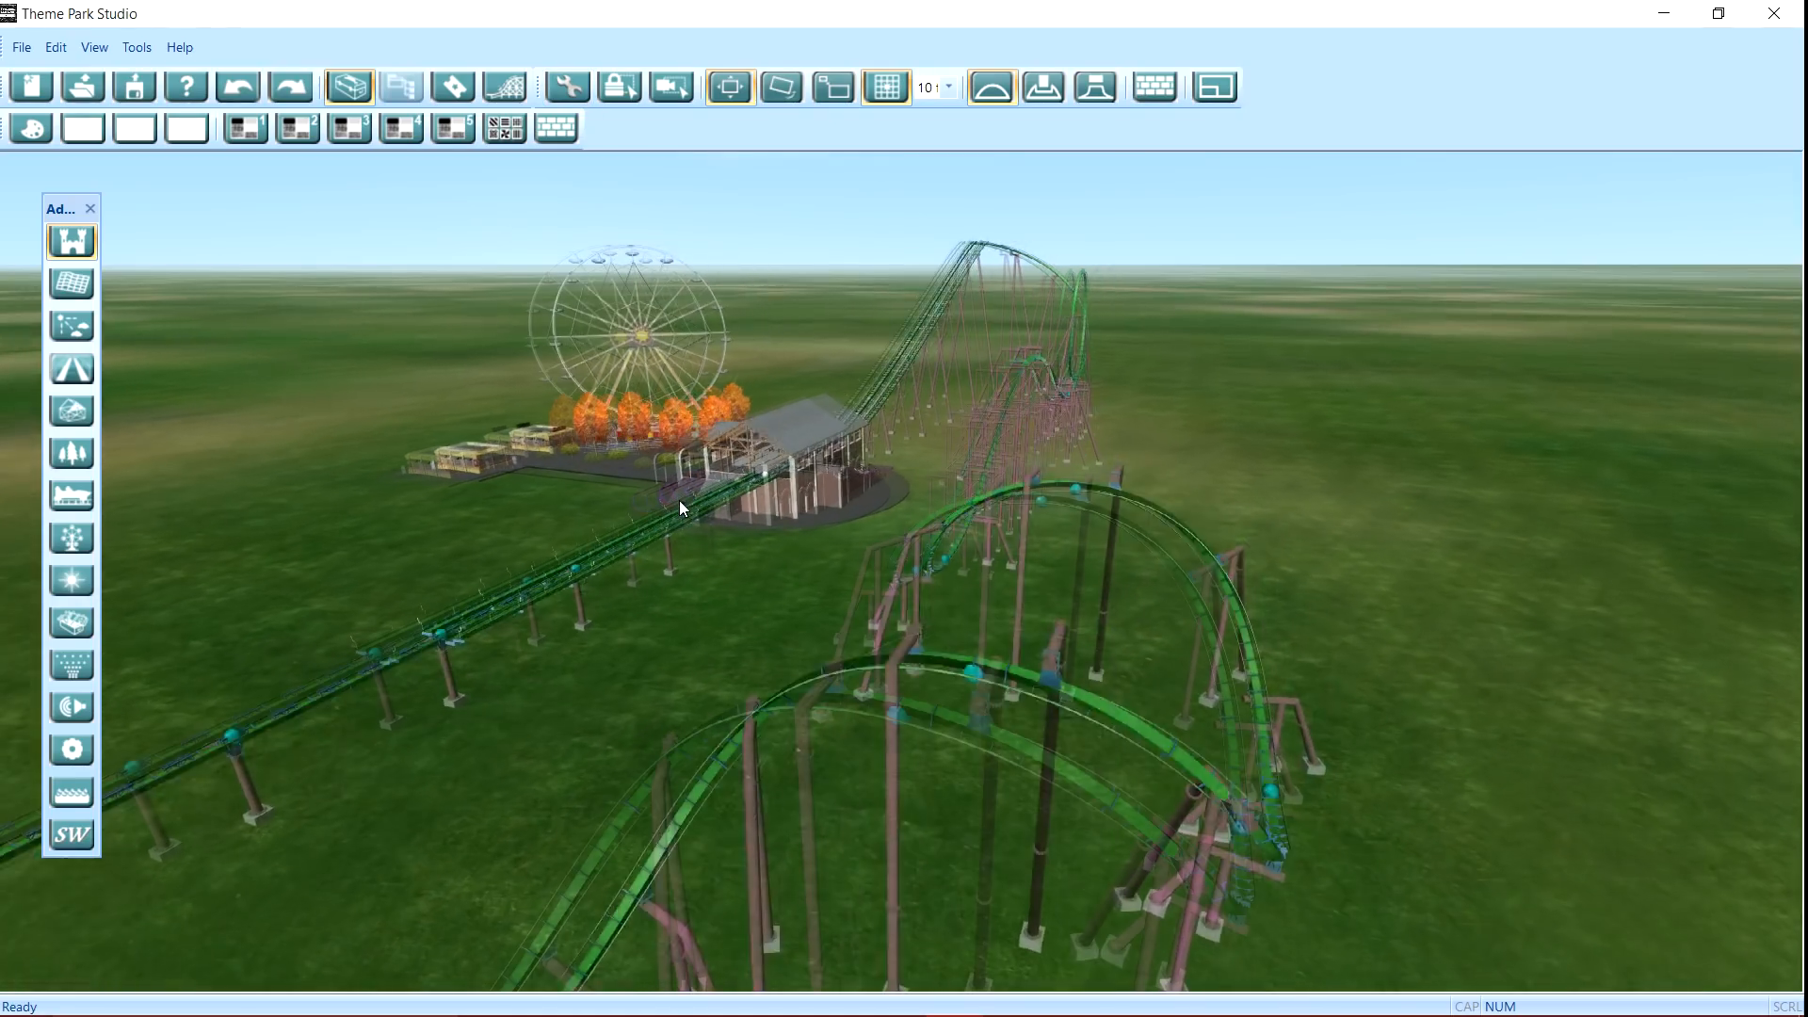
pyautogui.moveTo(759, 552); pyautogui.dragTo(708, 838)
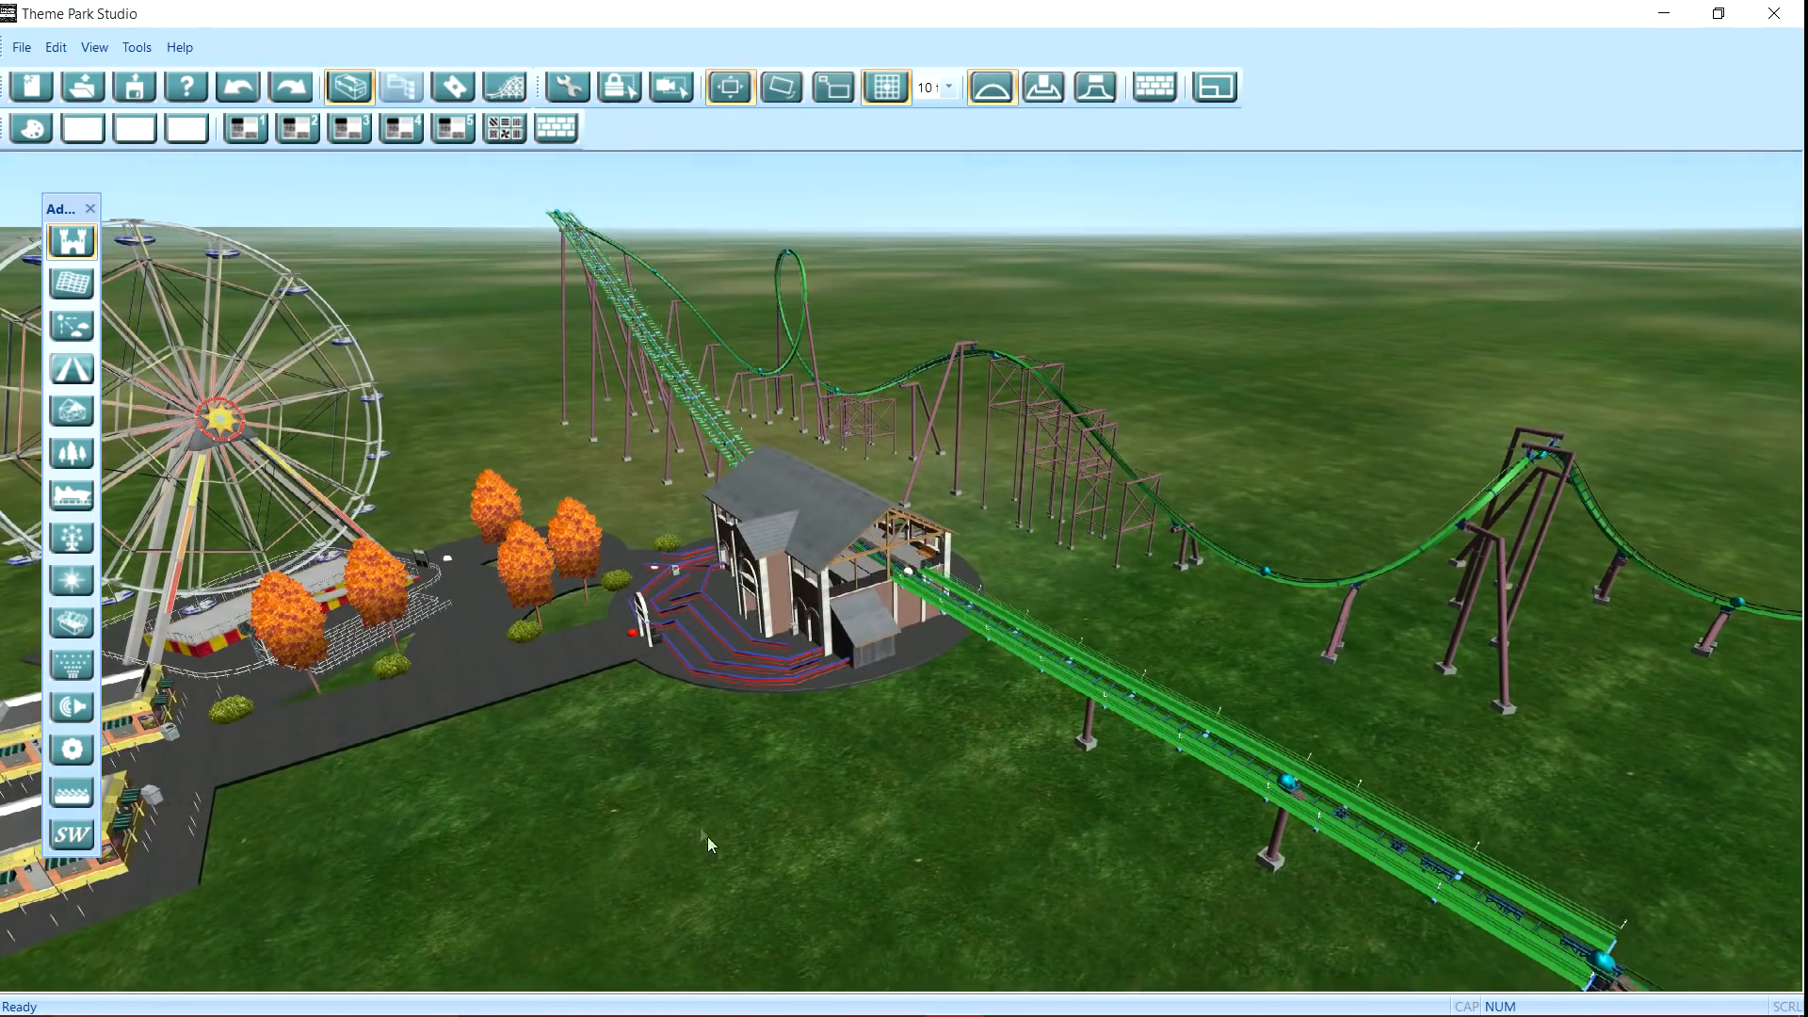
pyautogui.click(844, 994)
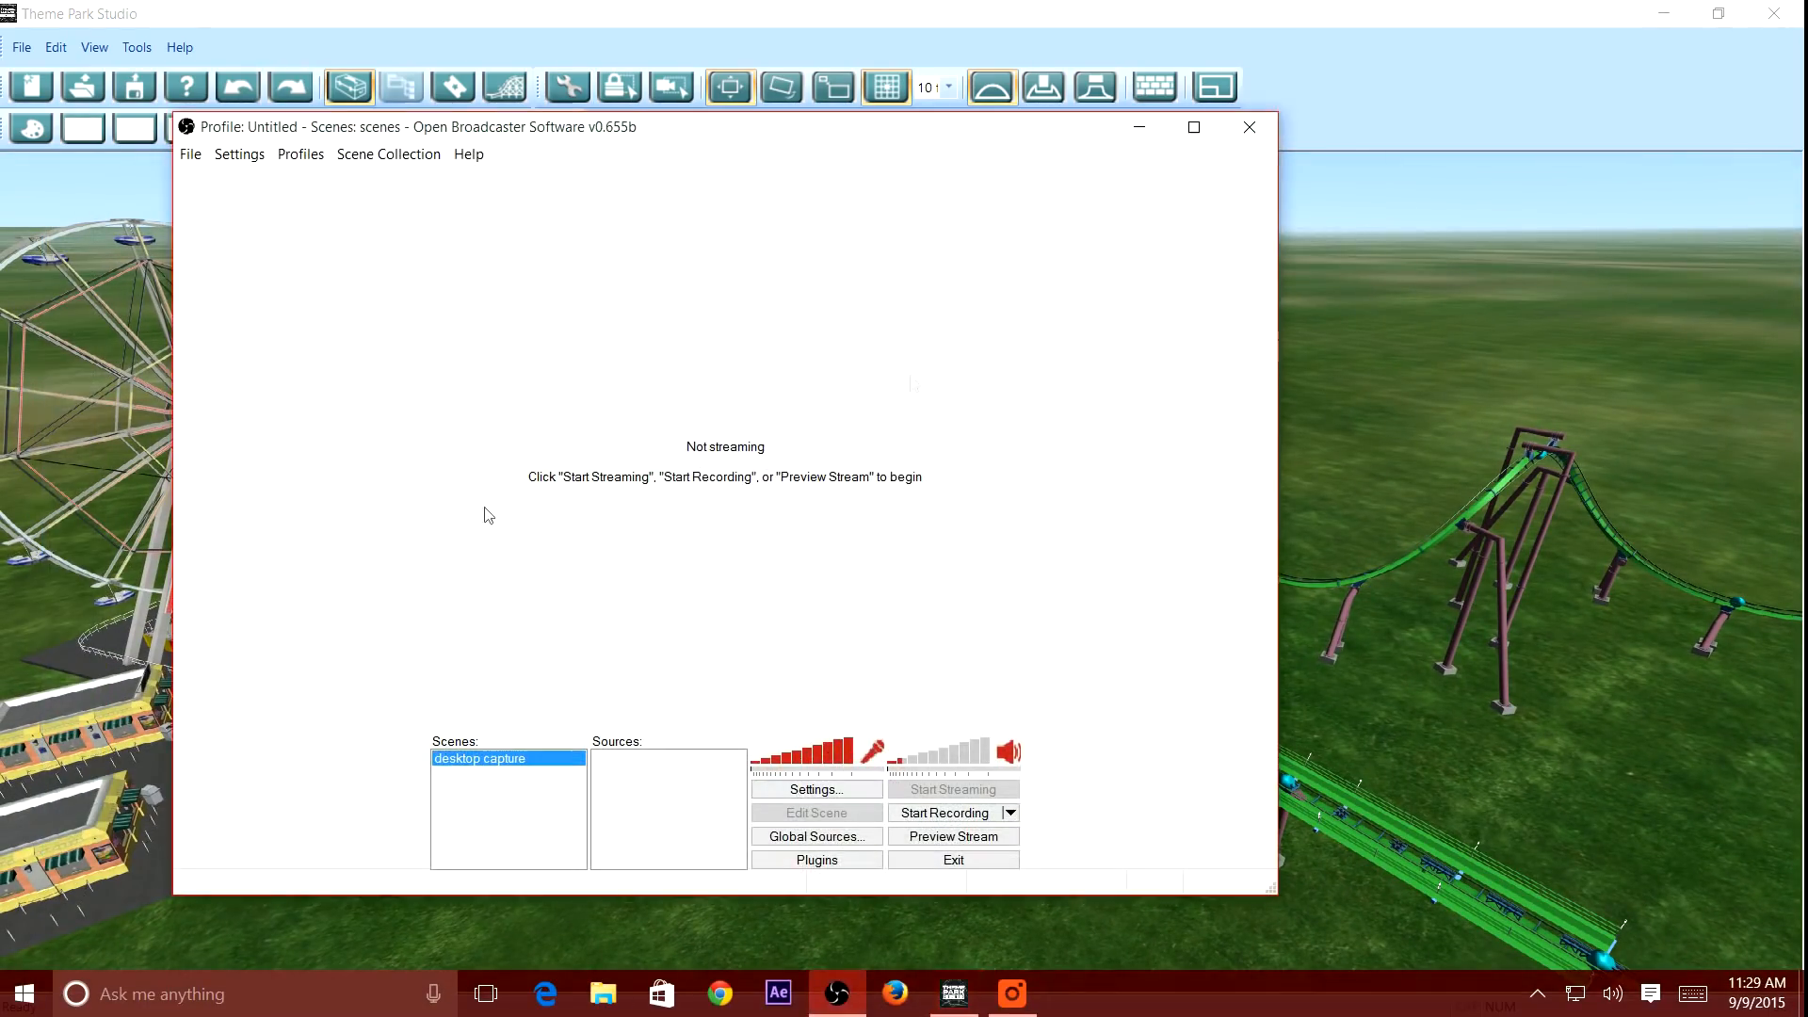
pyautogui.moveTo(757, 131); pyautogui.dragTo(791, 150)
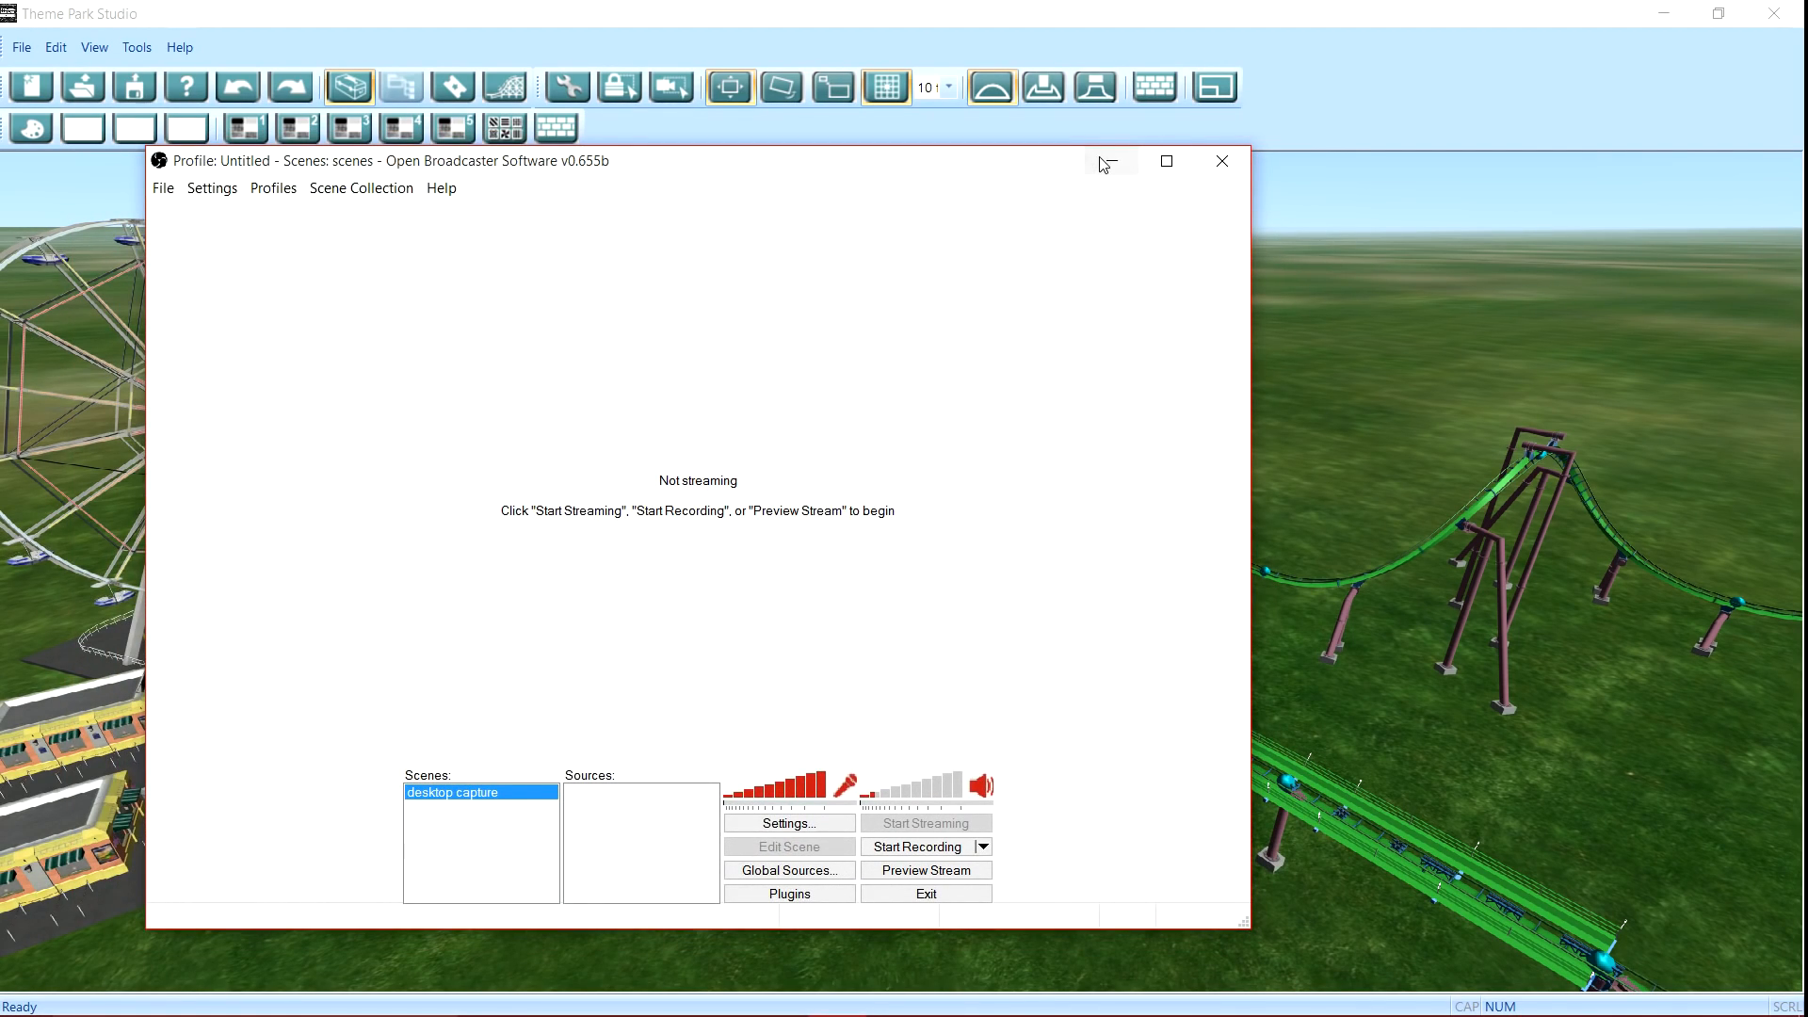
pyautogui.click(1104, 165)
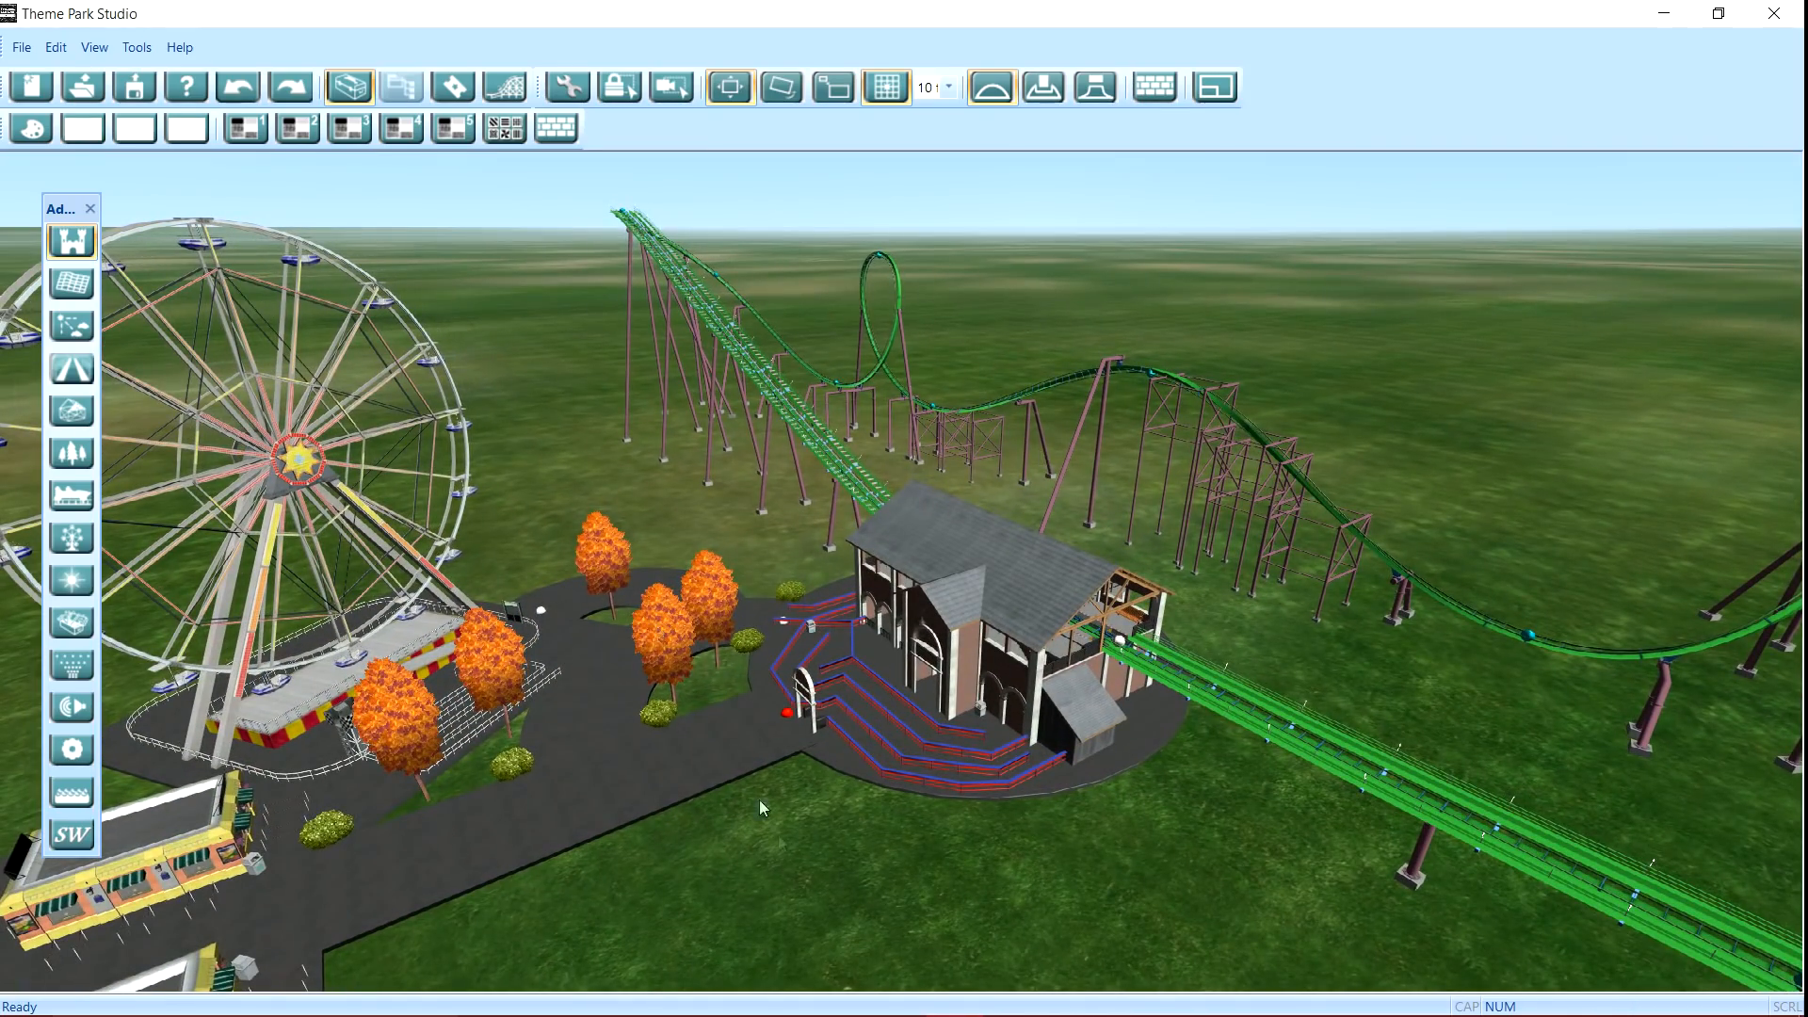
pyautogui.moveTo(1124, 1009)
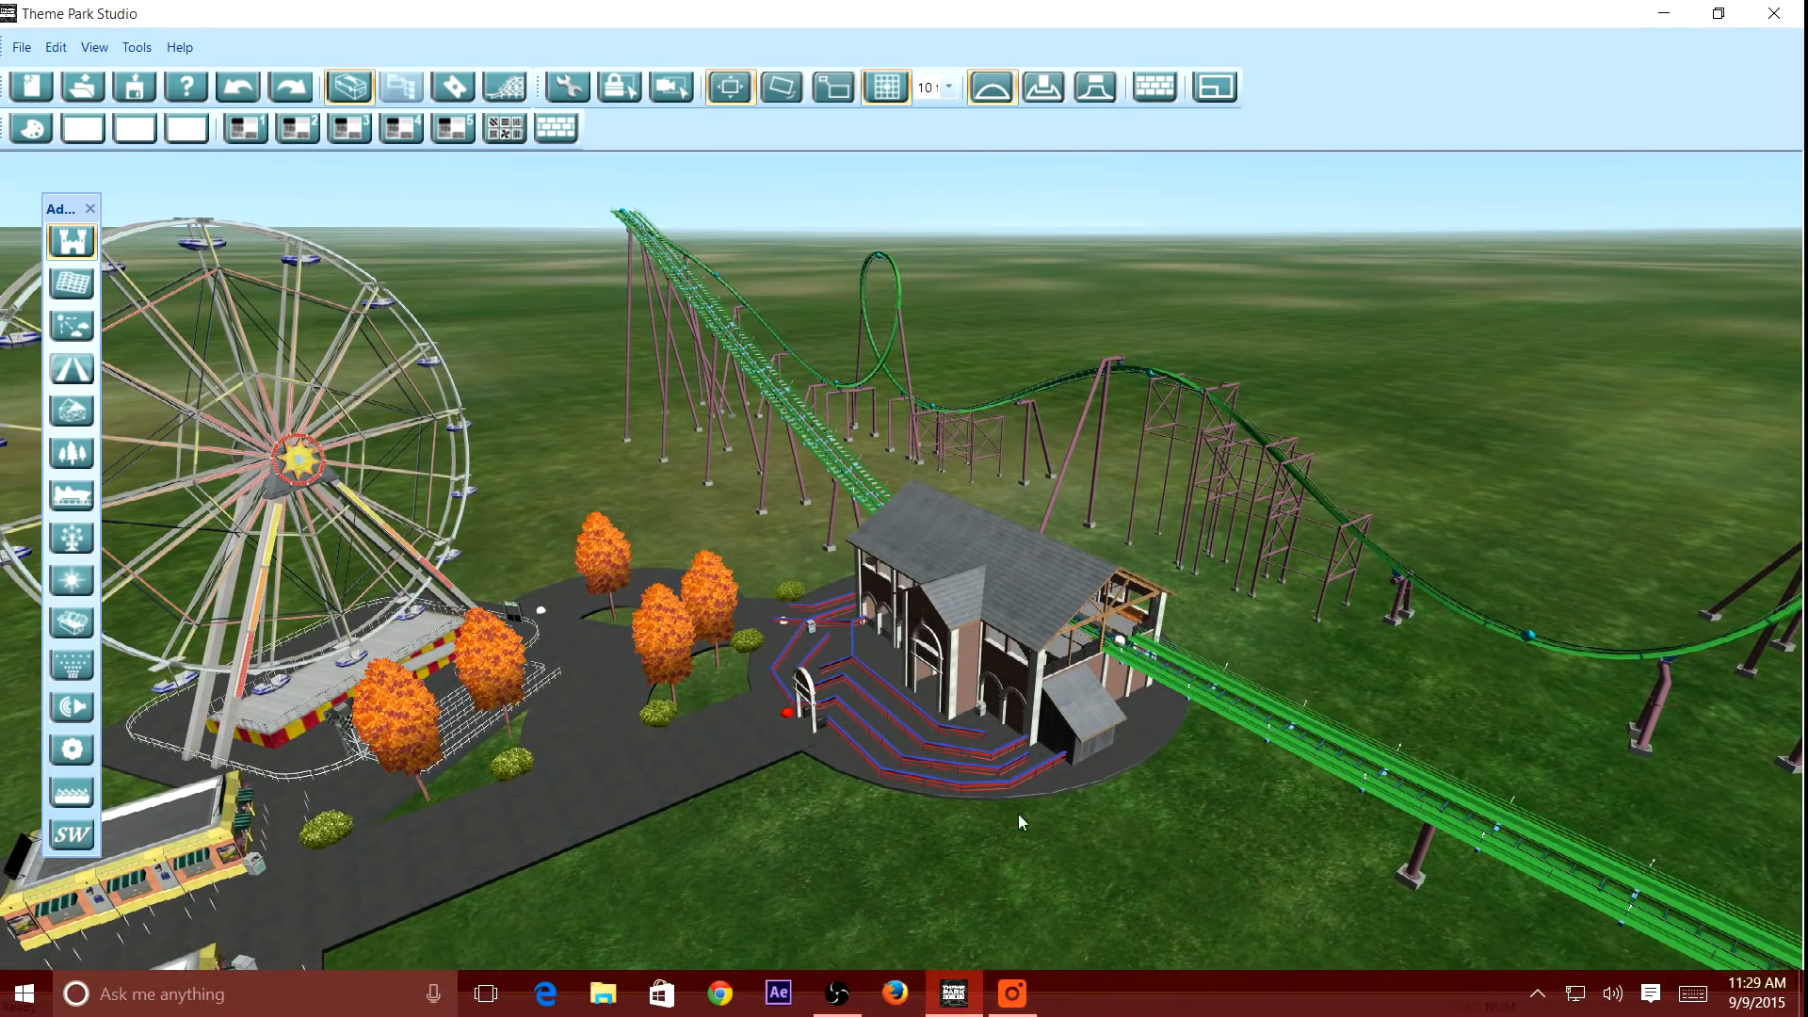
pyautogui.moveTo(1077, 1006)
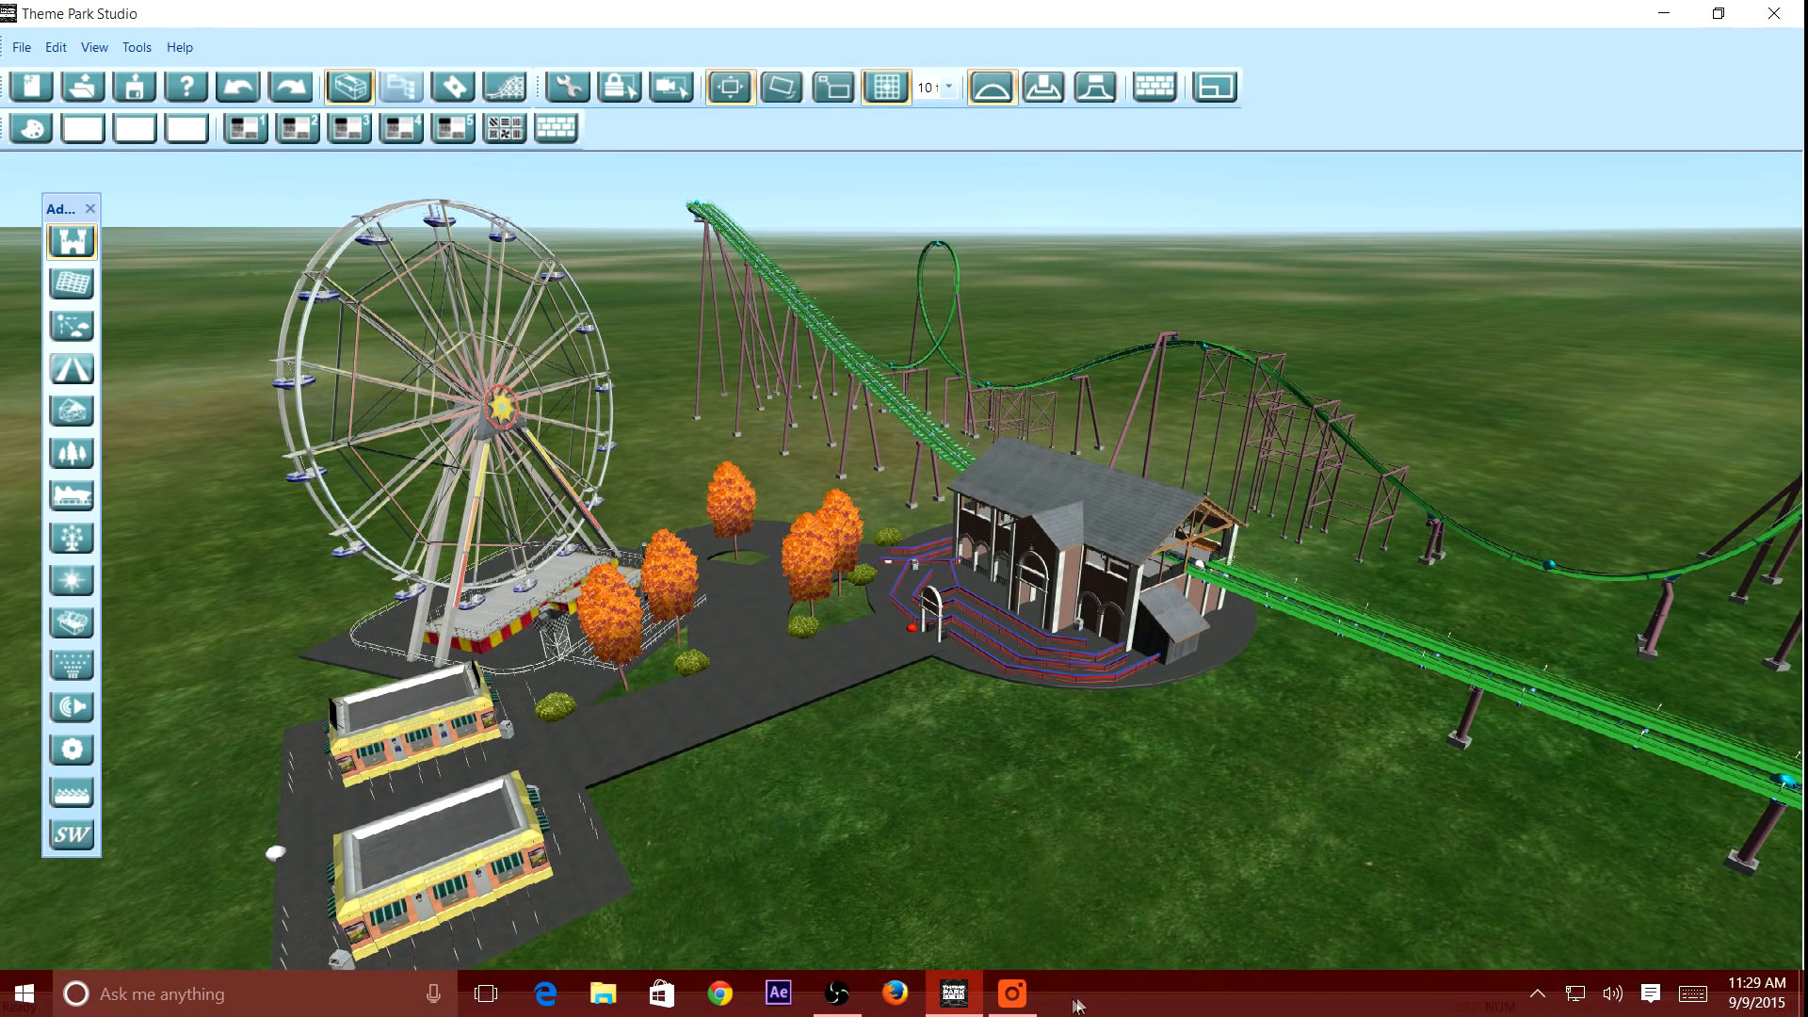
pyautogui.rightClick(1095, 1001)
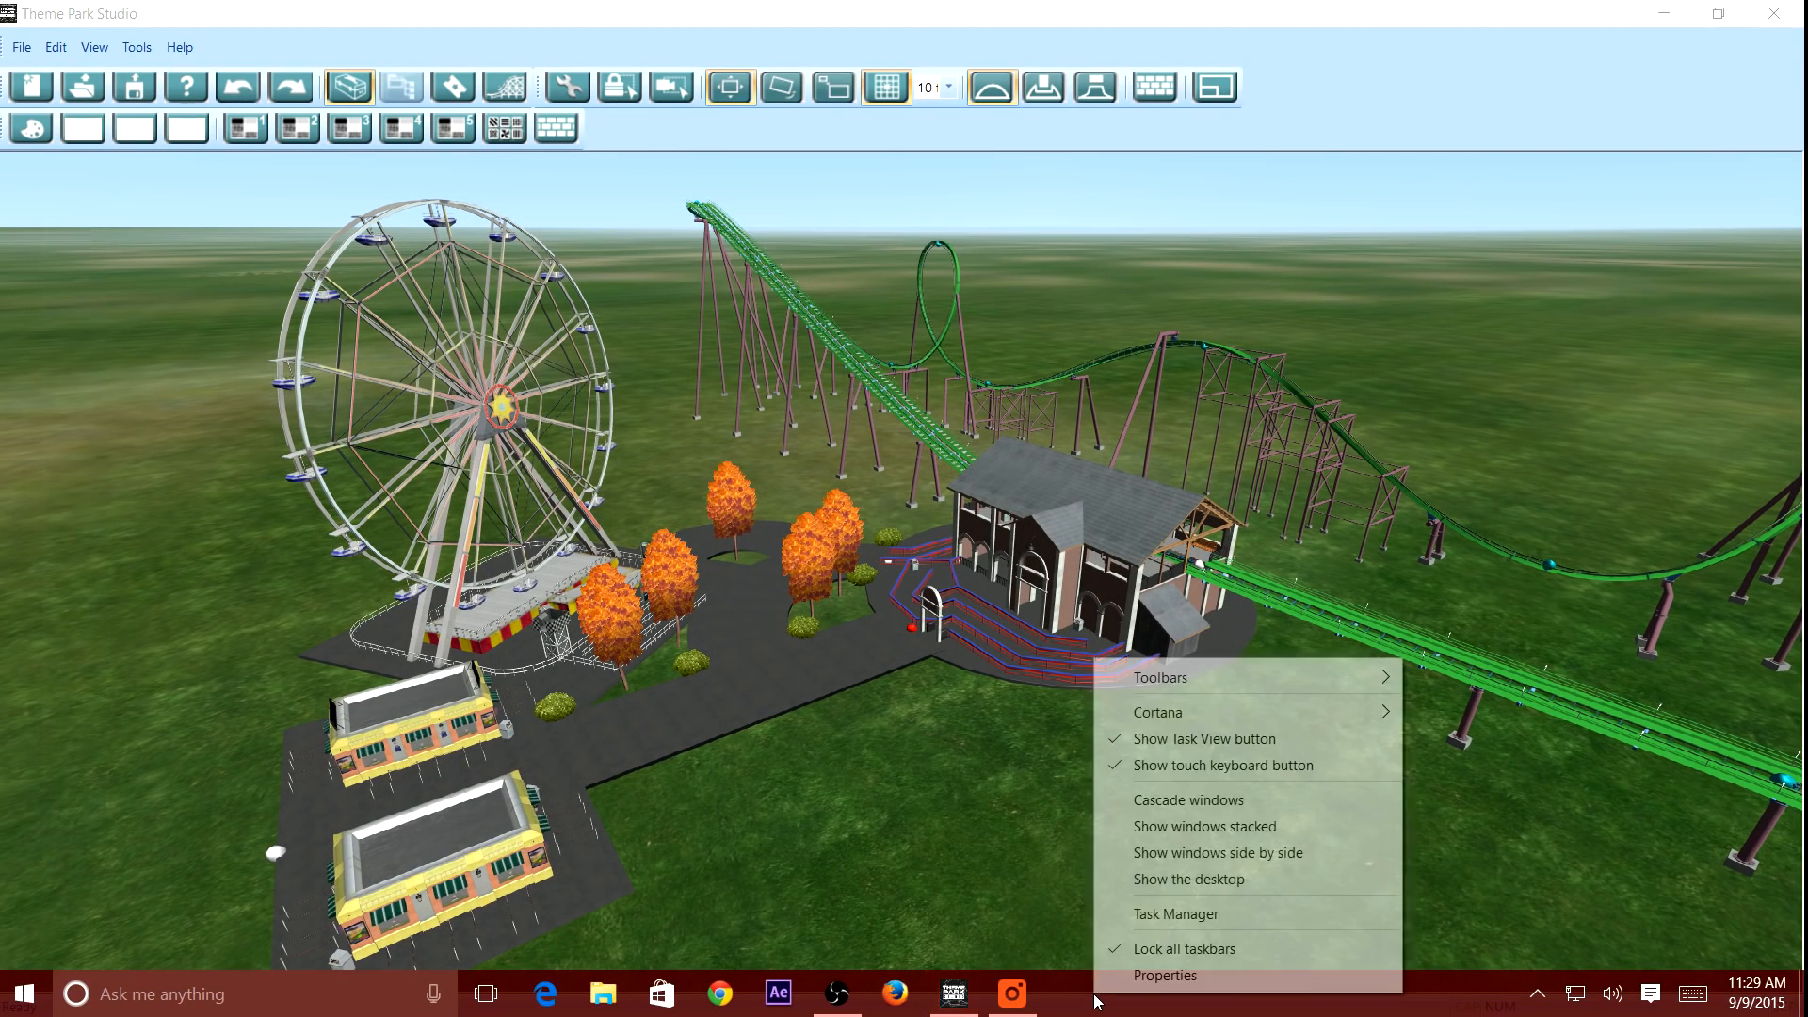
pyautogui.click(945, 899)
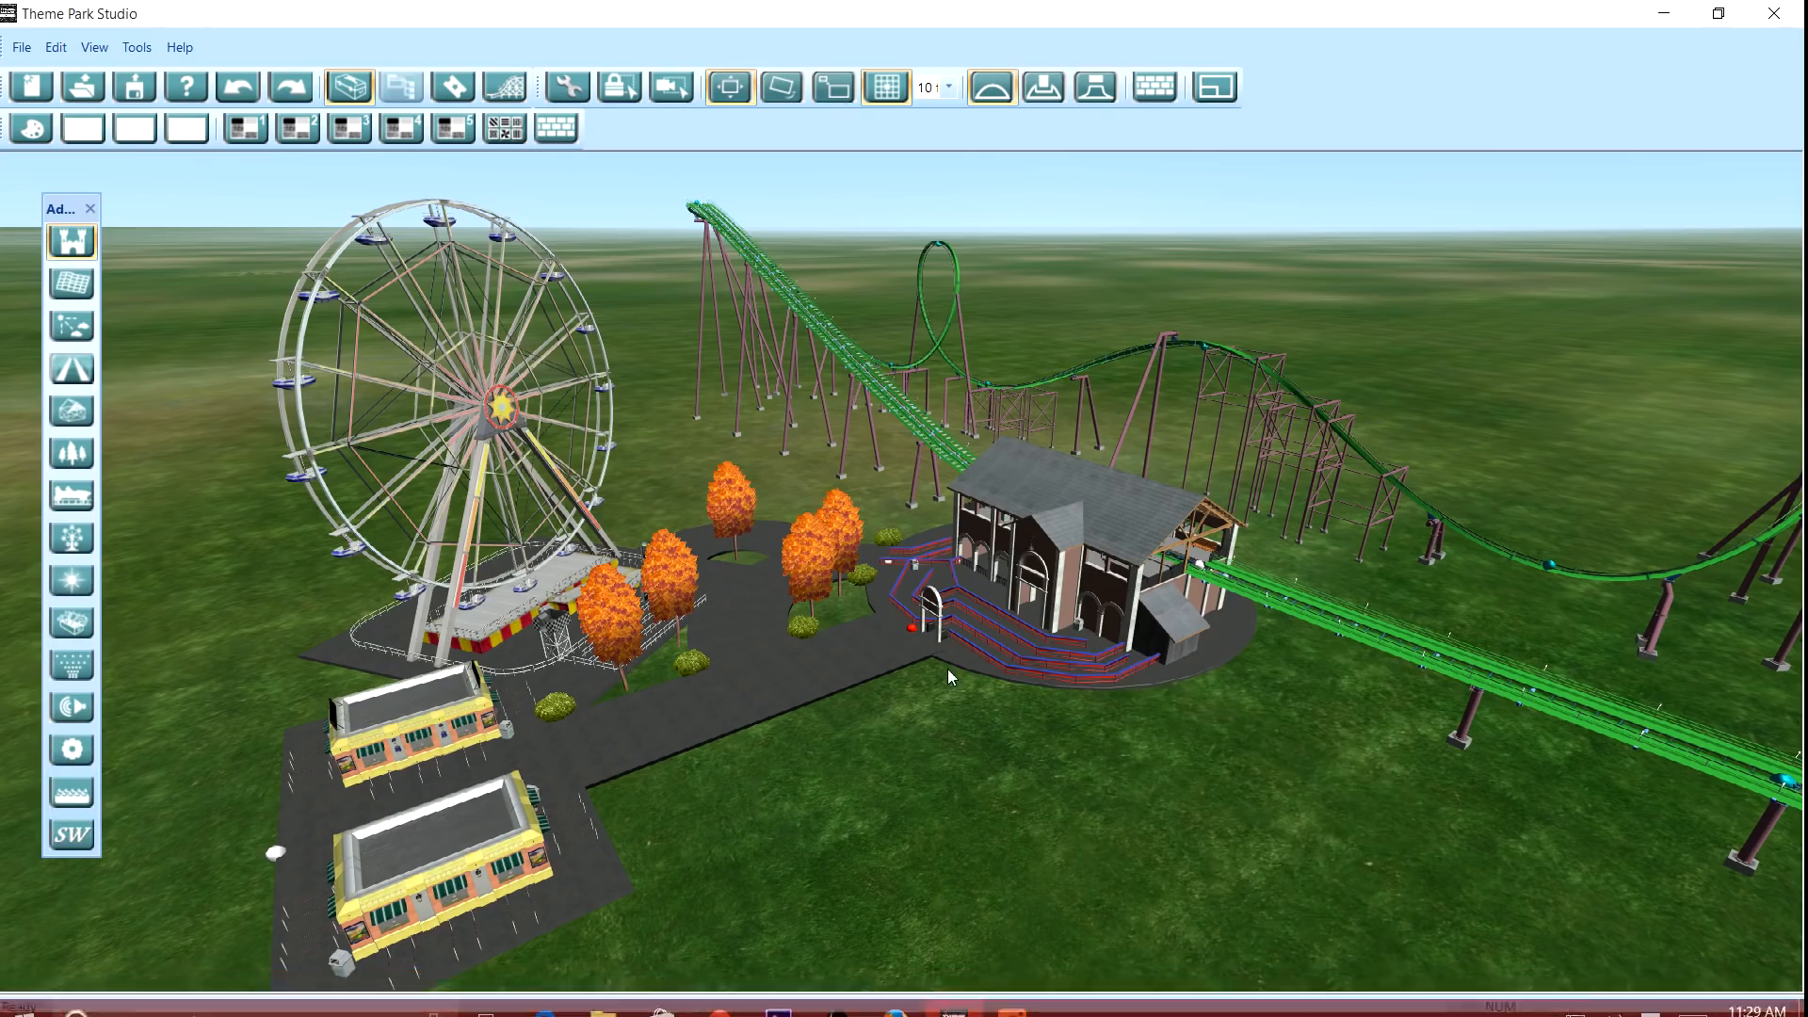
# Step: Examine the park's station, coaster loop and Ferris wheel in Theme Park Studio from low, high, near and far viewpoints
pyautogui.scroll(5, 777, 627)
pyautogui.moveTo(776, 626); pyautogui.dragTo(965, 689)
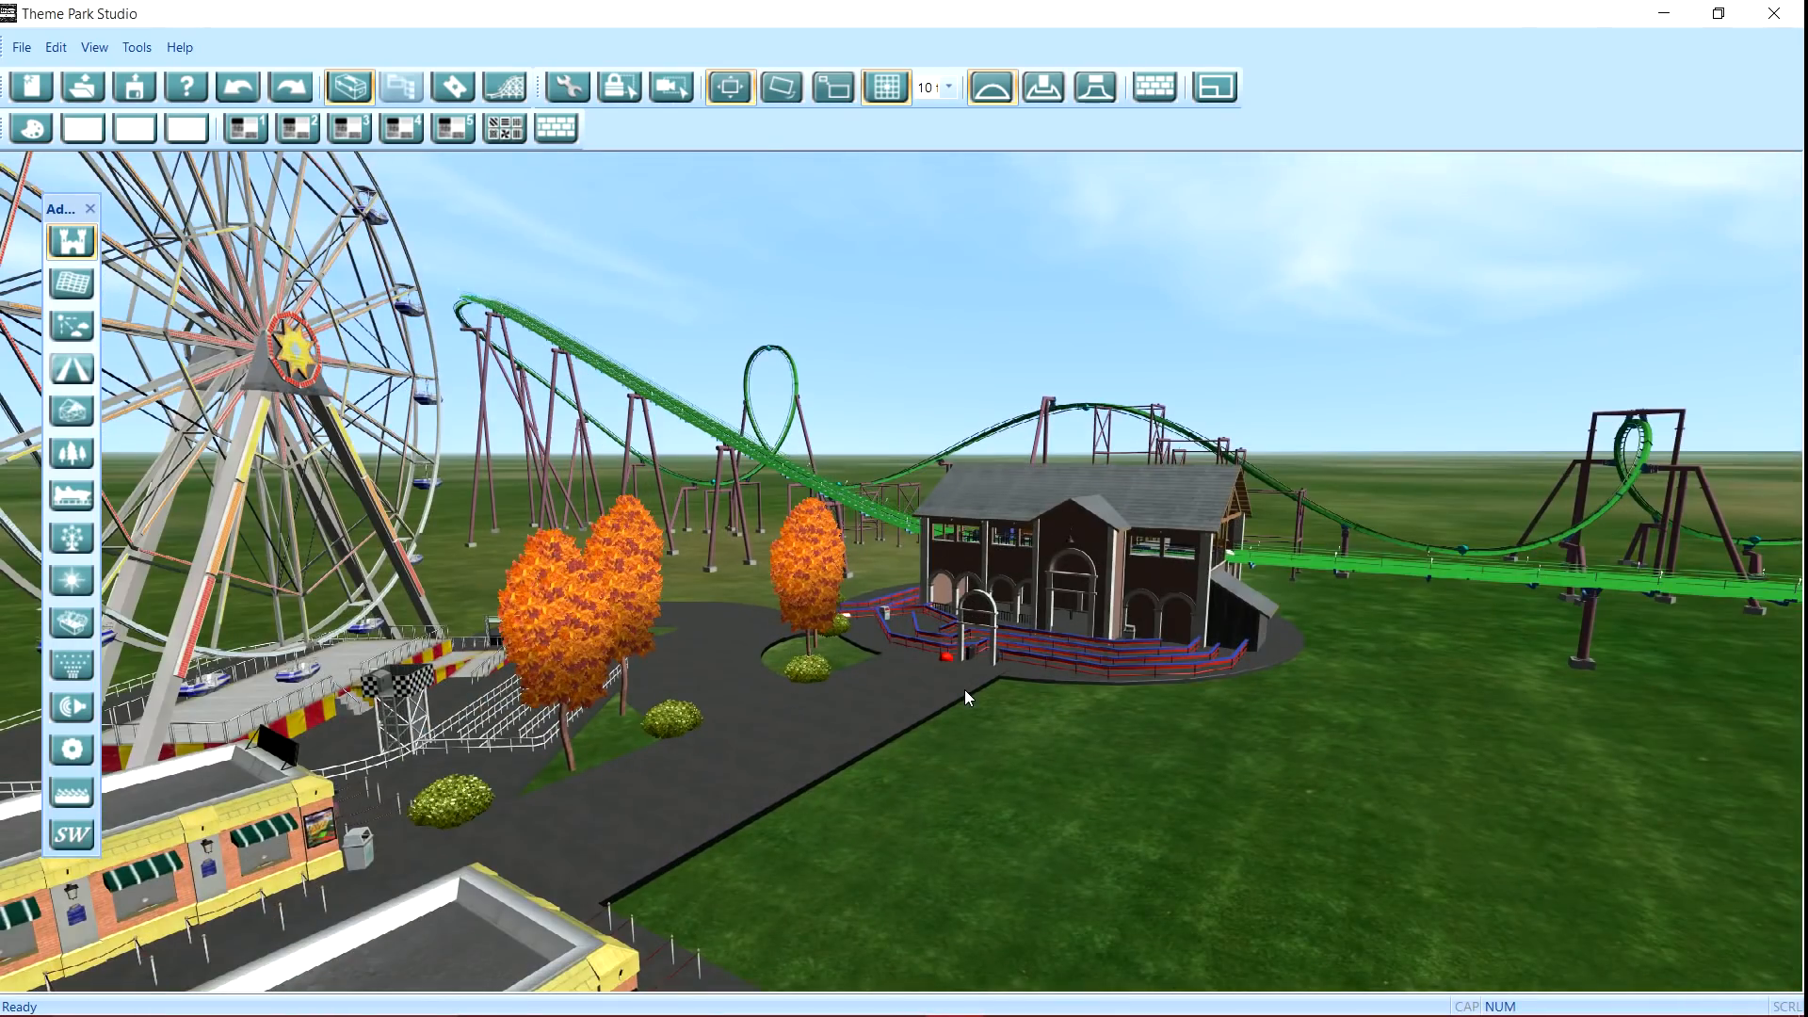
pyautogui.scroll(-5, 963, 670)
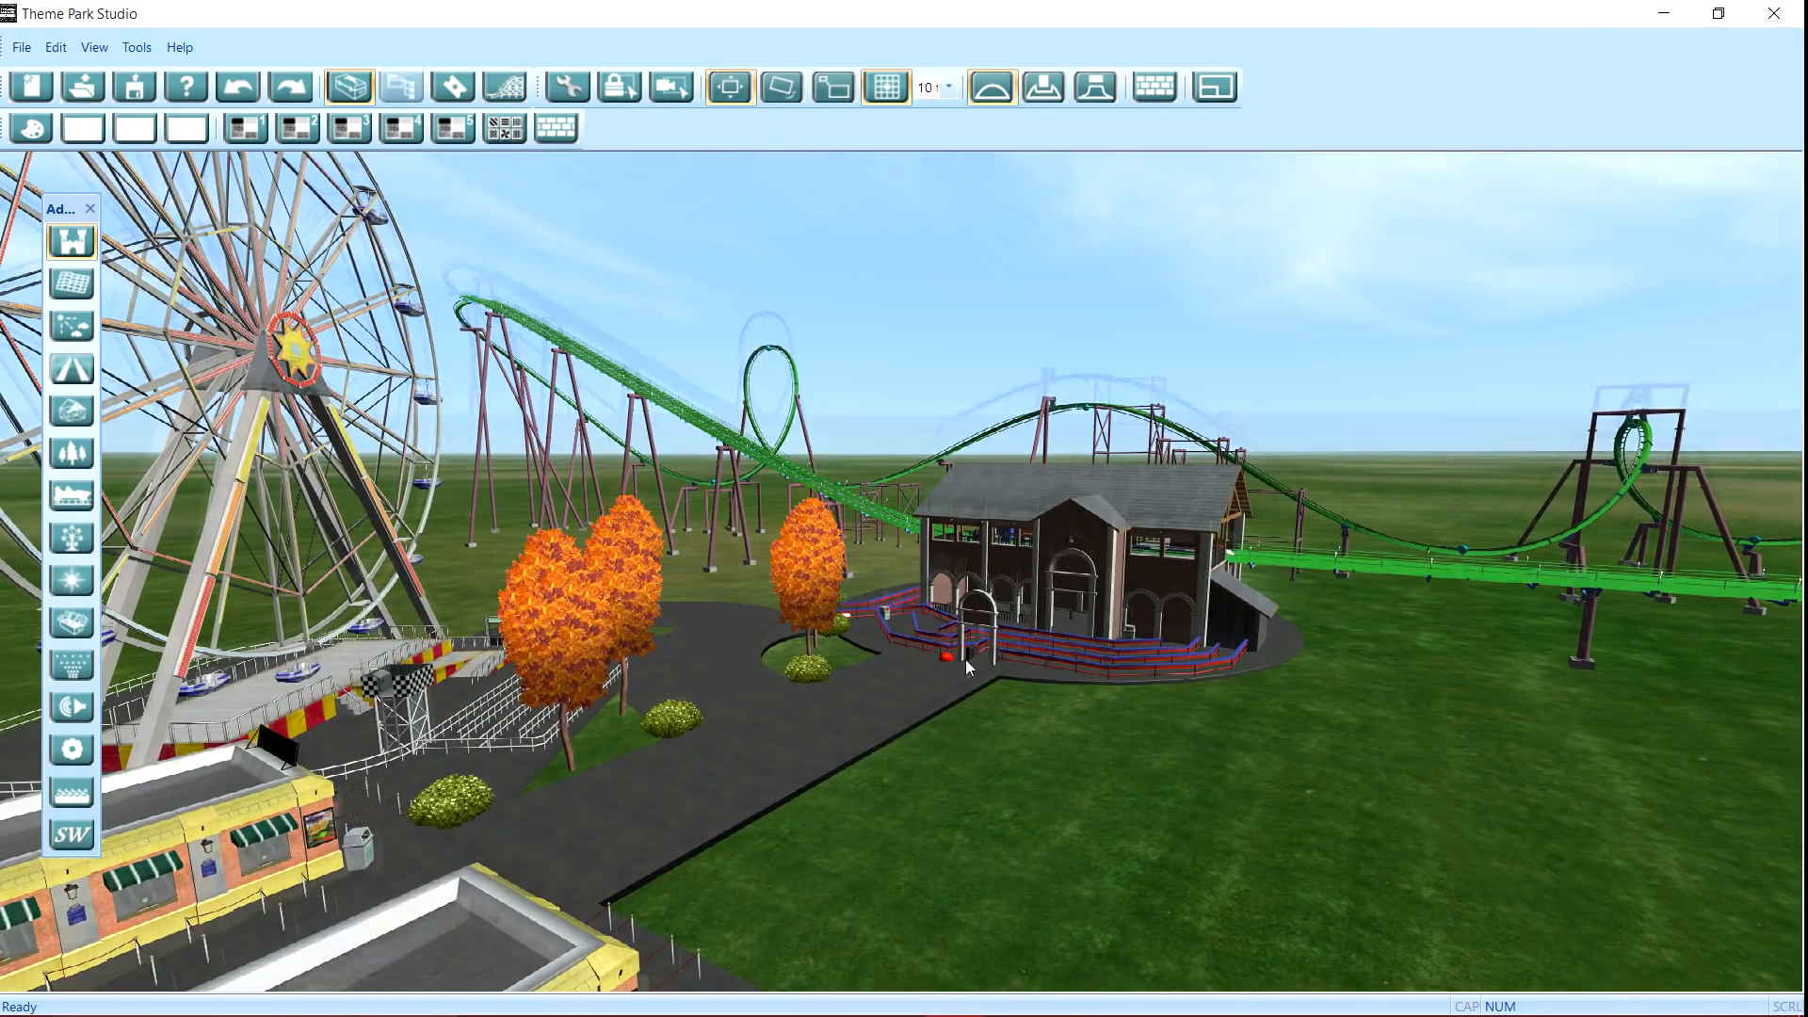
pyautogui.scroll(-2, 959, 669)
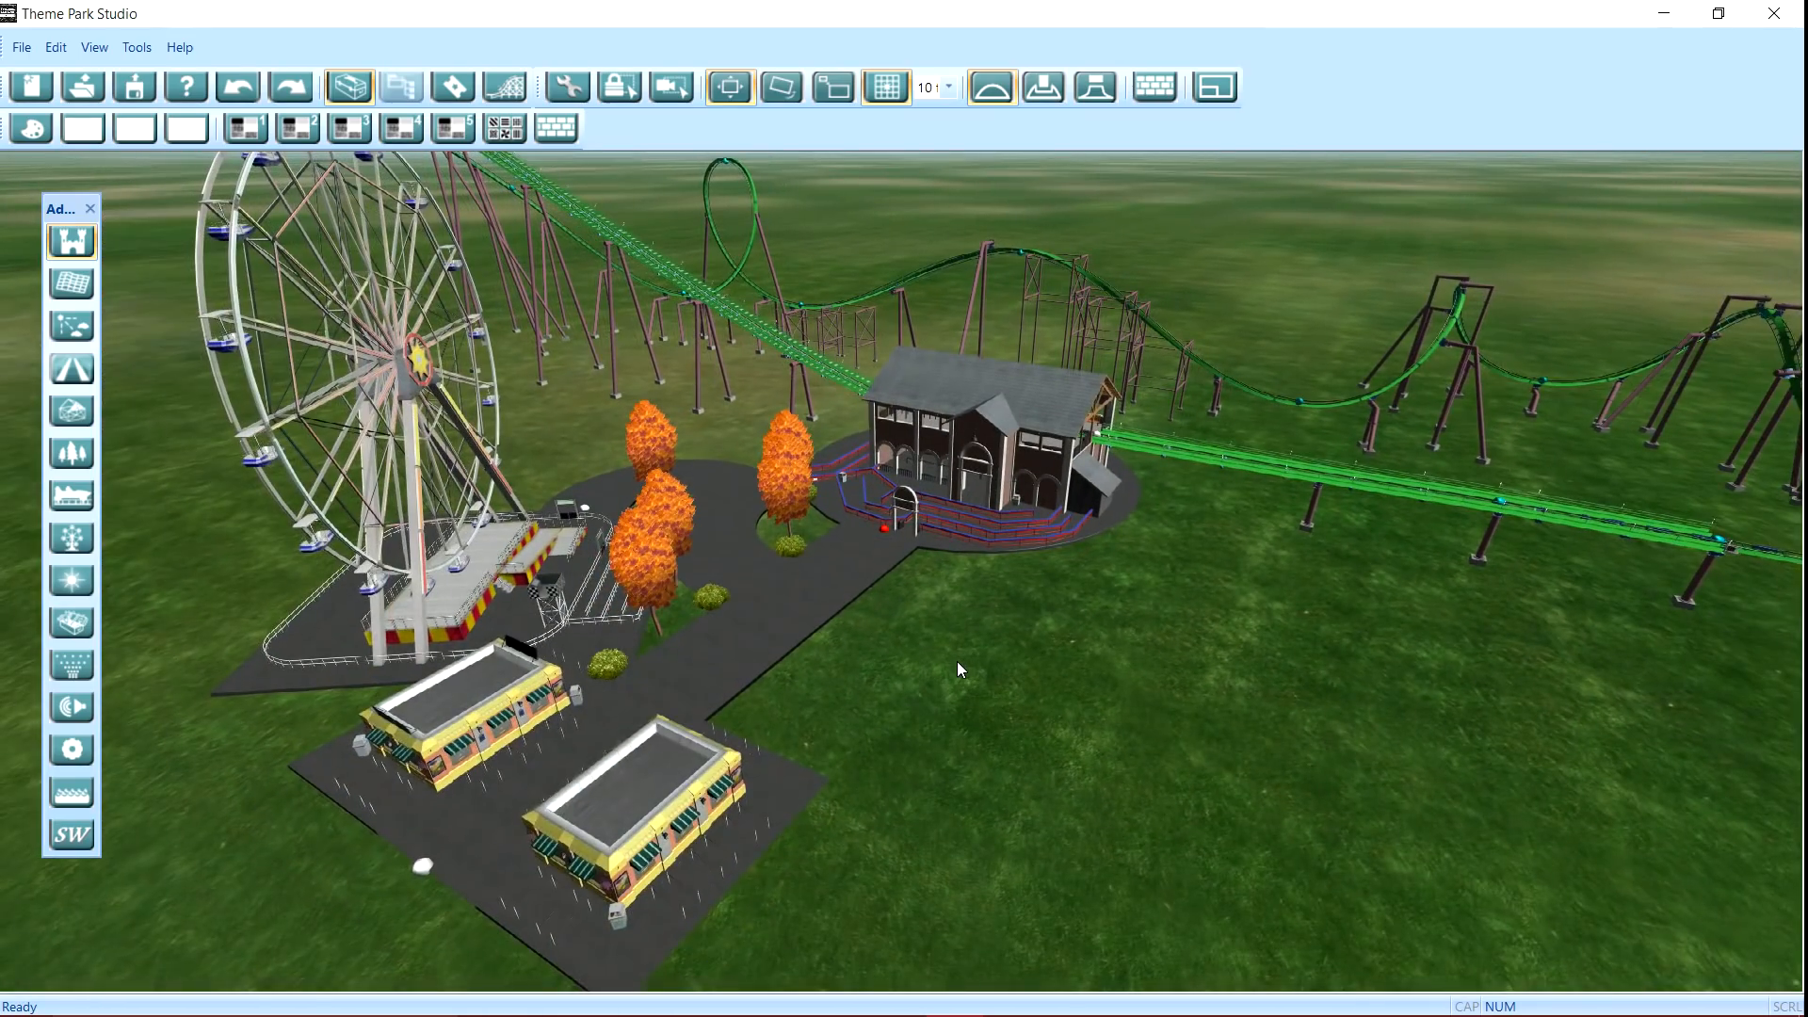
pyautogui.scroll(6, 959, 669)
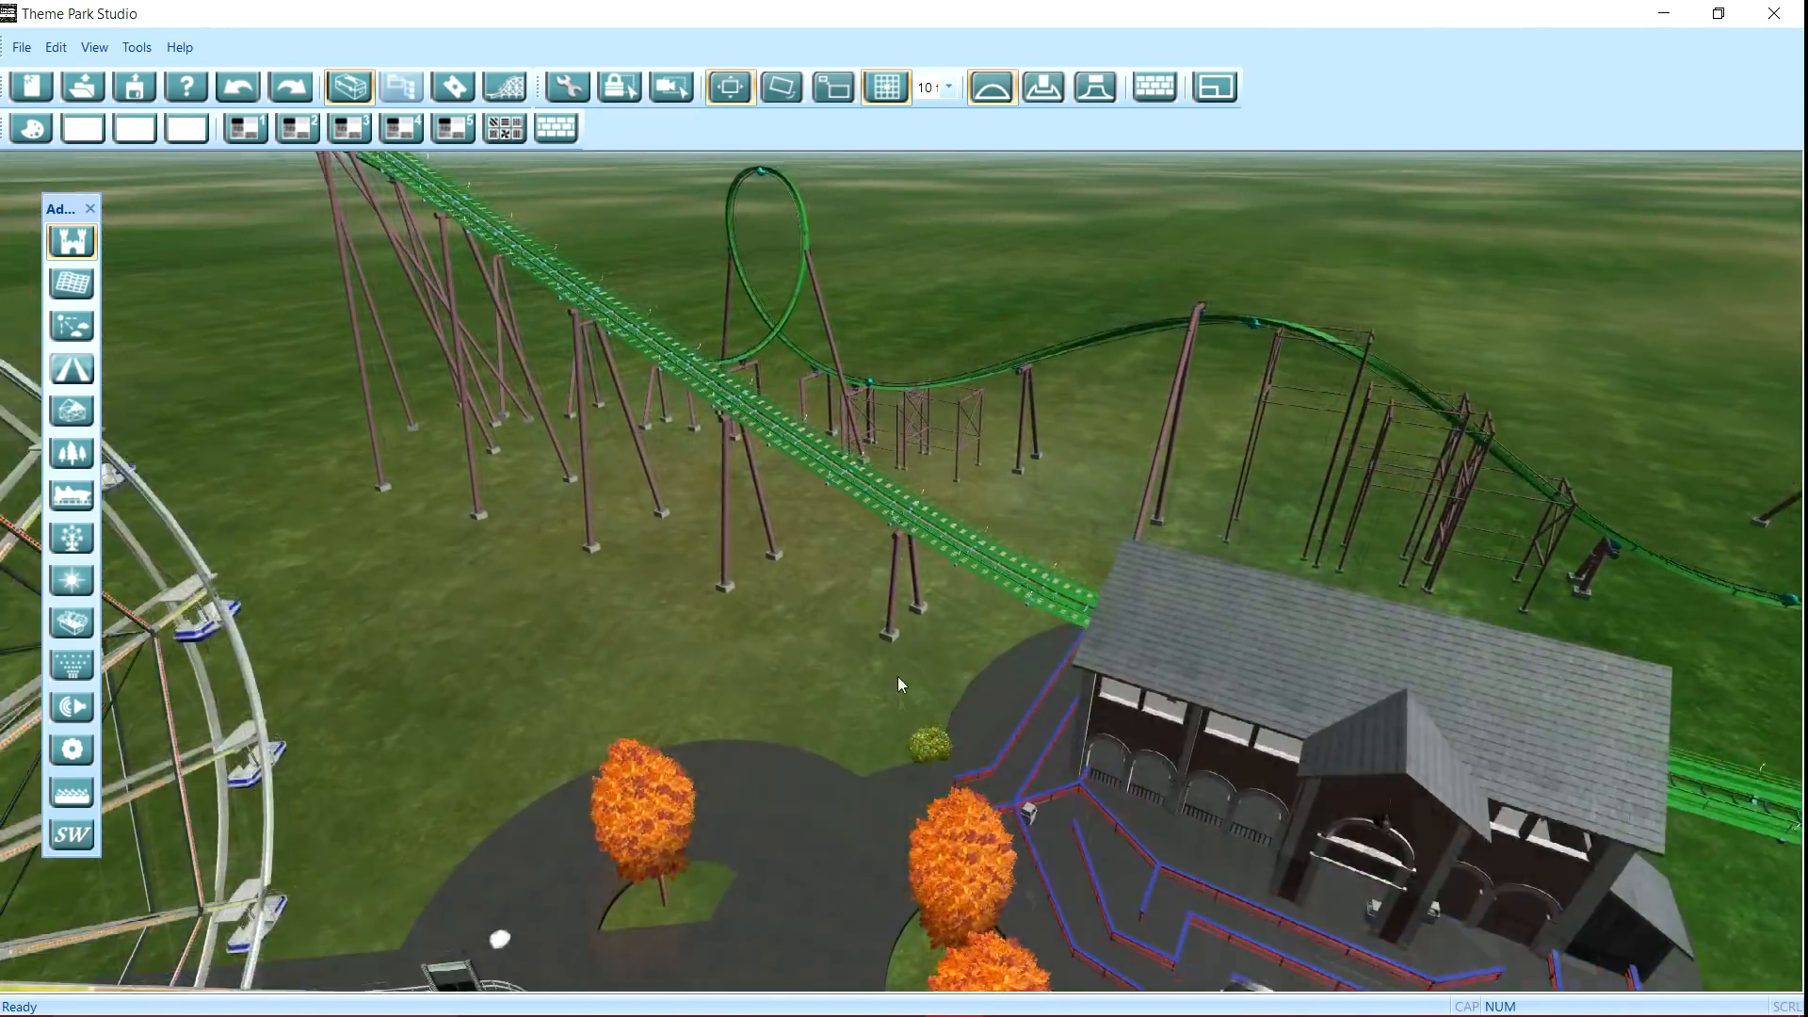
pyautogui.scroll(-8, 899, 697)
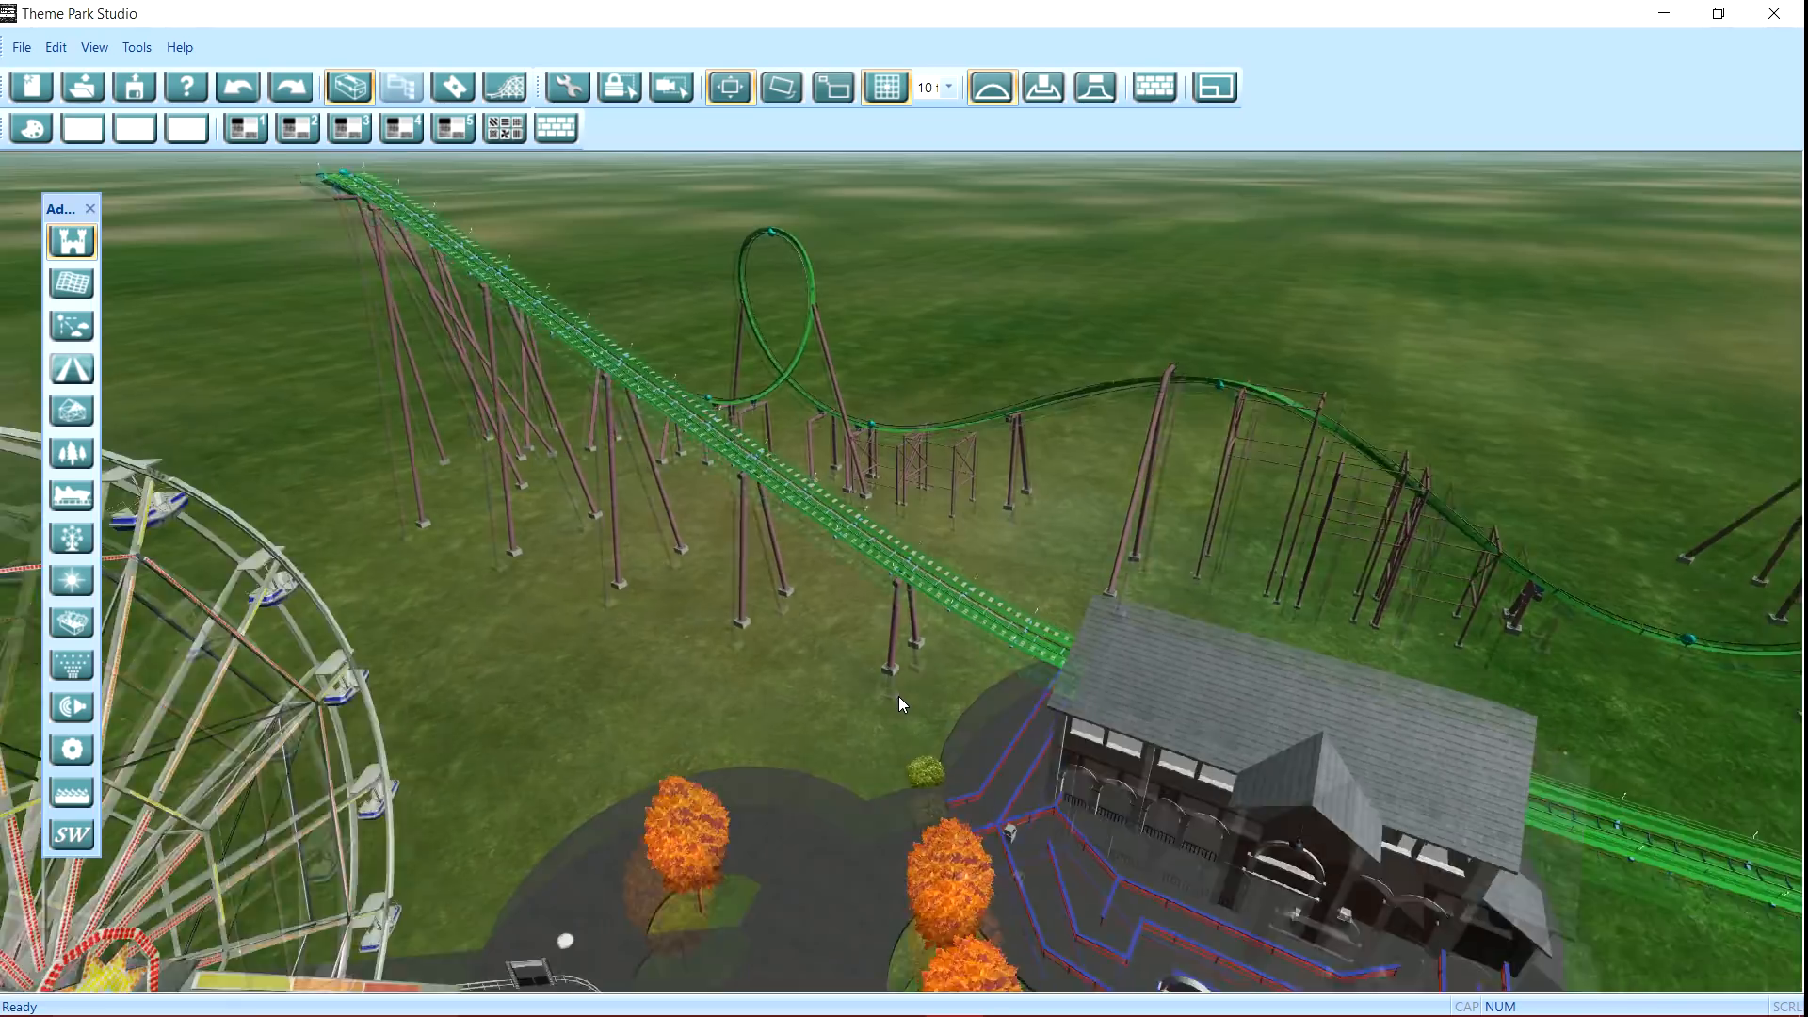
pyautogui.moveTo(899, 697); pyautogui.dragTo(714, 818)
pyautogui.scroll(3, 720, 794)
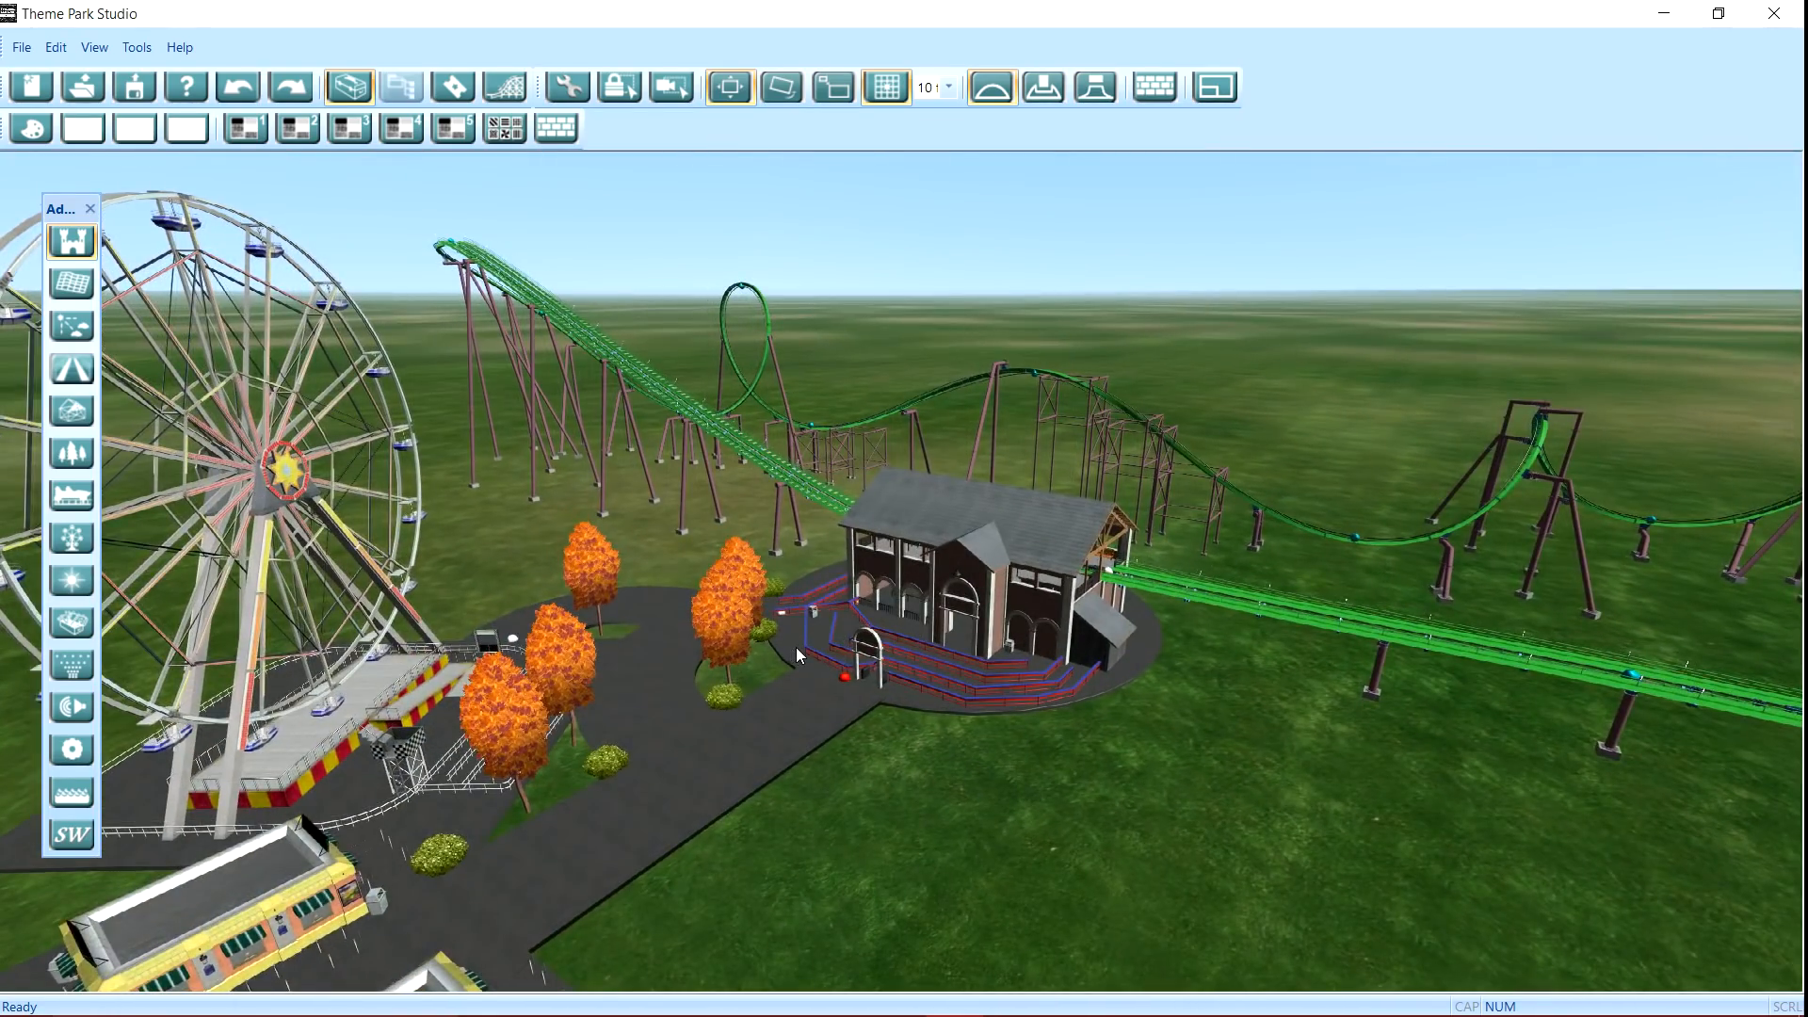
pyautogui.moveTo(688, 676); pyautogui.dragTo(725, 612)
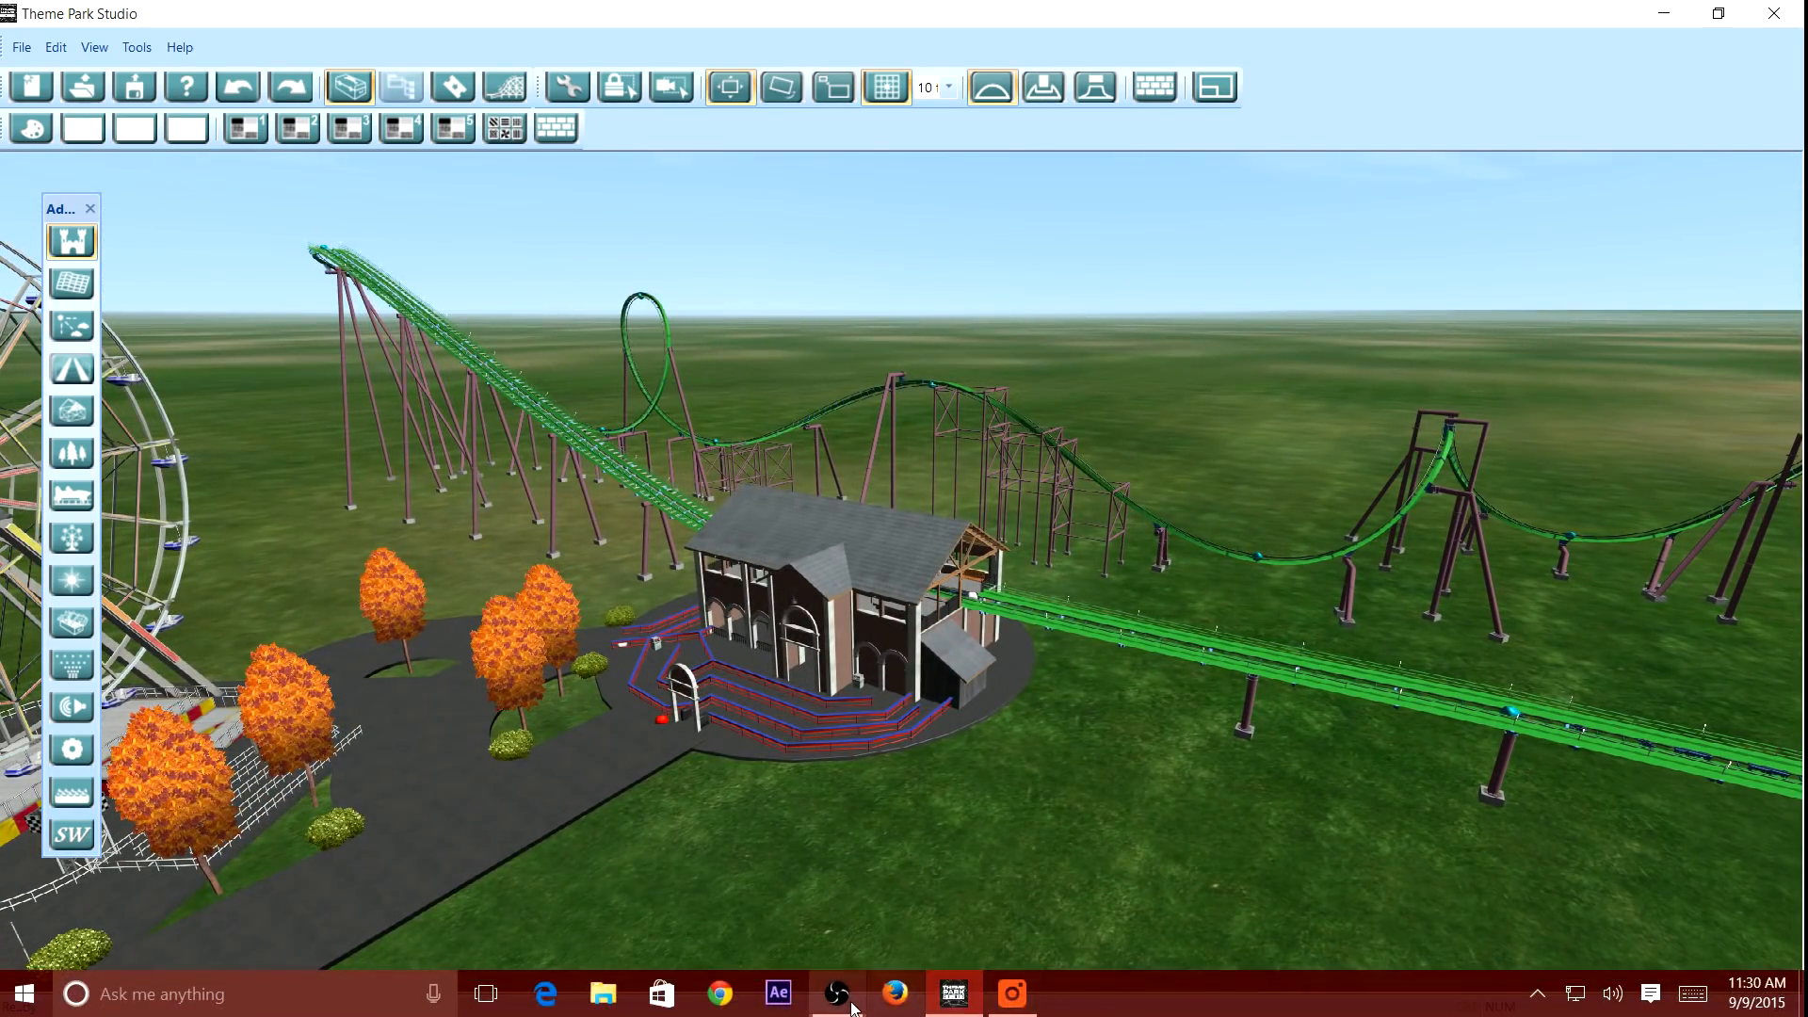
# Step: Return to Open Broadcaster Software and look over the source types available for the desktop capture scene
pyautogui.click(851, 1004)
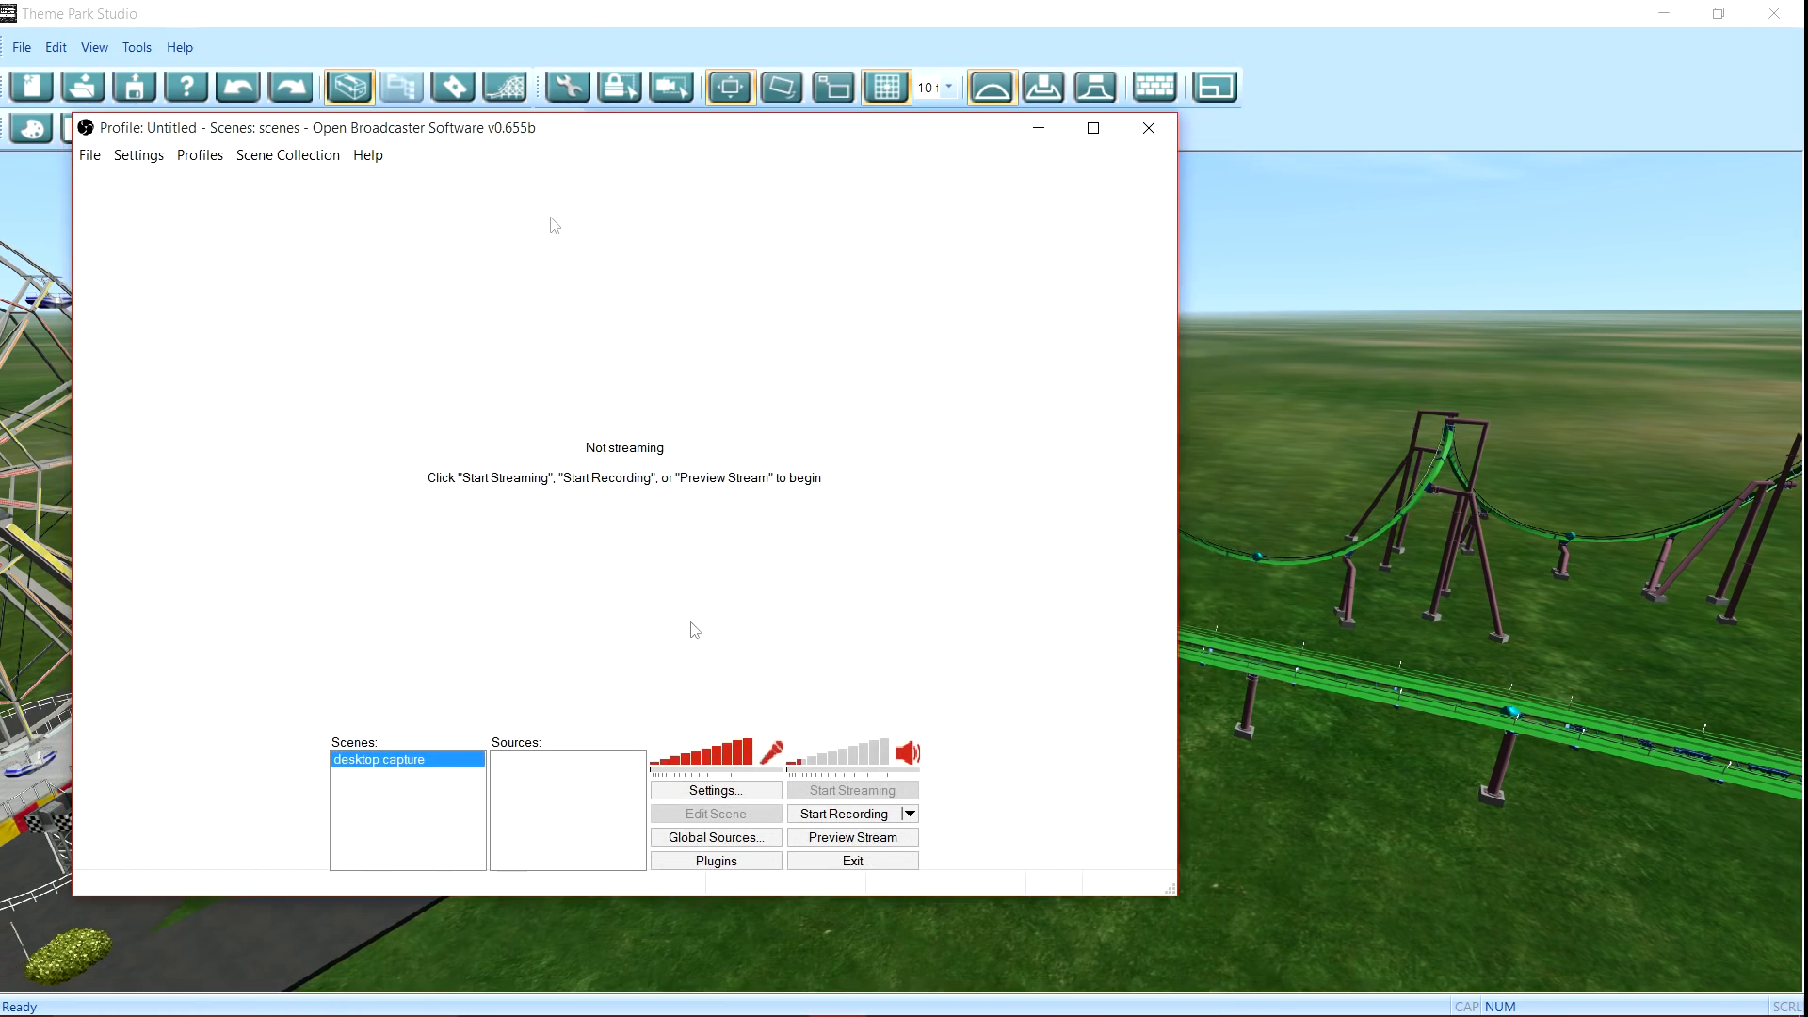
pyautogui.moveTo(565, 796)
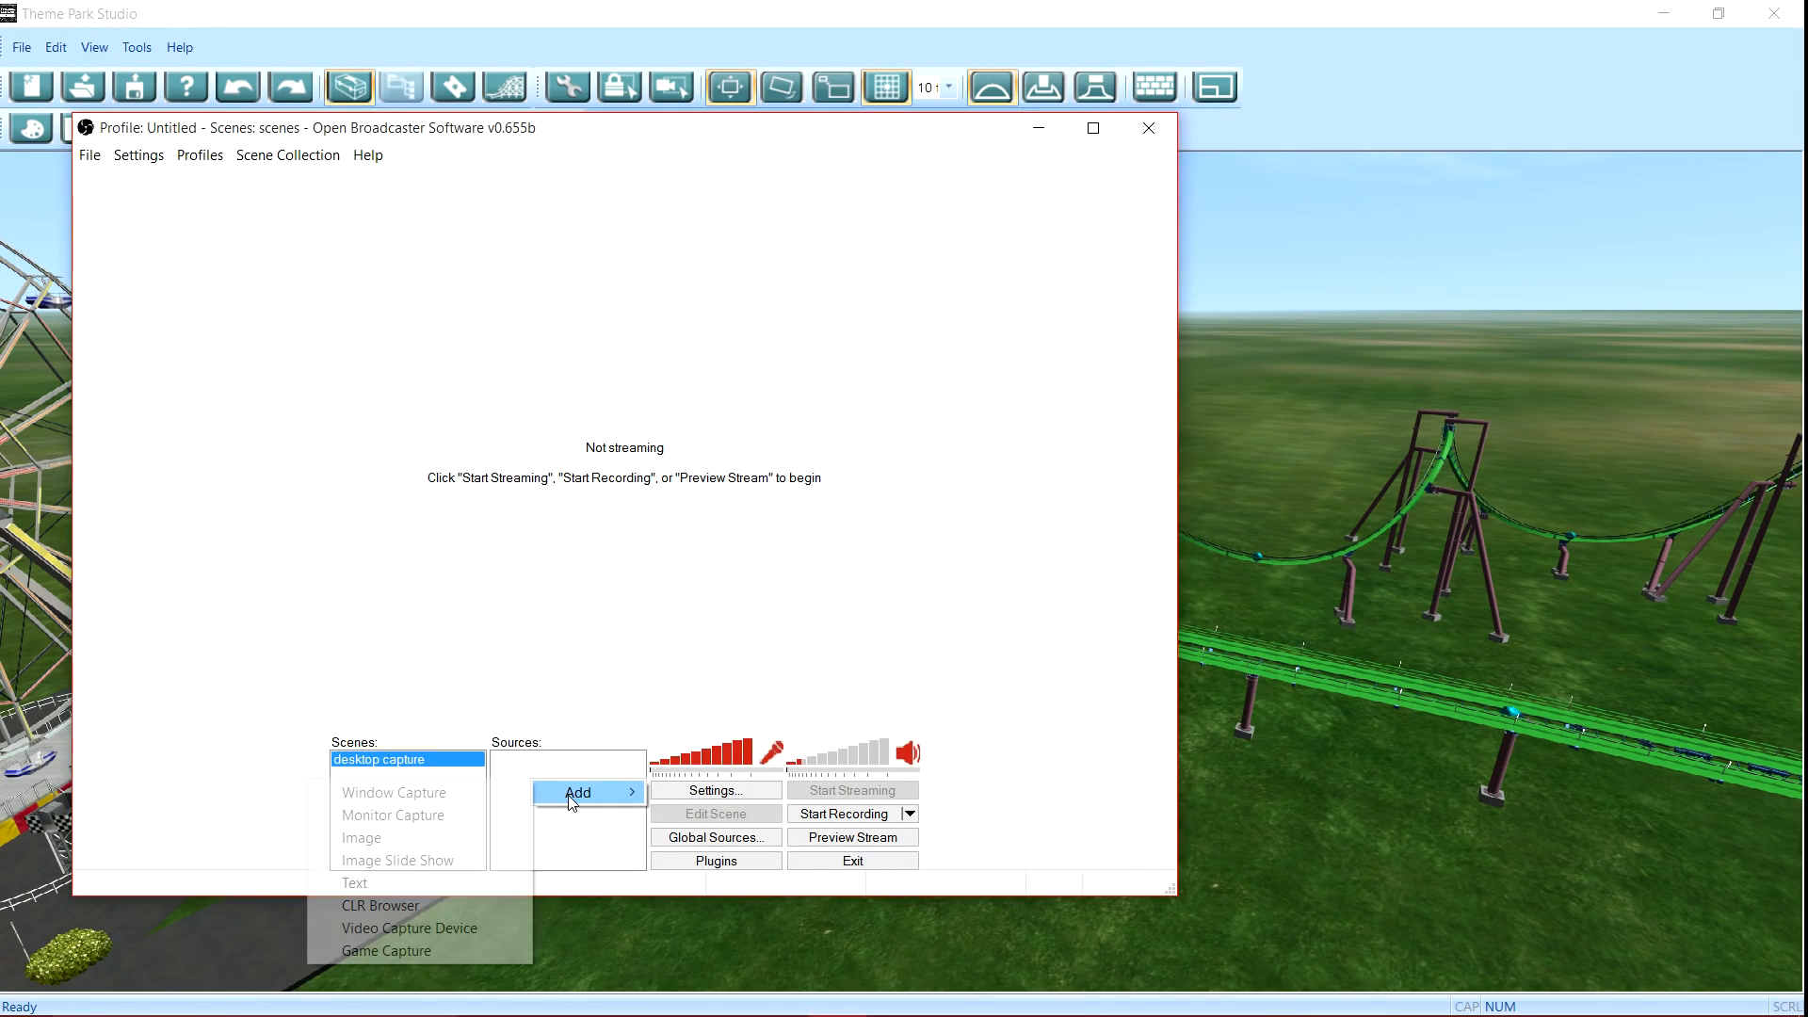
pyautogui.click(624, 681)
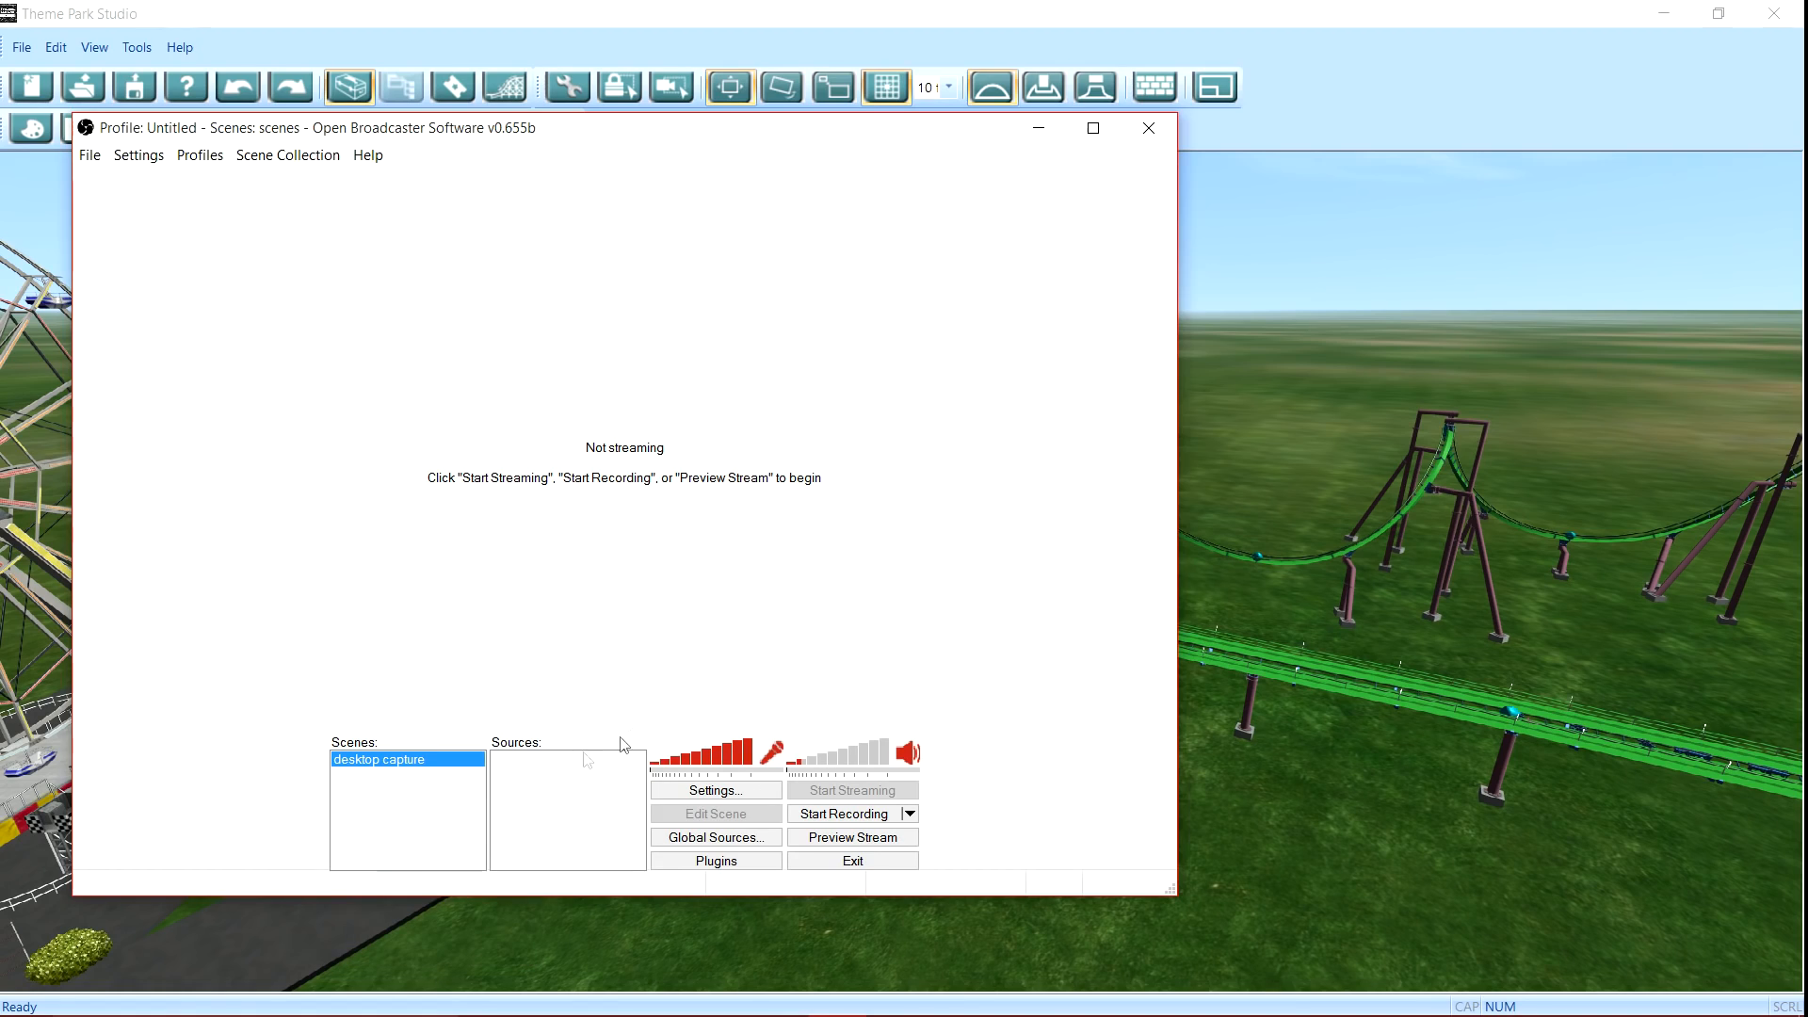
pyautogui.moveTo(620, 791)
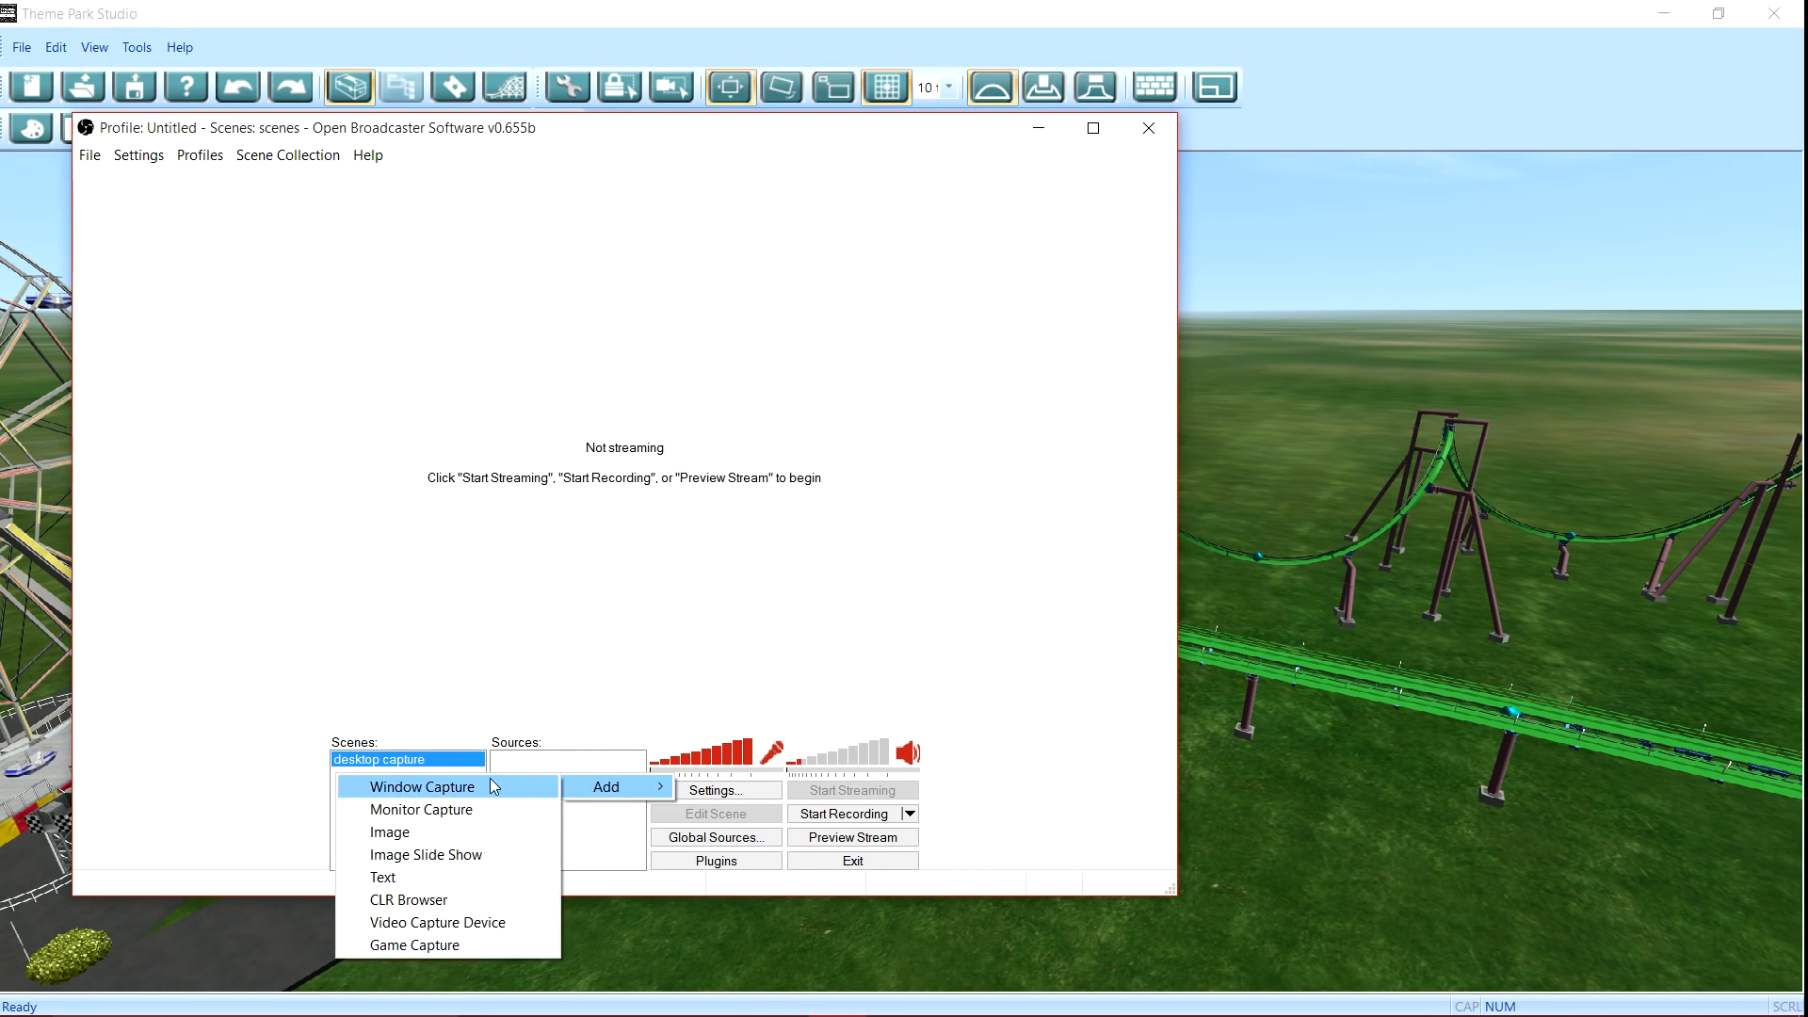
pyautogui.click(572, 668)
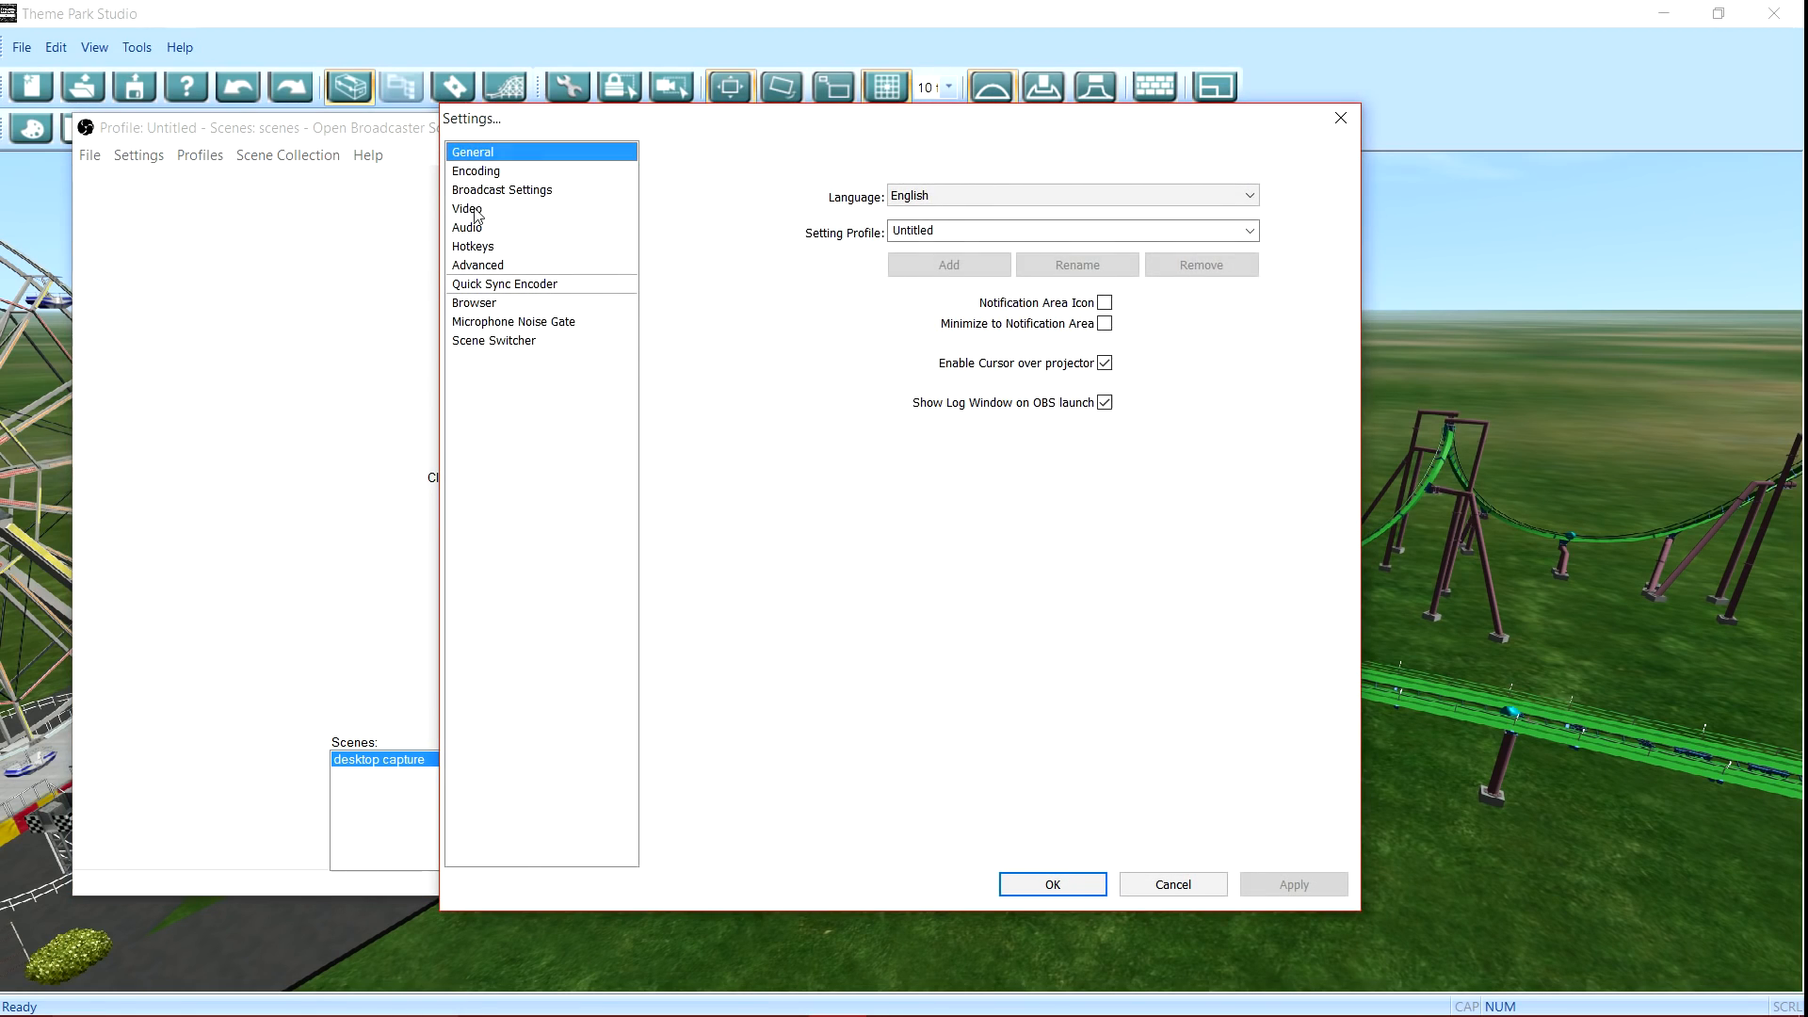
# Step: Review the custom base resolution in the video settings, then briefly preview the empty scene
pyautogui.click(476, 210)
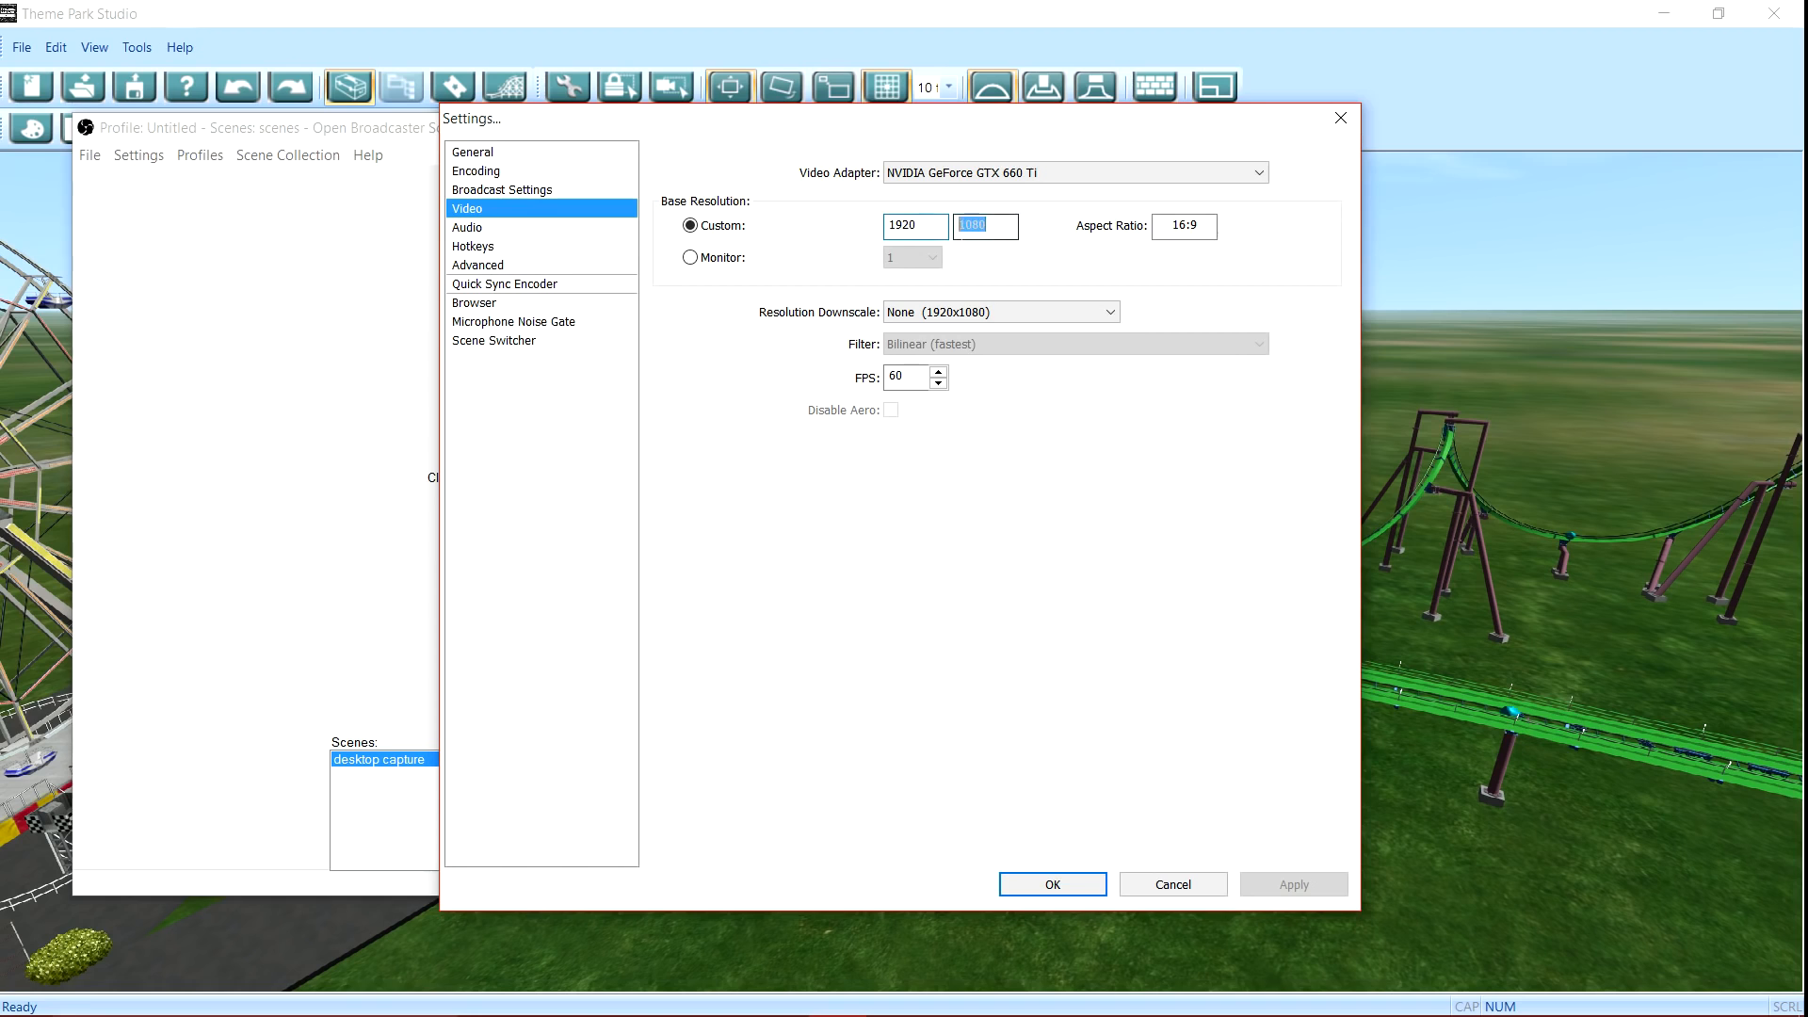
pyautogui.click(1158, 886)
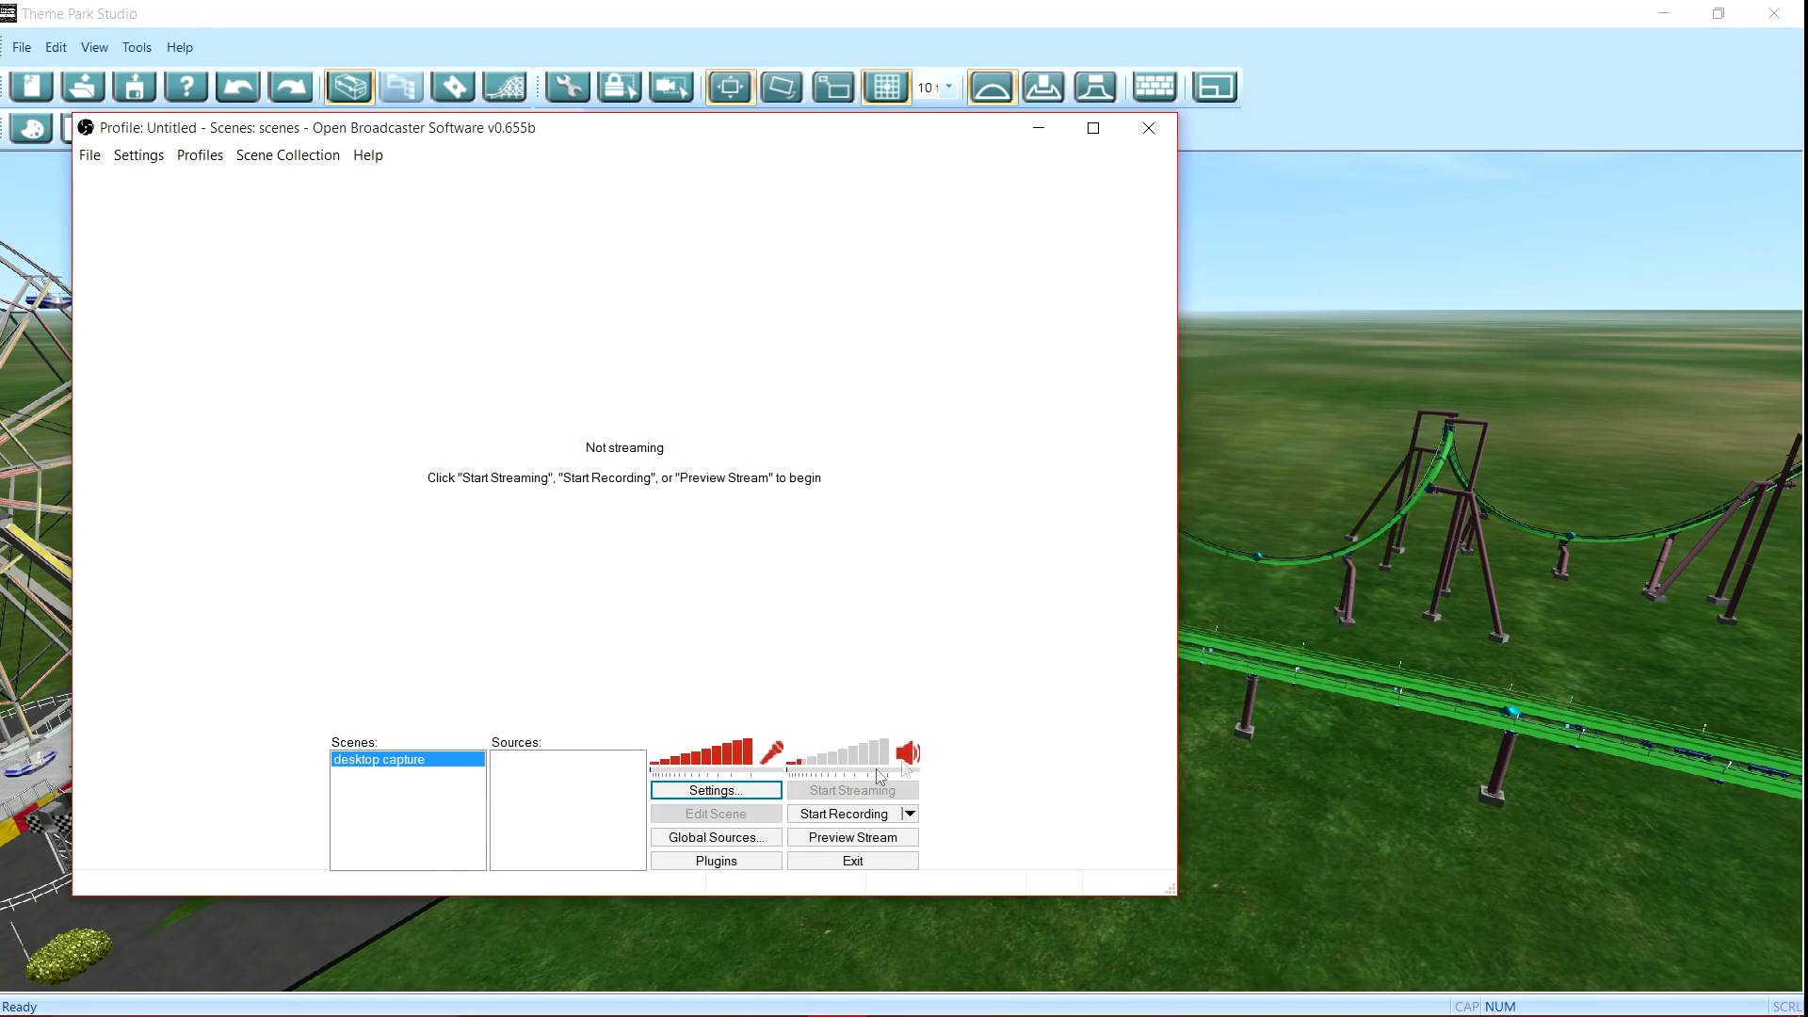
pyautogui.click(848, 838)
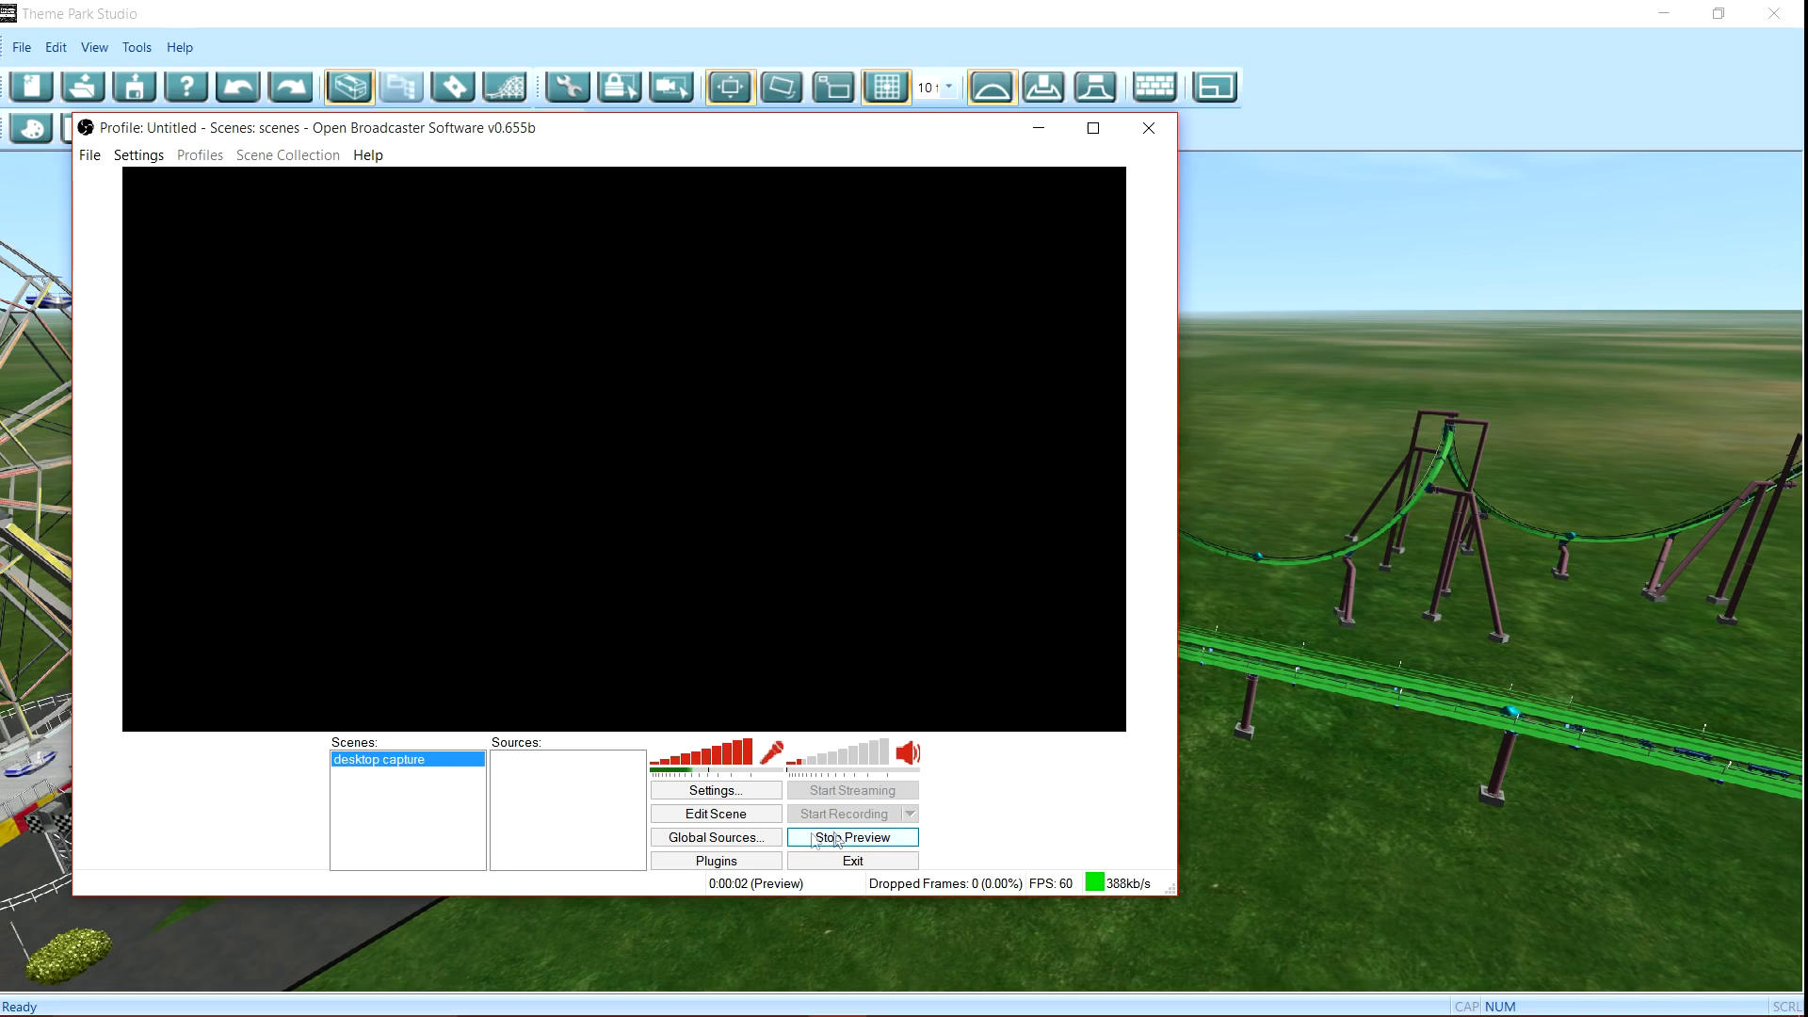
# Step: Add a Game Capture source for Theme Park Studio to the desktop capture scene
pyautogui.rightClick(544, 814)
pyautogui.moveTo(583, 820)
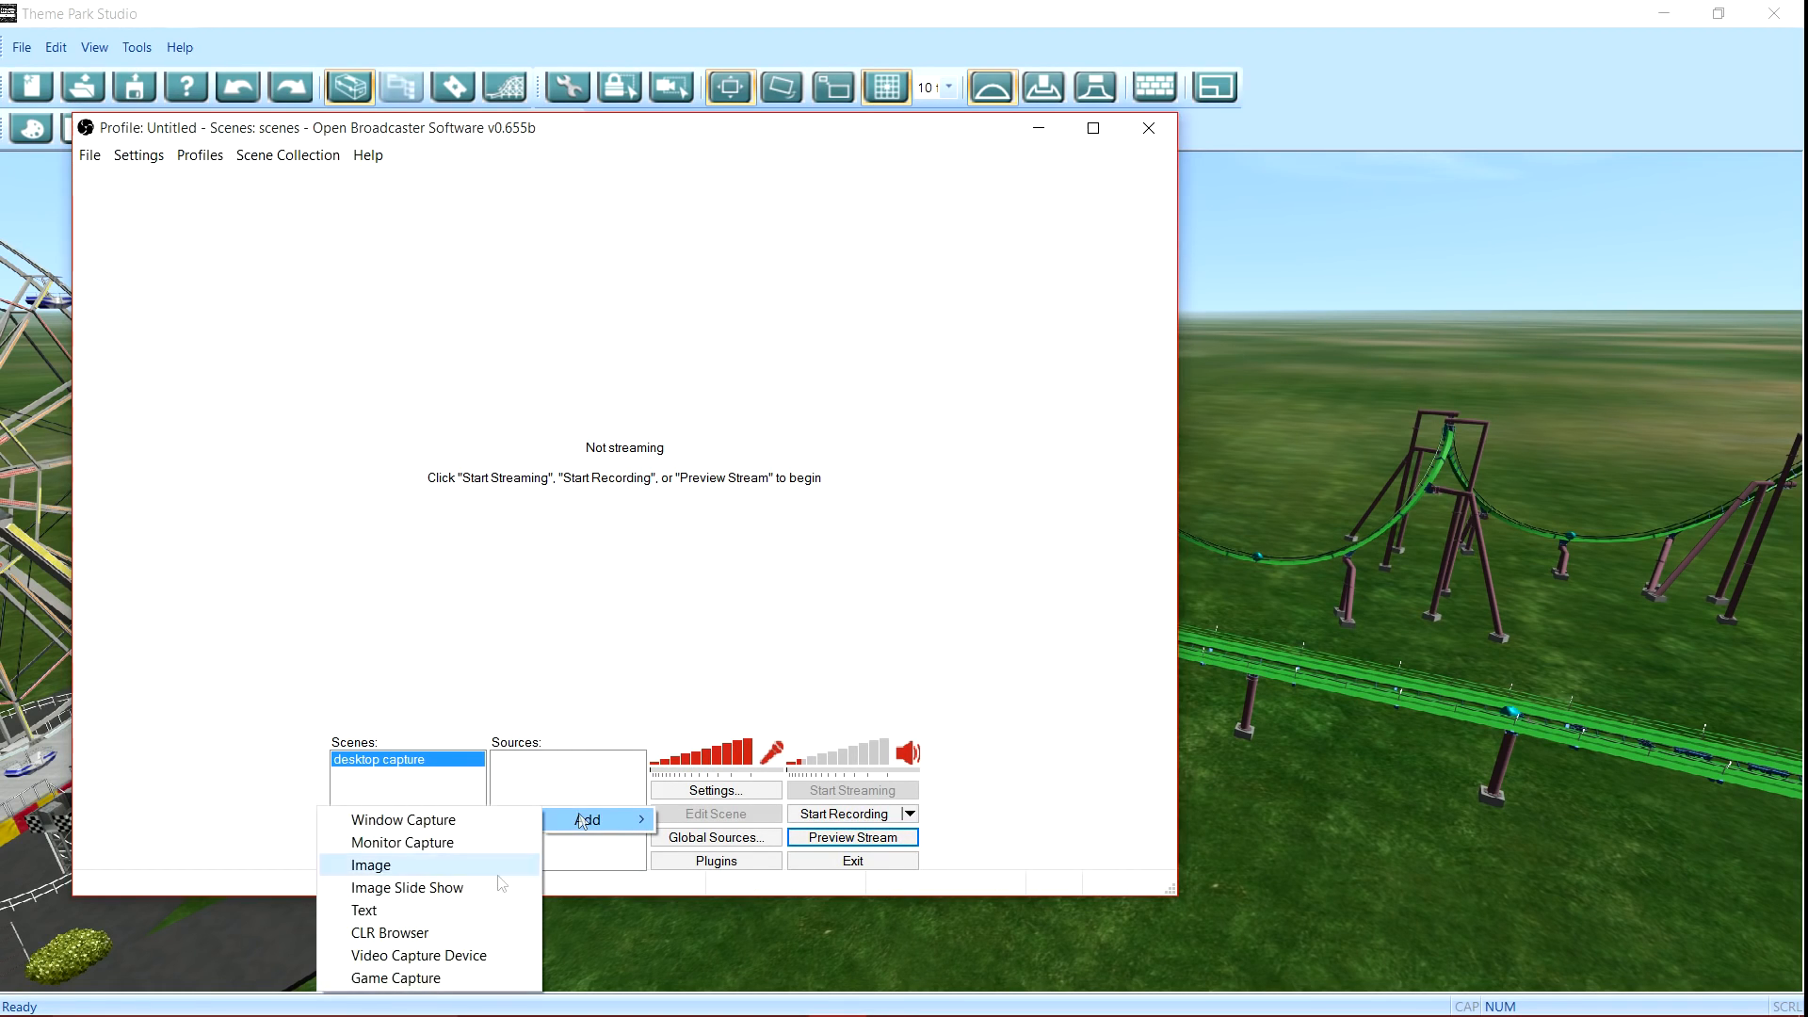
pyautogui.click(426, 980)
pyautogui.click(953, 545)
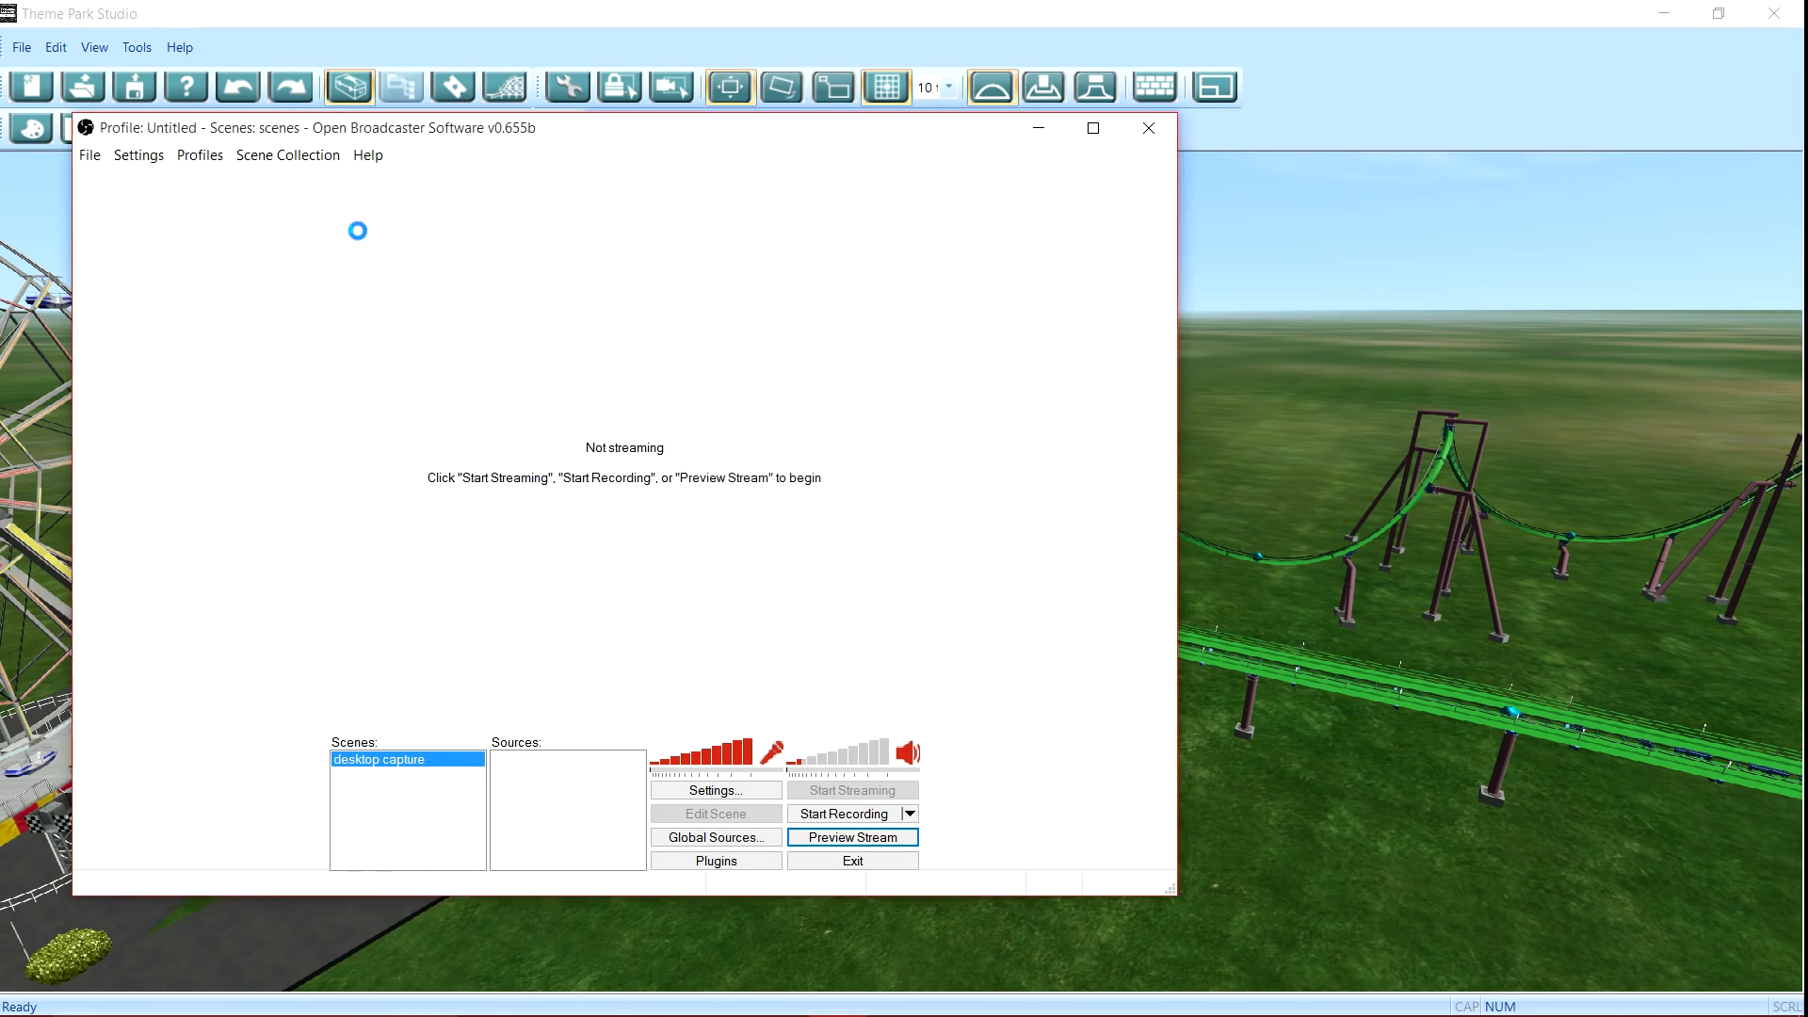
pyautogui.click(388, 250)
pyautogui.click(438, 296)
pyautogui.click(827, 702)
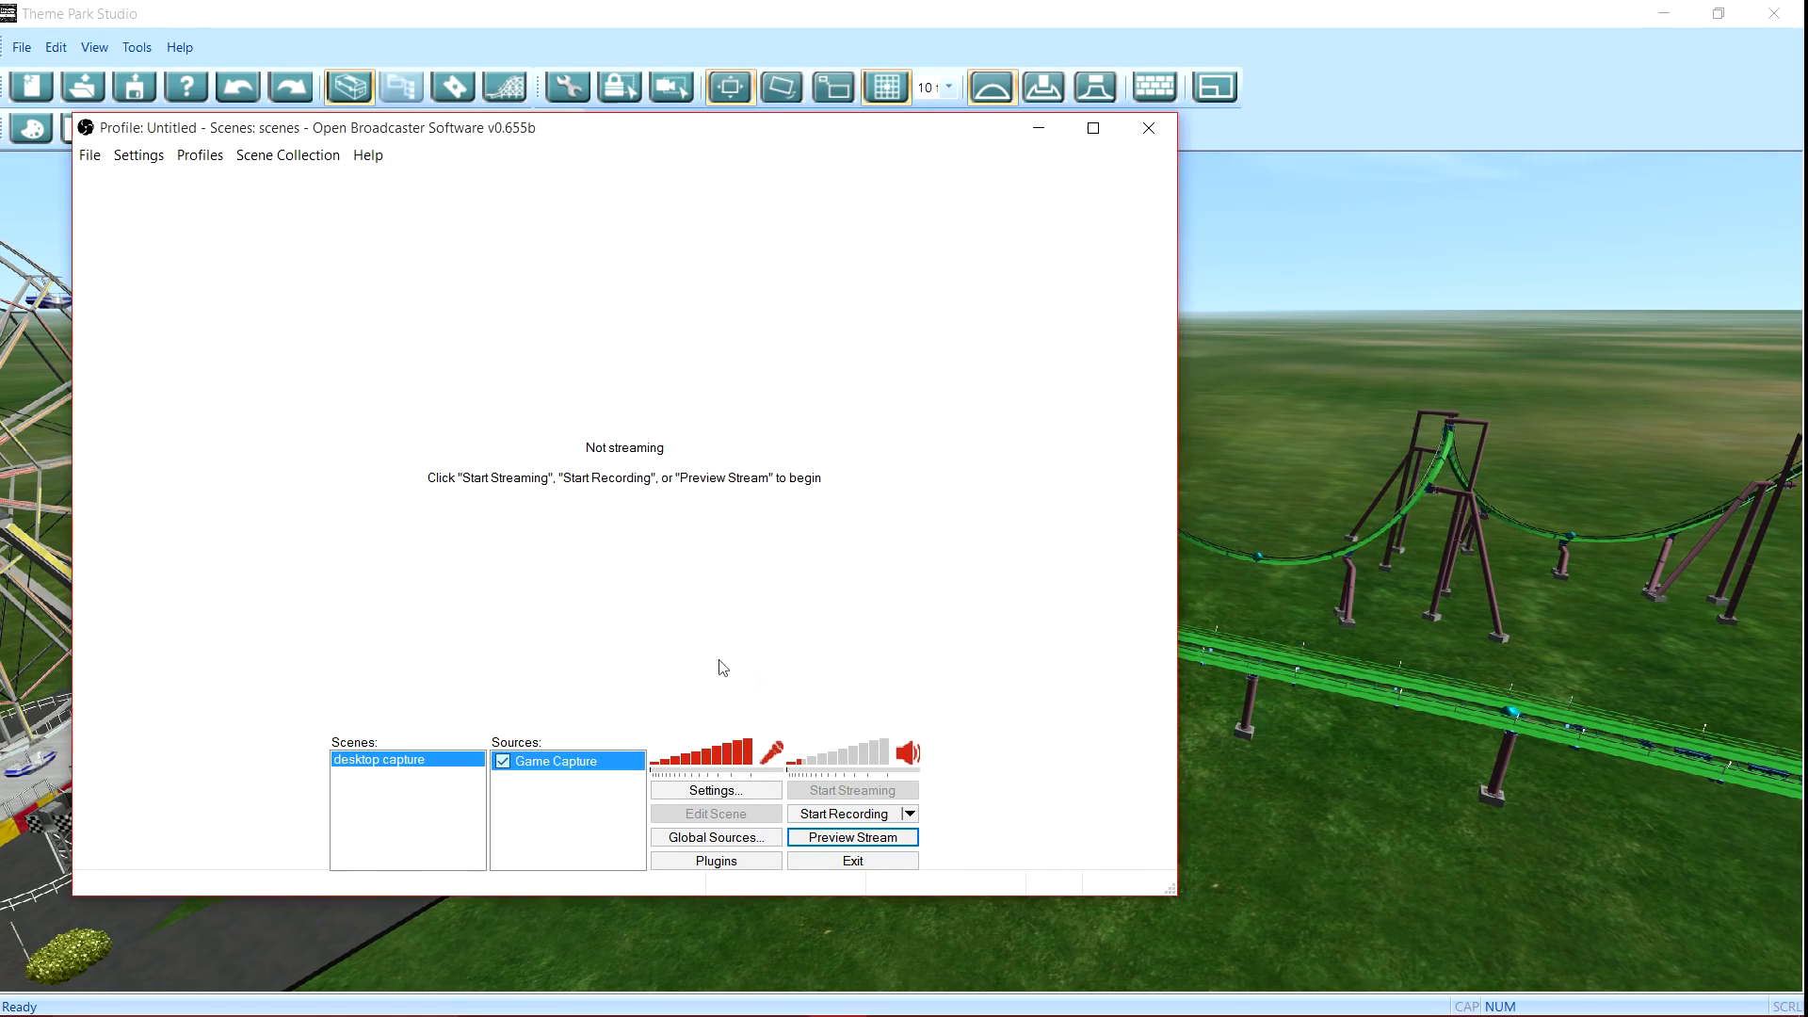
# Step: Preview the Game Capture source with scene editing enabled, shrink it from its corner and scale it back to fill the frame
pyautogui.click(854, 840)
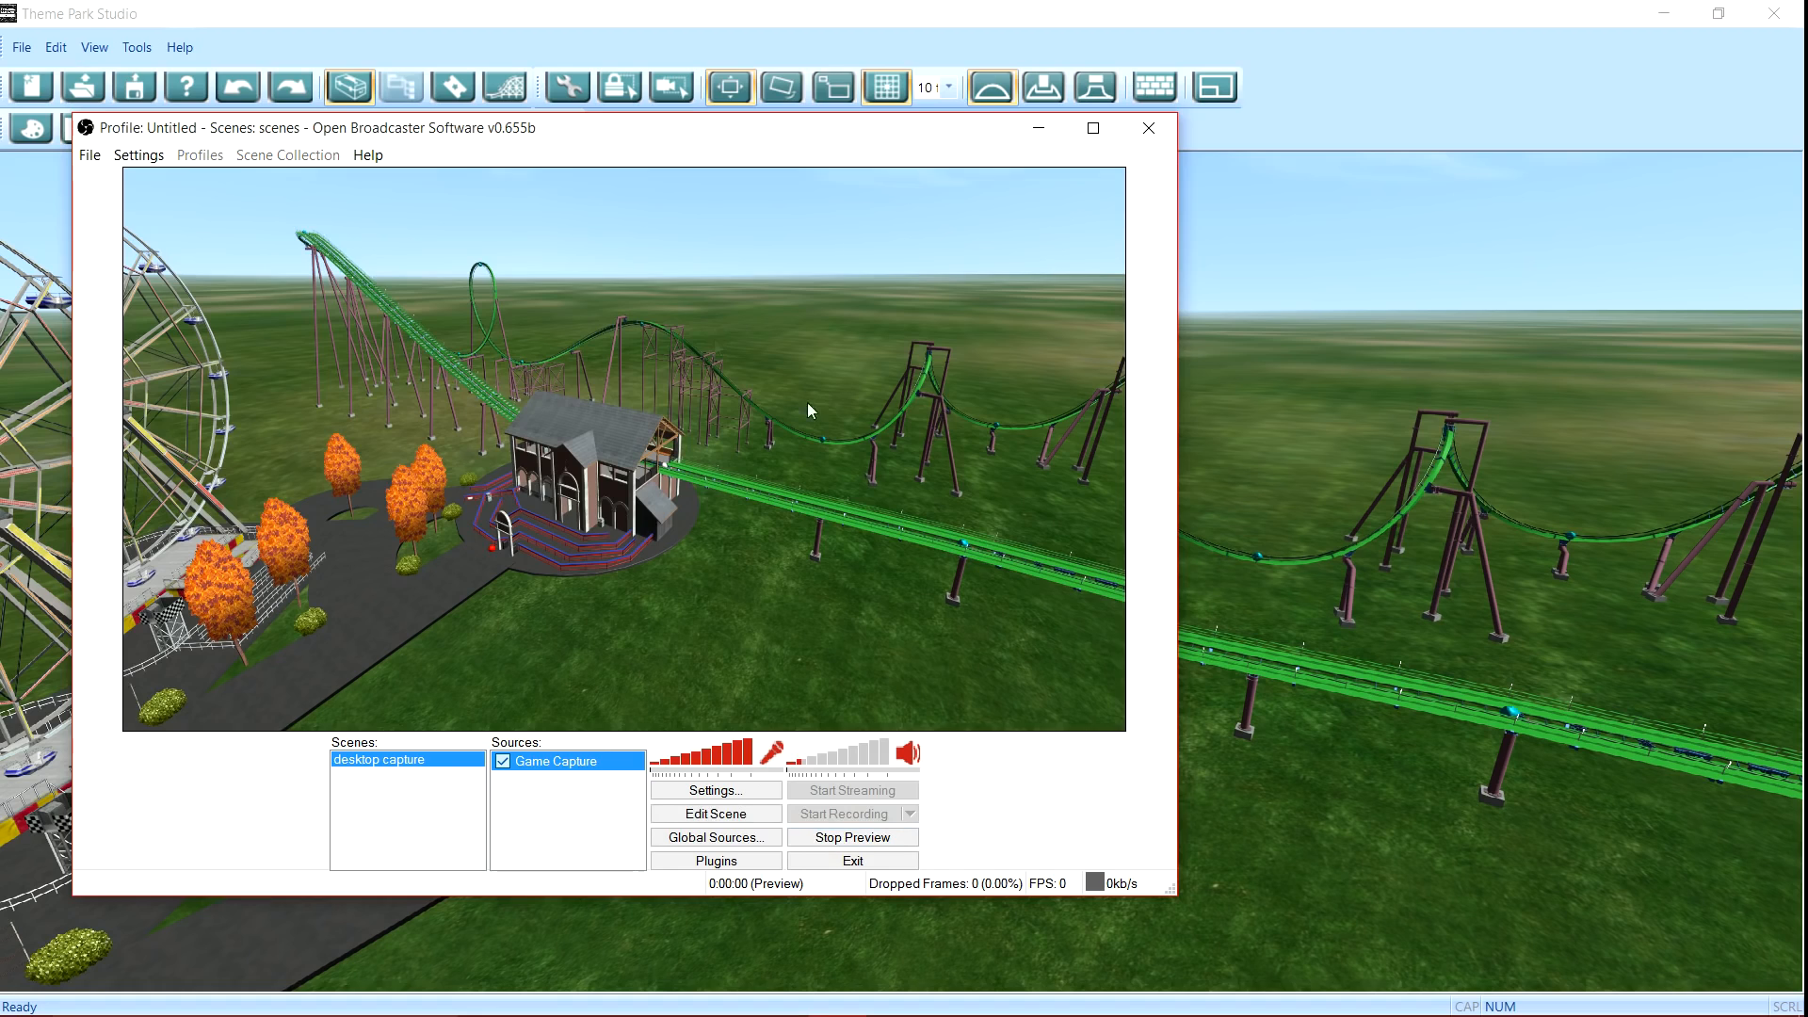
pyautogui.click(682, 821)
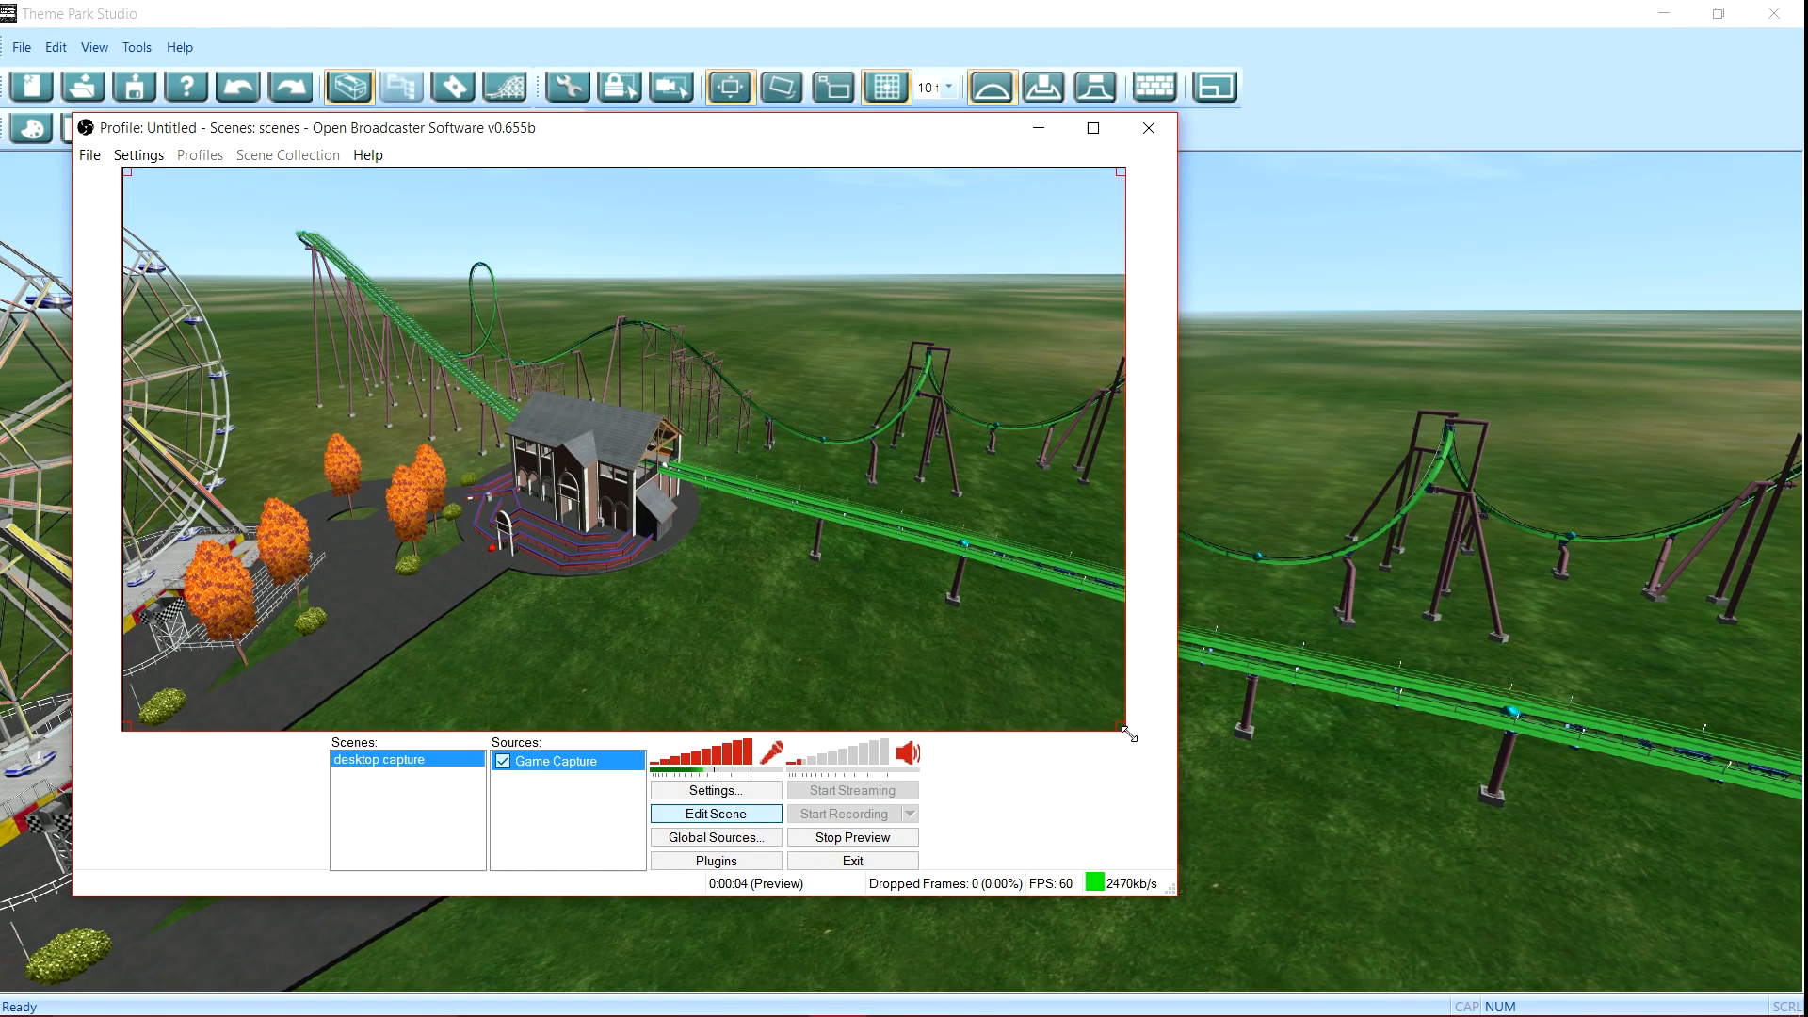
pyautogui.moveTo(1129, 733); pyautogui.dragTo(1069, 690)
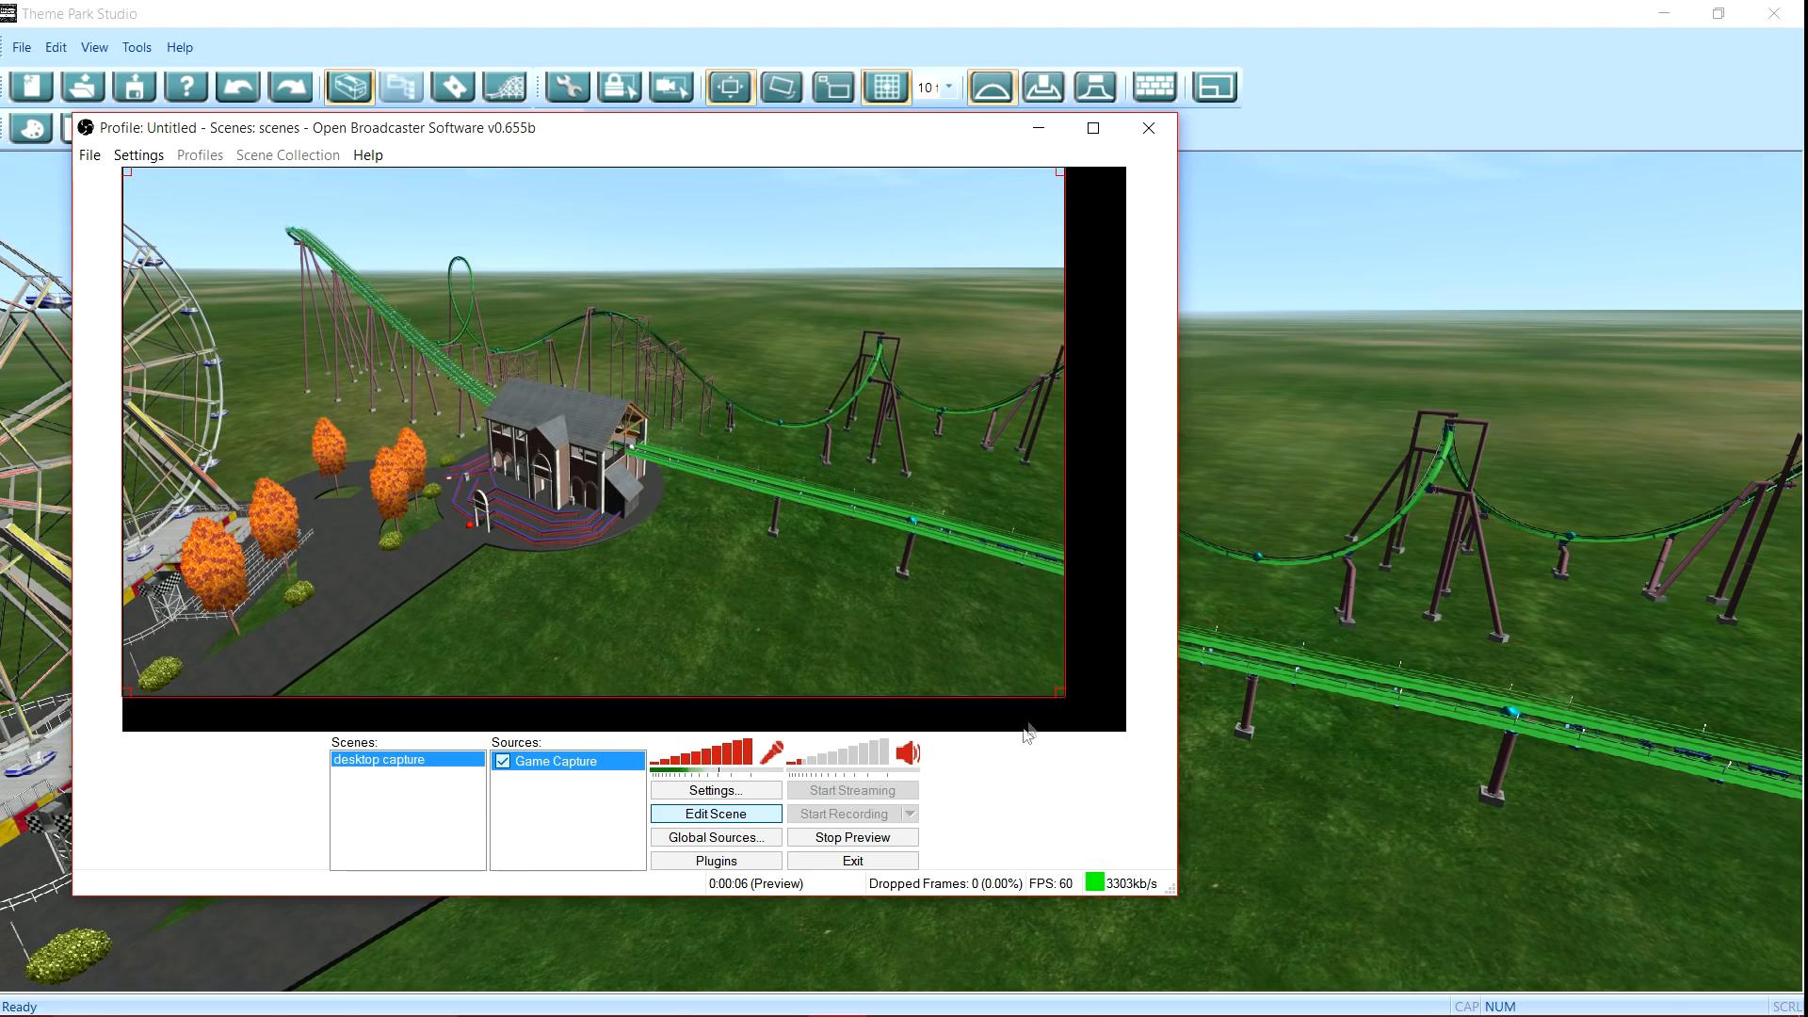
pyautogui.moveTo(1070, 702); pyautogui.dragTo(974, 736)
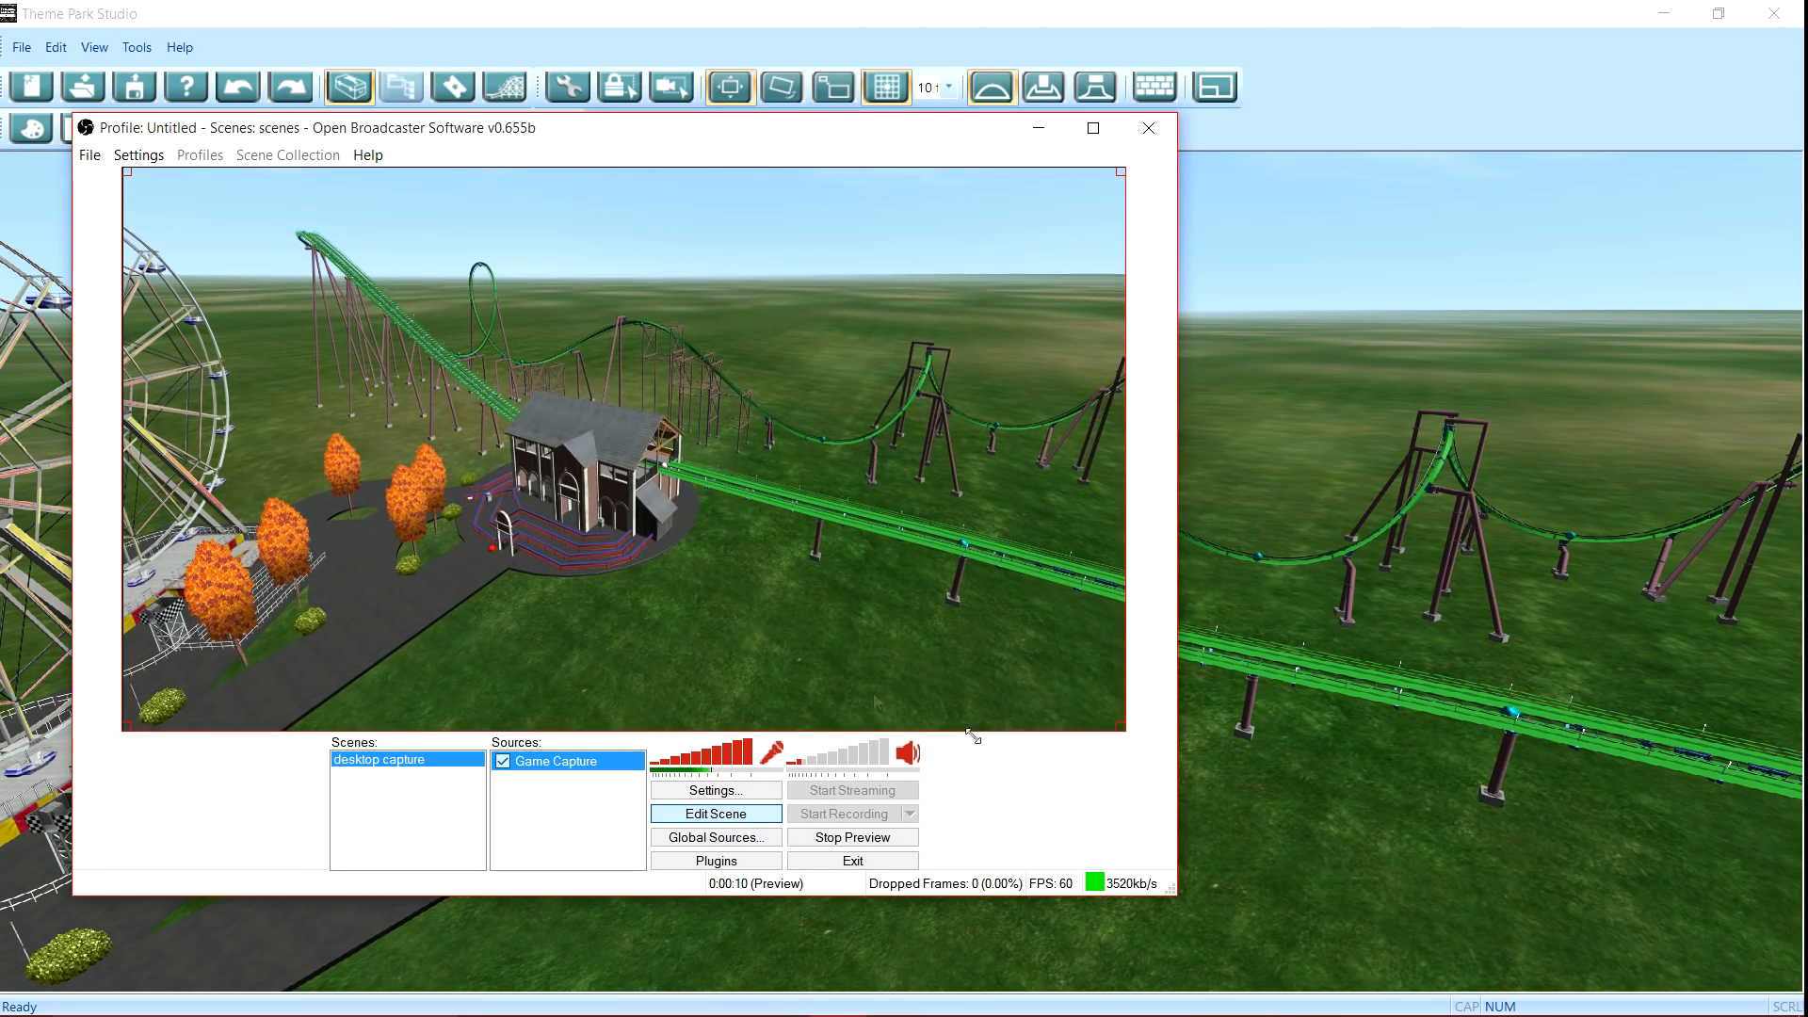
# Step: Add a Video Capture Device source using the Logitech HD Pro Webcam C920 to the desktop capture scene
pyautogui.rightClick(558, 813)
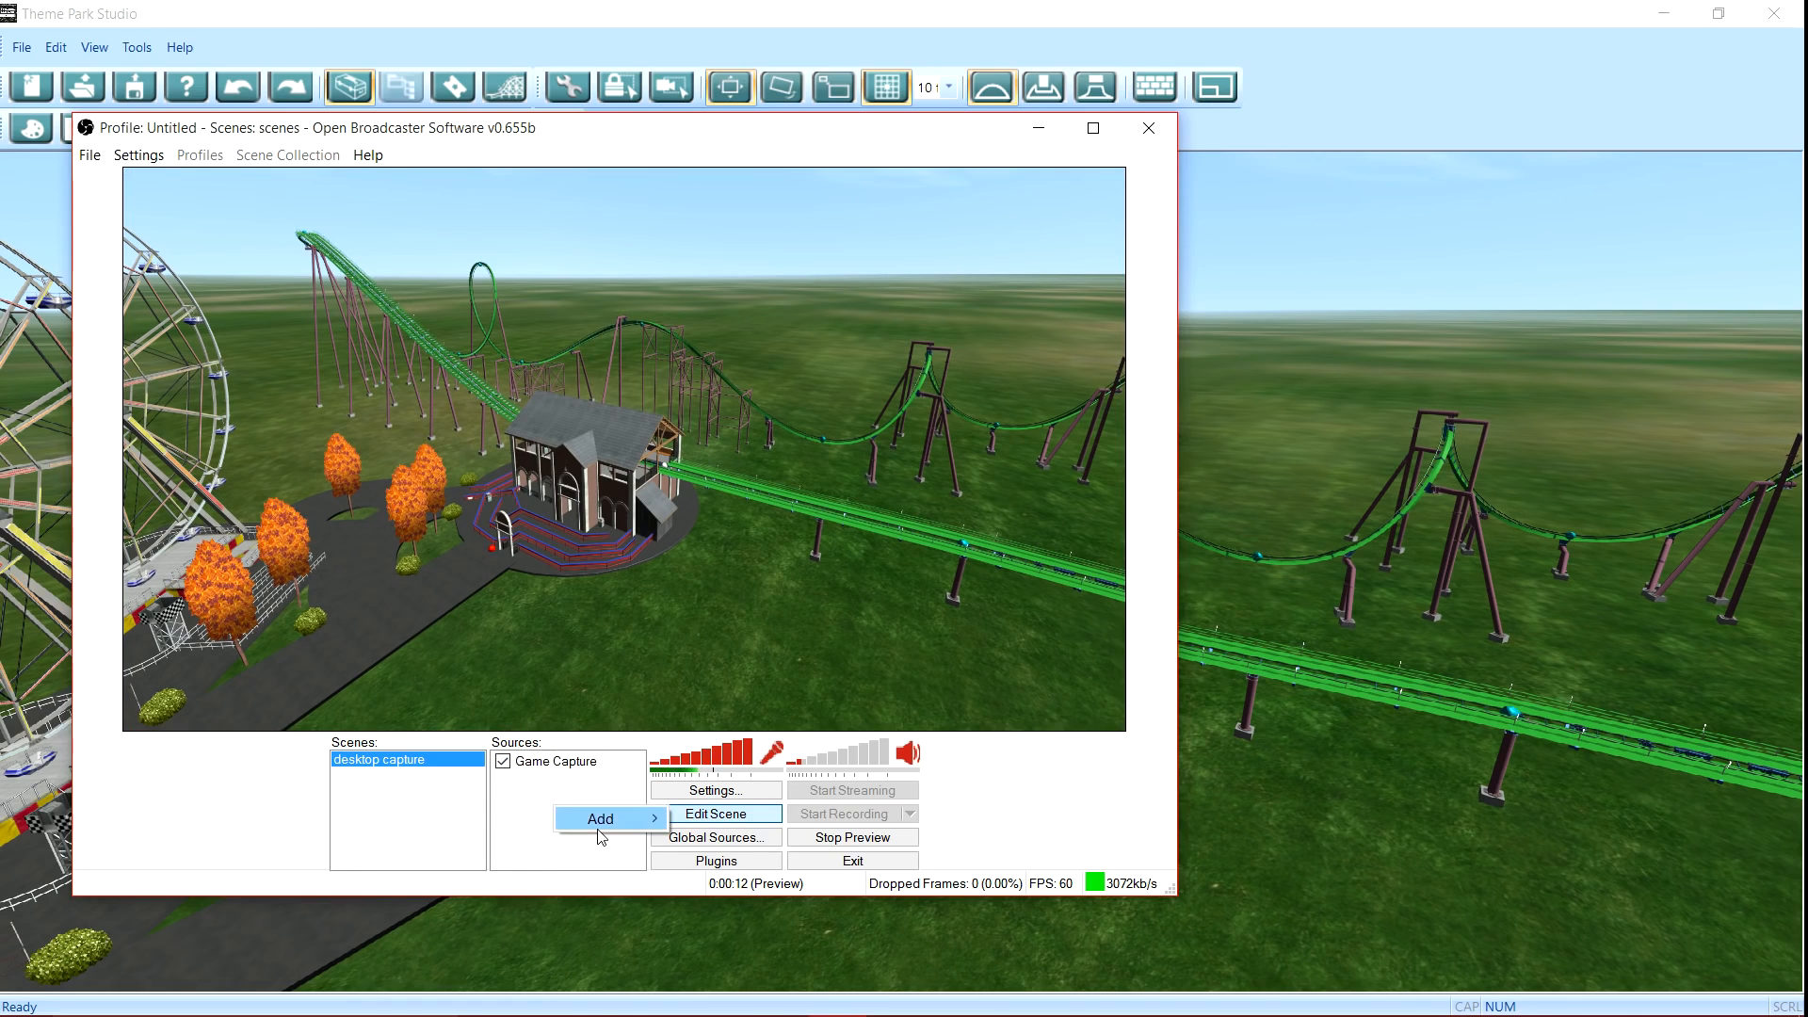
pyautogui.moveTo(600, 836)
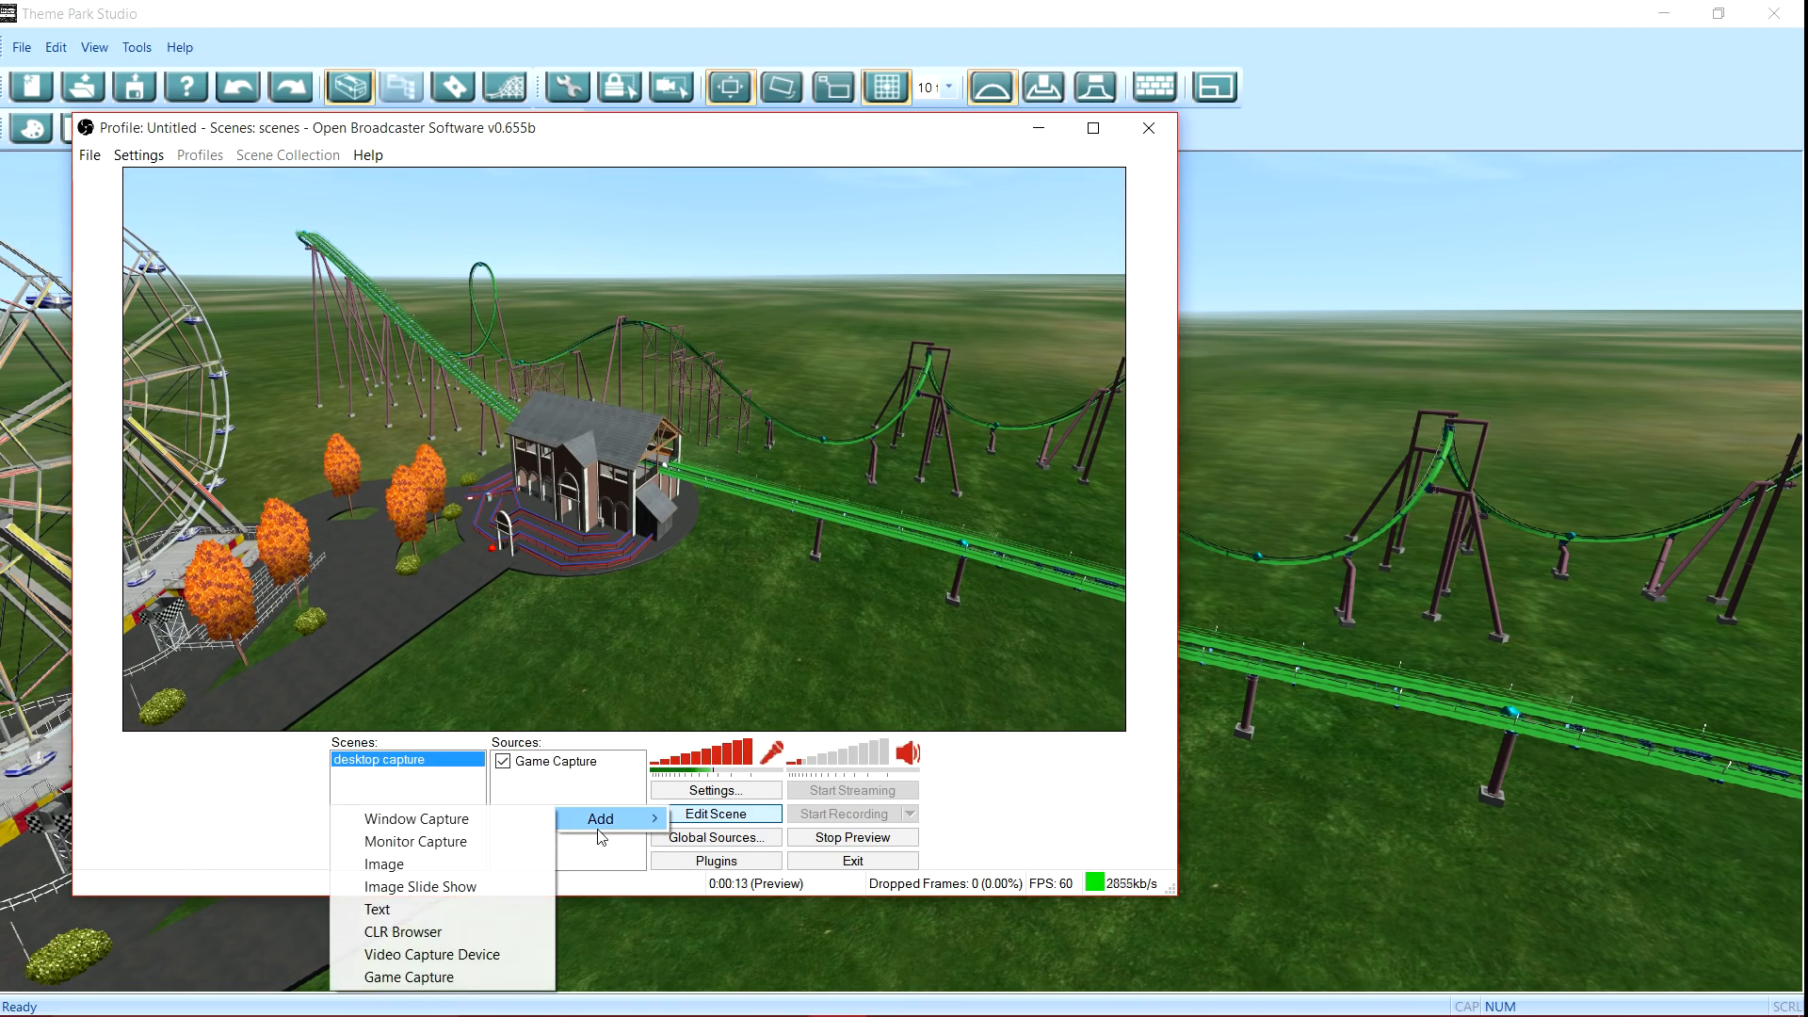
pyautogui.click(435, 954)
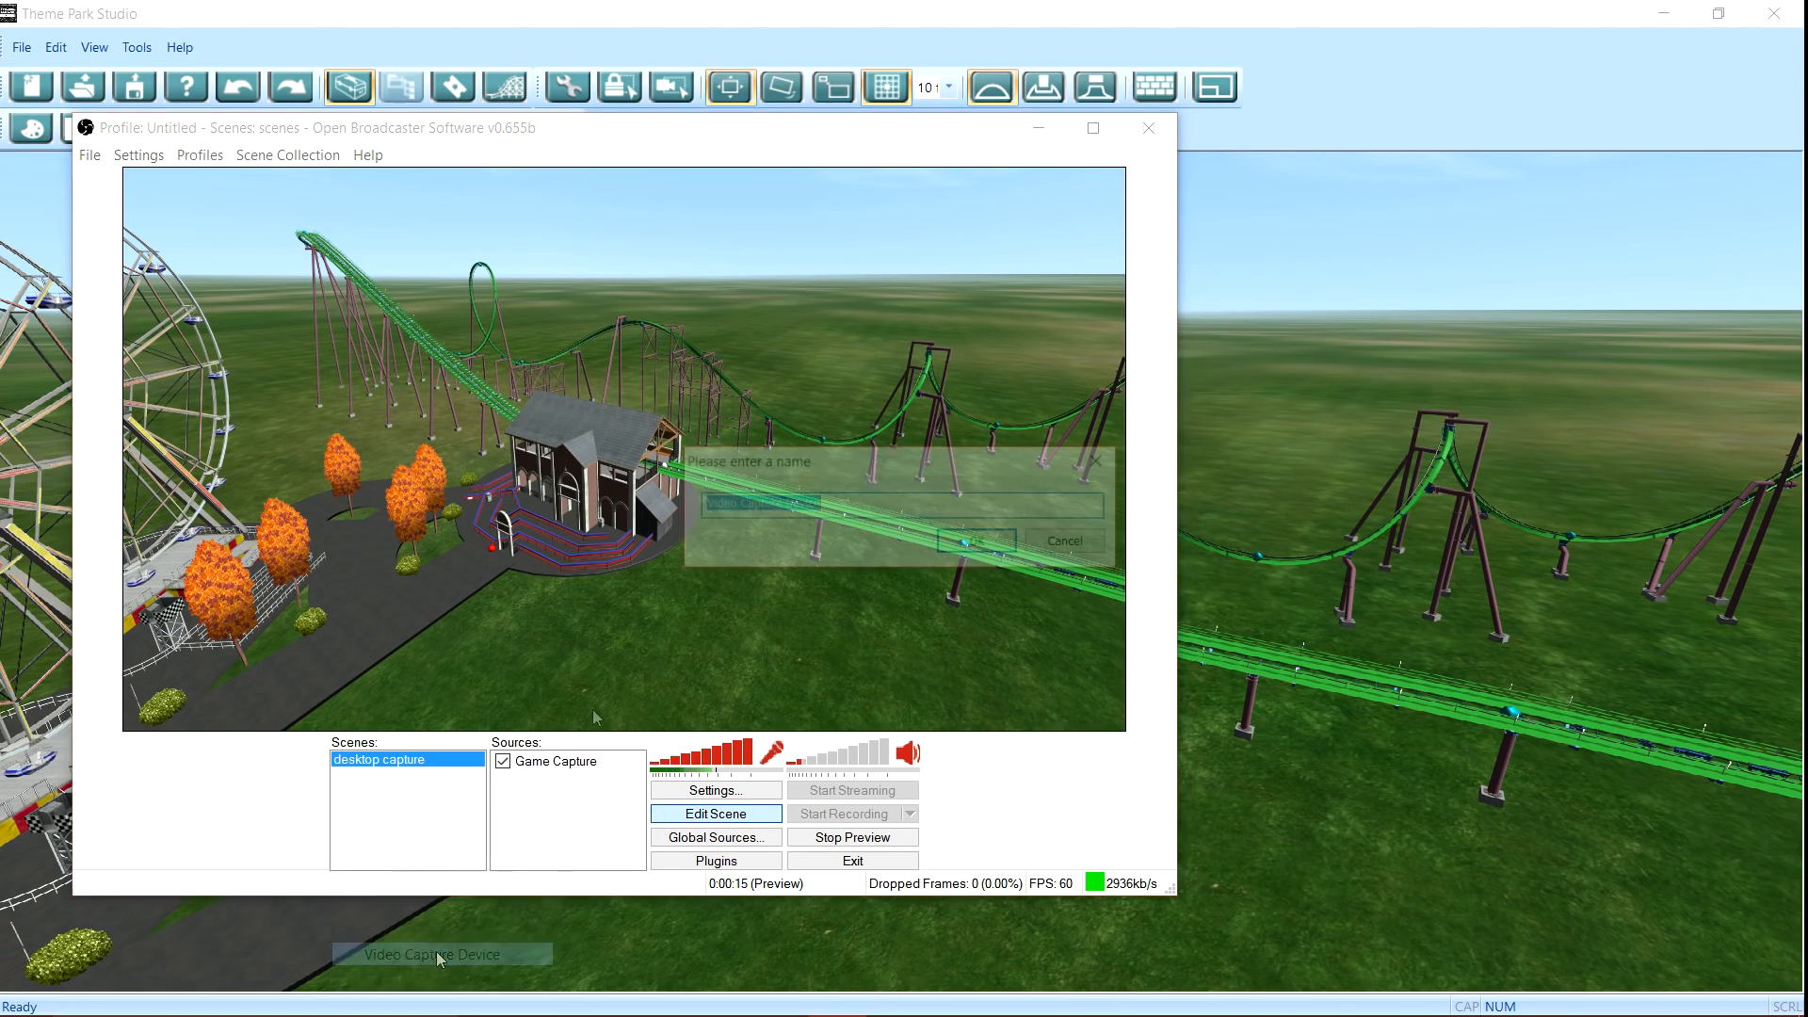
pyautogui.click(1004, 536)
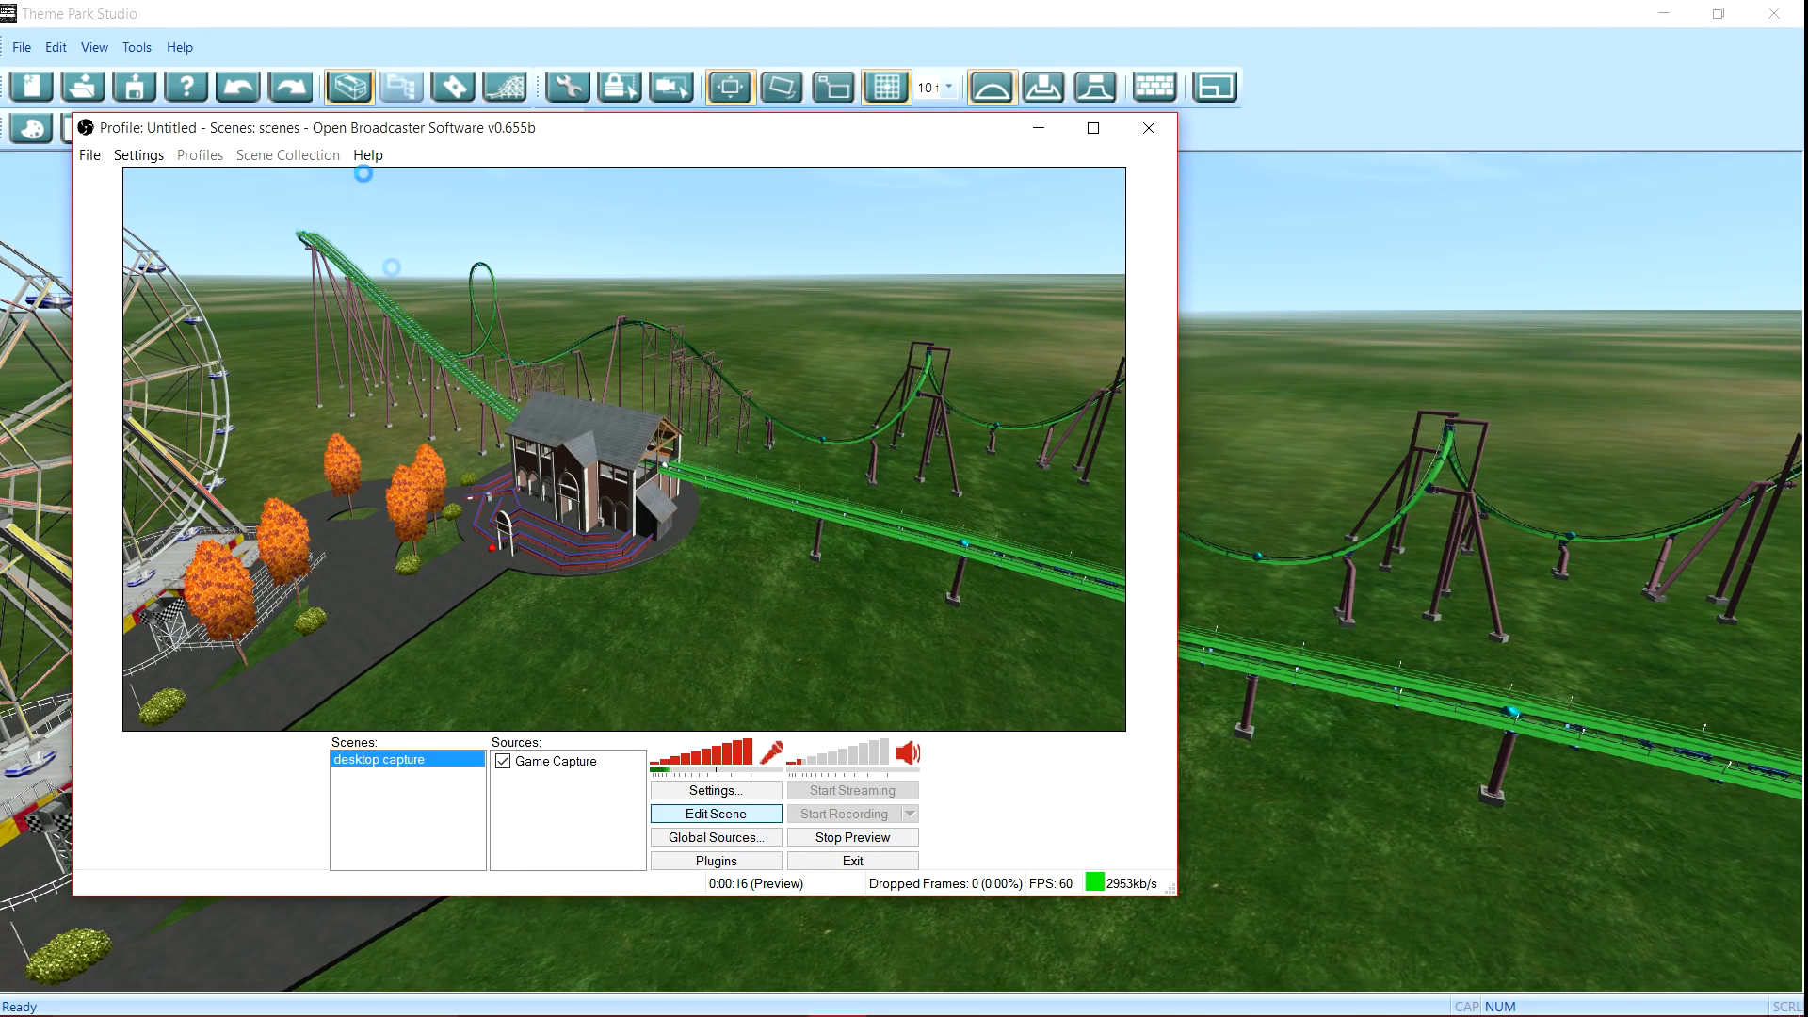
pyautogui.click(841, 240)
pyautogui.click(848, 271)
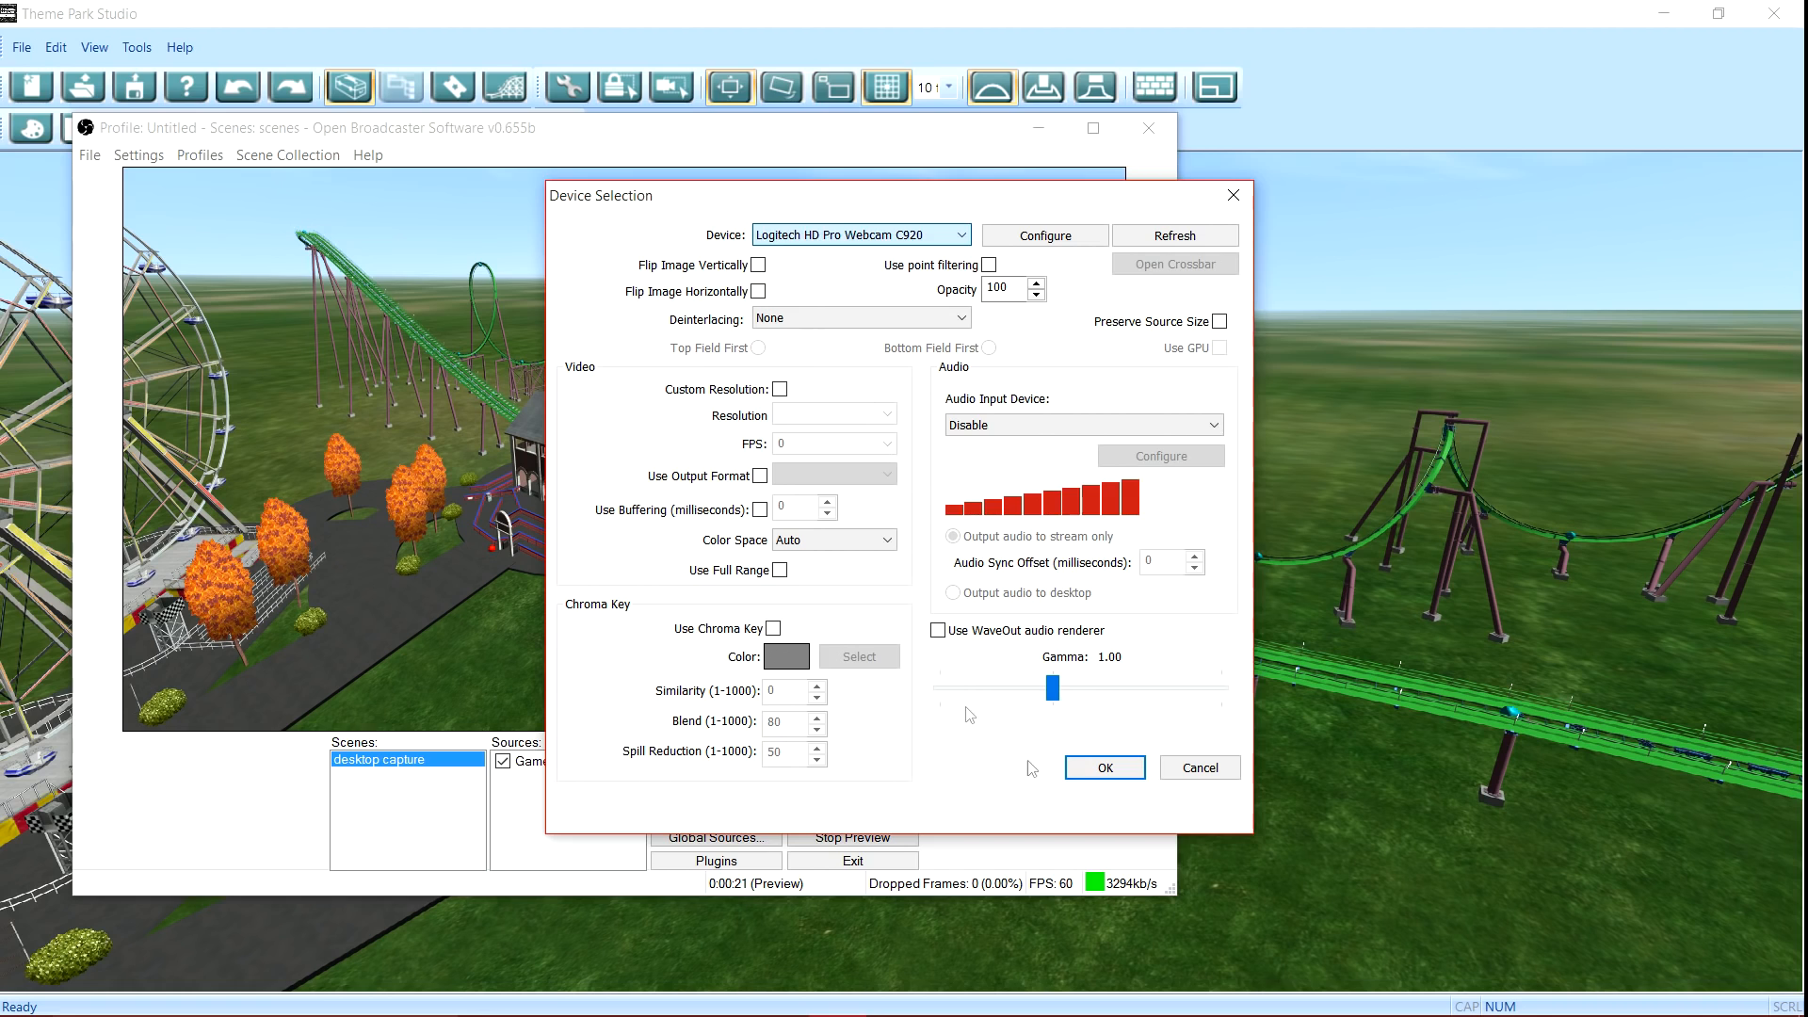
pyautogui.click(1090, 768)
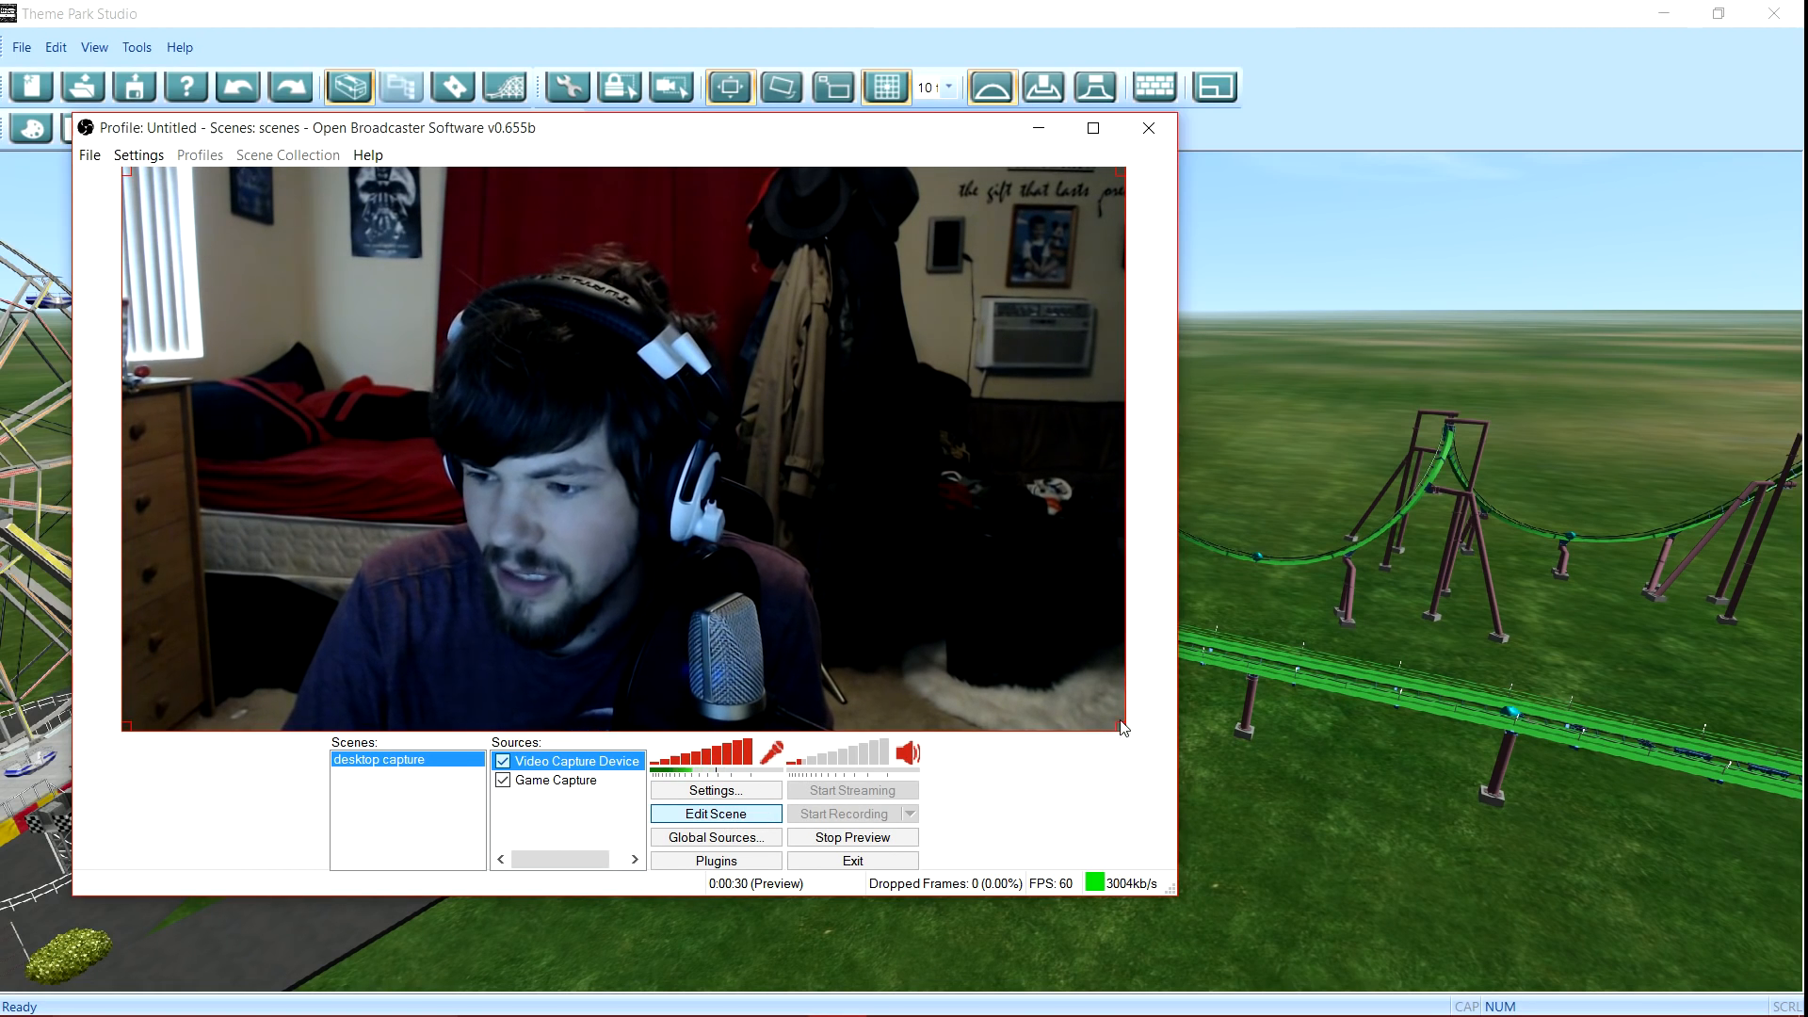
# Step: Shrink the webcam overlay, try it in the preview's upper-right and lower-left corners, and place it in the upper-left corner
pyautogui.moveTo(1123, 728); pyautogui.dragTo(355, 323)
pyautogui.moveTo(323, 233); pyautogui.dragTo(1067, 246)
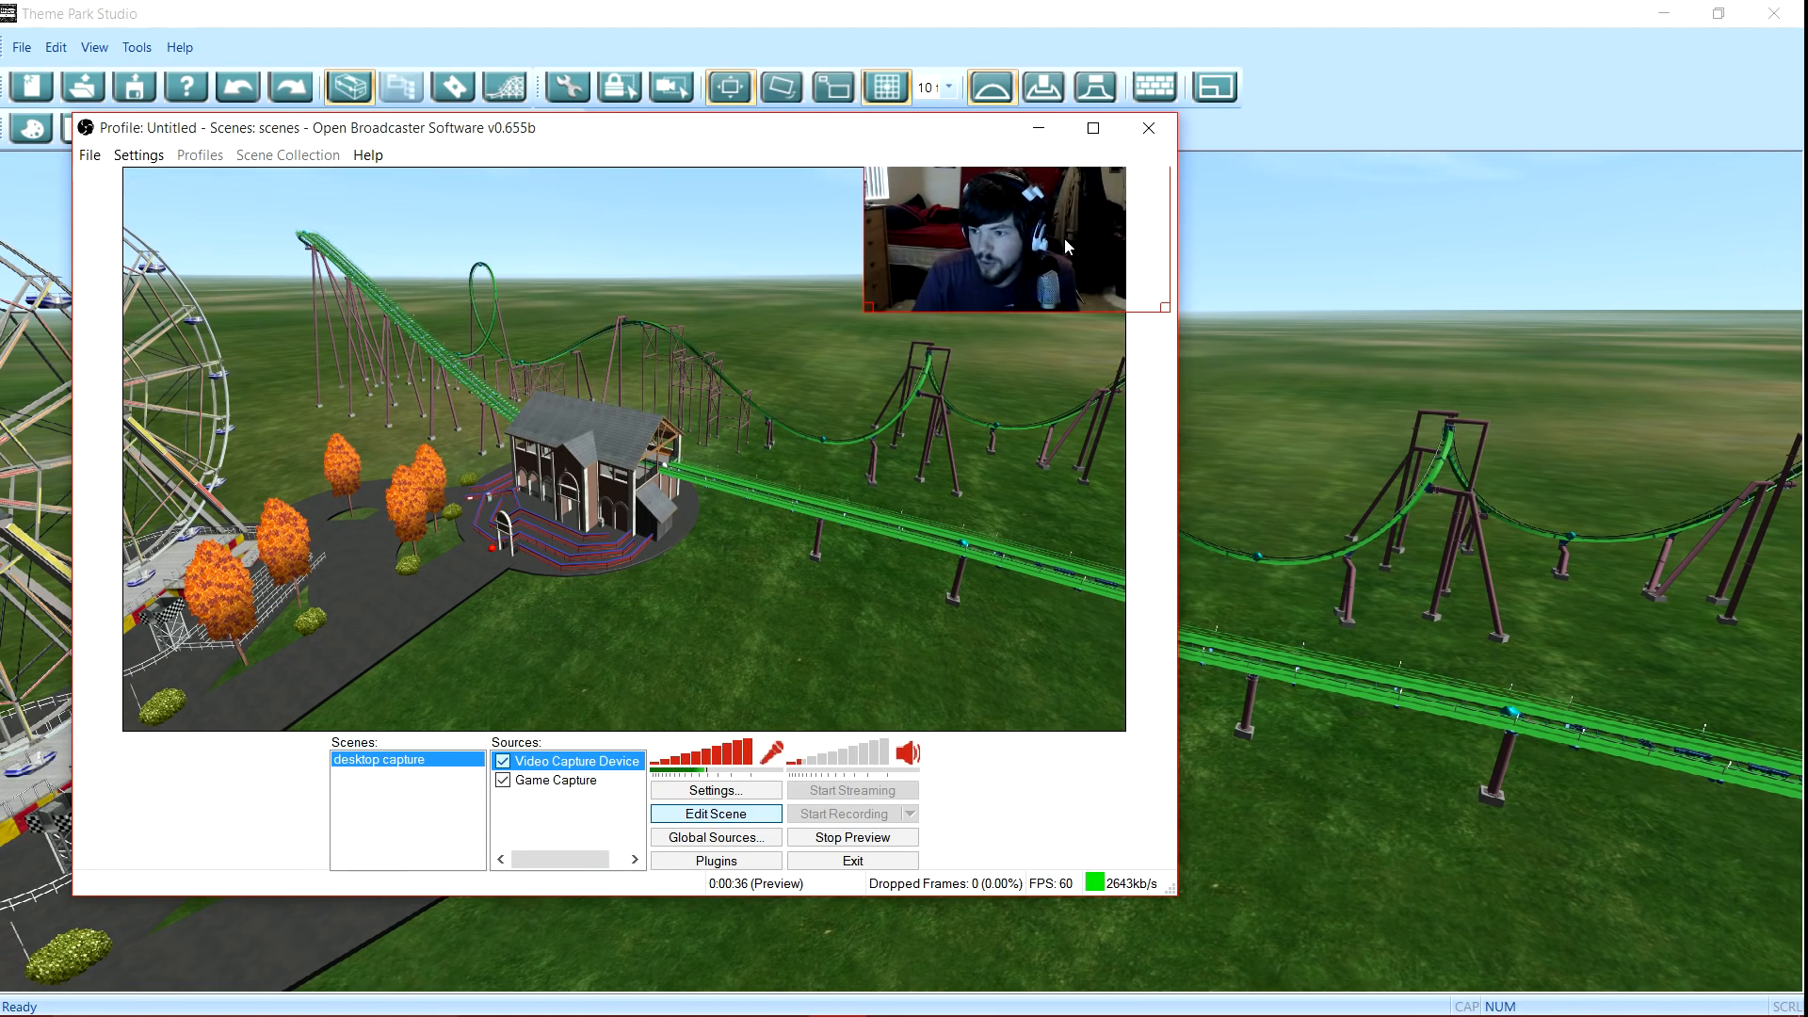
pyautogui.moveTo(1050, 254); pyautogui.dragTo(311, 677)
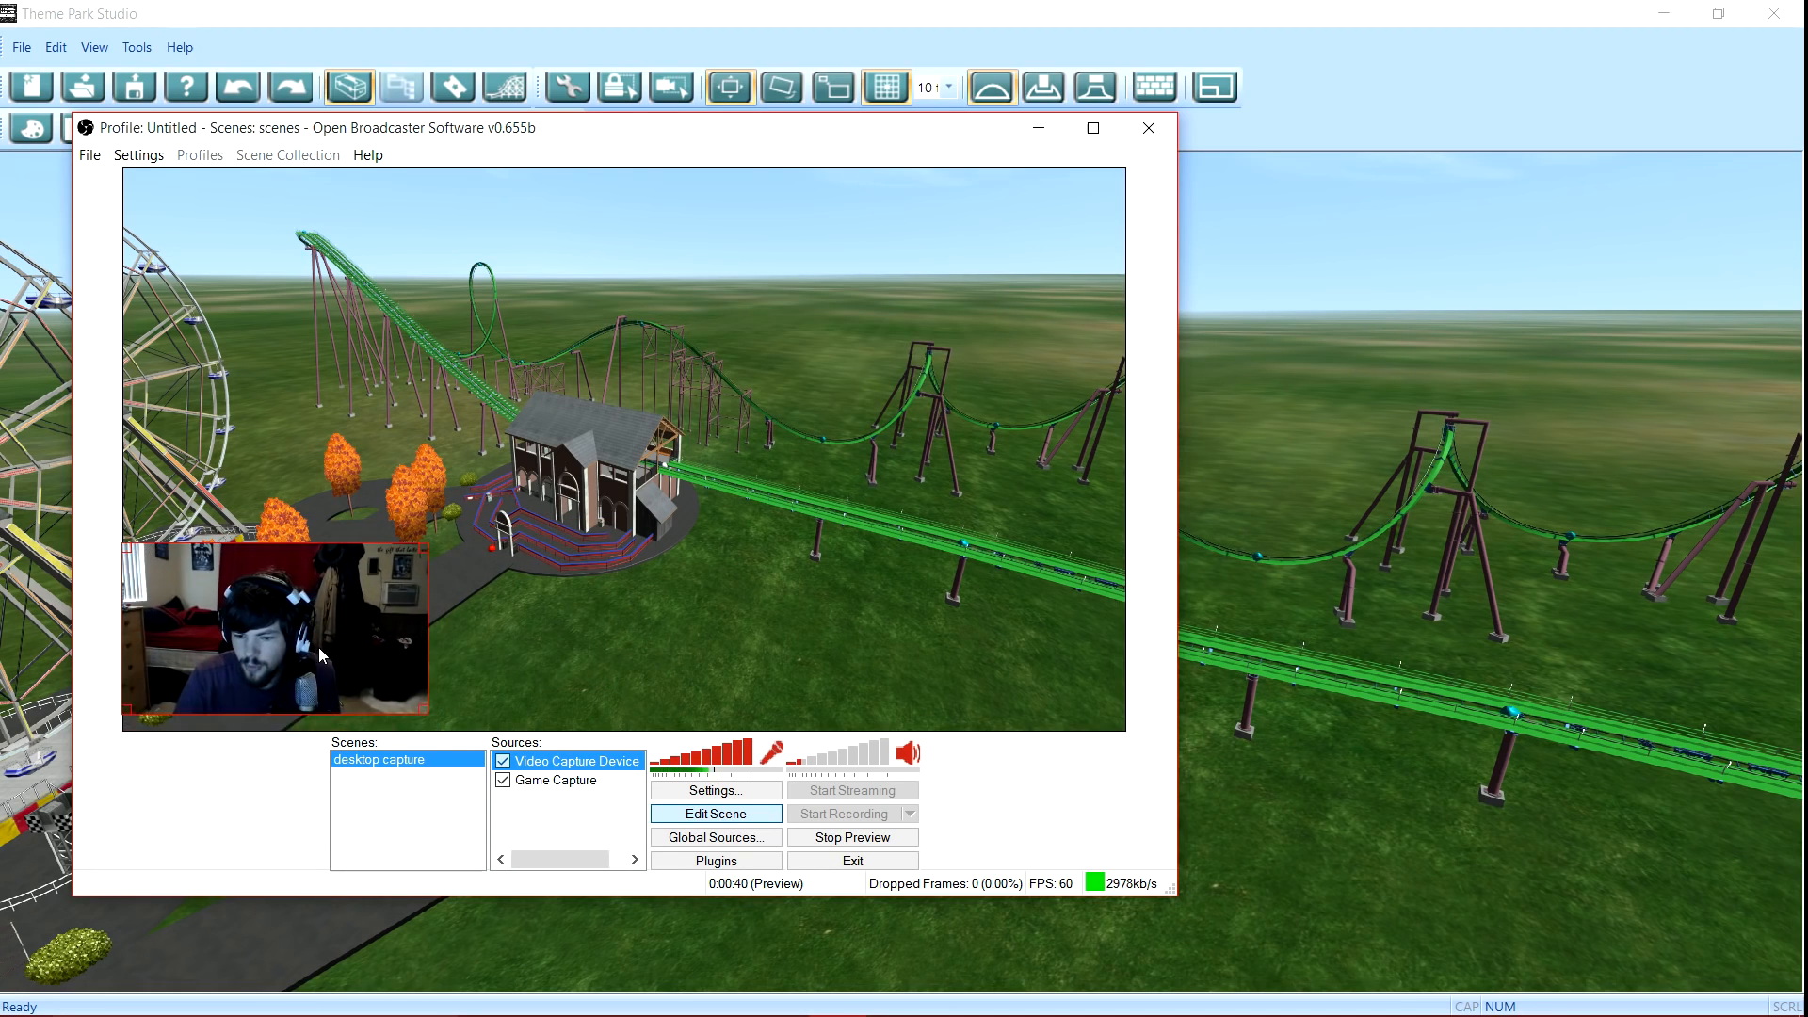
pyautogui.moveTo(485, 557); pyautogui.dragTo(287, 254)
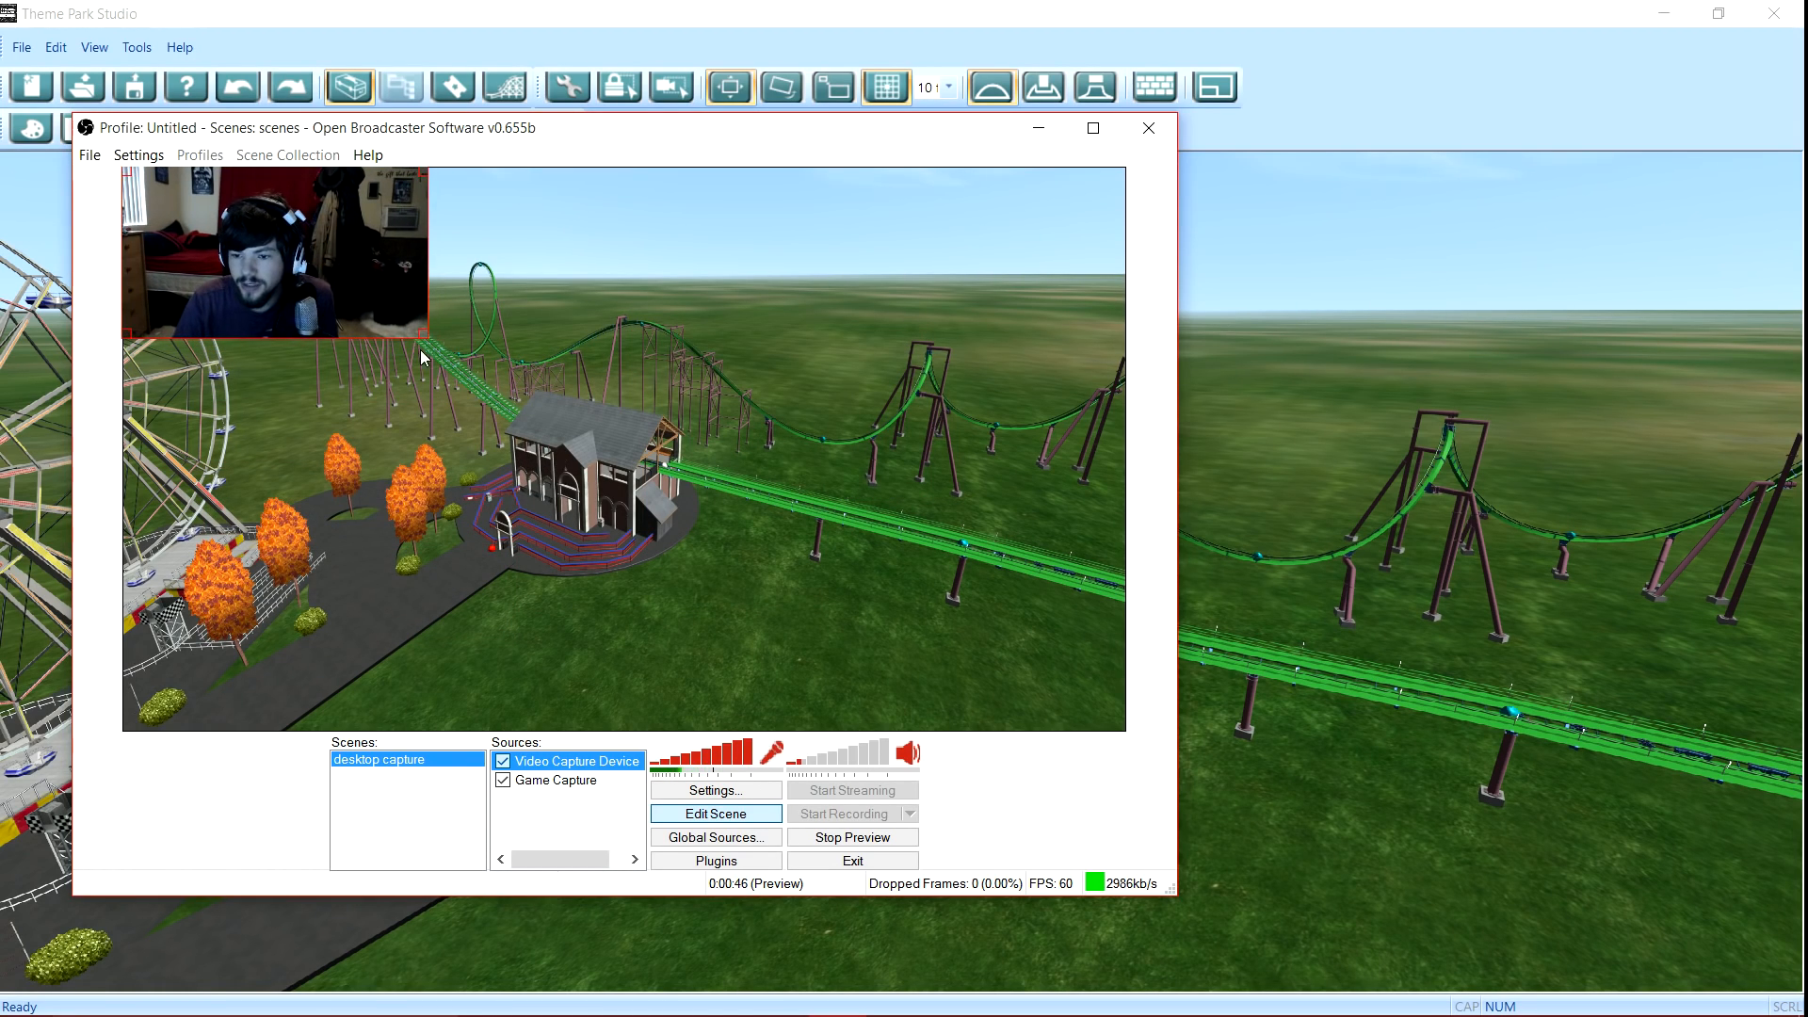
# Step: Scale the webcam overlay down further, shift it partly past the frame's left edge, and stop the preview
pyautogui.moveTo(424, 335); pyautogui.dragTo(295, 264)
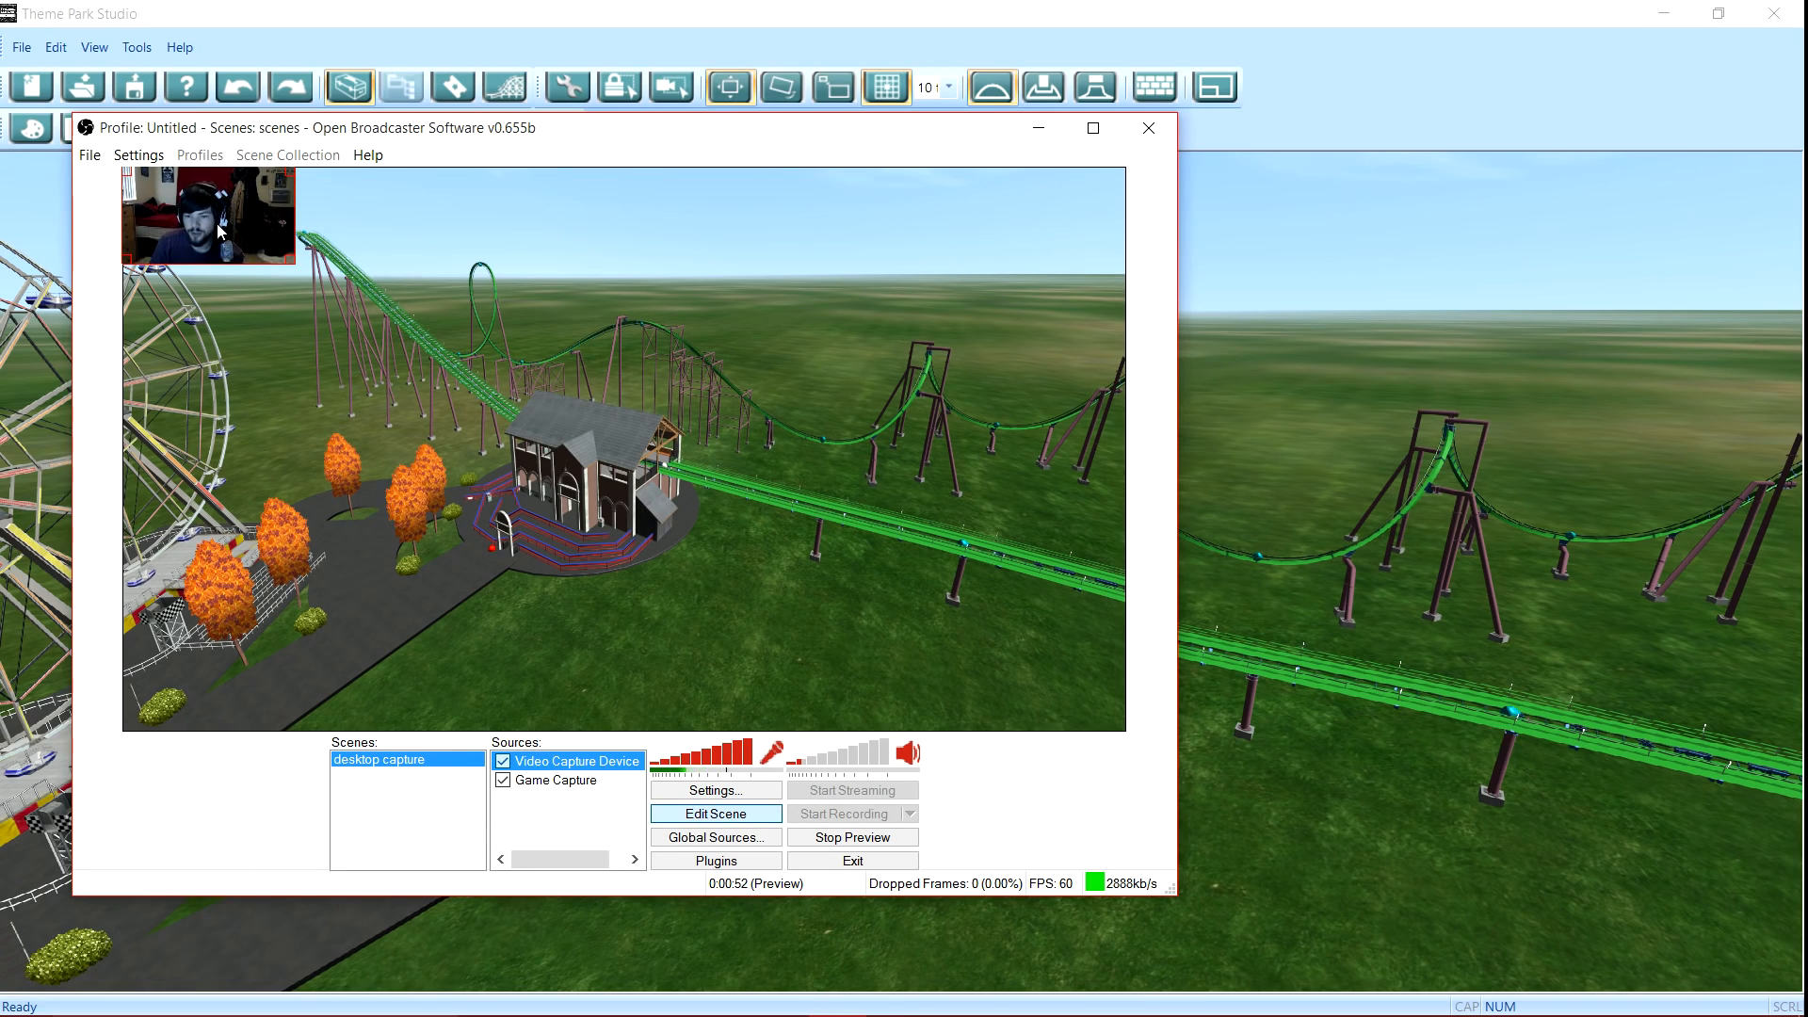
pyautogui.moveTo(295, 263)
pyautogui.mouseDown()
pyautogui.moveTo(1131, 715)
pyautogui.moveTo(1134, 698)
pyautogui.moveTo(303, 282)
pyautogui.mouseUp()
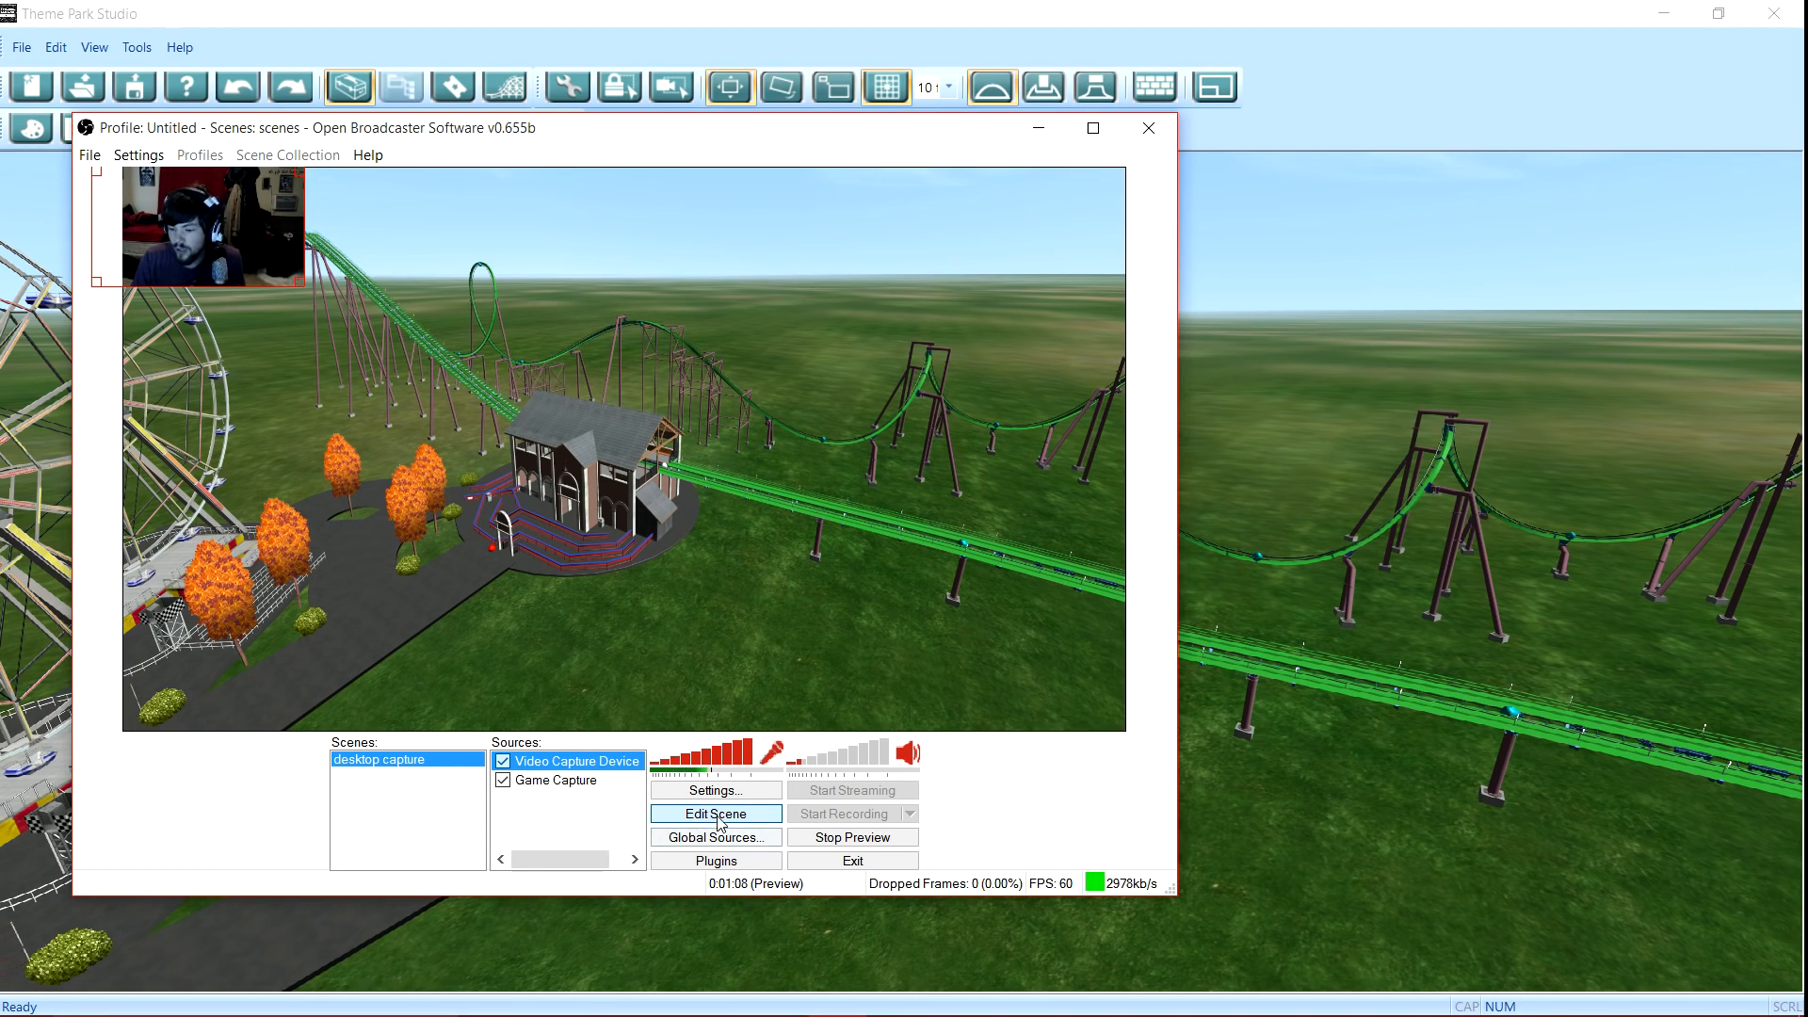
pyautogui.click(852, 838)
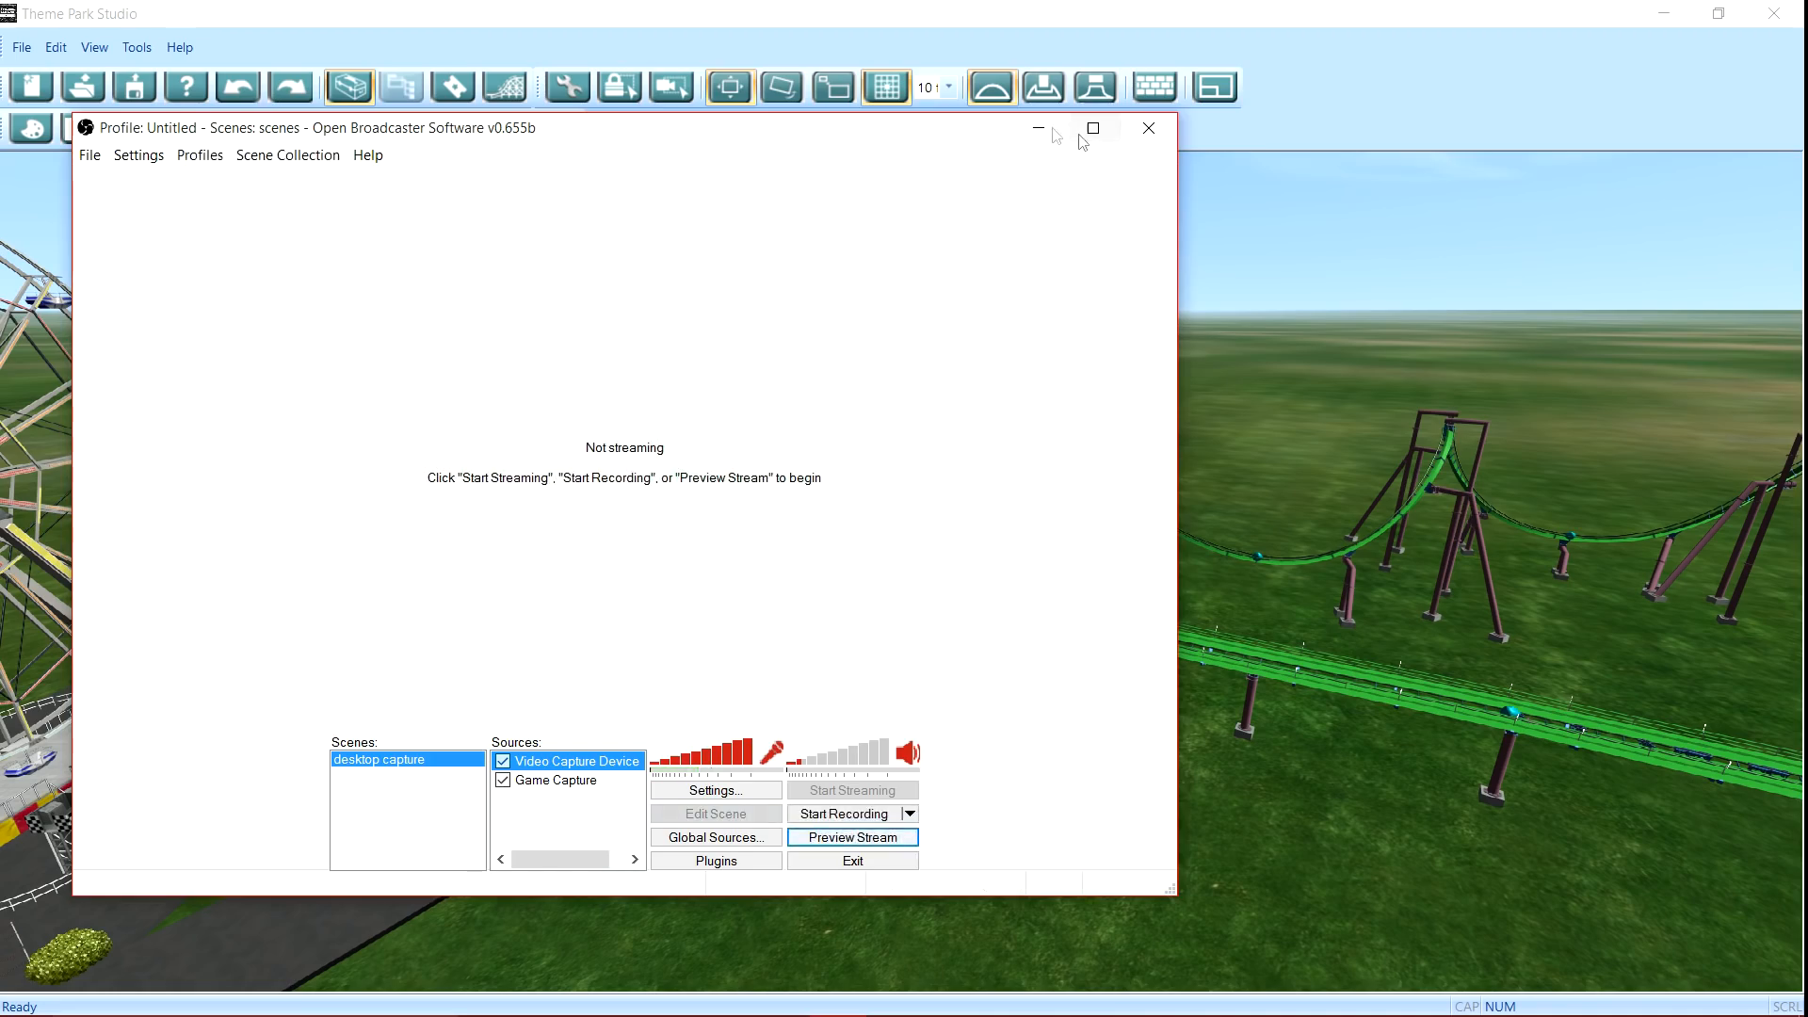
# Step: Switch to Theme Park Studio and look over the coaster station, Ferris wheel and shops from several angles
pyautogui.click(1039, 128)
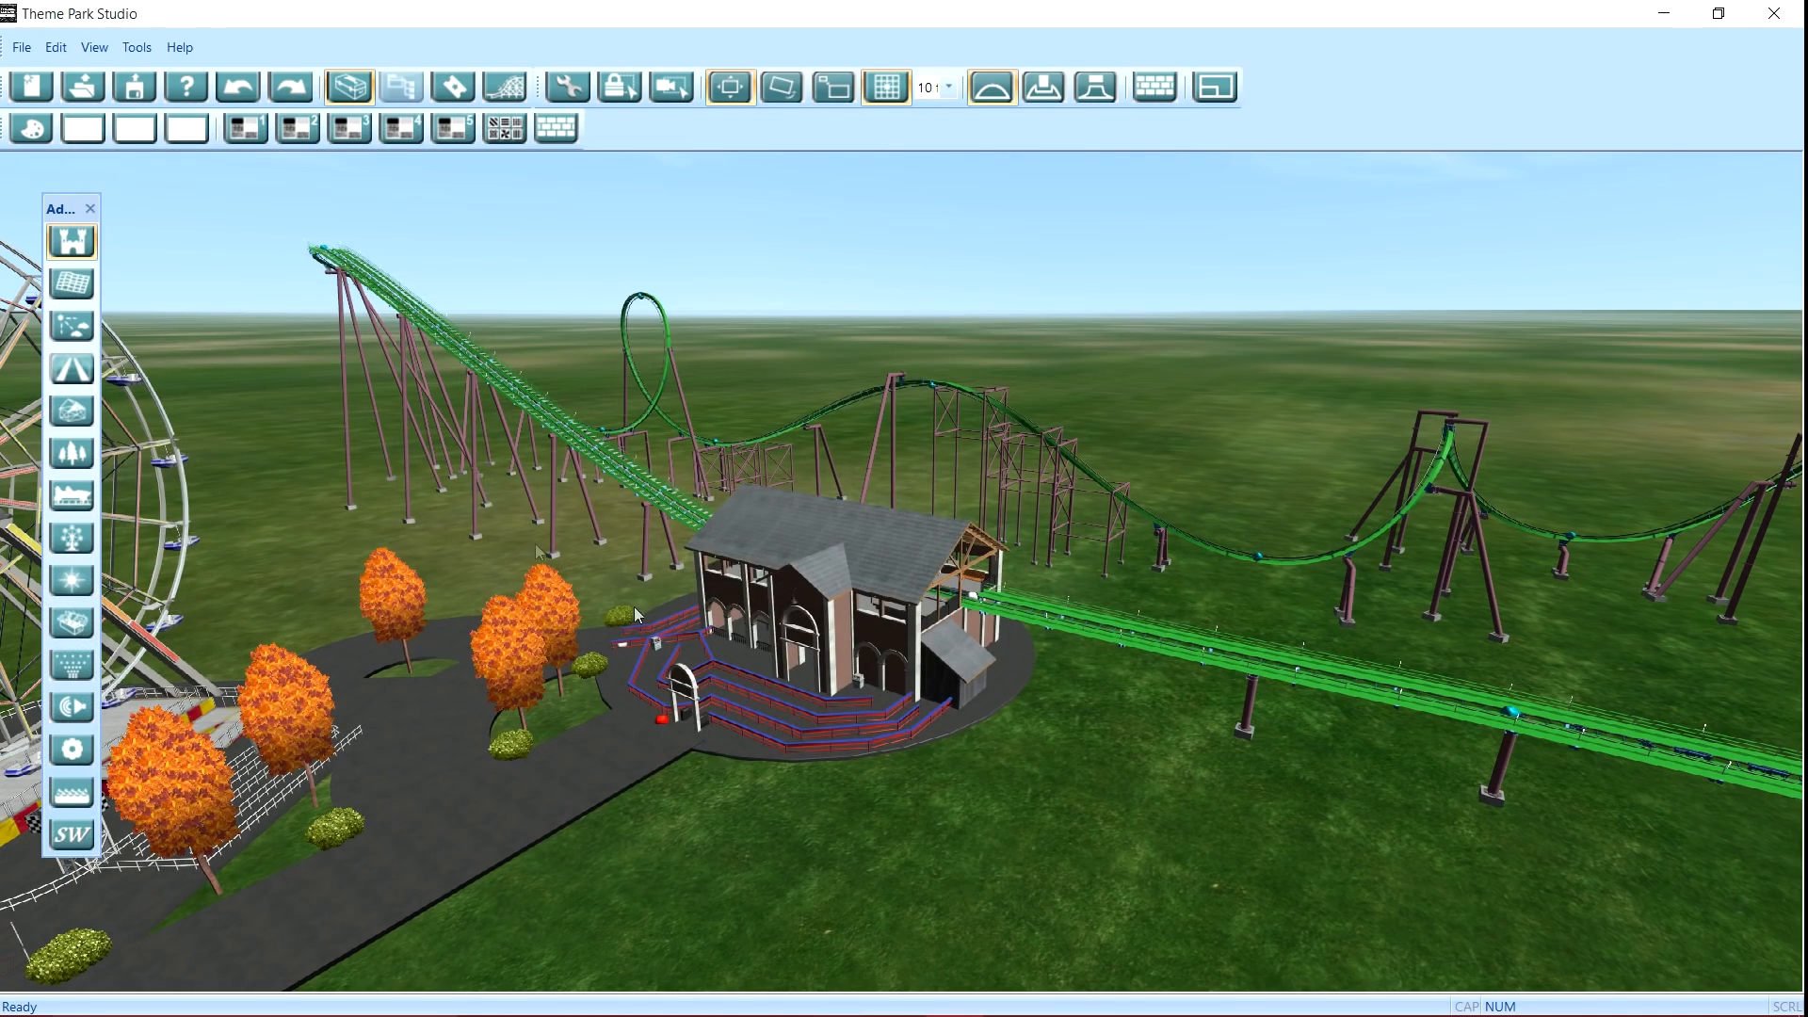
pyautogui.moveTo(715, 535); pyautogui.dragTo(771, 663)
pyautogui.press('d')
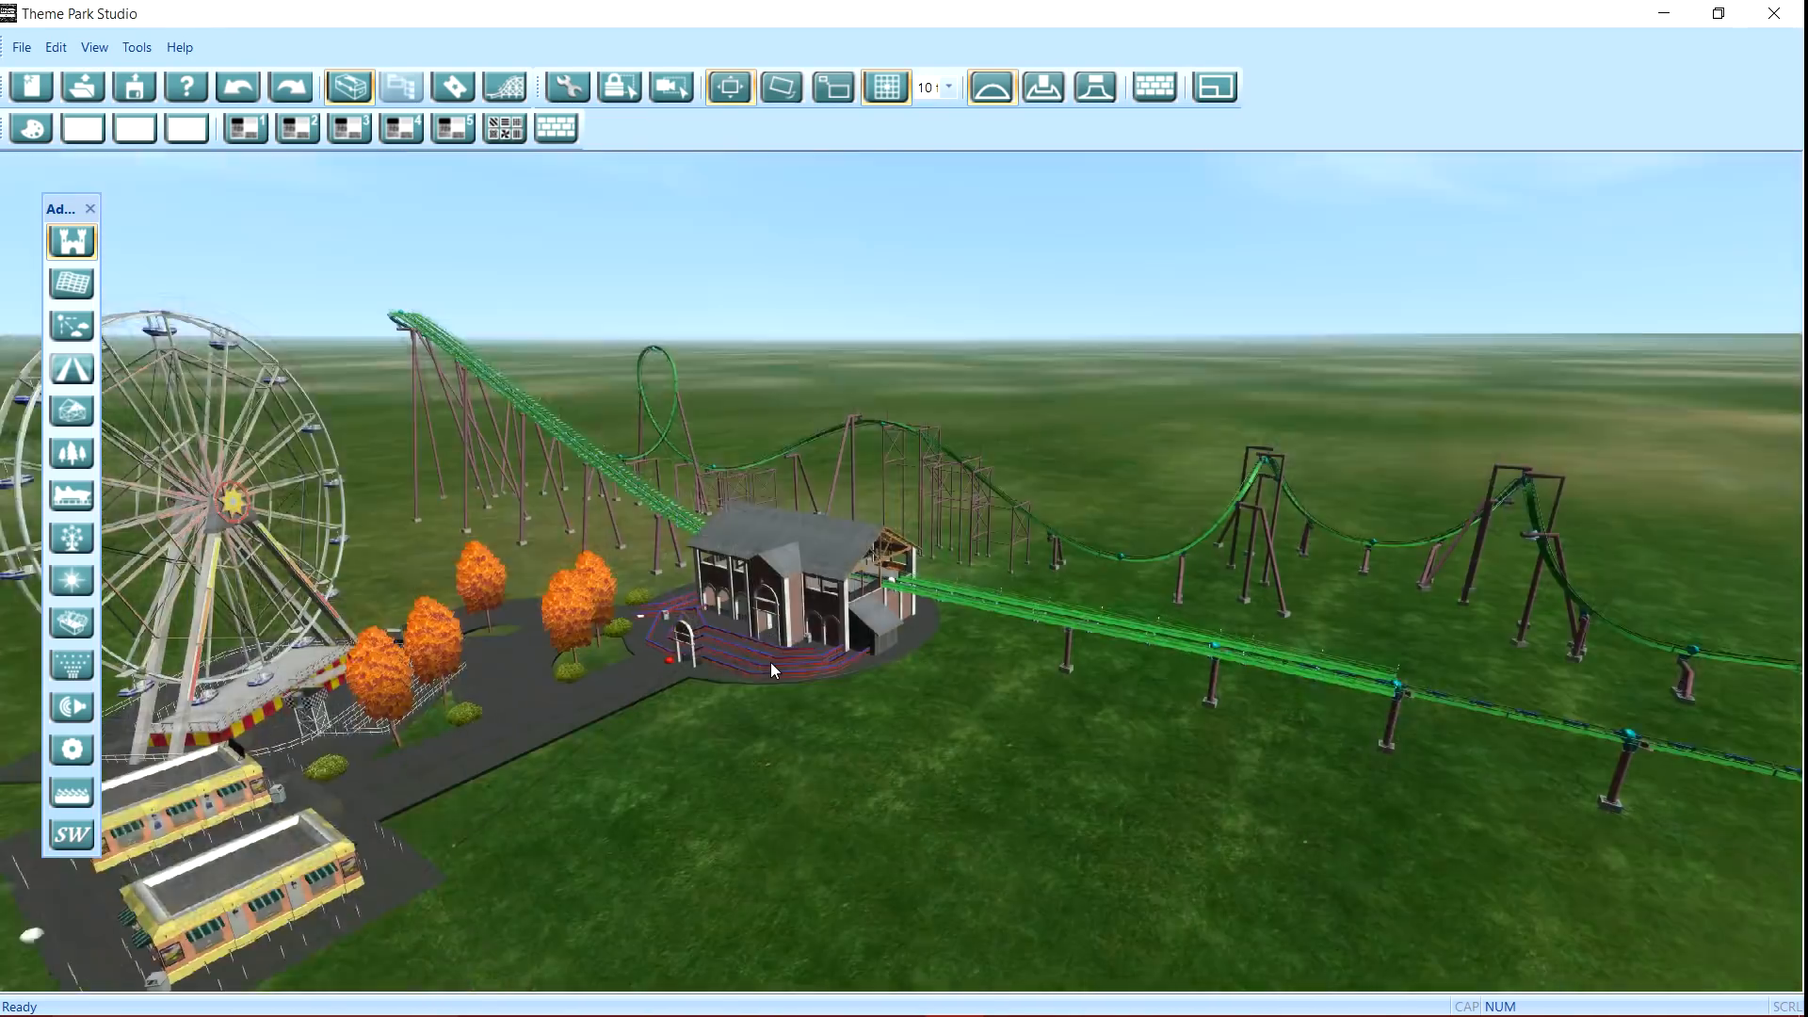
pyautogui.press('a')
pyautogui.press('w')
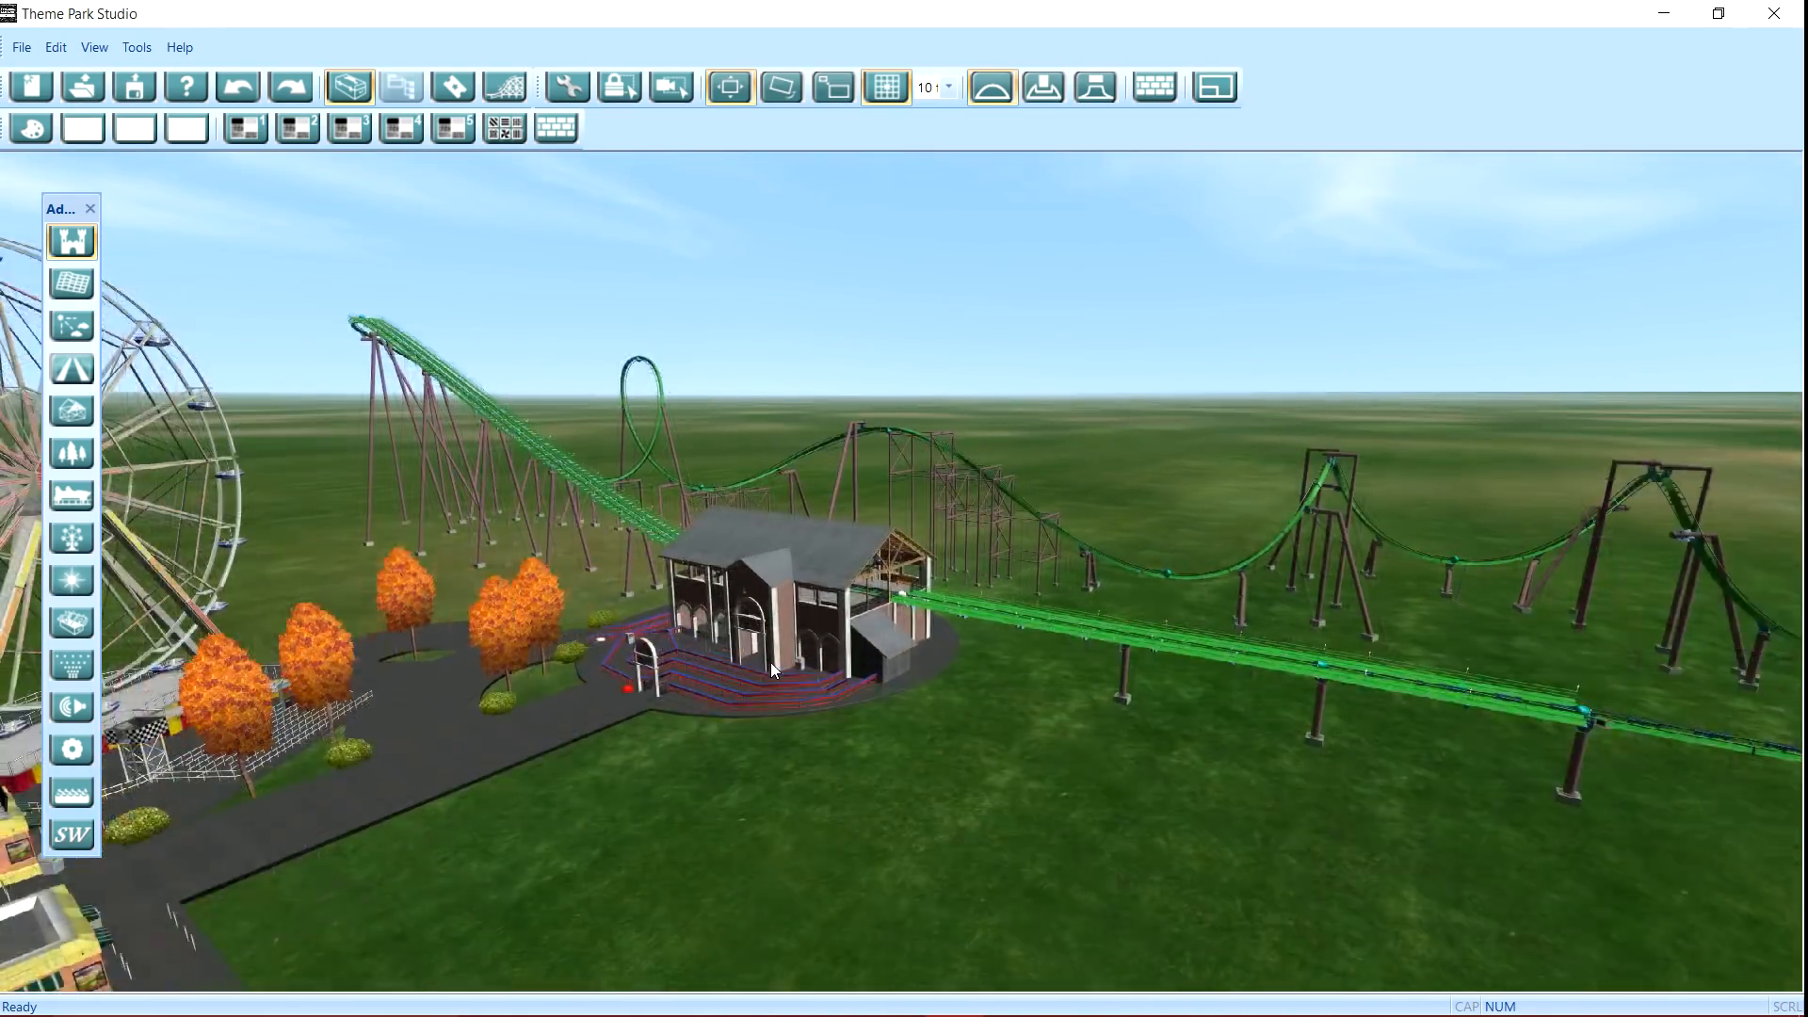
pyautogui.press('a')
pyautogui.press('s')
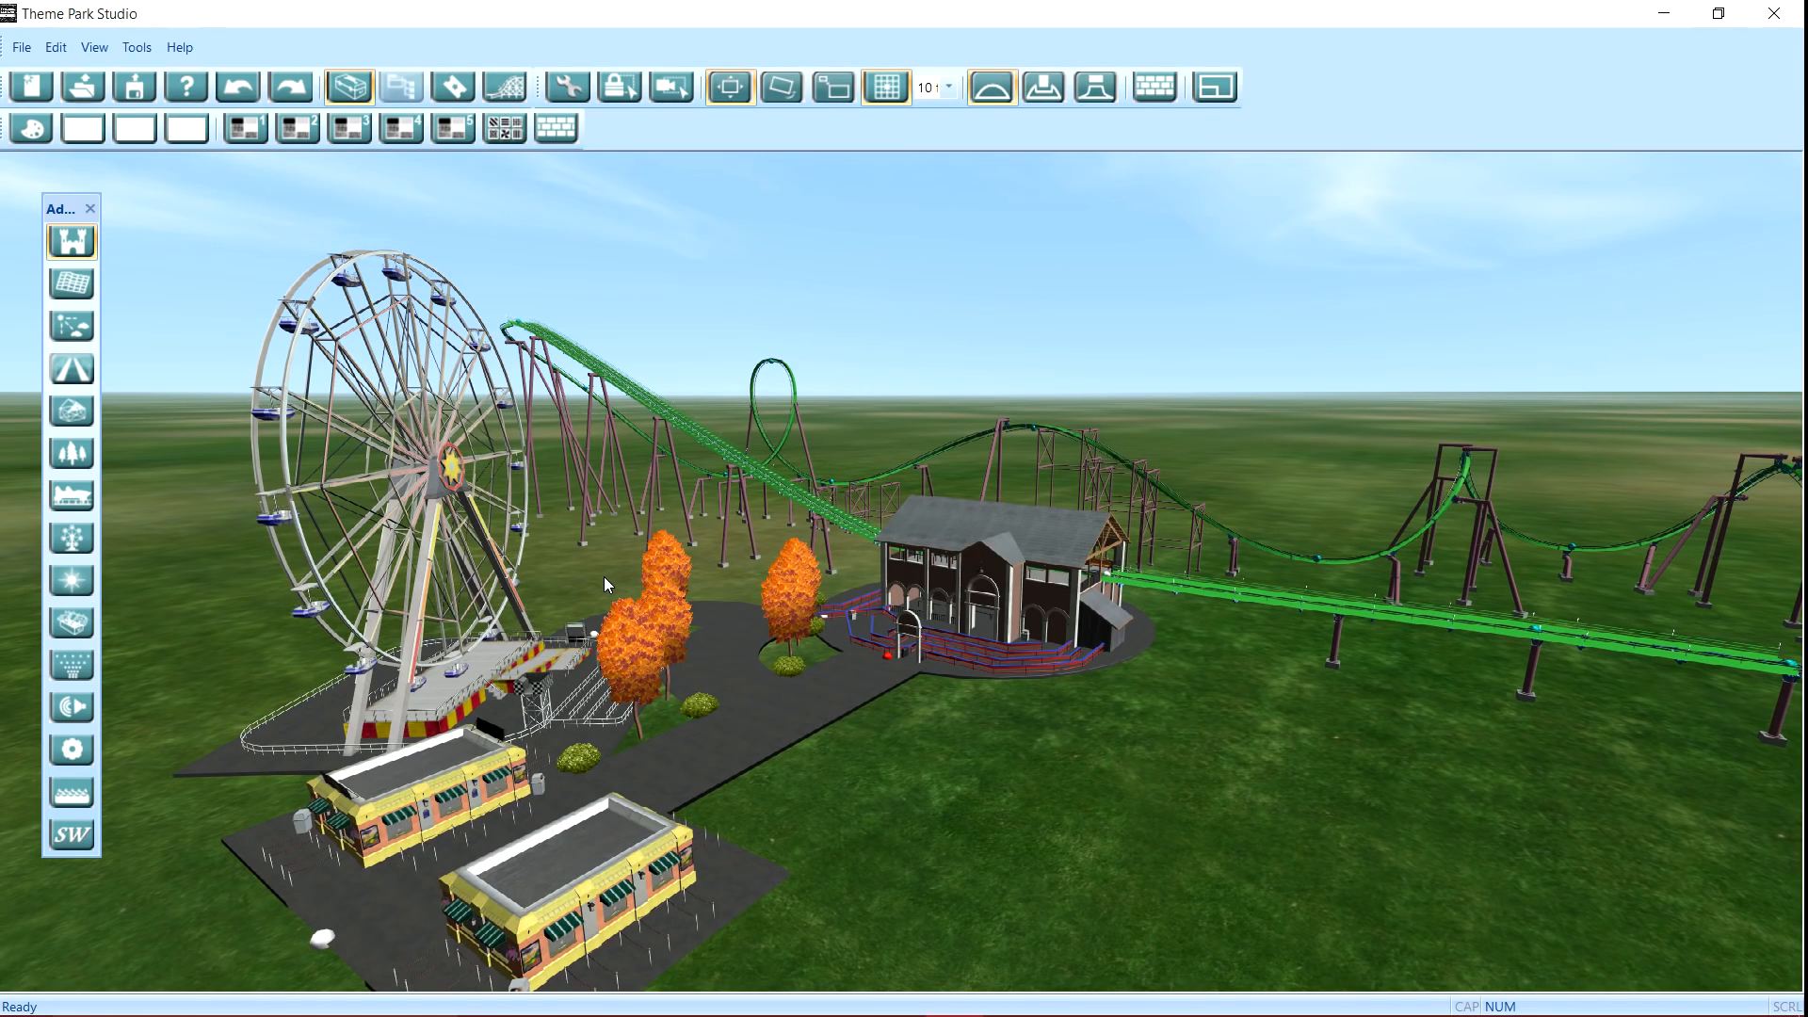
pyautogui.press('d')
pyautogui.press('s')
pyautogui.moveTo(843, 726); pyautogui.dragTo(829, 688)
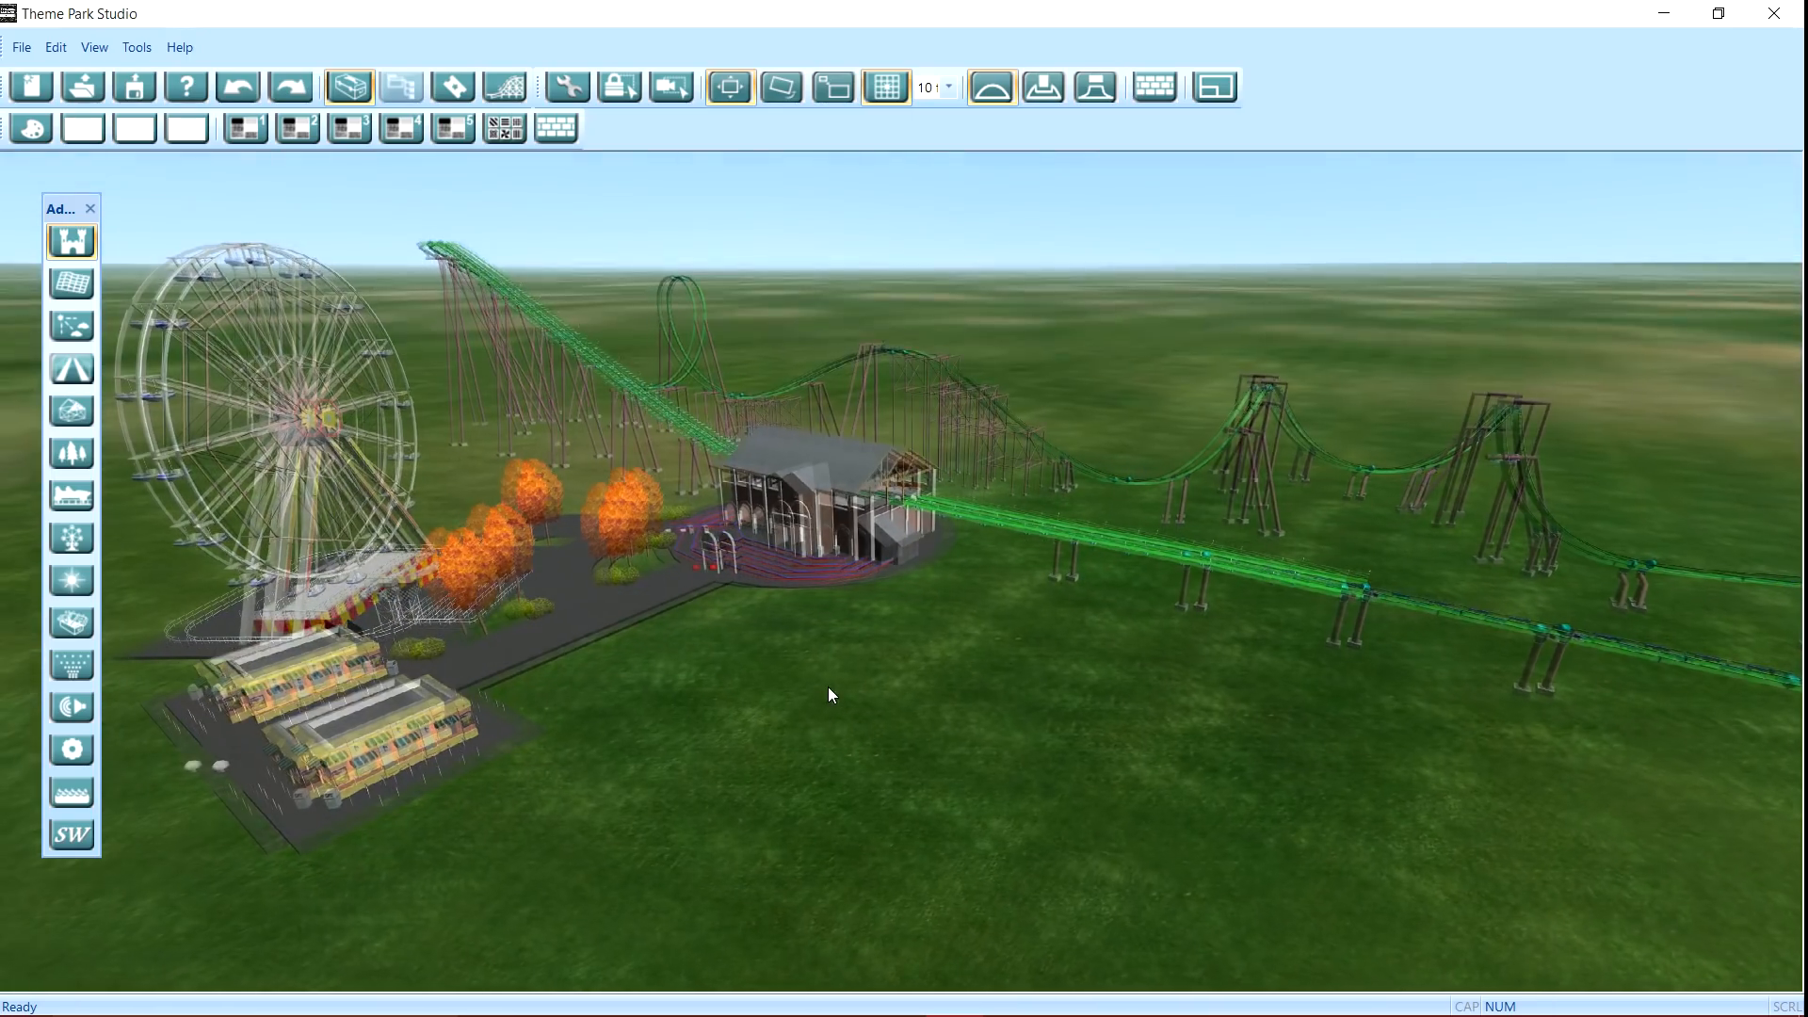
pyautogui.press('a')
pyautogui.press('w')
pyautogui.press('a')
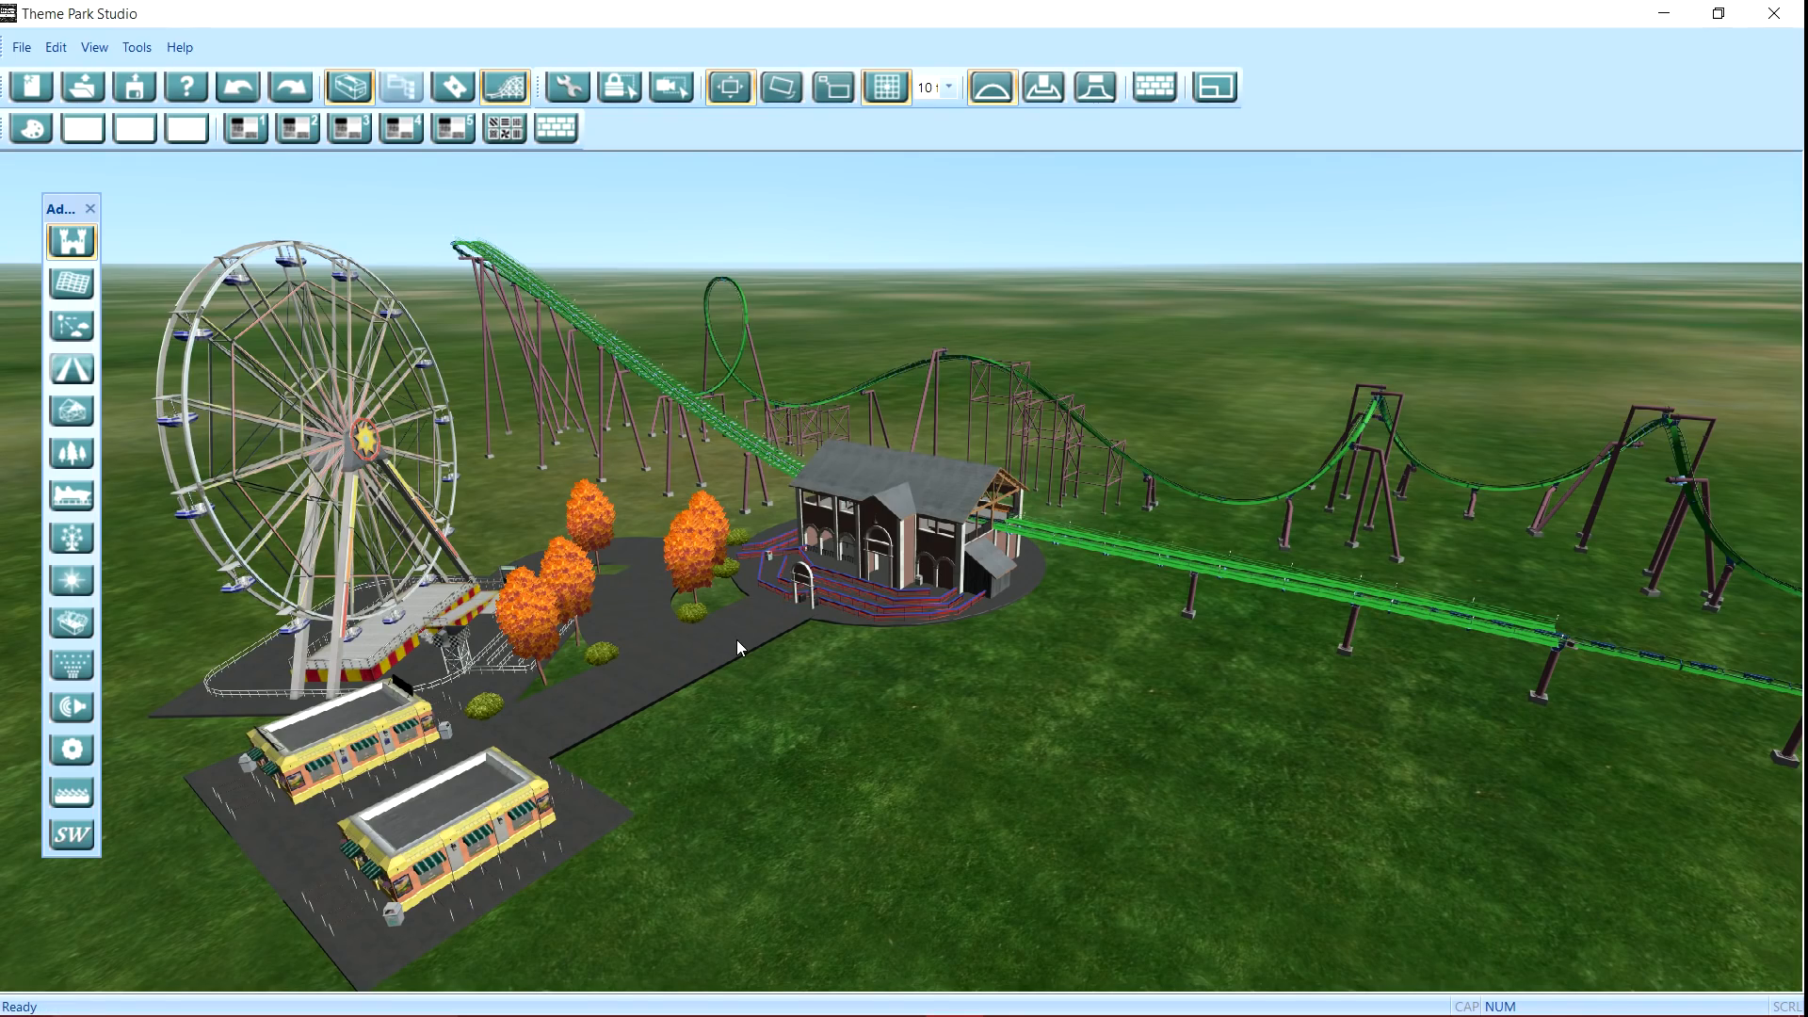
# Step: Move closer to the shops and Ferris wheel, start the walk mode and acknowledge its control instructions
pyautogui.press('a')
pyautogui.scroll(3, 731, 767)
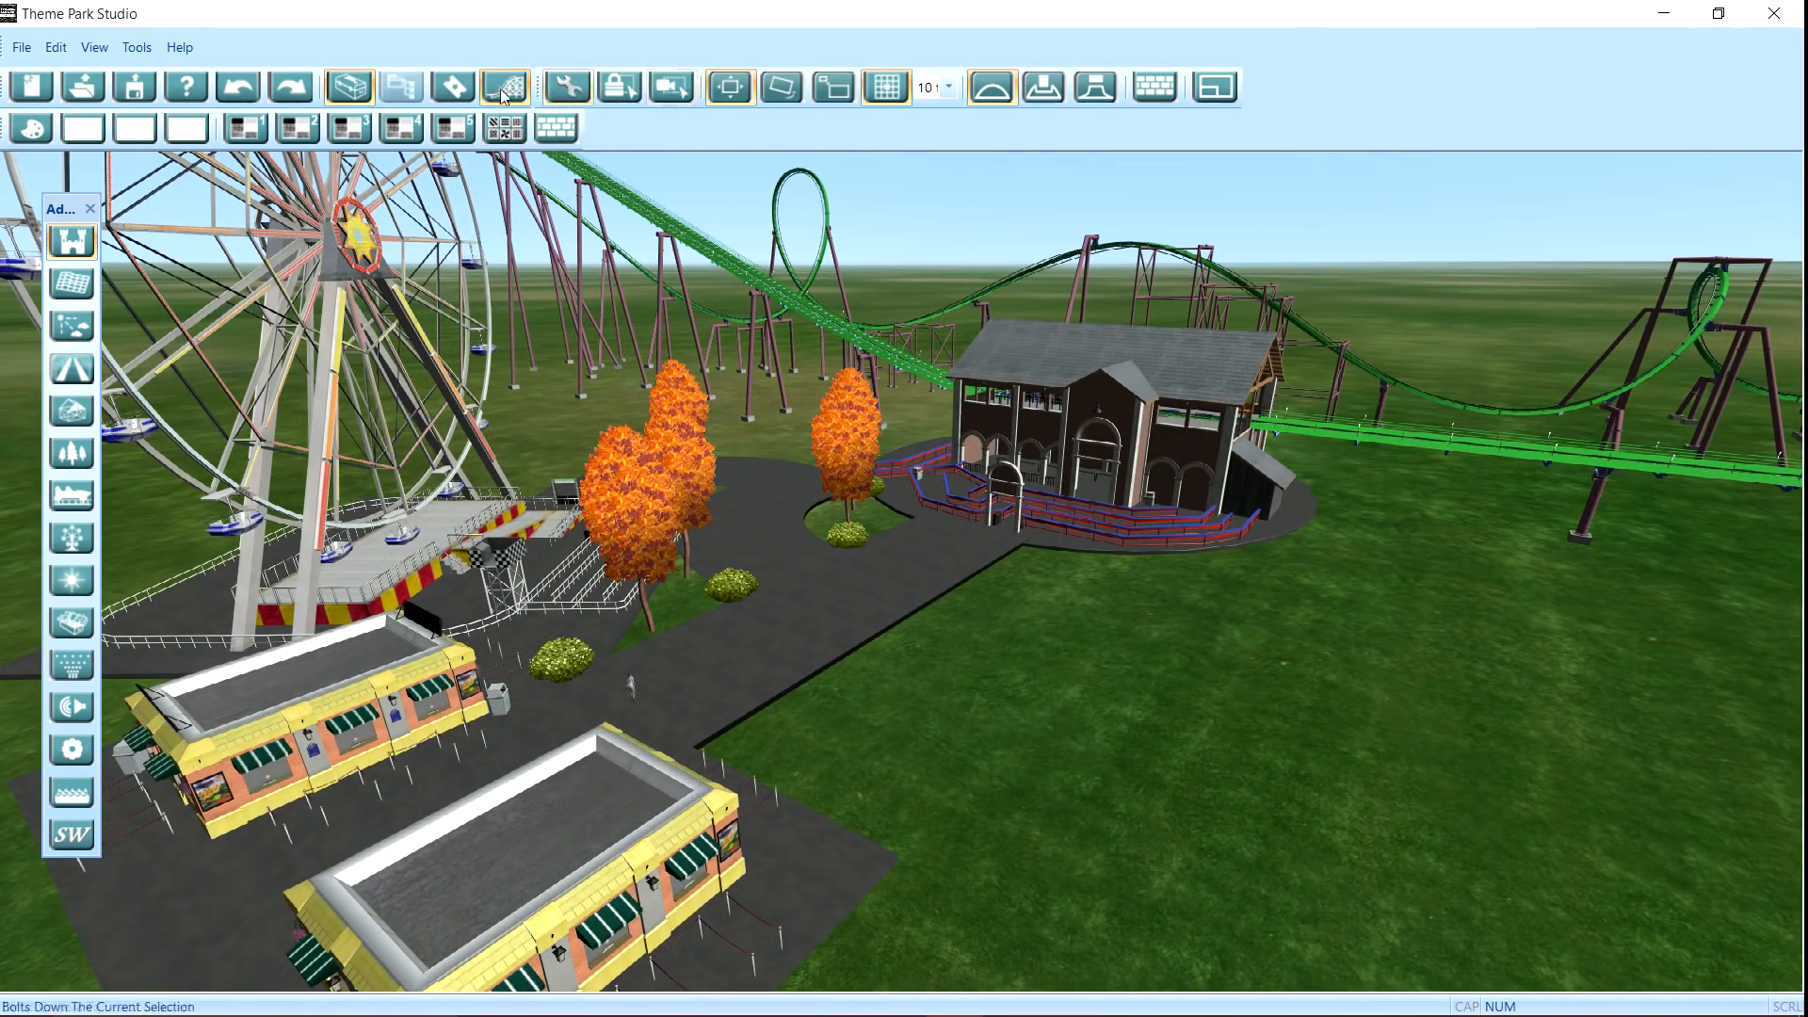
pyautogui.click(454, 88)
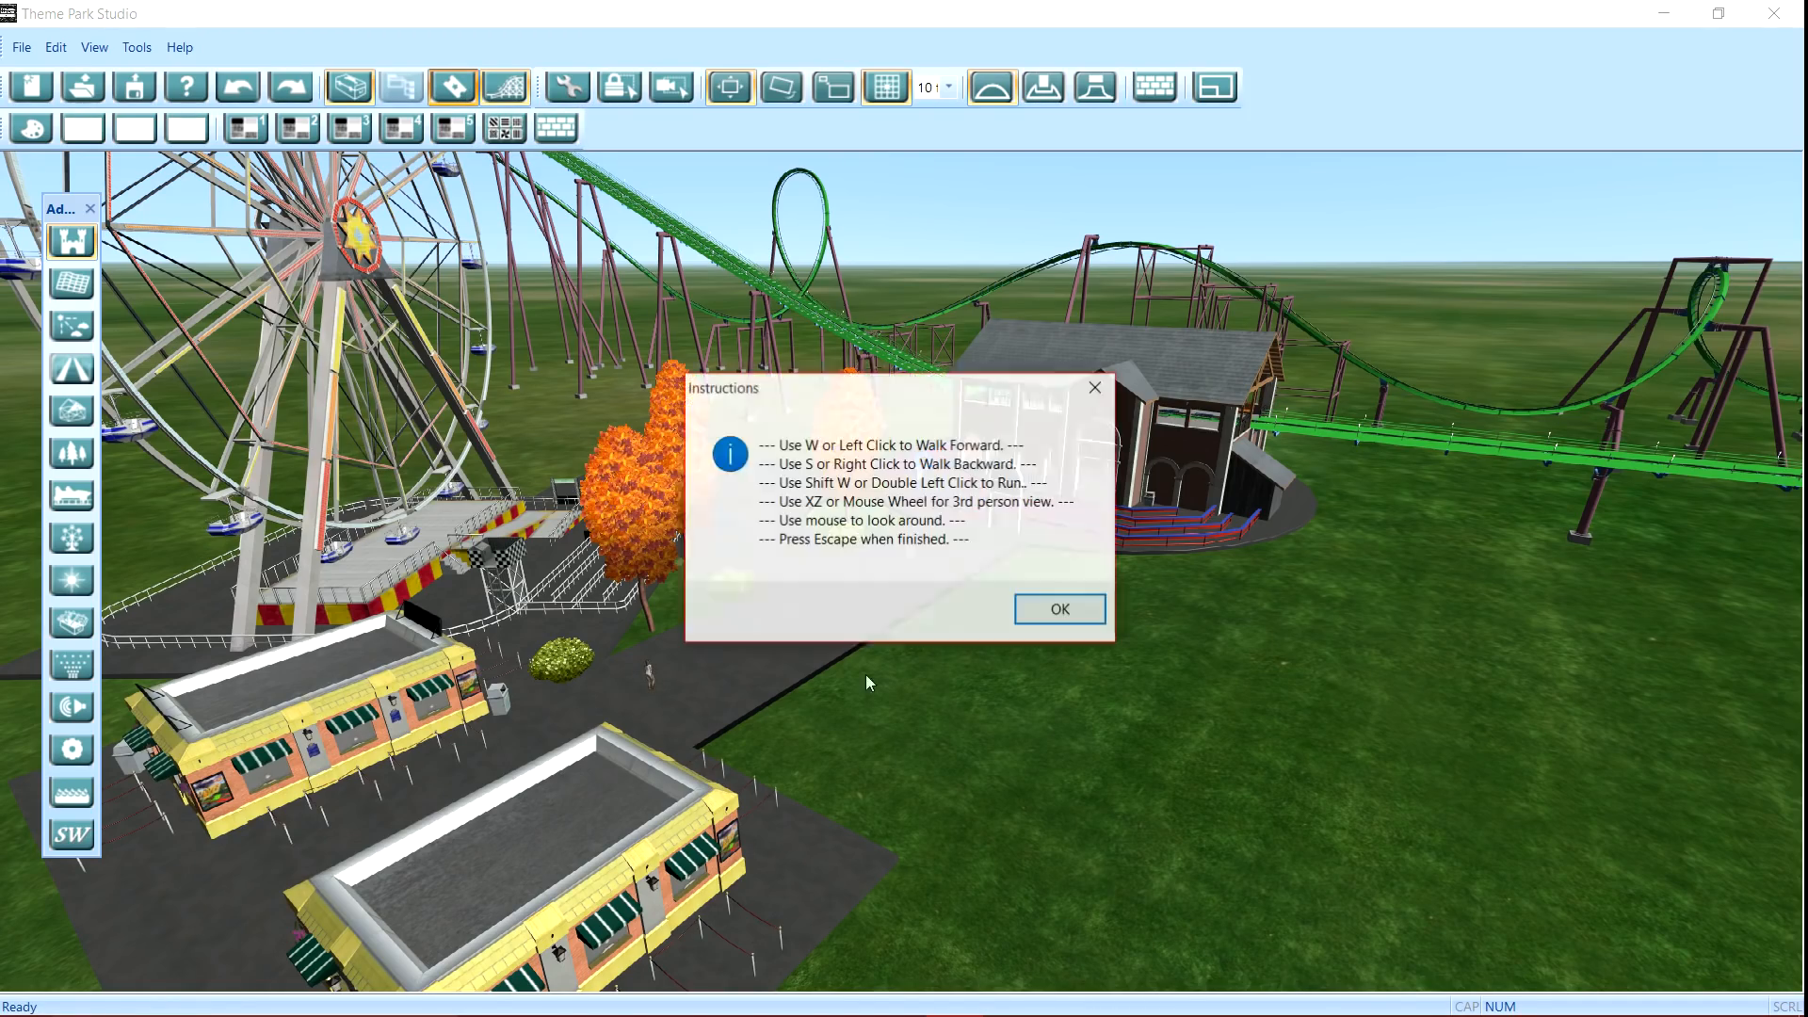
pyautogui.click(1057, 609)
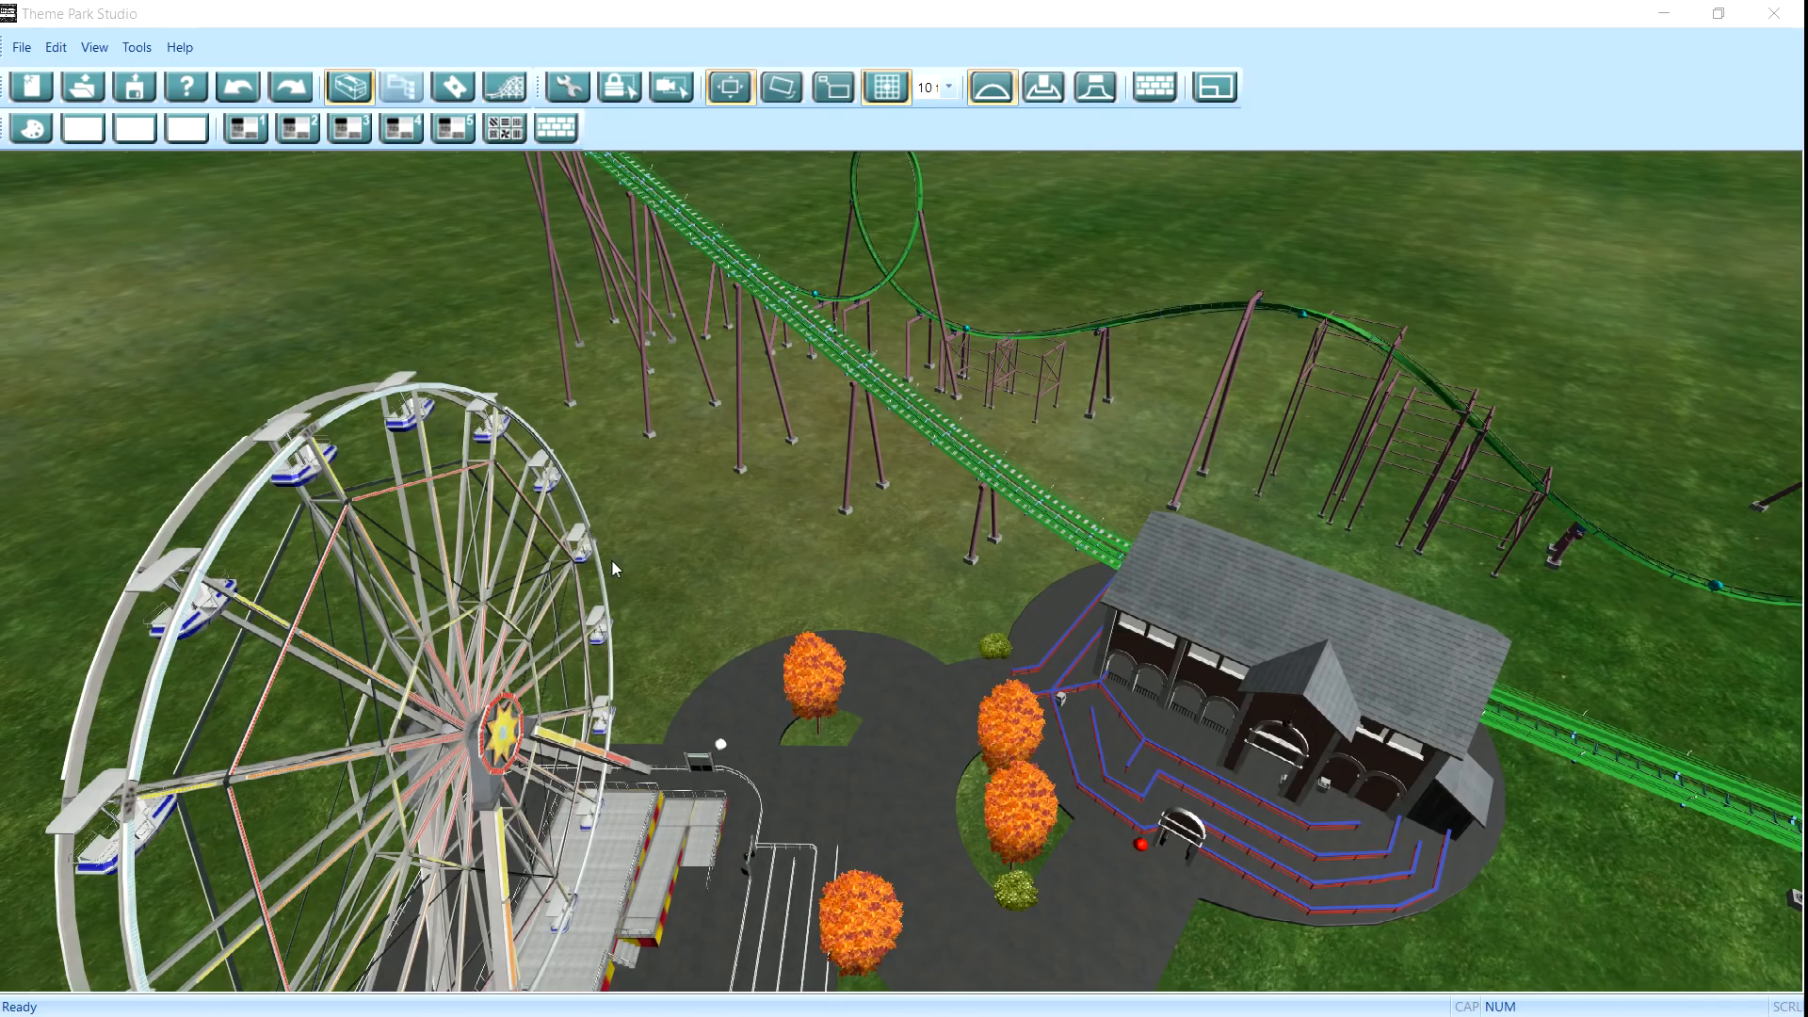
# Step: Examine the coaster layout from above, from the station area out to the far end of the track
pyautogui.moveTo(612, 561); pyautogui.dragTo(737, 751)
pyautogui.press('w')
pyautogui.press('a')
pyautogui.press('w')
pyautogui.press('s')
pyautogui.press('d')
pyautogui.press('s')
pyautogui.press('a')
pyautogui.press('s')
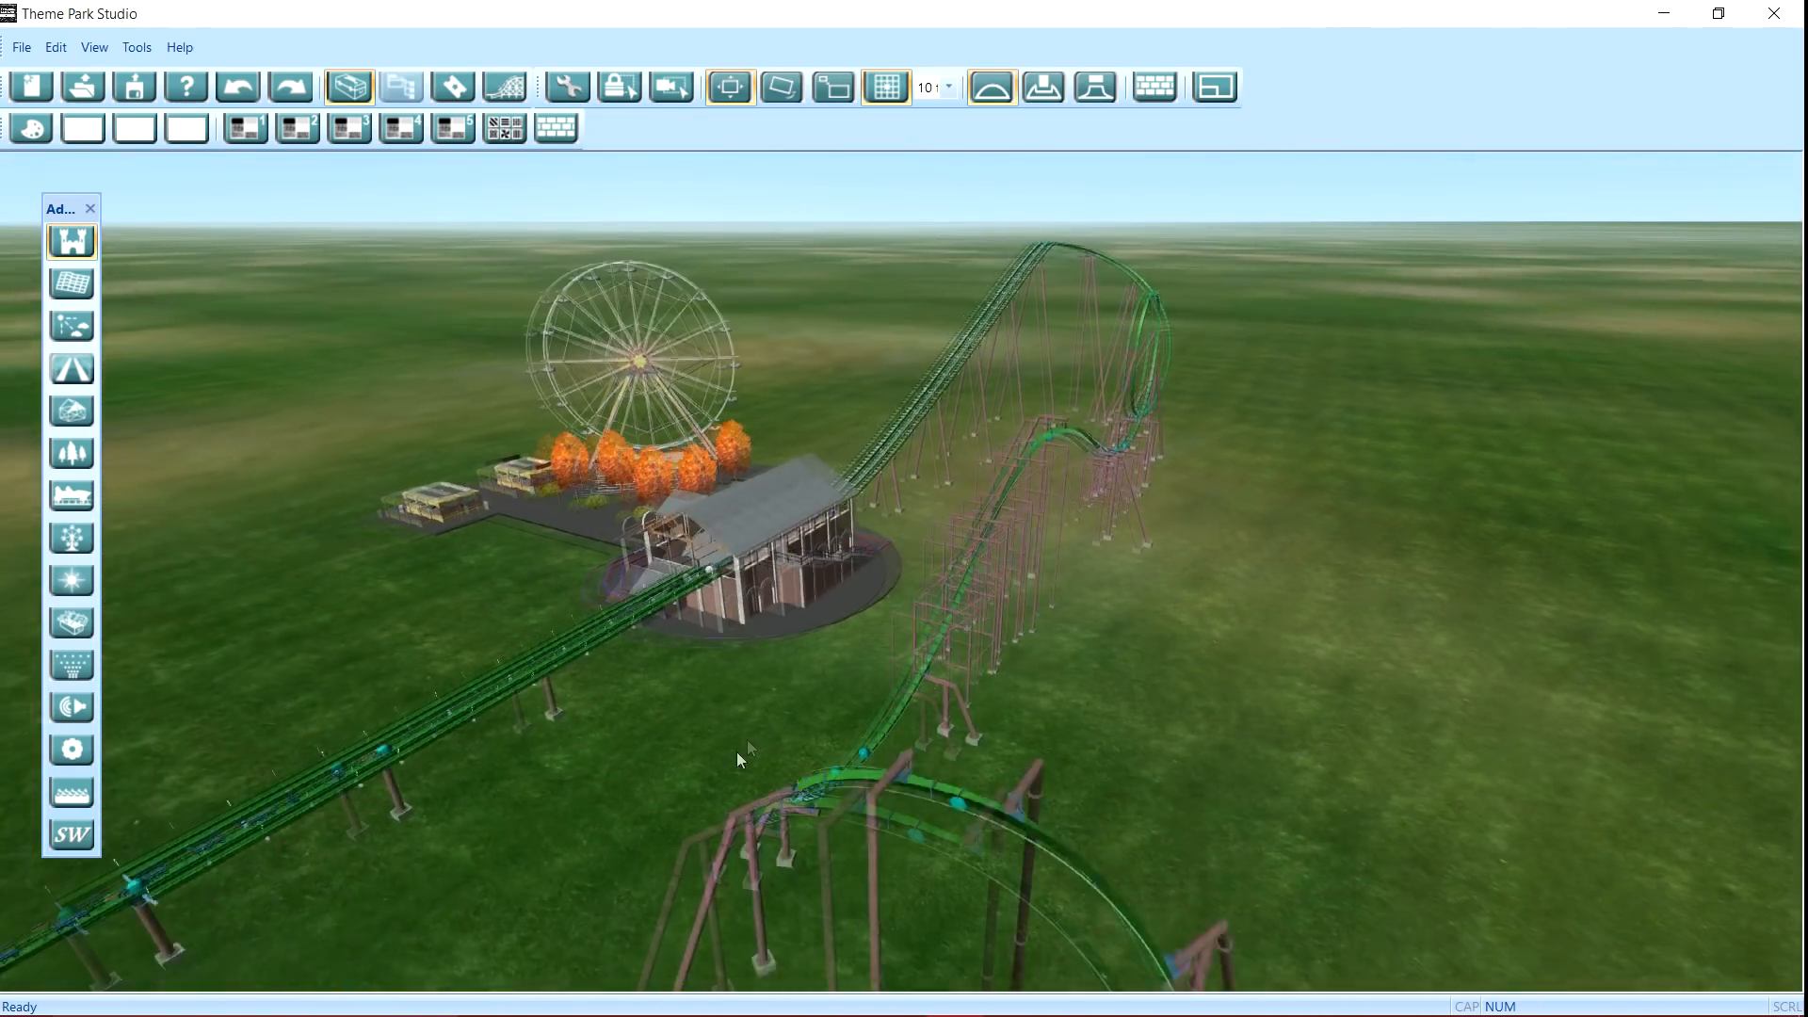
pyautogui.press('s')
pyautogui.press('a')
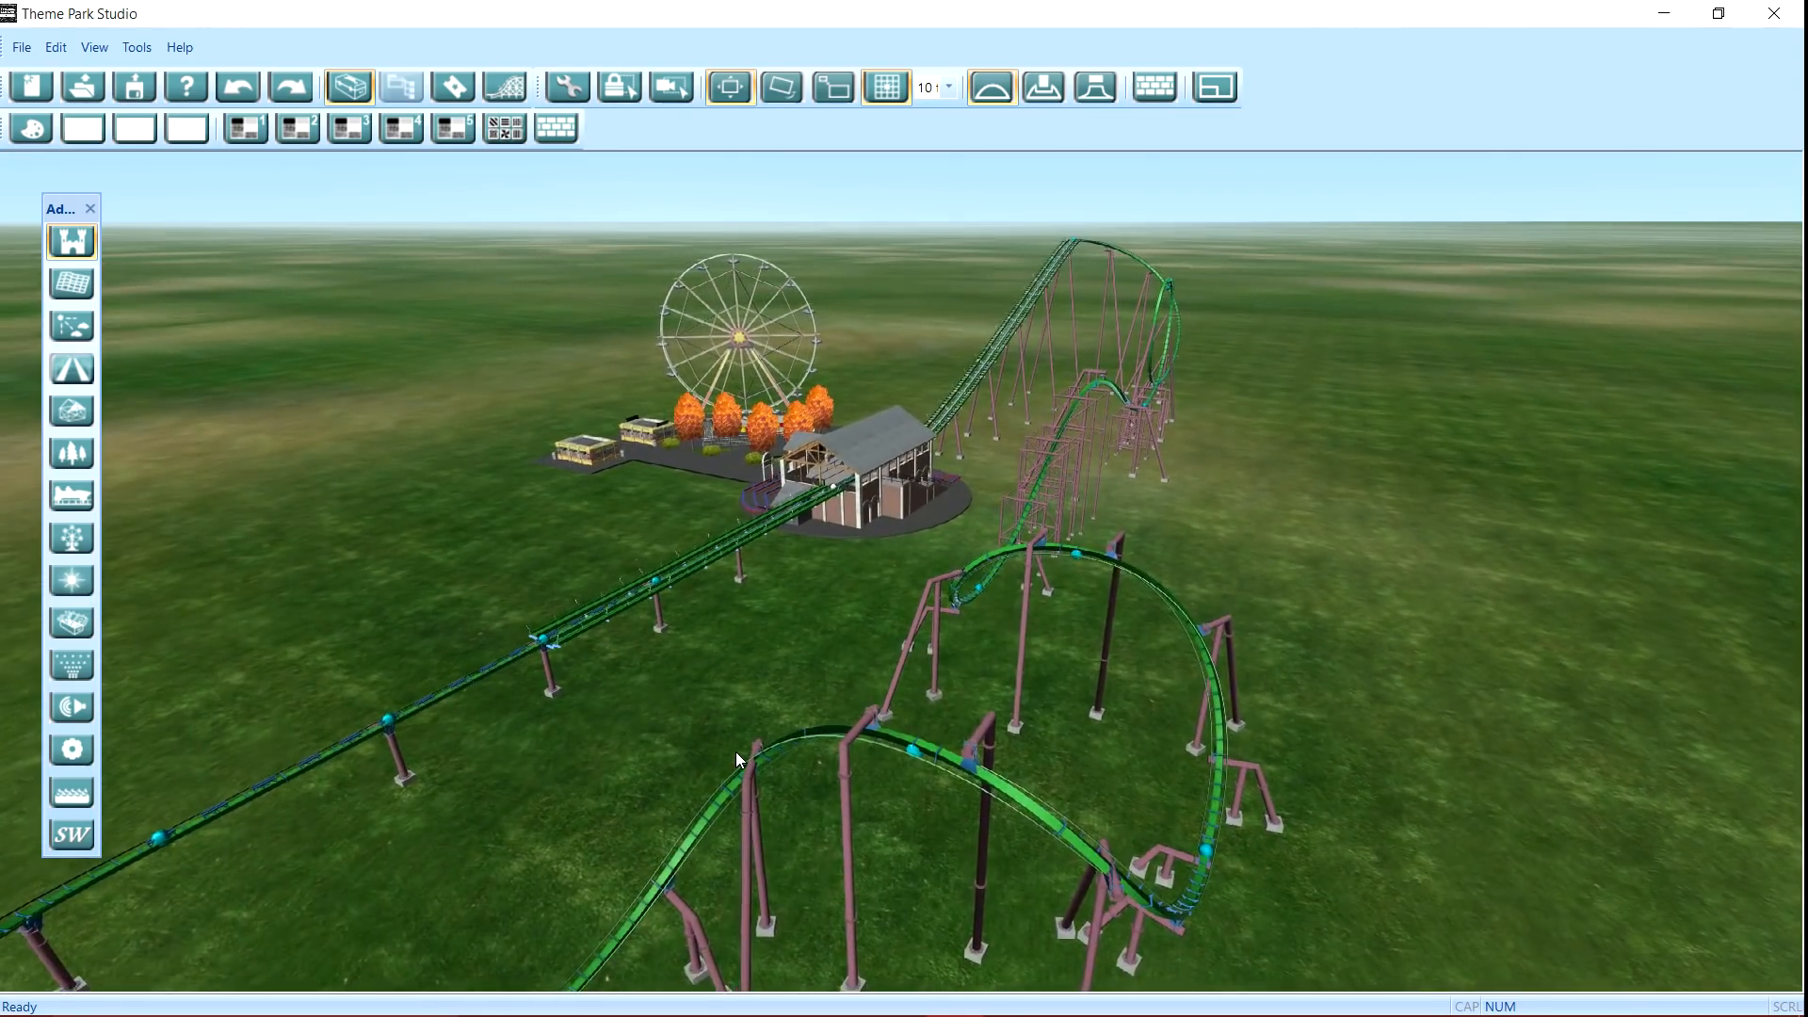
pyautogui.press('s')
pyautogui.press('a')
# Step: Examine the curve after the coaster's lift hill, the vertical loop and the track leading back to the station
pyautogui.press('w')
pyautogui.press('d')
pyautogui.press('d')
pyautogui.moveTo(840, 720); pyautogui.dragTo(872, 568)
pyautogui.press('d')
pyautogui.press('s')
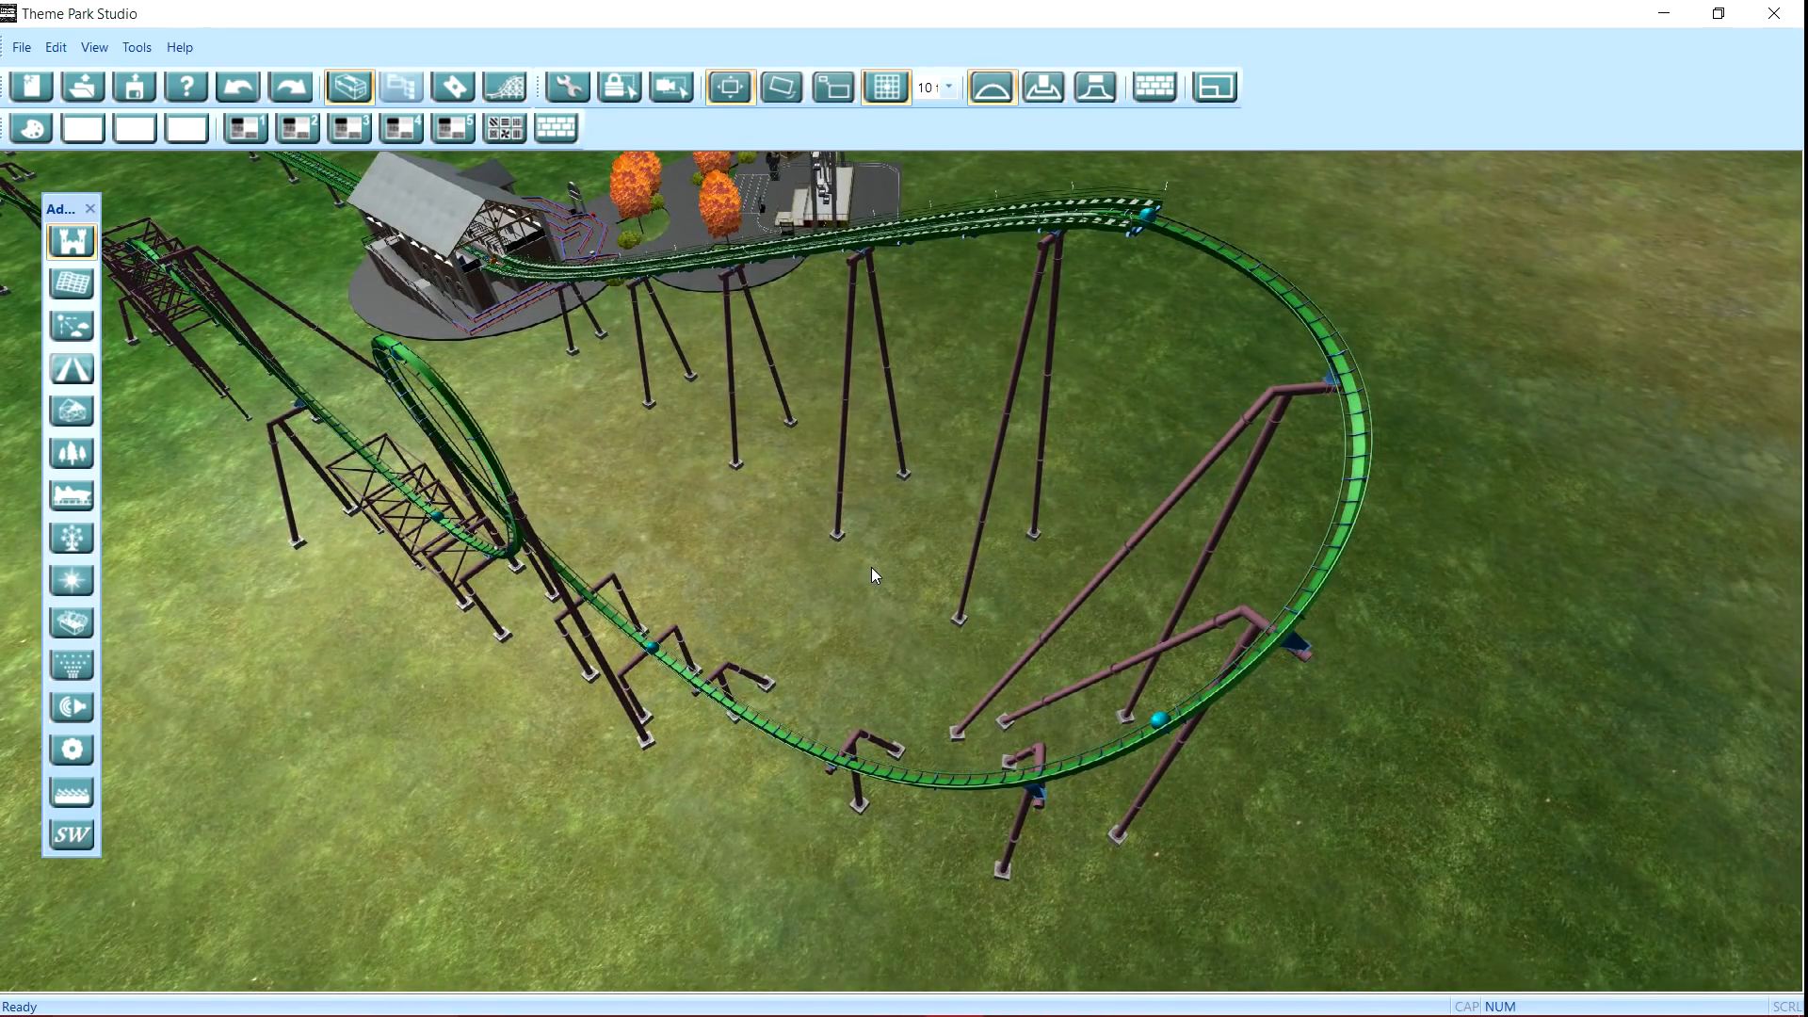
pyautogui.press('a')
pyautogui.moveTo(844, 424); pyautogui.dragTo(836, 556)
pyautogui.press('d')
pyautogui.press('a')
pyautogui.press('w')
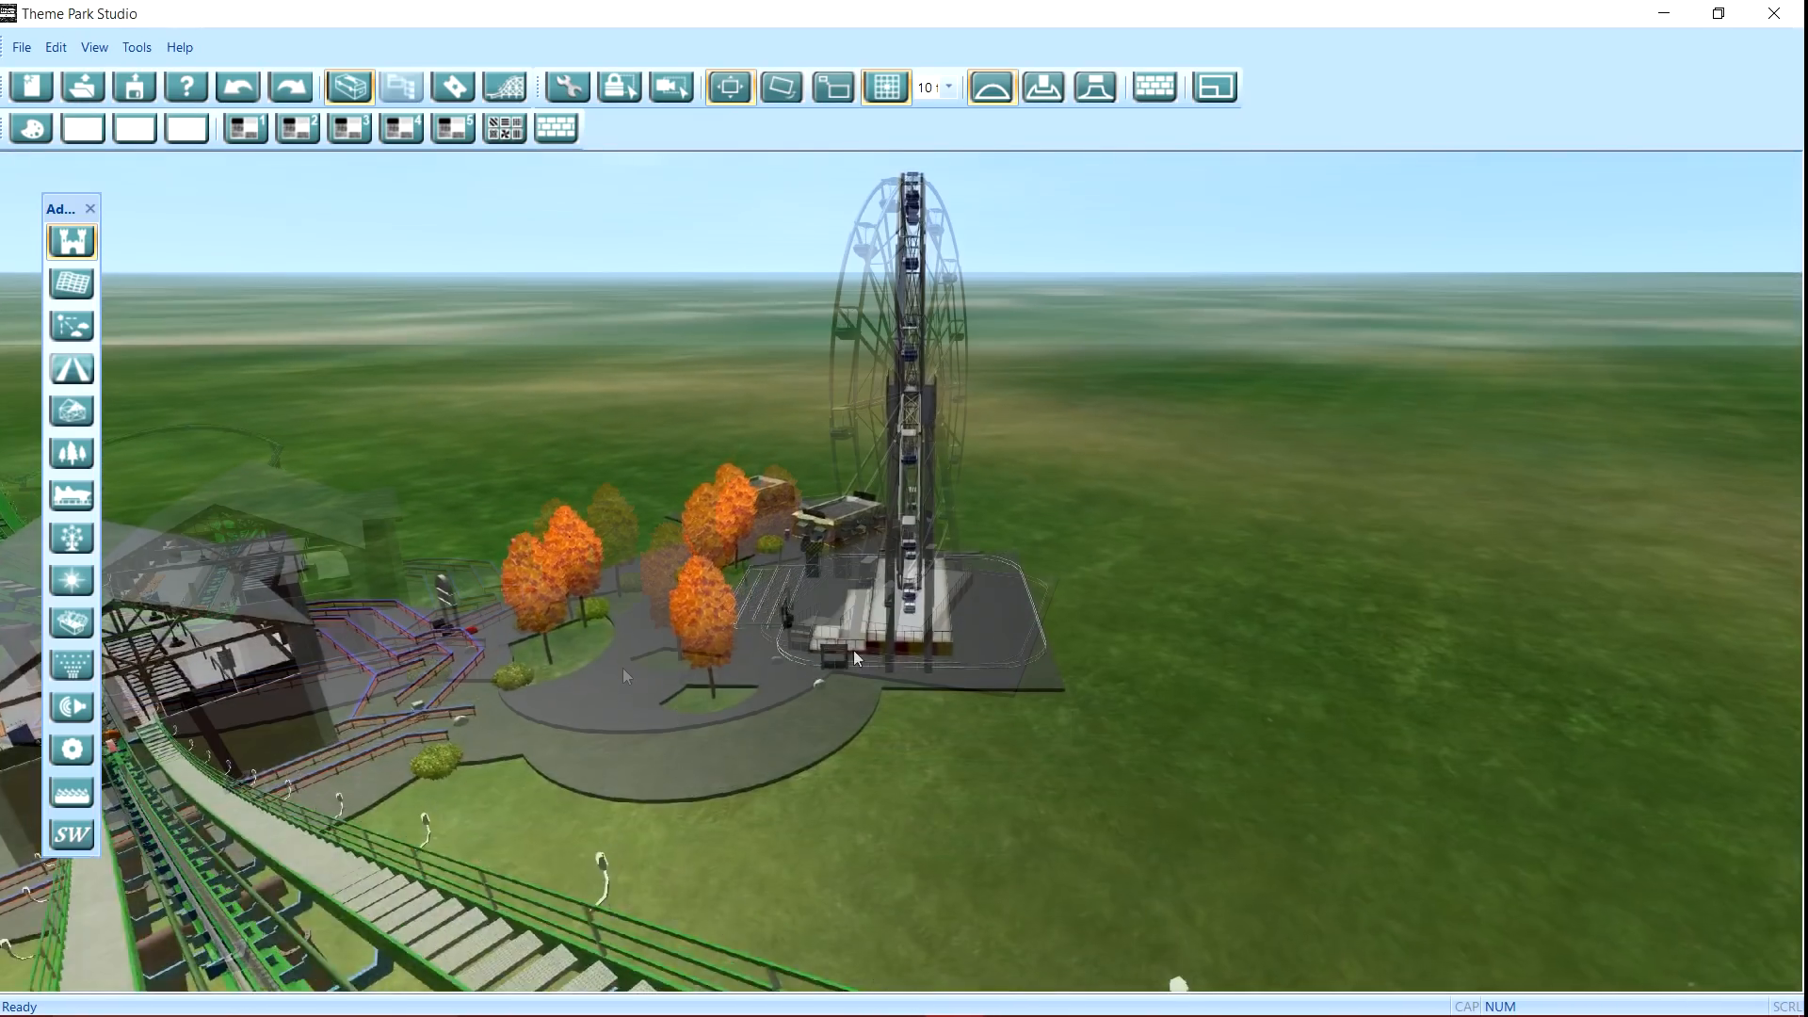
# Step: Examine the station, its queue lines and the Ferris wheel from the rear of the park
pyautogui.moveTo(854, 650); pyautogui.dragTo(740, 601)
pyautogui.press('w')
pyautogui.press('a')
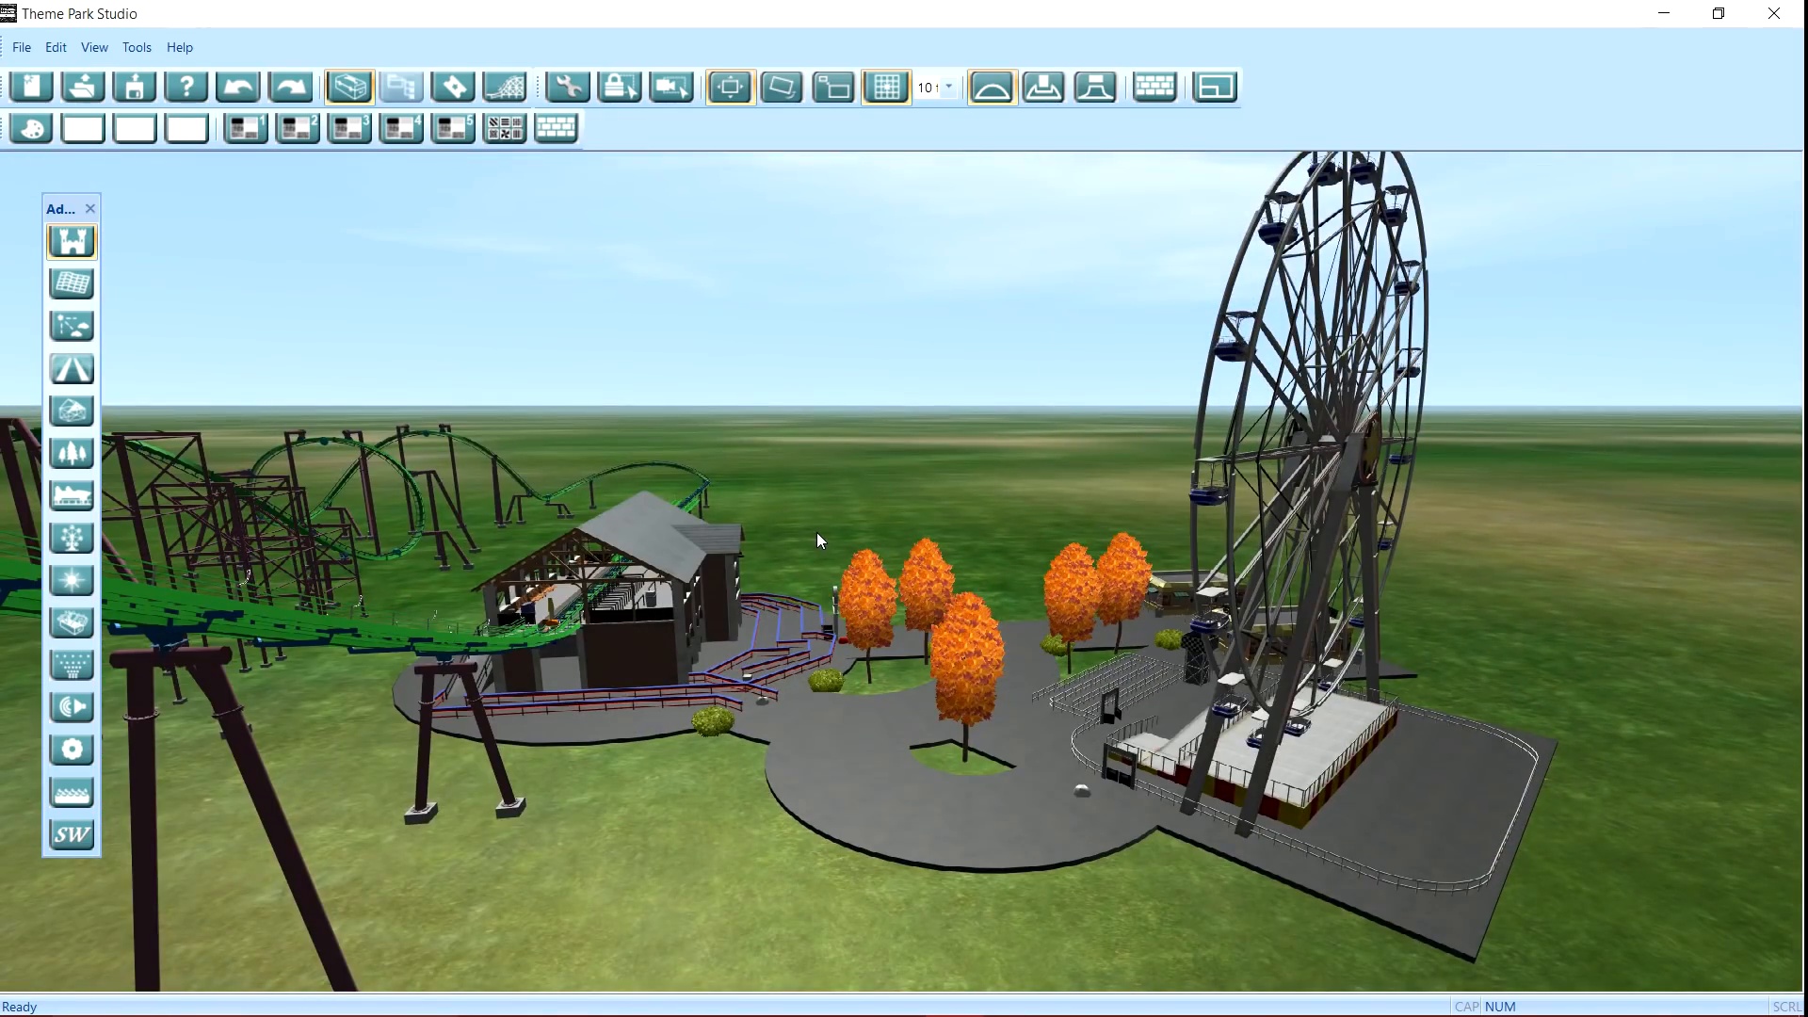
pyautogui.press('w')
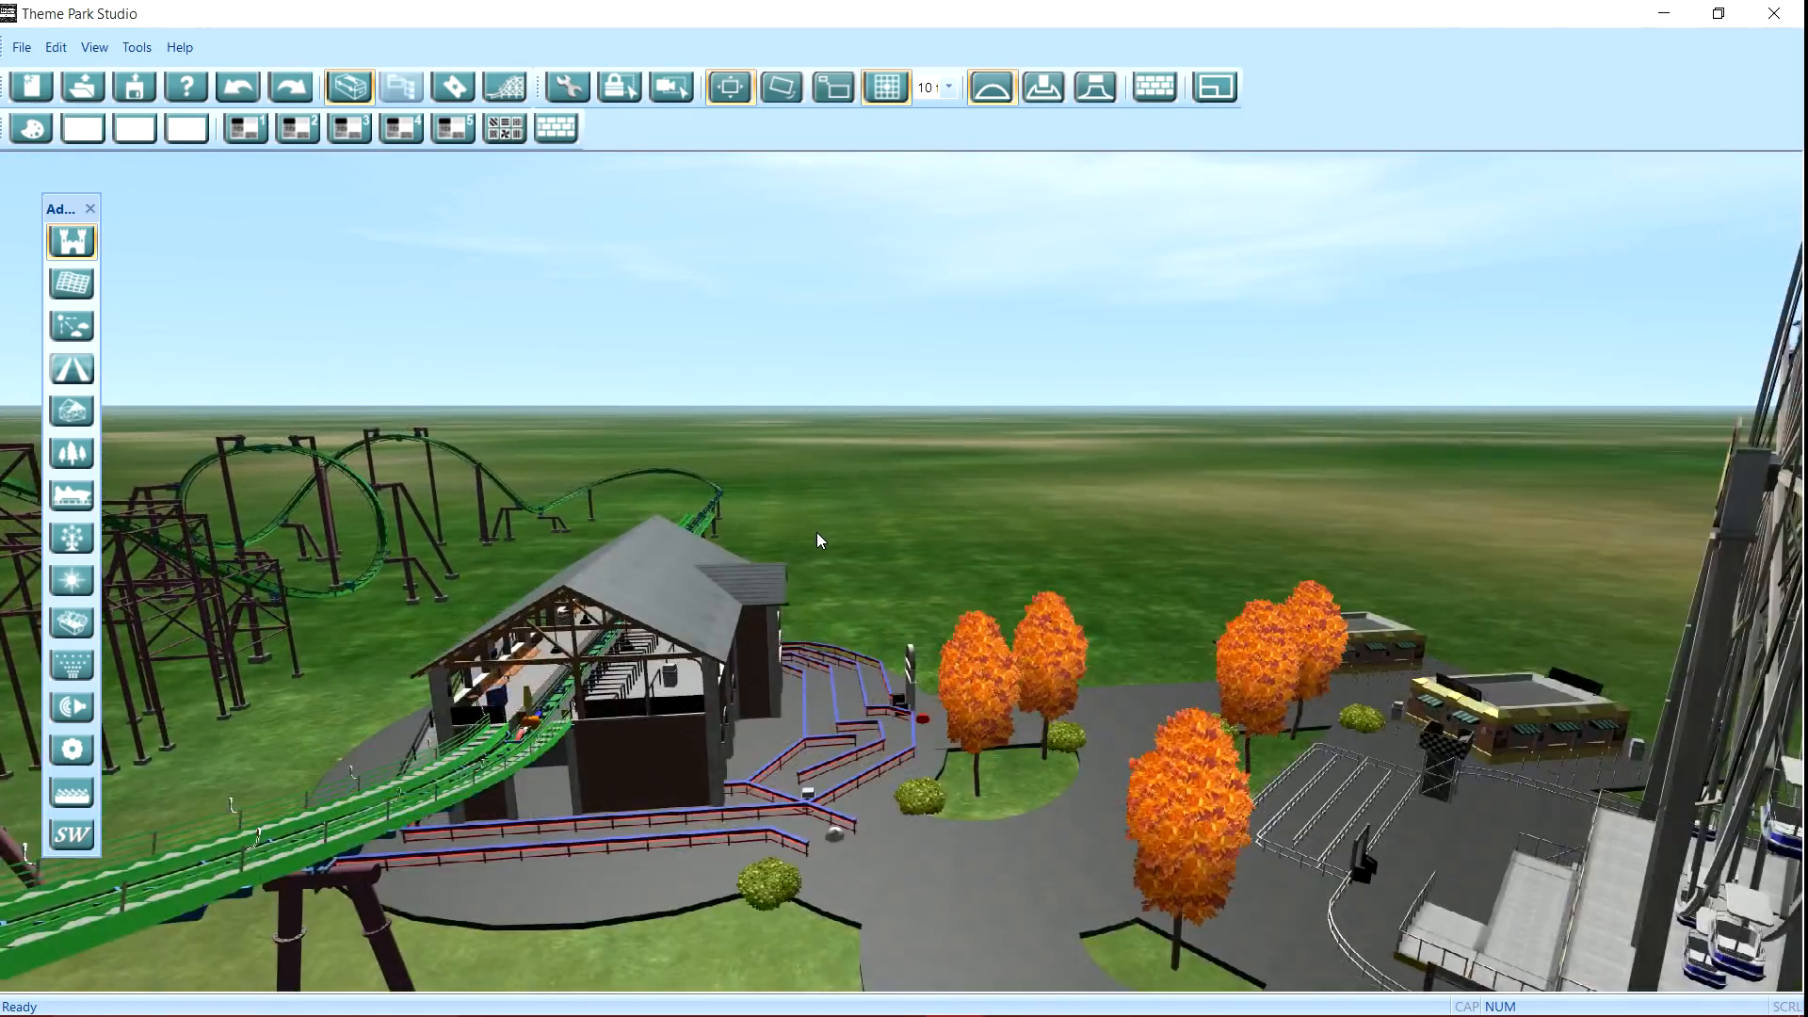
pyautogui.moveTo(817, 533); pyautogui.dragTo(635, 705)
pyautogui.press('s')
pyautogui.press('d')
pyautogui.press('w')
pyautogui.press('s')
pyautogui.moveTo(851, 729); pyautogui.dragTo(923, 721)
pyautogui.press('w')
pyautogui.press('s')
pyautogui.press('s')
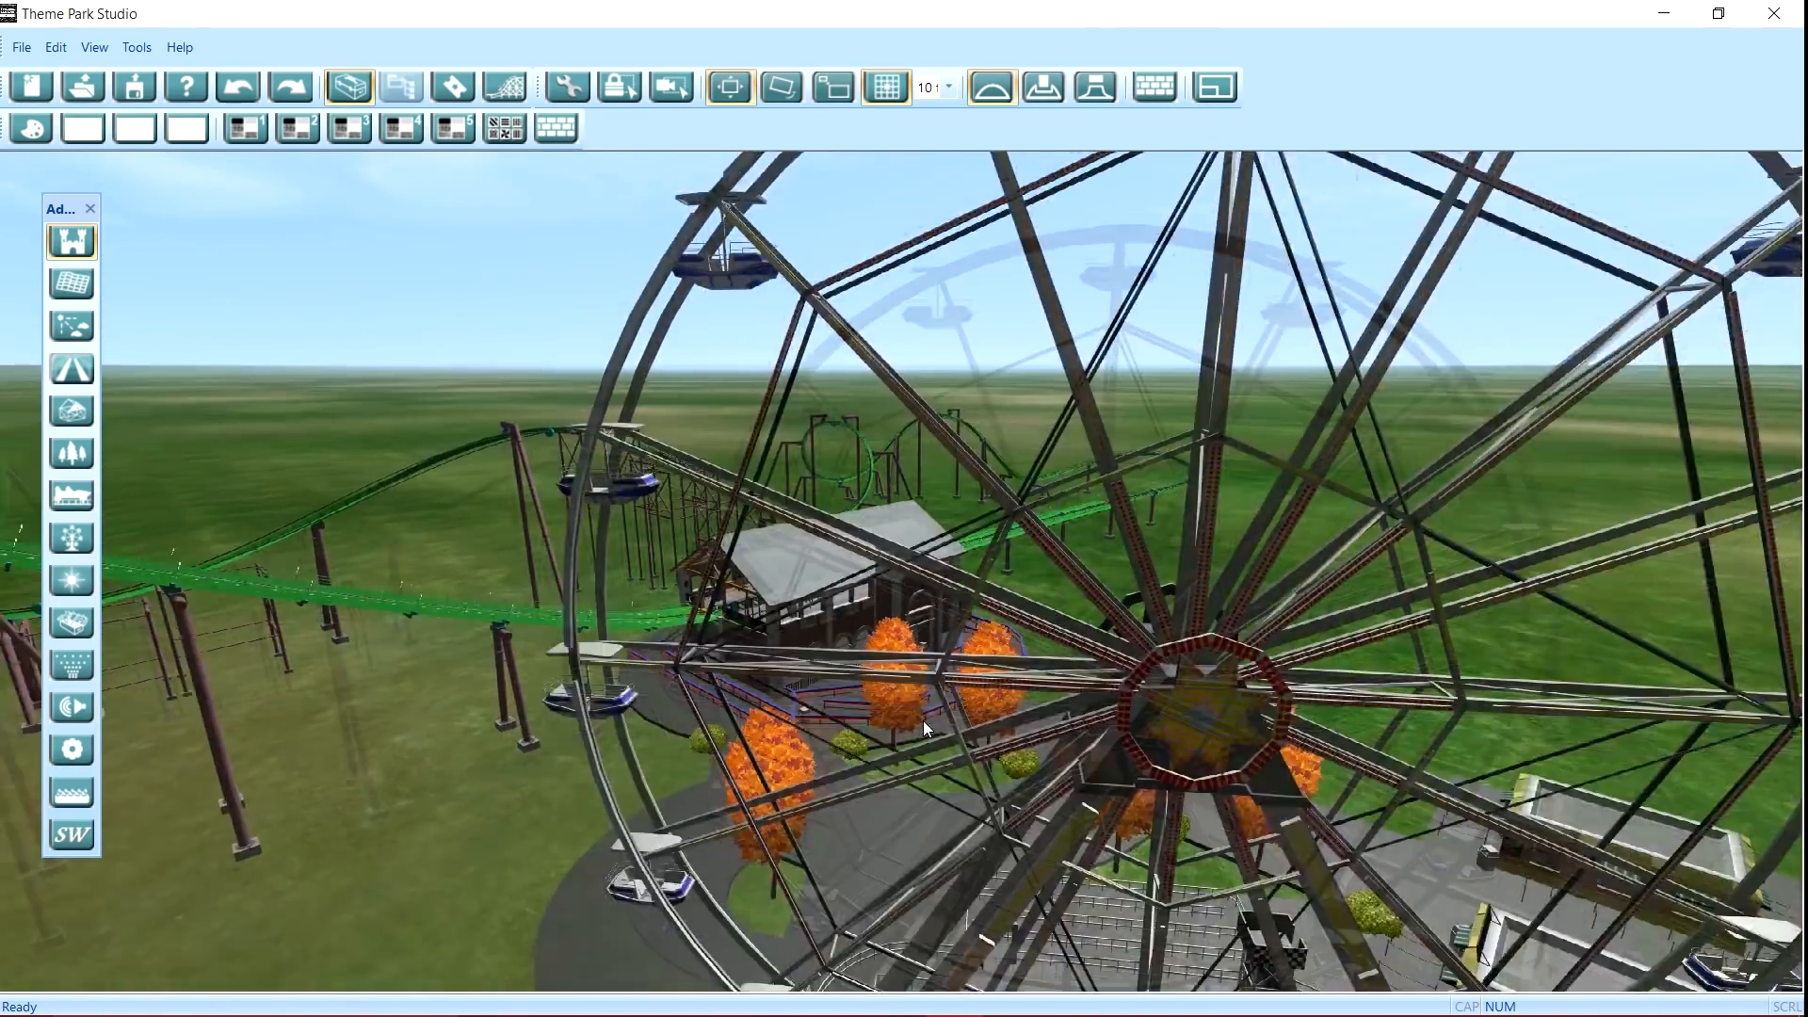
# Step: Circle back to the front of the park and examine the Ferris wheel, shops and coaster together
pyautogui.press('d')
pyautogui.moveTo(923, 720); pyautogui.dragTo(915, 602)
pyautogui.press('w')
pyautogui.press('a')
pyautogui.press('d')
pyautogui.press('d')
pyautogui.press('w')
pyautogui.press('s')
pyautogui.press('w')
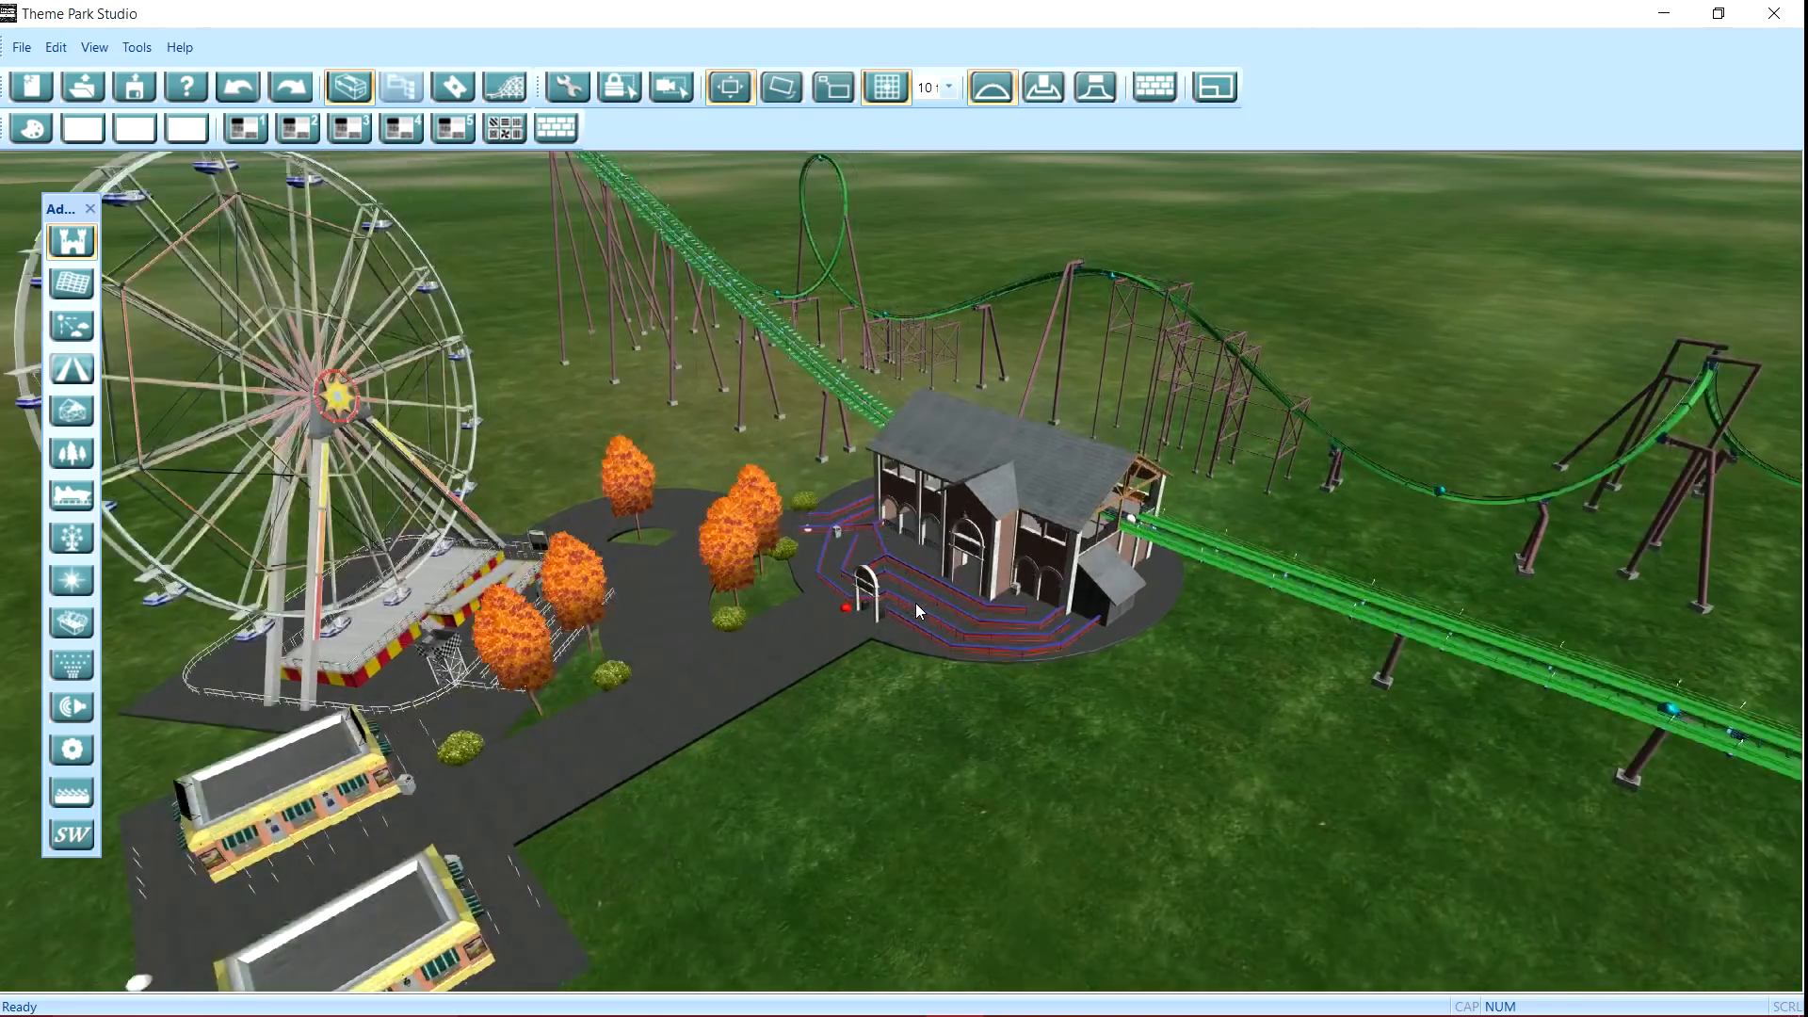
pyautogui.press('s')
pyautogui.press('d')
pyautogui.moveTo(815, 667); pyautogui.dragTo(603, 488)
pyautogui.scroll(-3, 807, 591)
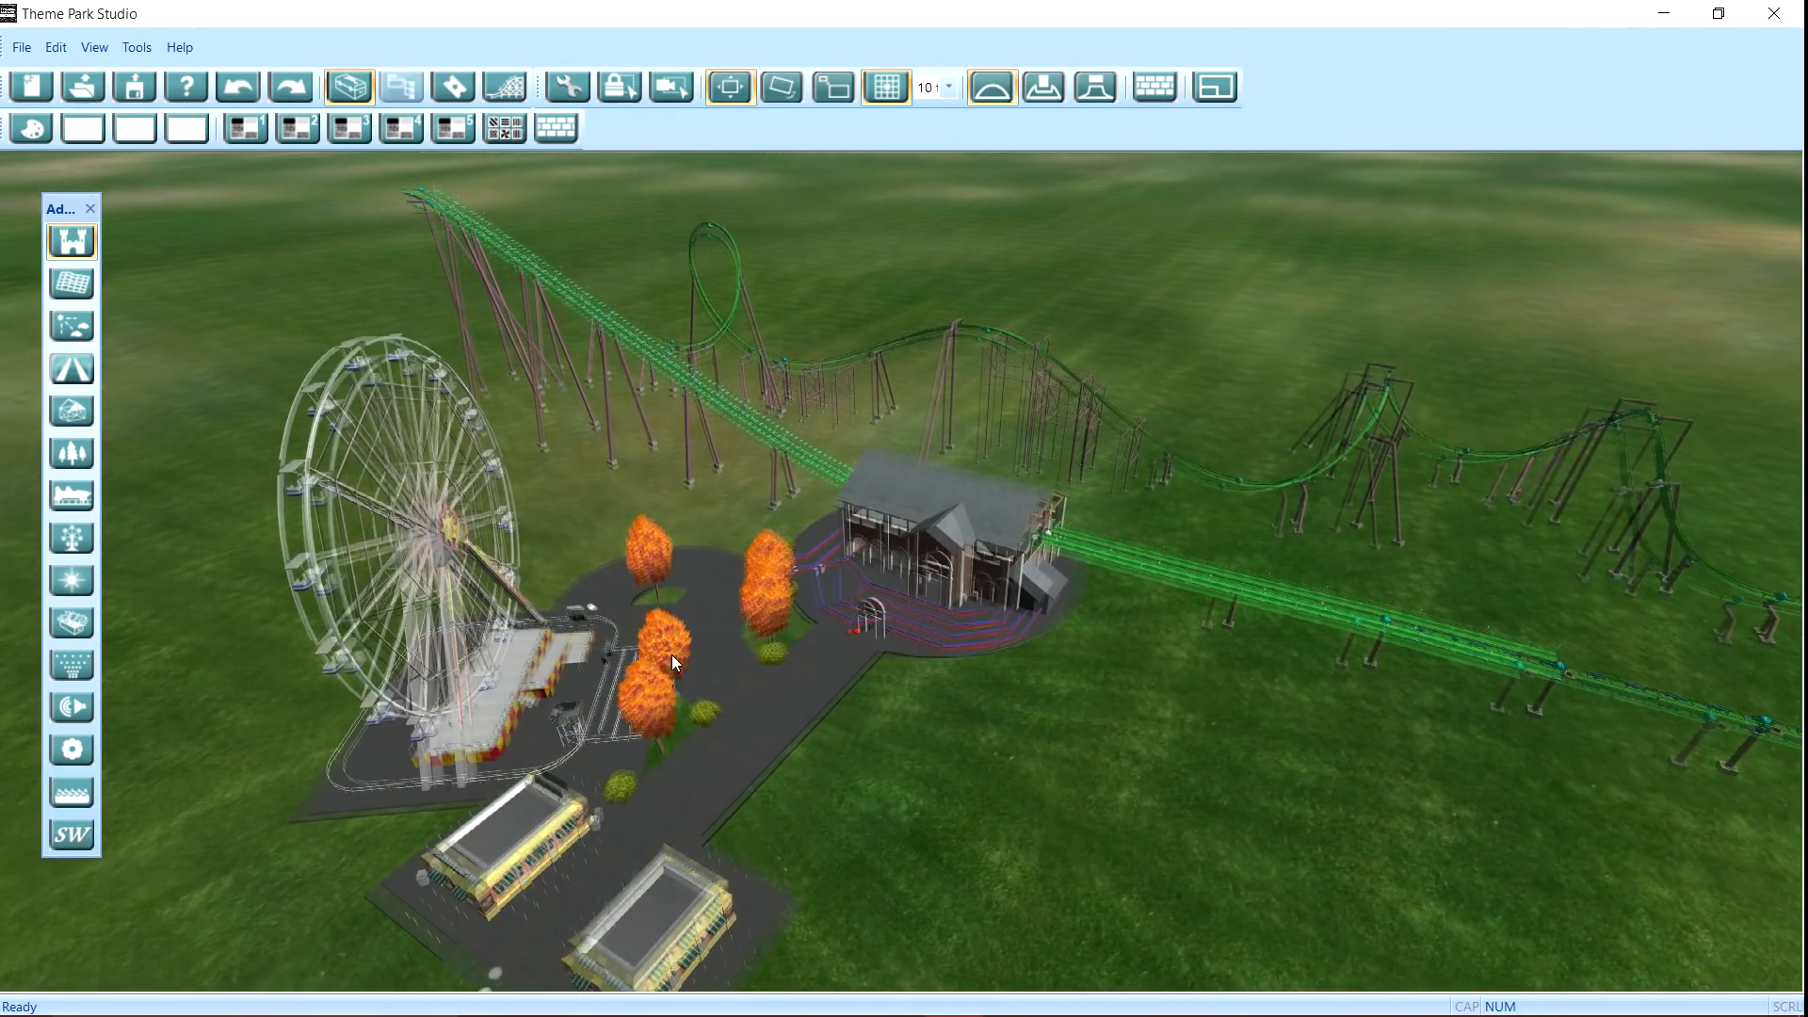
pyautogui.scroll(3, 671, 653)
pyautogui.moveTo(694, 579); pyautogui.dragTo(930, 733)
# Step: Switch to Open Broadcaster Software, check the webcam overlay on the game capture in the preview, and return to Theme Park Studio
pyautogui.moveTo(820, 1014)
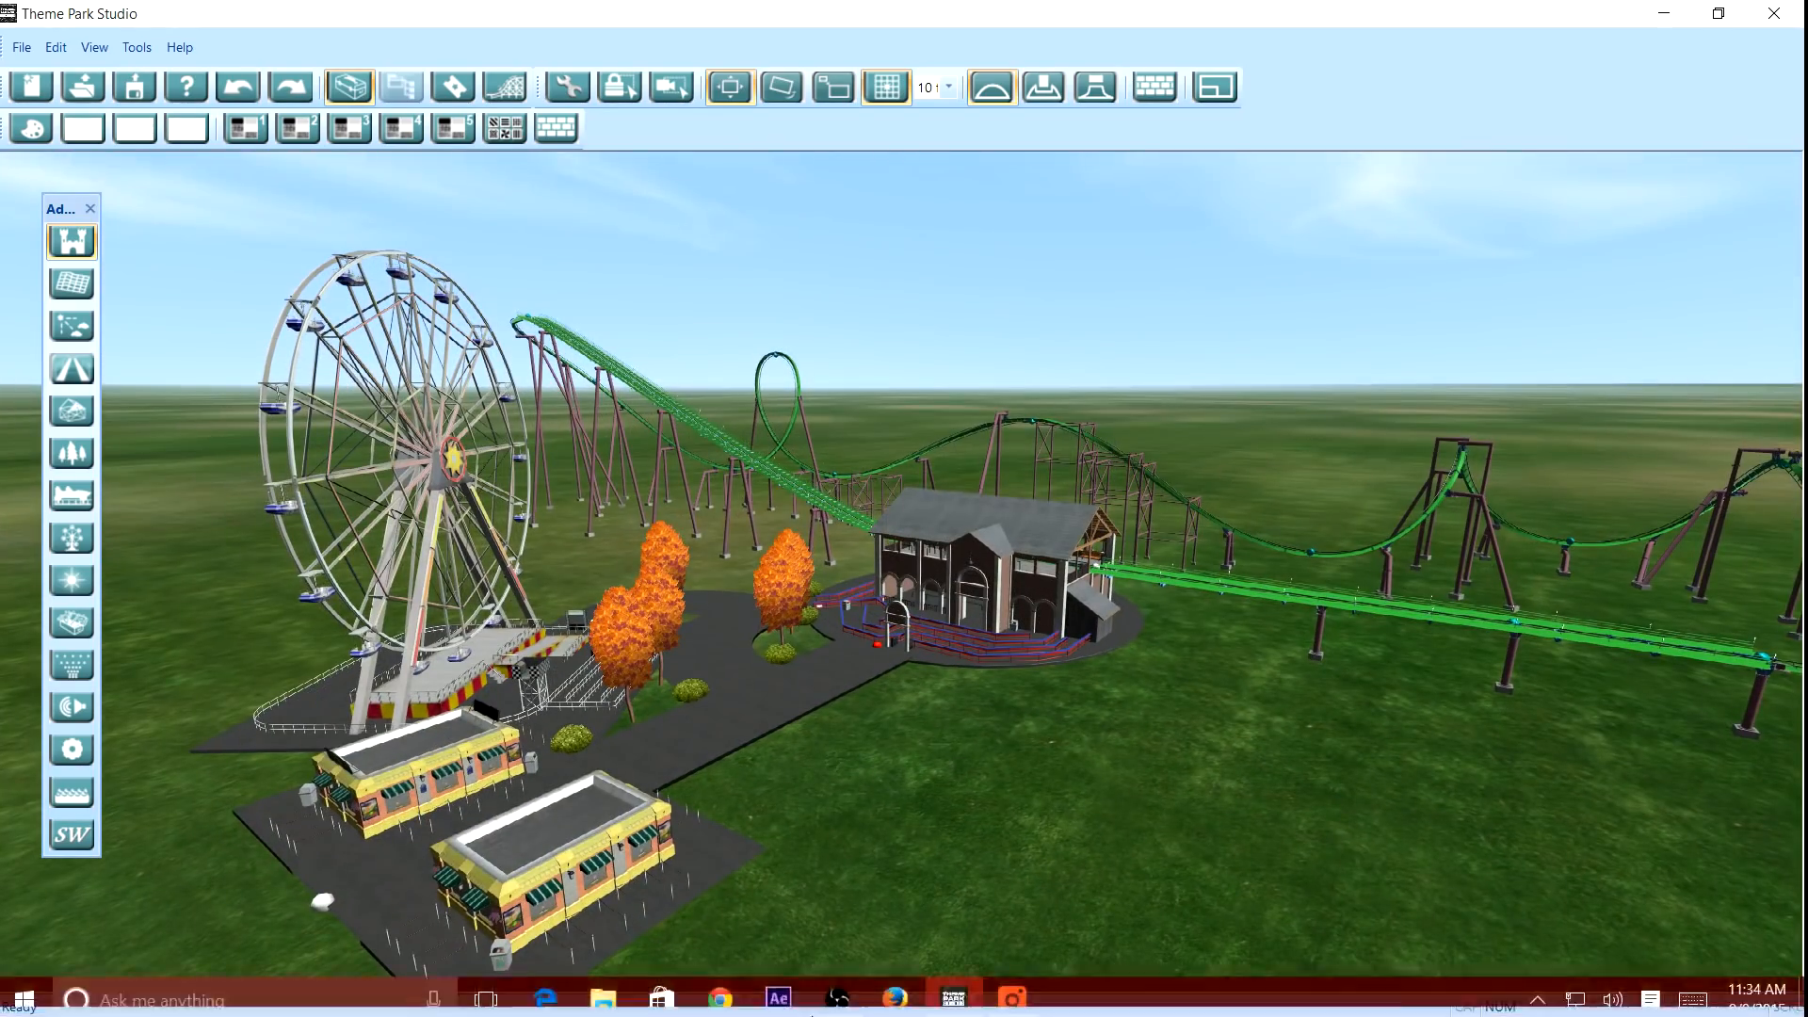
pyautogui.click(839, 993)
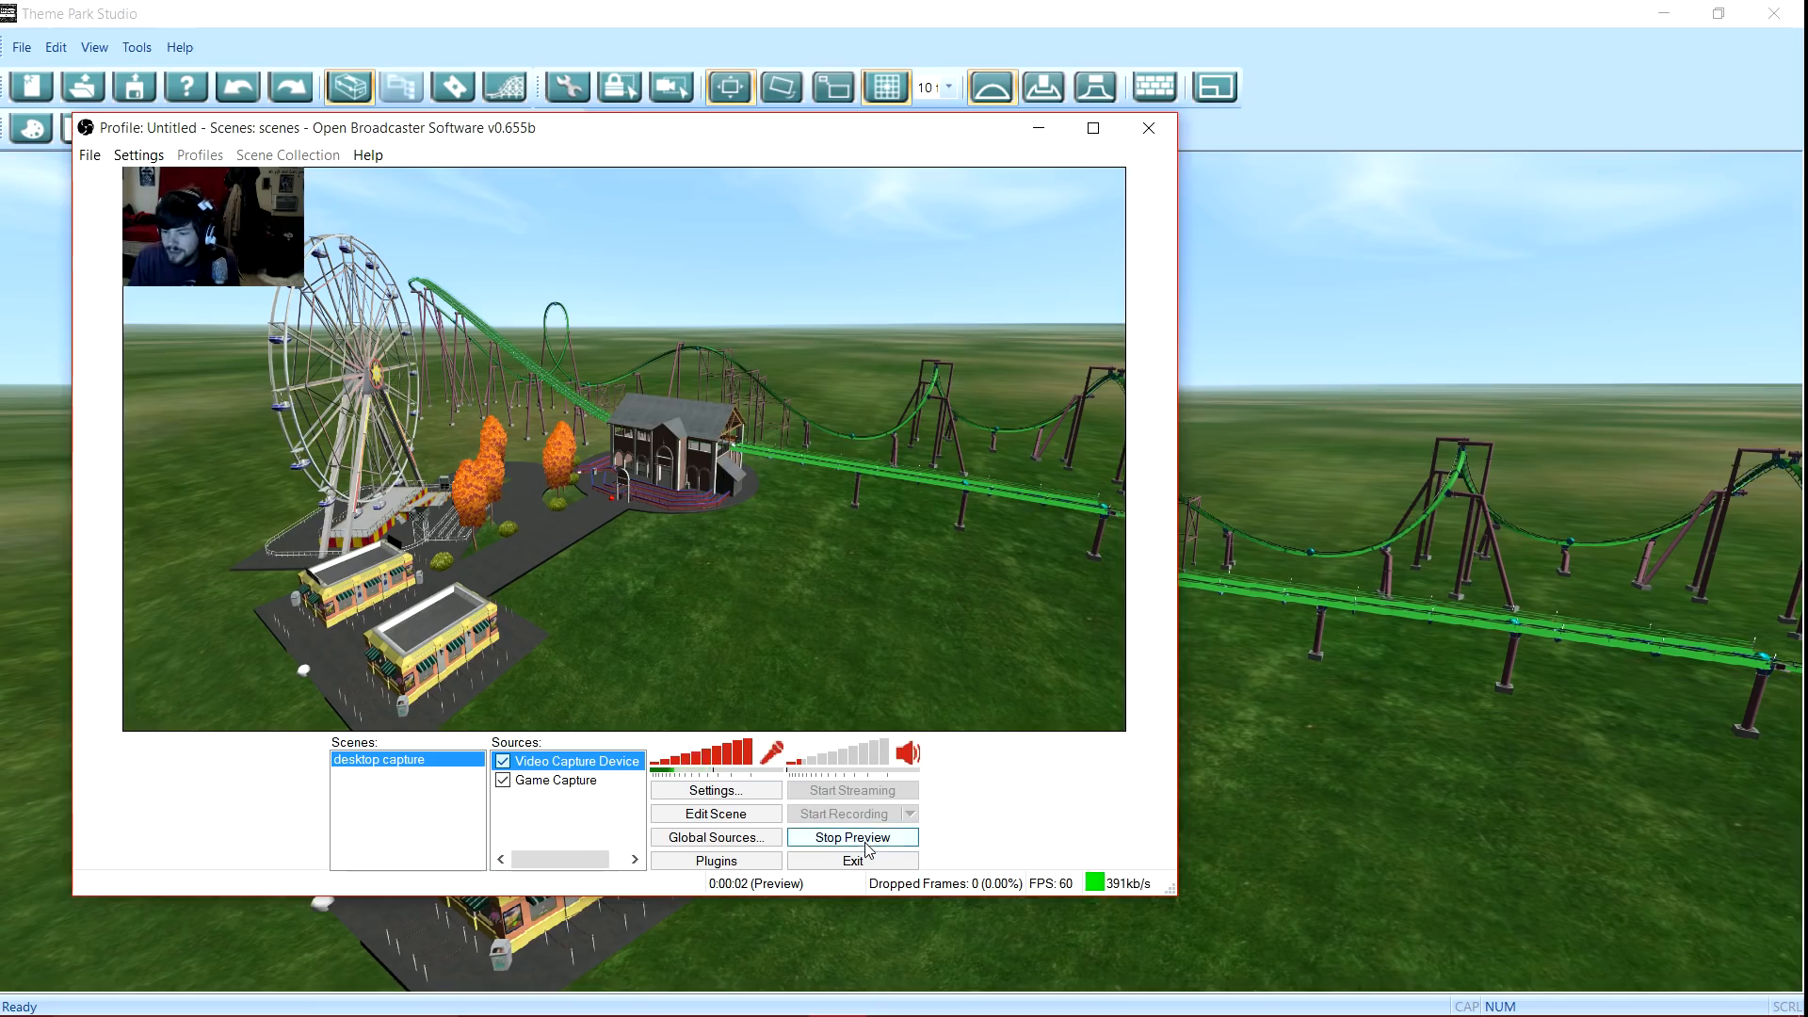
pyautogui.click(1036, 126)
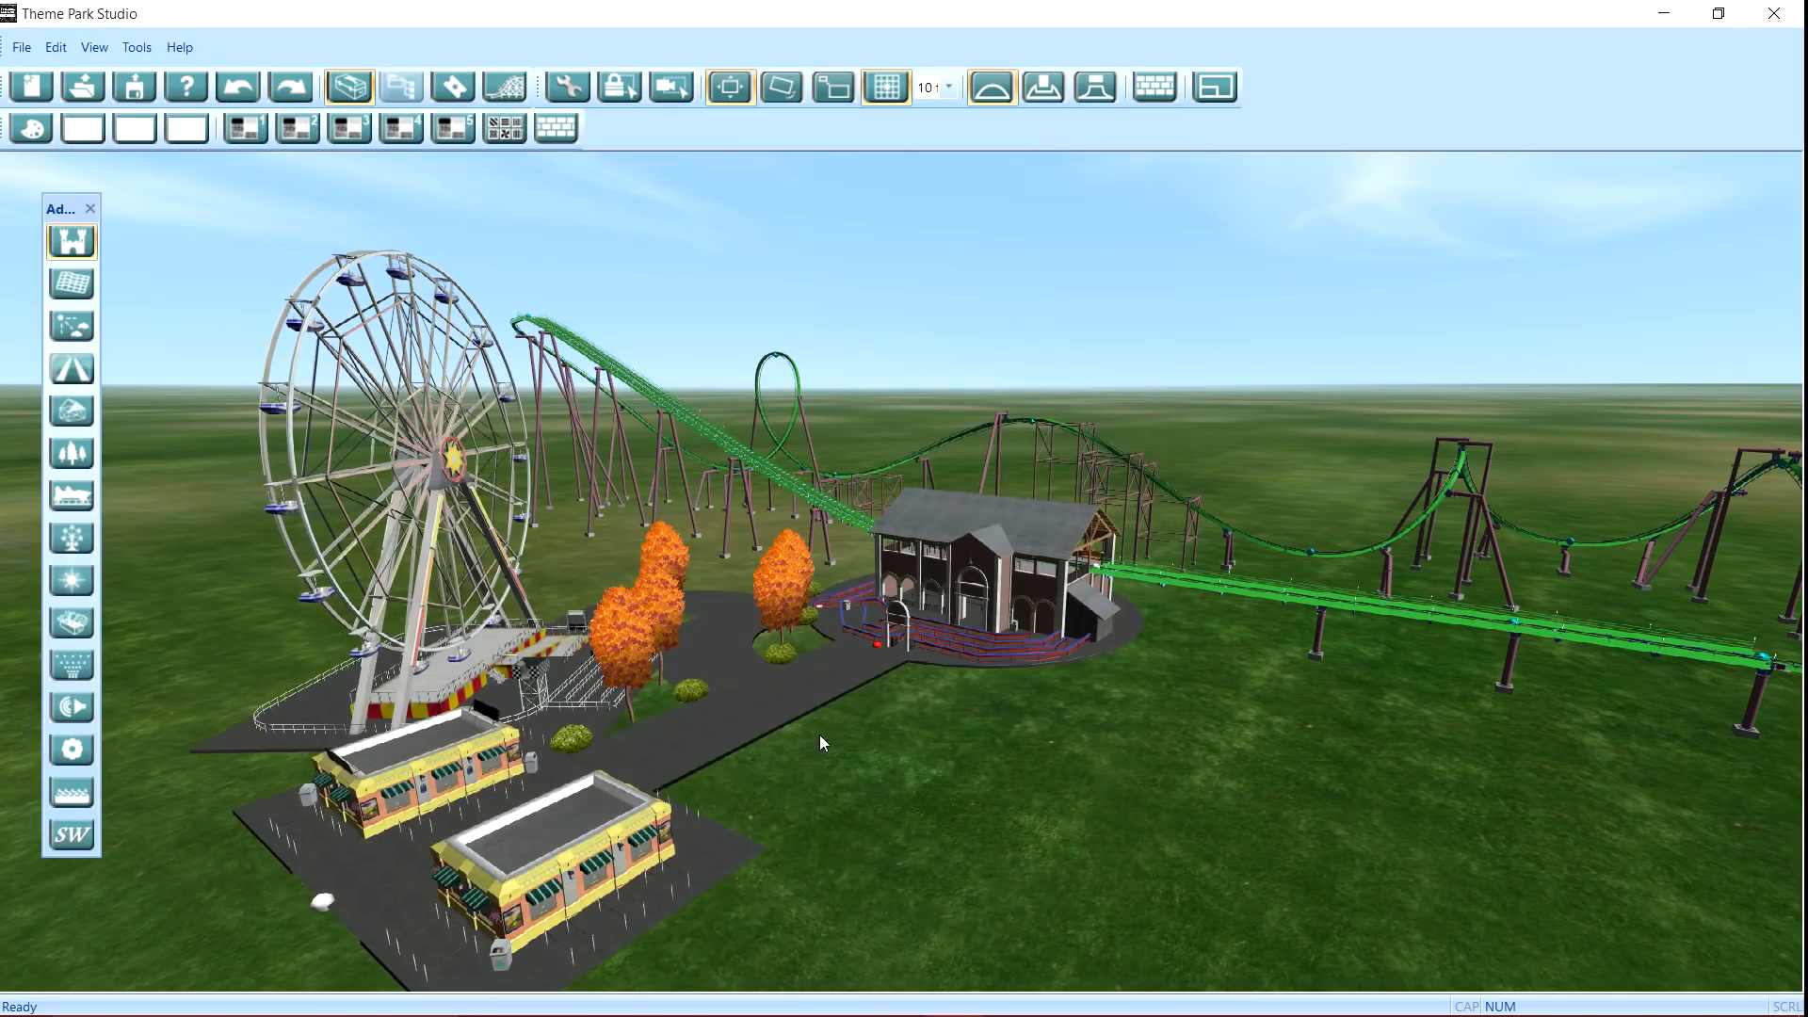
# Step: Look around the Ferris wheel, food shops and station entrance in Theme Park Studio from high and low viewpoints
pyautogui.moveTo(768, 828); pyautogui.dragTo(923, 609)
pyautogui.press('s')
pyautogui.press('d')
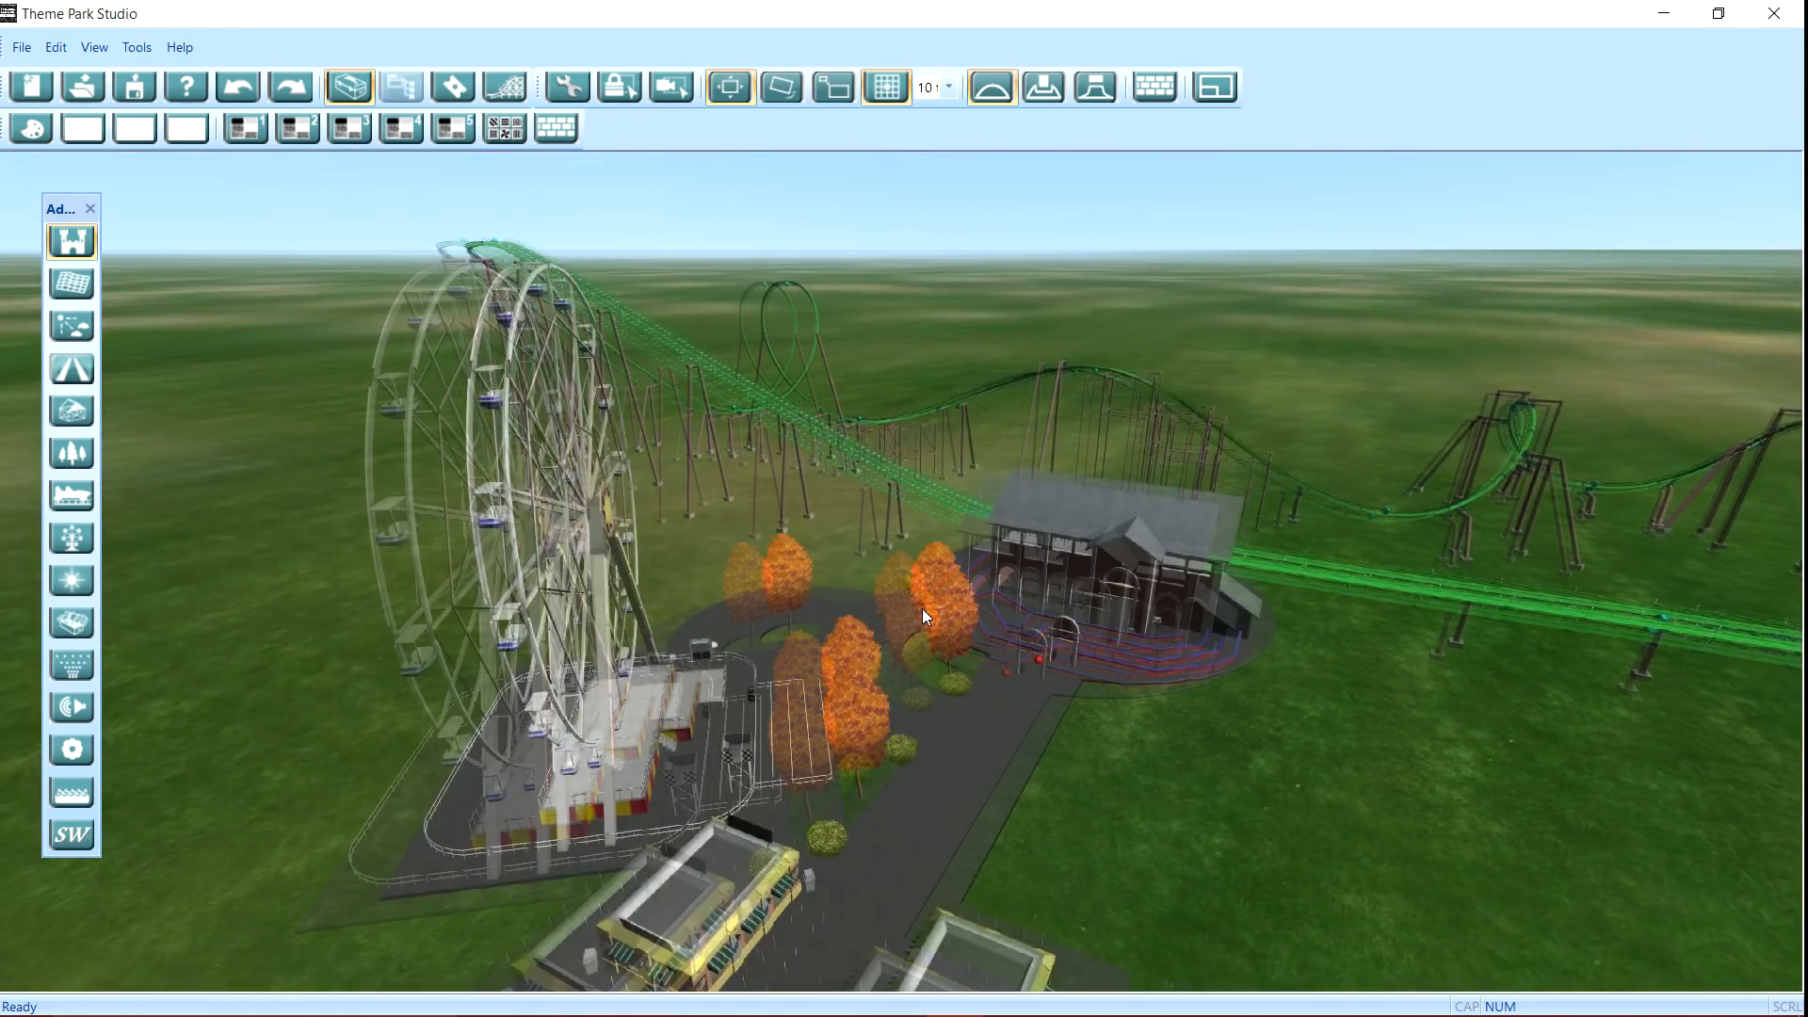
pyautogui.press('w')
pyautogui.moveTo(923, 608); pyautogui.dragTo(721, 554)
pyautogui.press('a')
pyautogui.press('s')
pyautogui.press('d')
pyautogui.moveTo(833, 620); pyautogui.dragTo(992, 656)
pyautogui.press('s')
pyautogui.press('a')
pyautogui.press('d')
pyautogui.press('s')
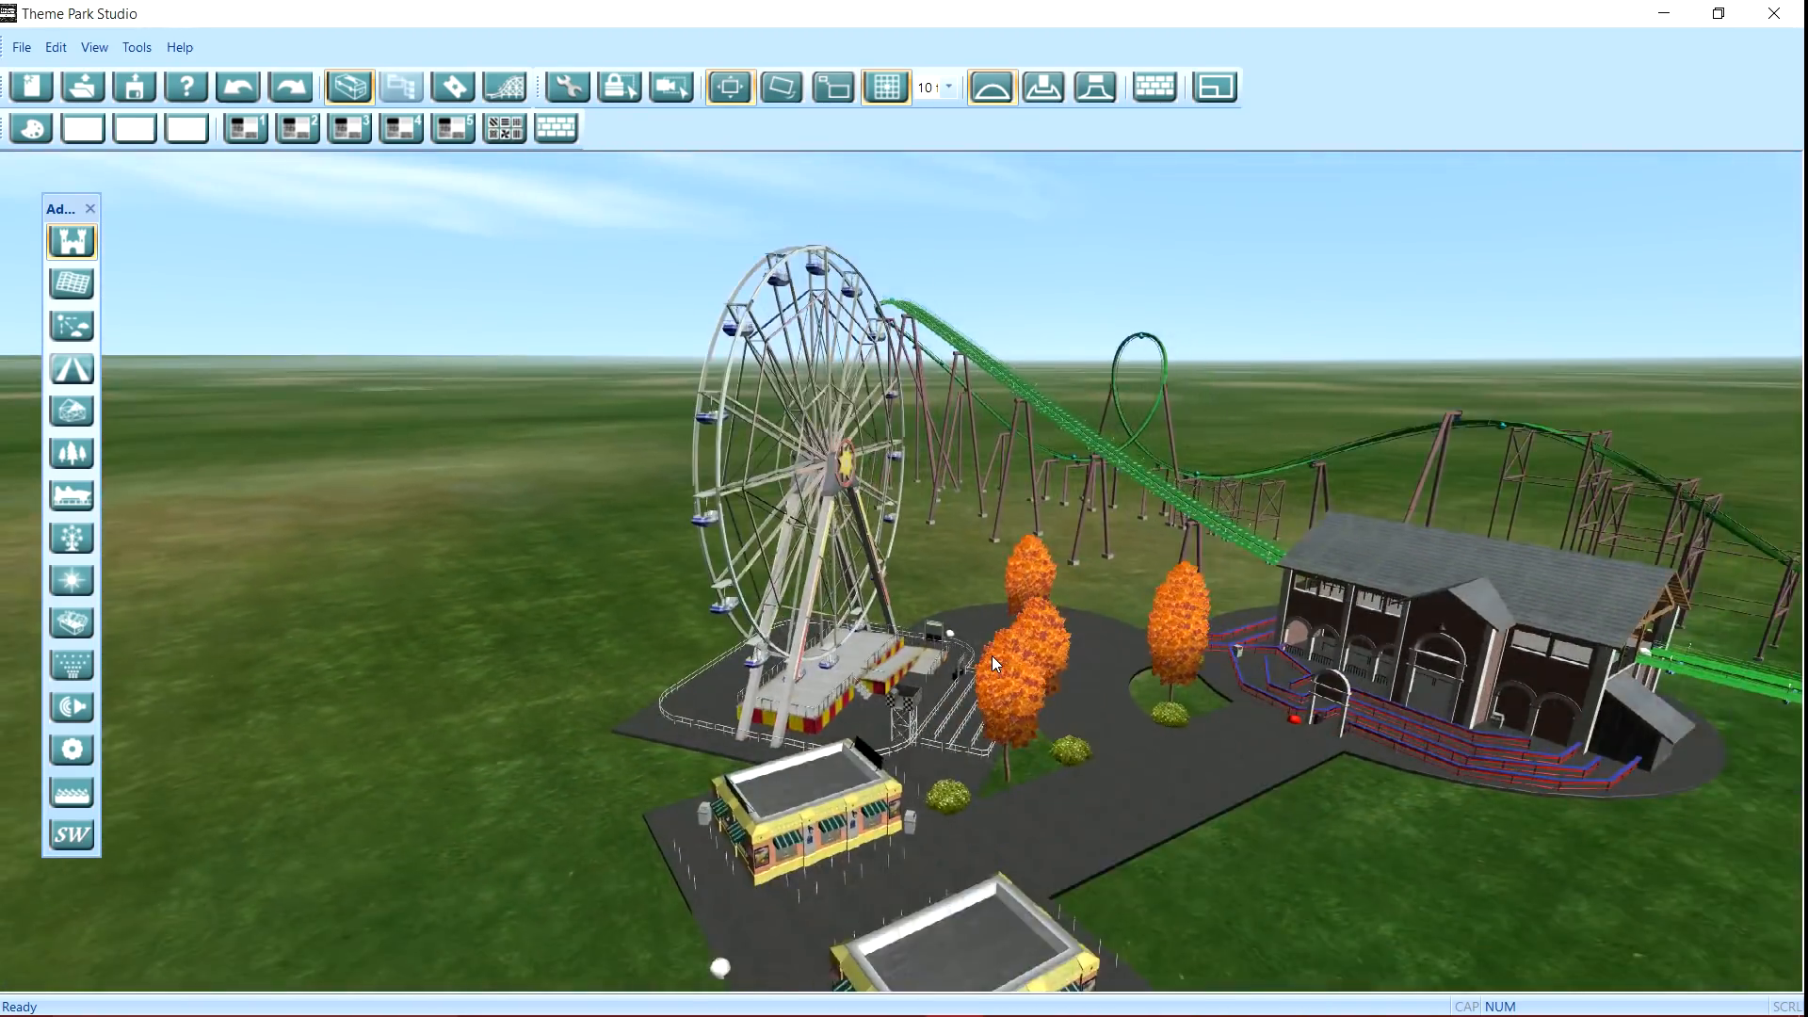
# Step: Move past the station and examine the coaster's lift hill, first drop and vertical loop up close
pyautogui.press('d')
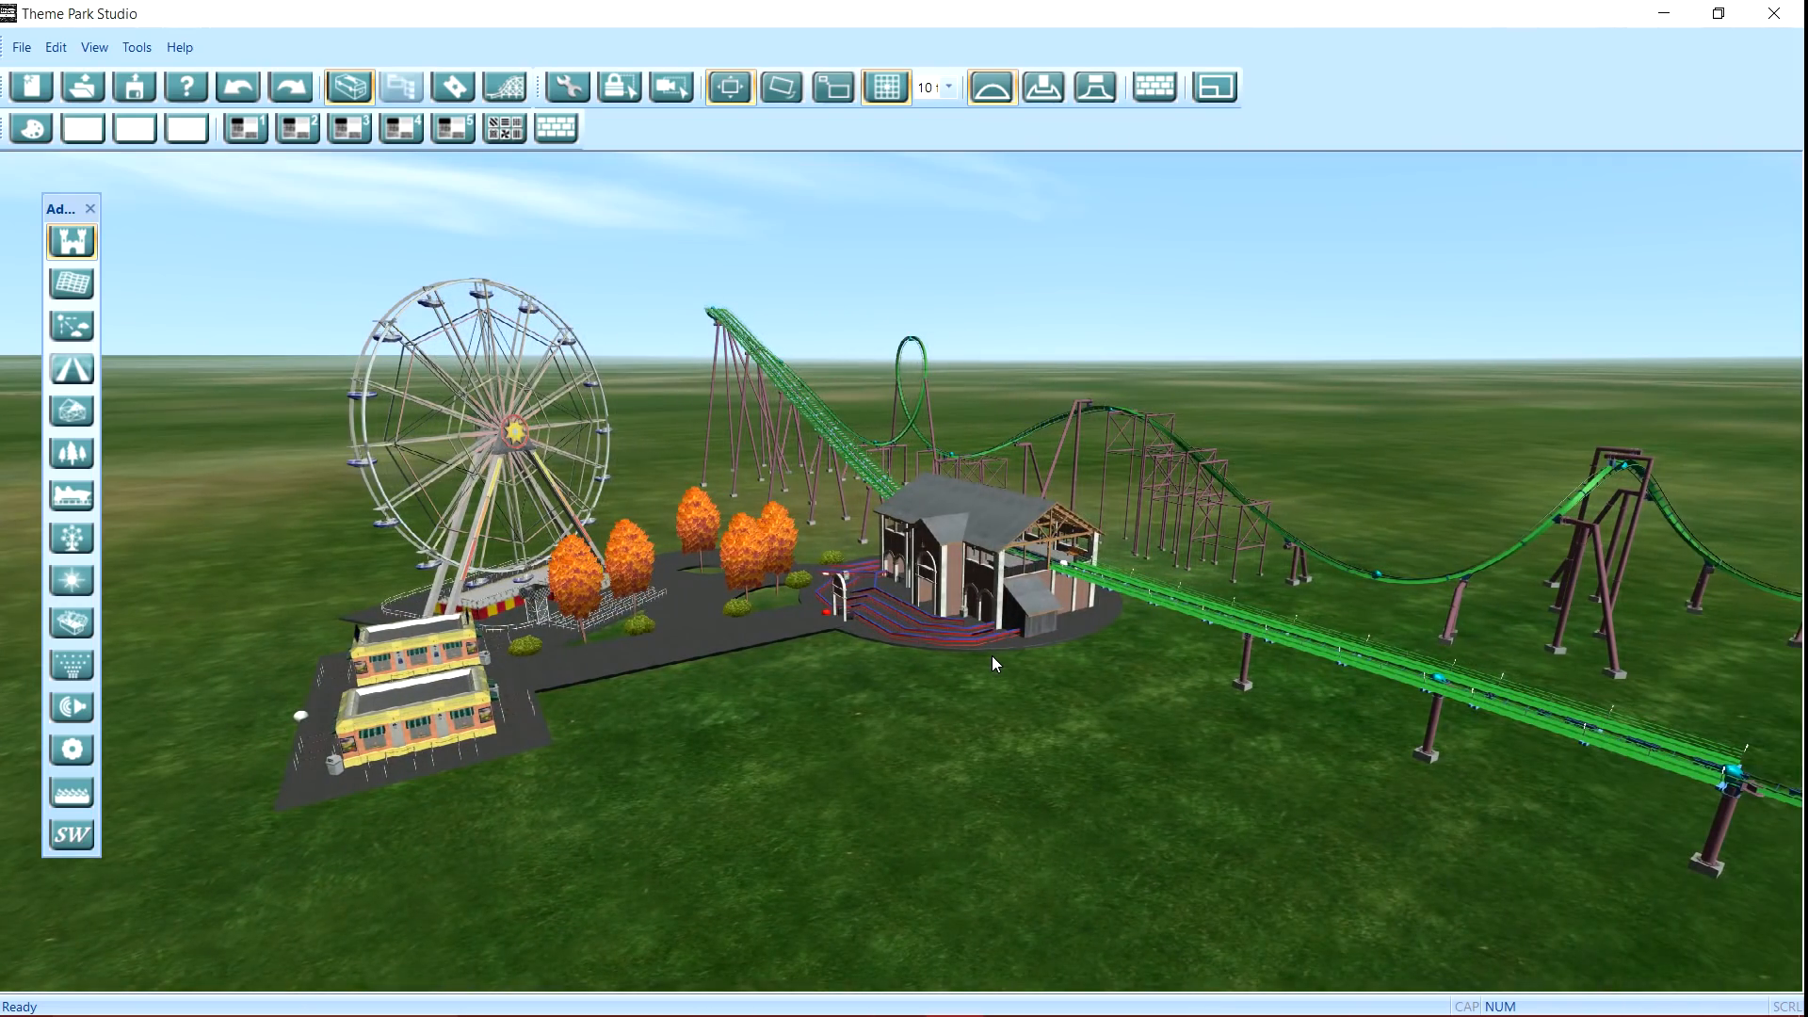
pyautogui.press('w')
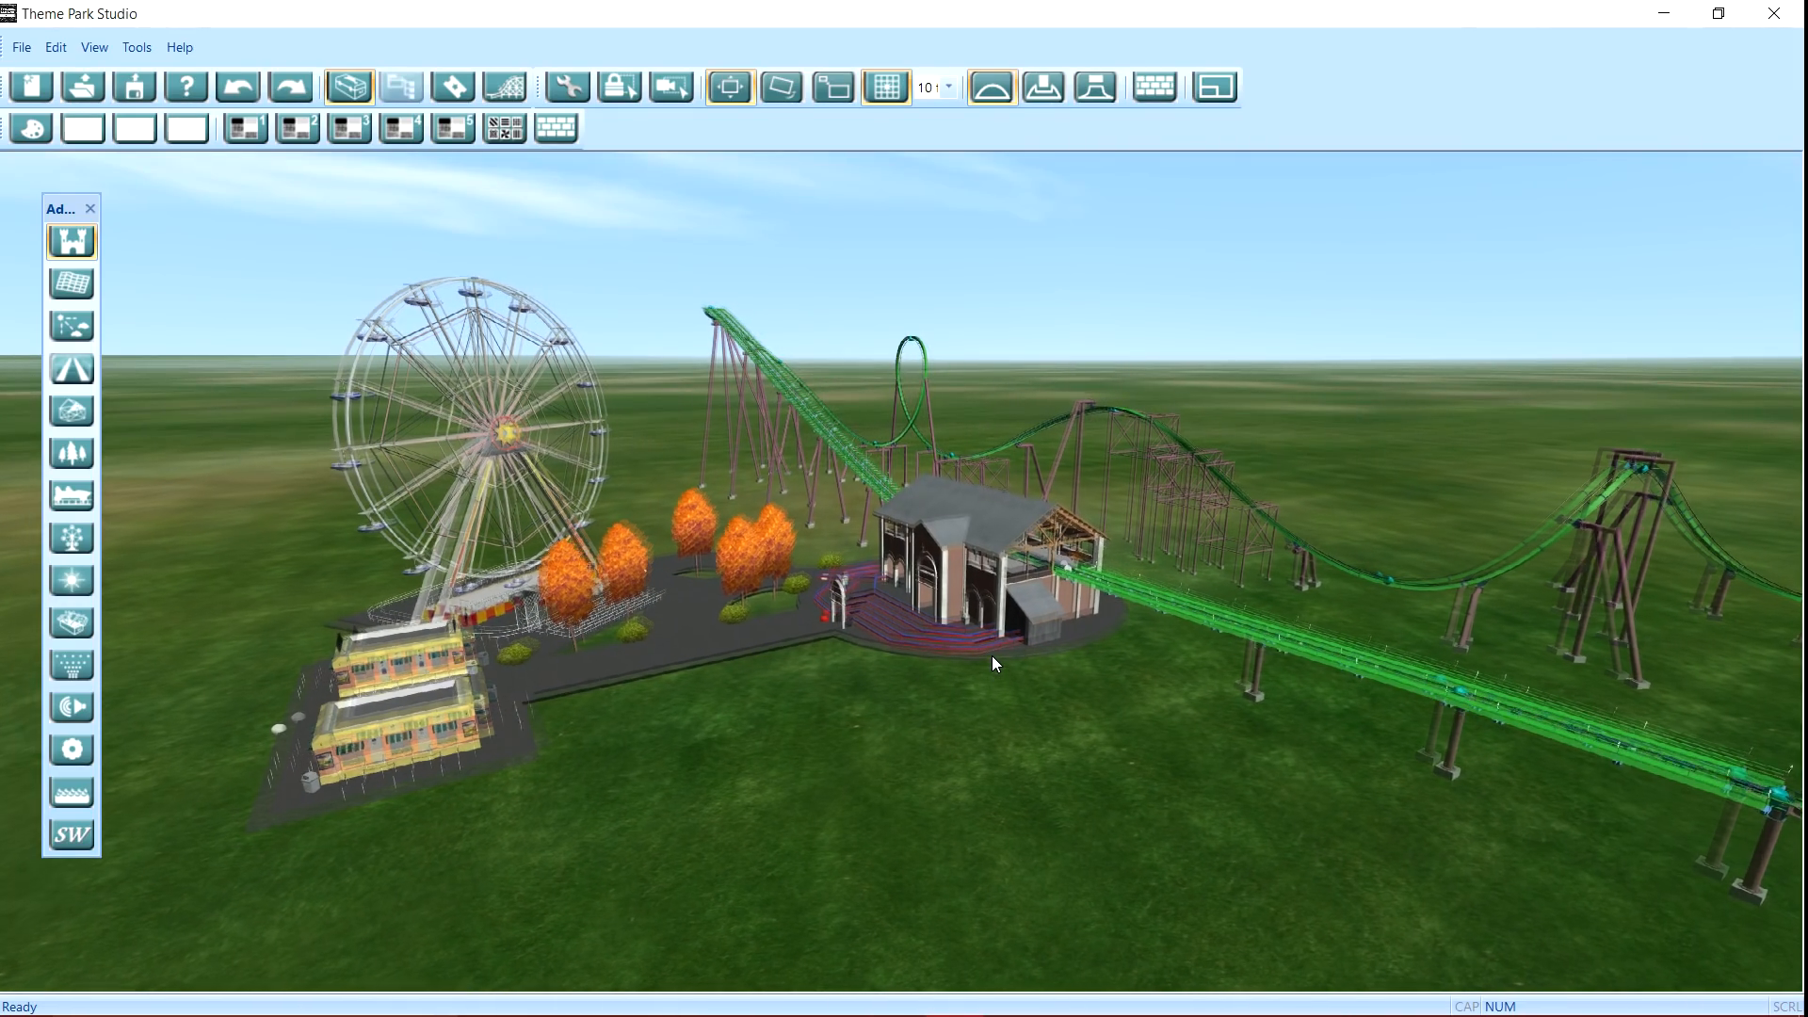
pyautogui.press('w')
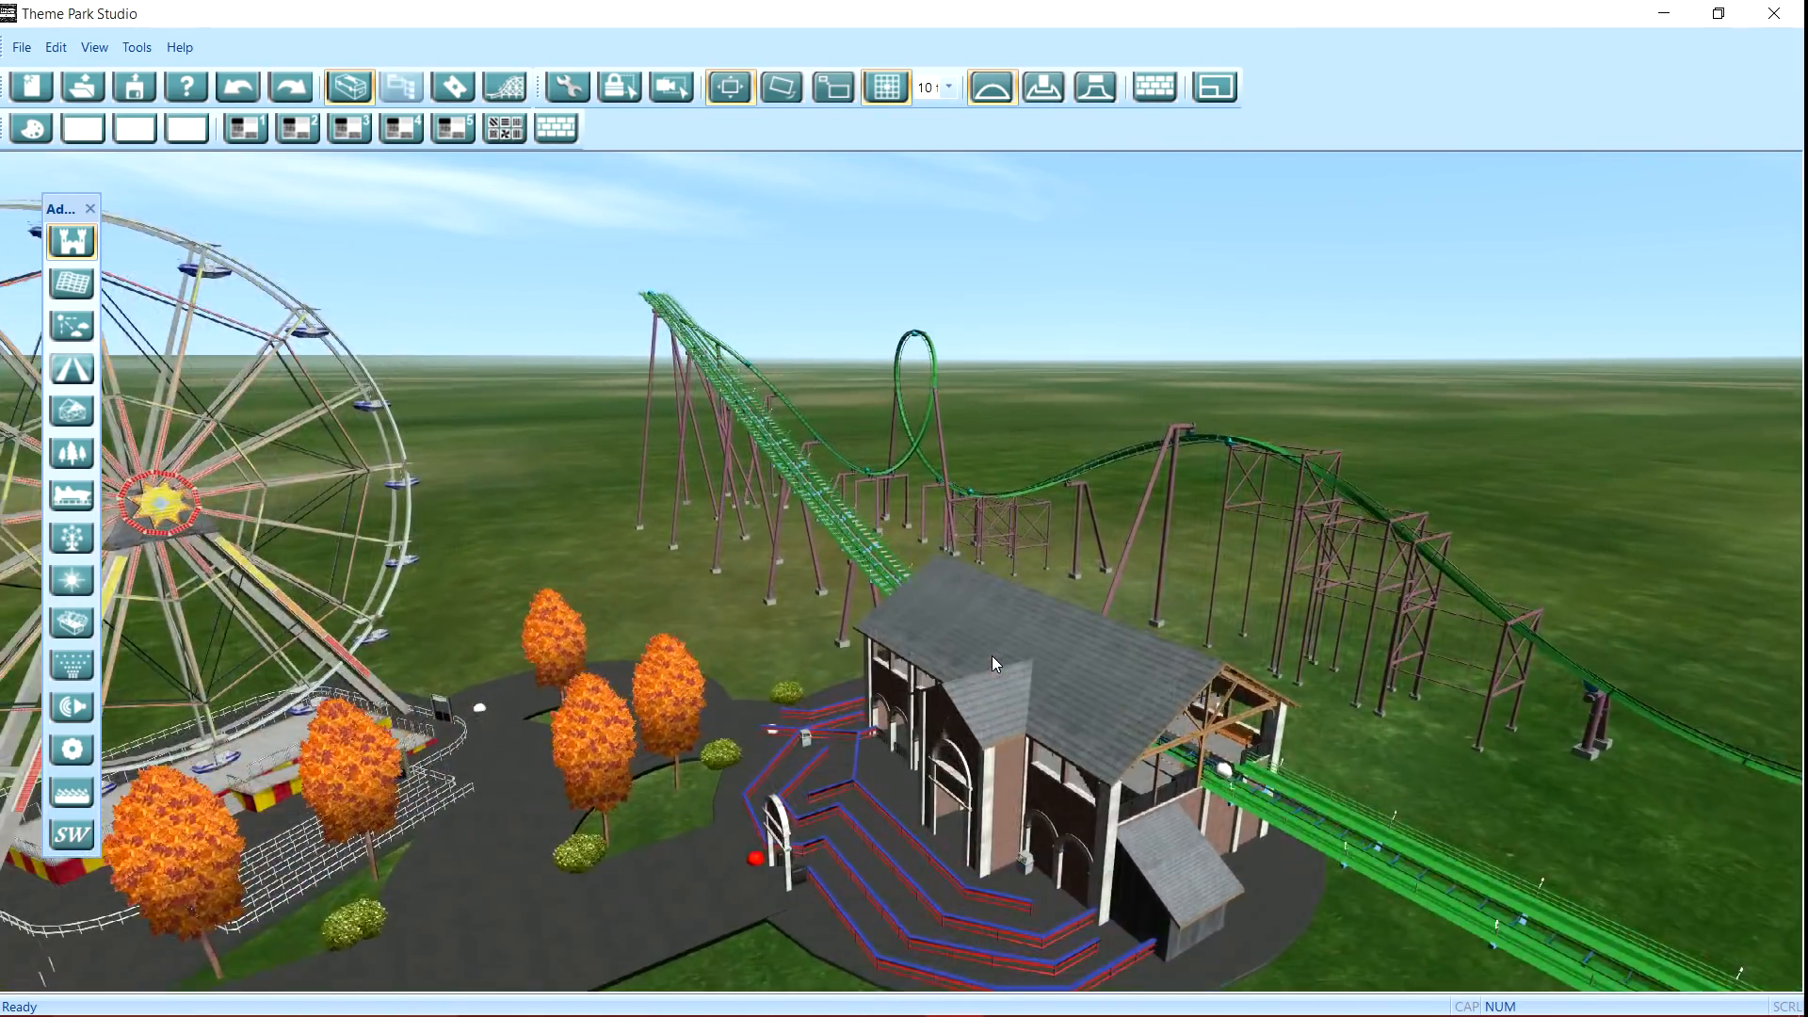
pyautogui.press('w')
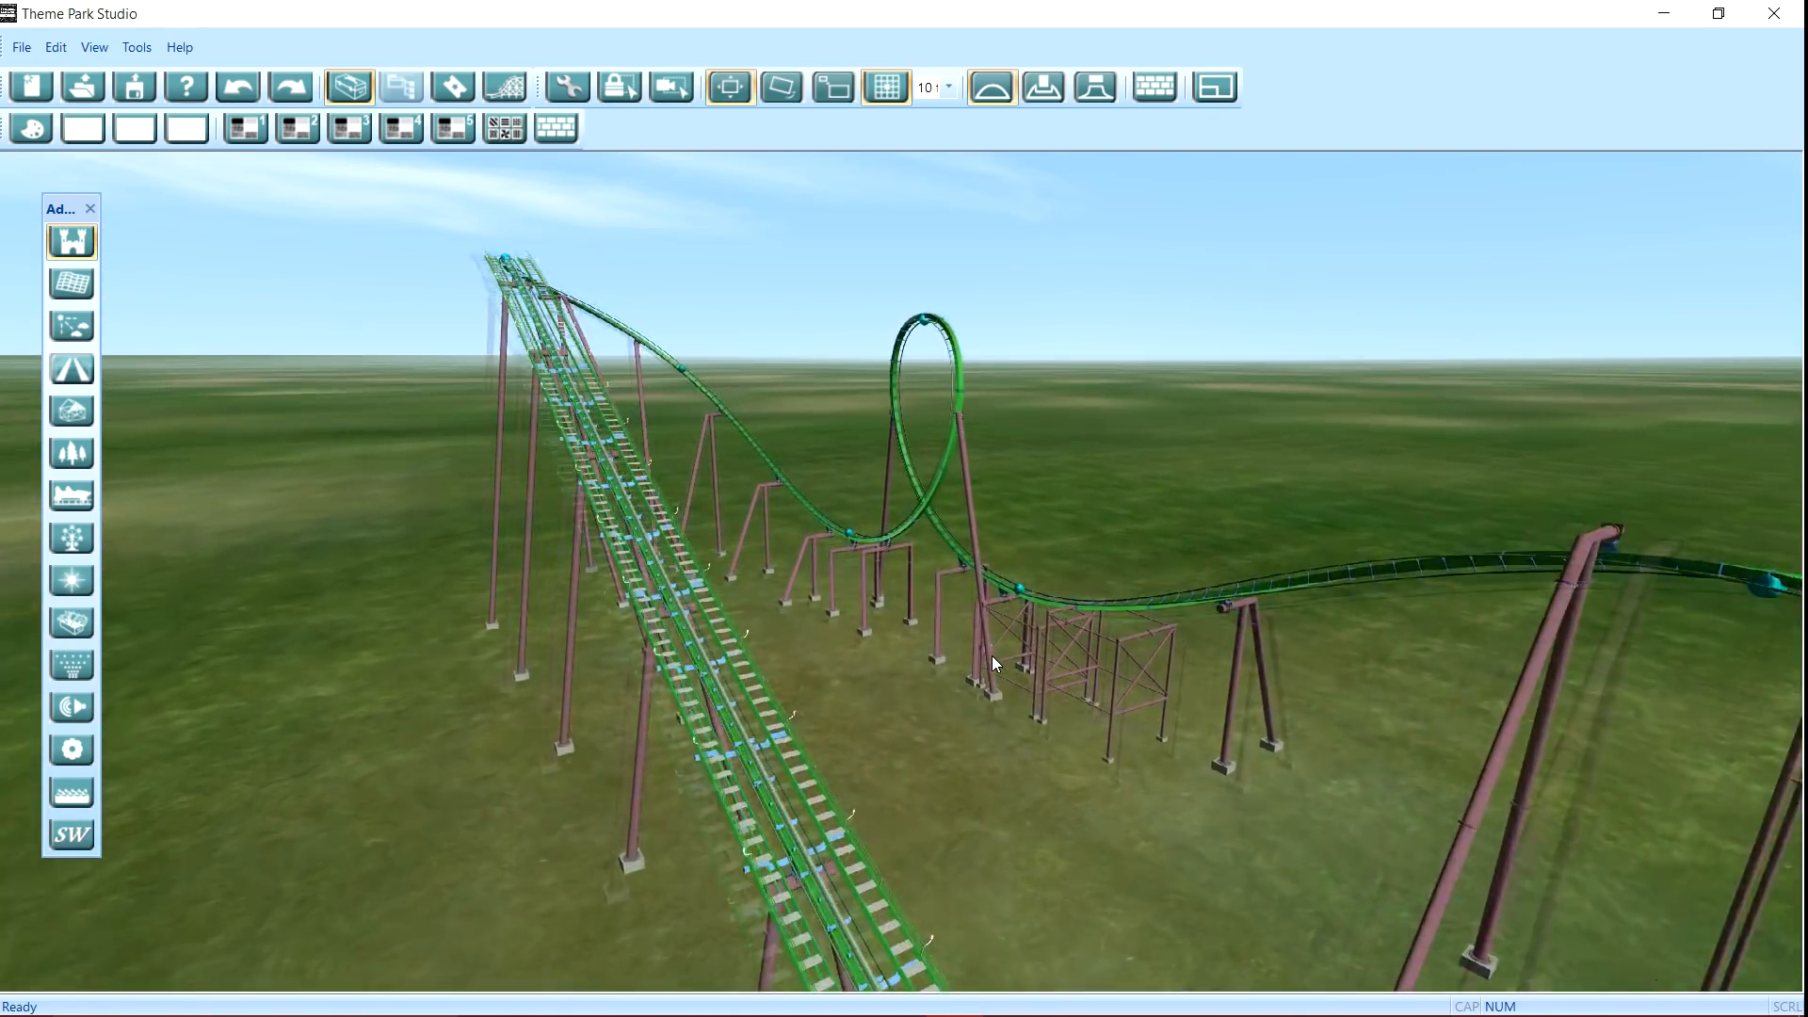
pyautogui.press('s')
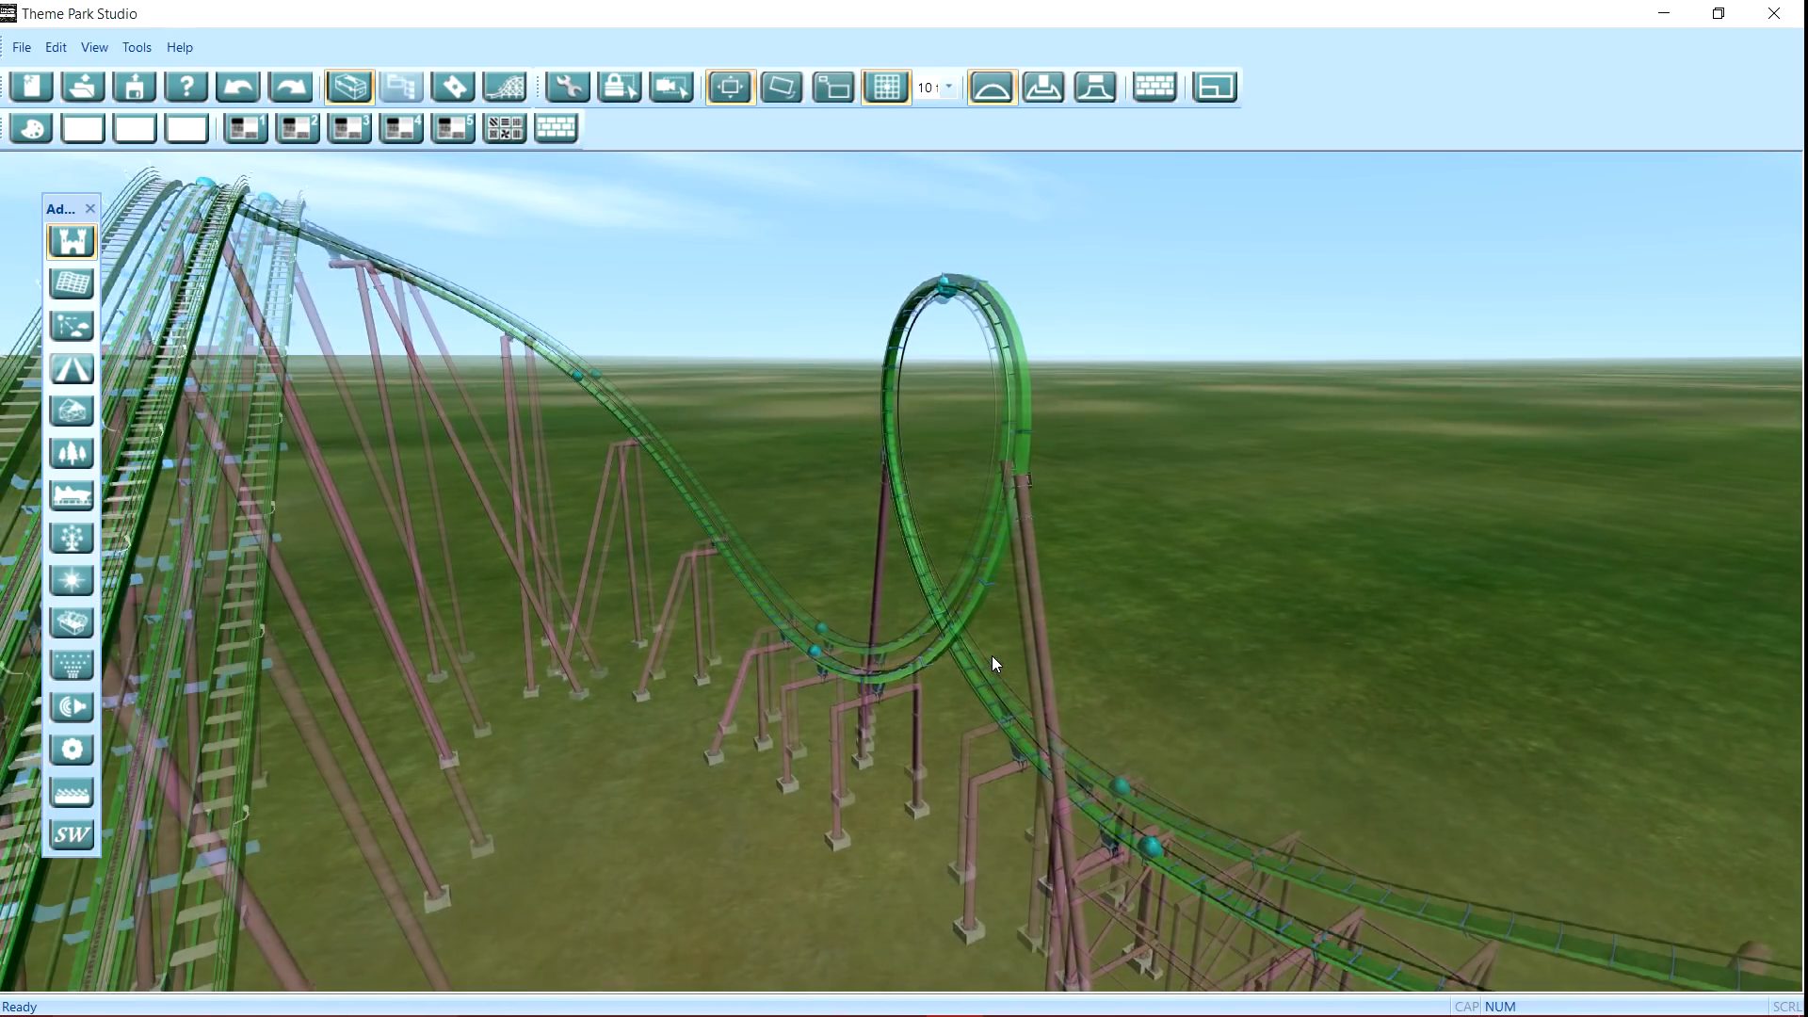
pyautogui.press('s')
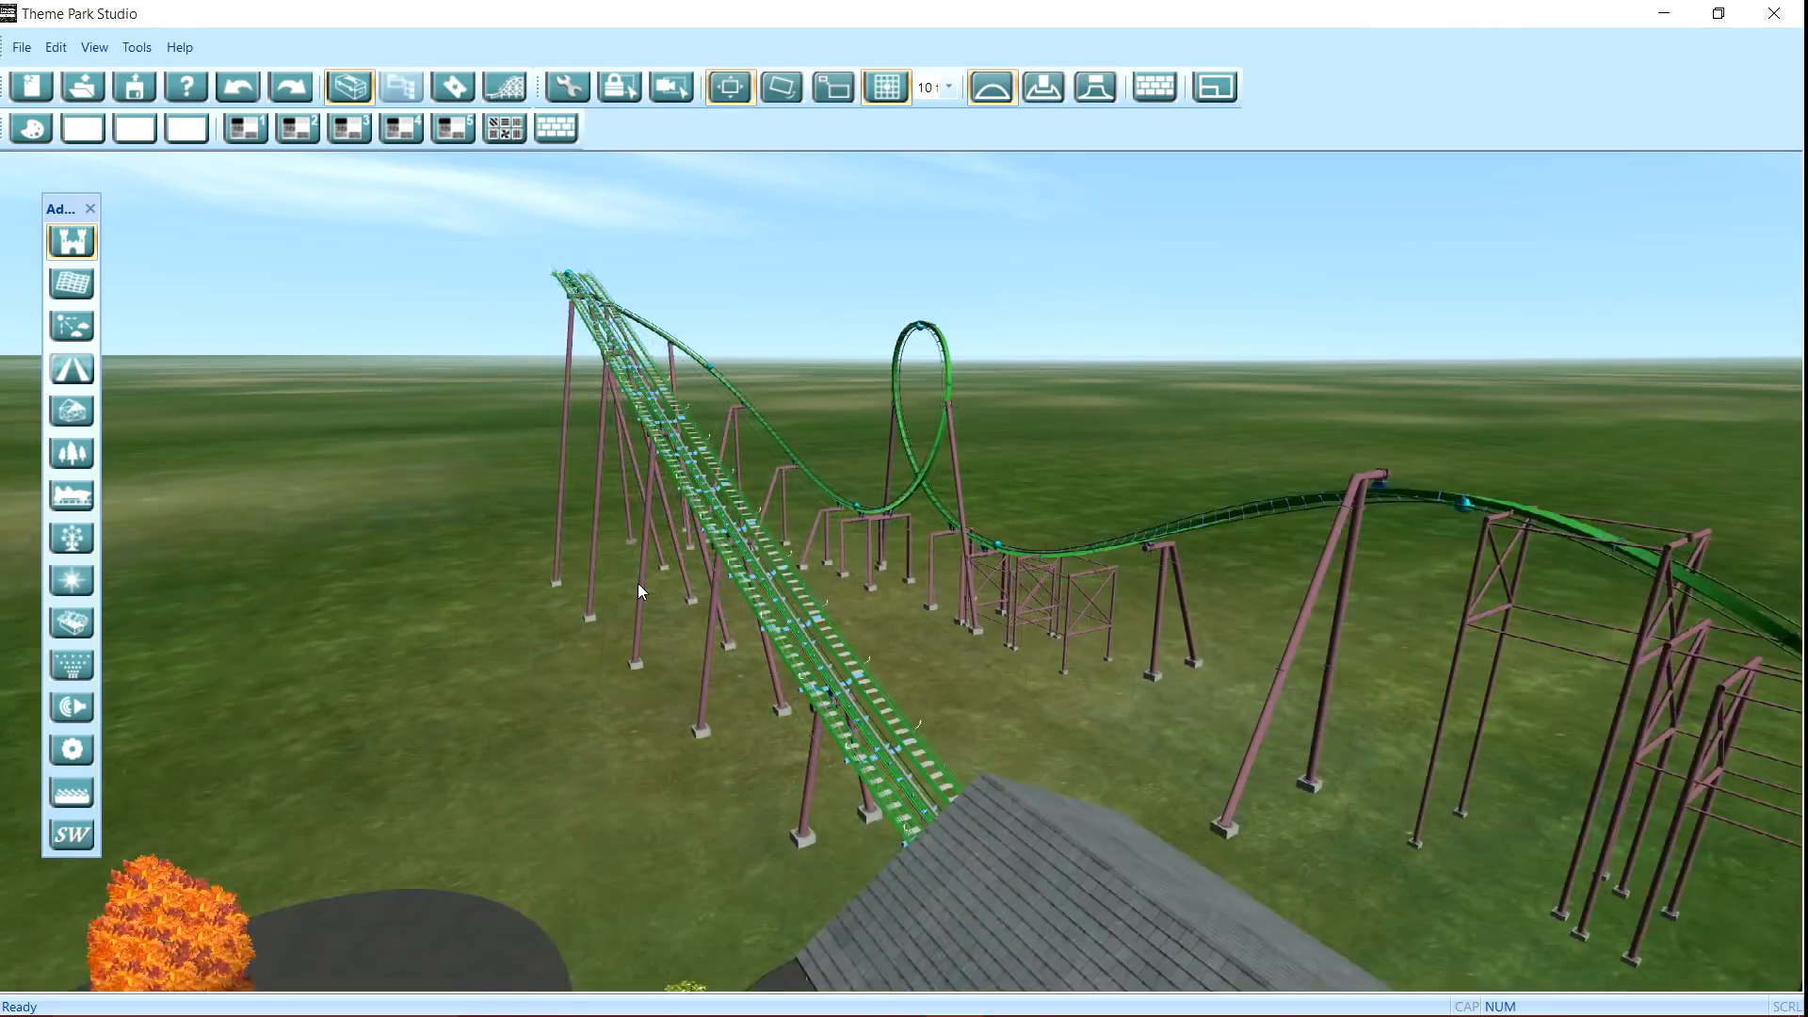
pyautogui.press('w')
pyautogui.press('w')
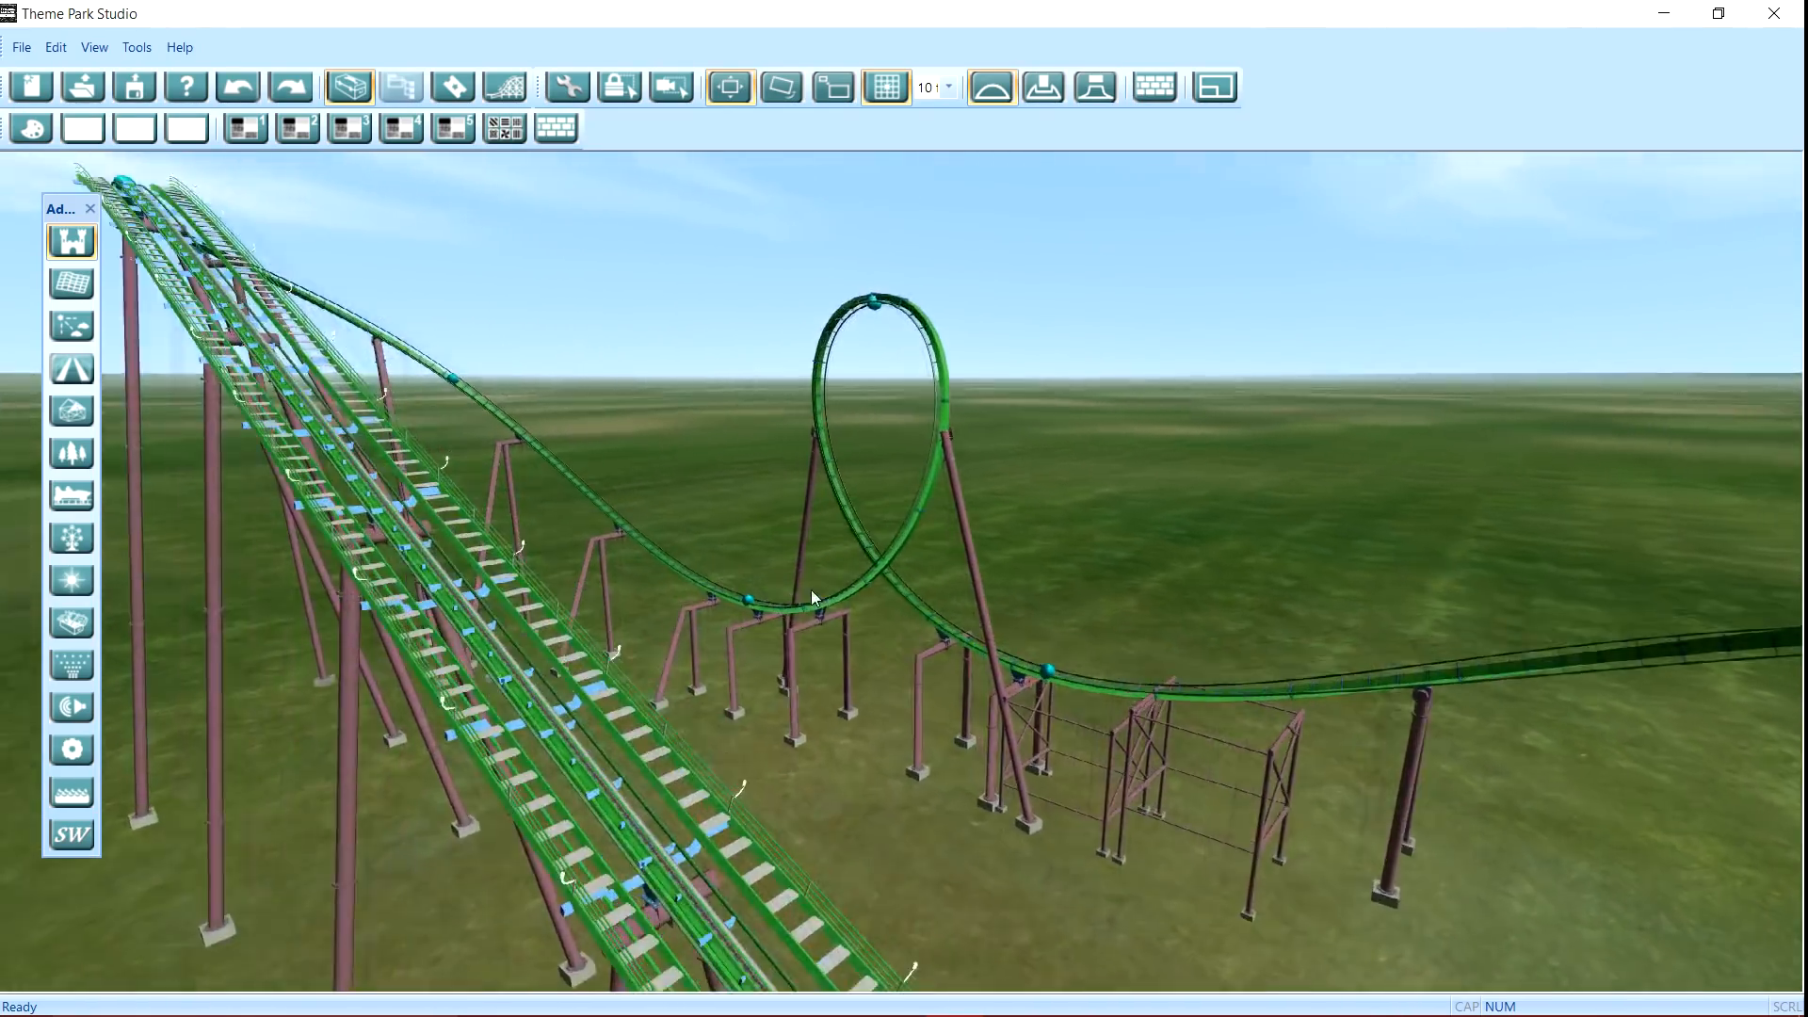
pyautogui.press('s')
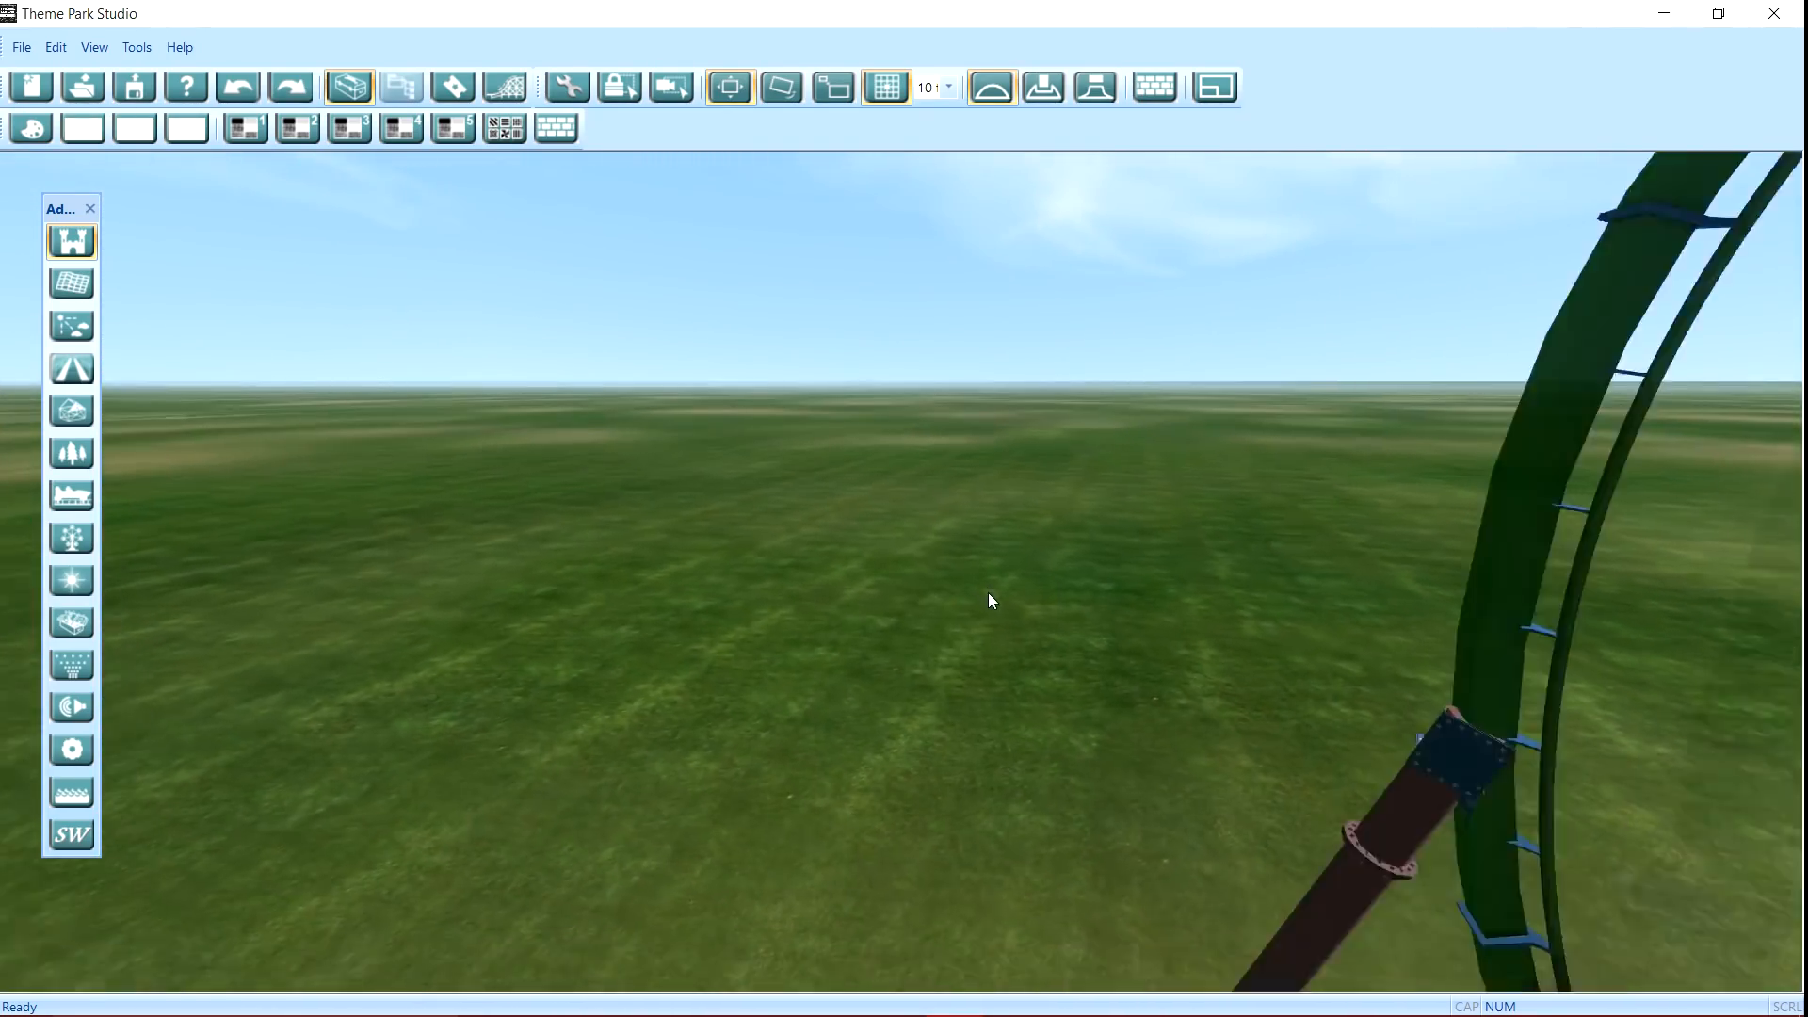
# Step: Back away from the loop and survey the rest of the coaster track, then the whole park from an elevated front viewpoint
pyautogui.press('s')
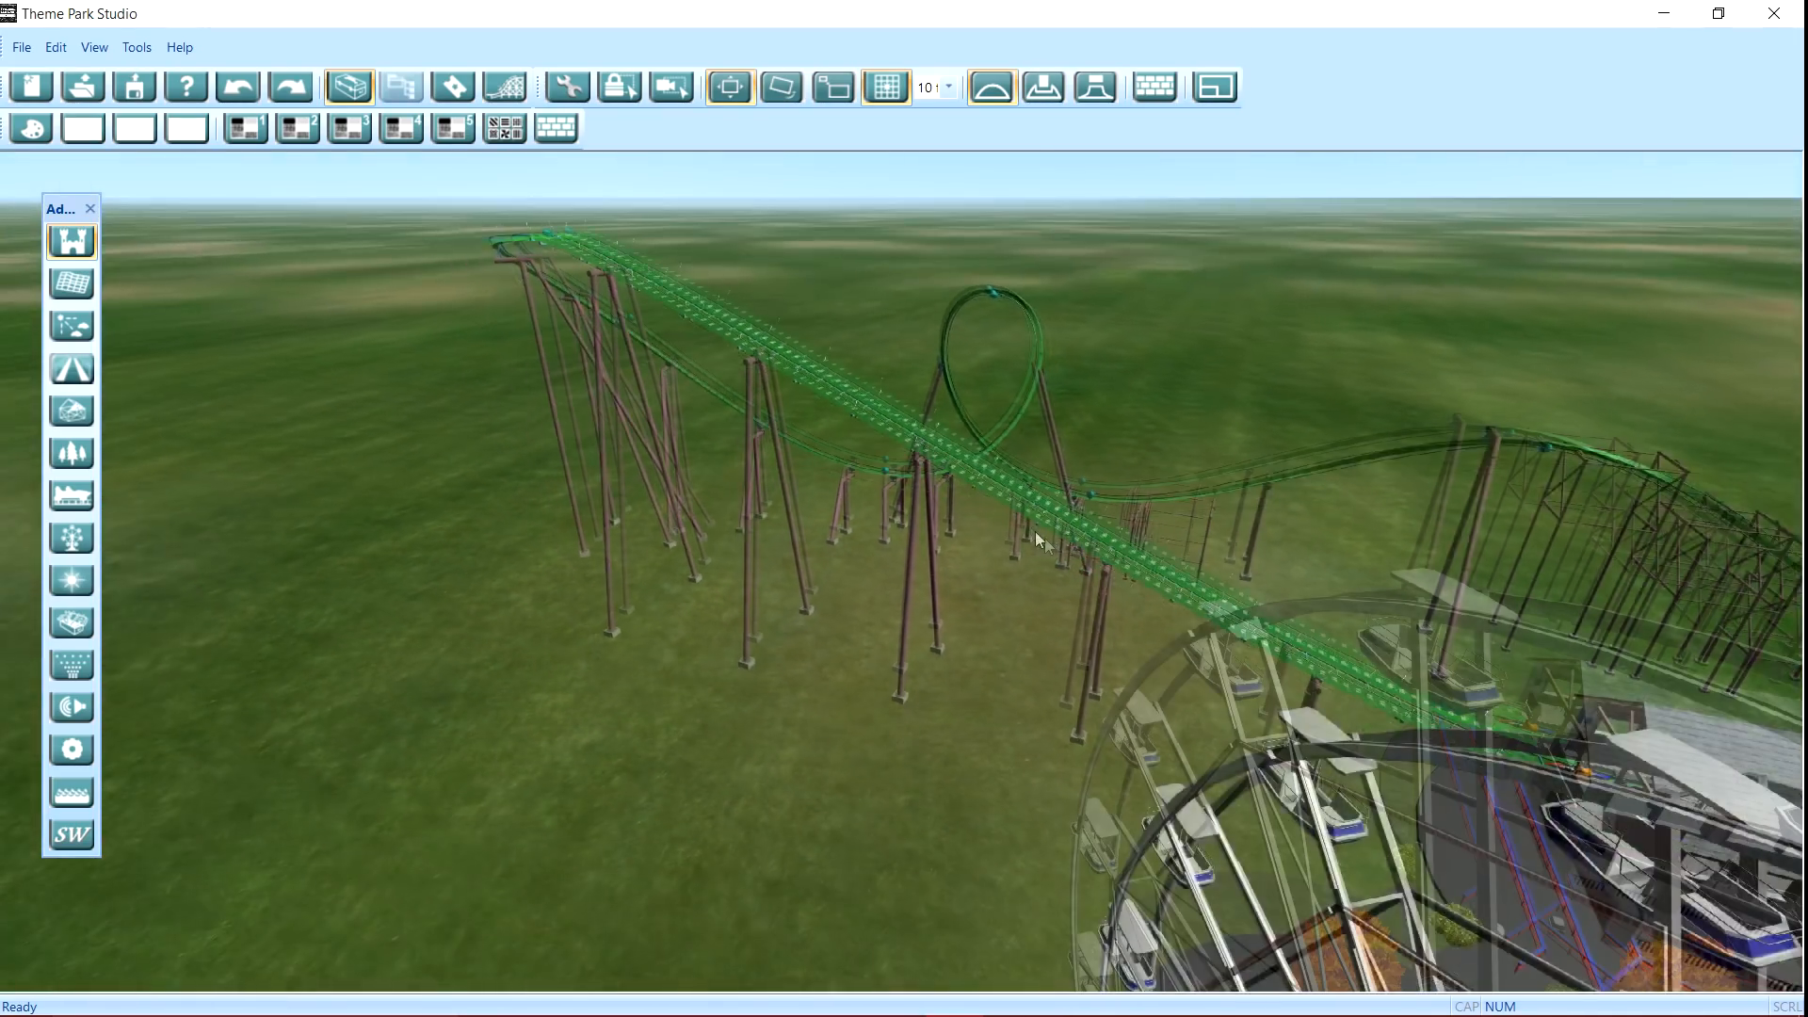
pyautogui.press('s')
pyautogui.moveTo(1036, 531); pyautogui.dragTo(944, 664)
pyautogui.press('s')
pyautogui.press('a')
pyautogui.press('a')
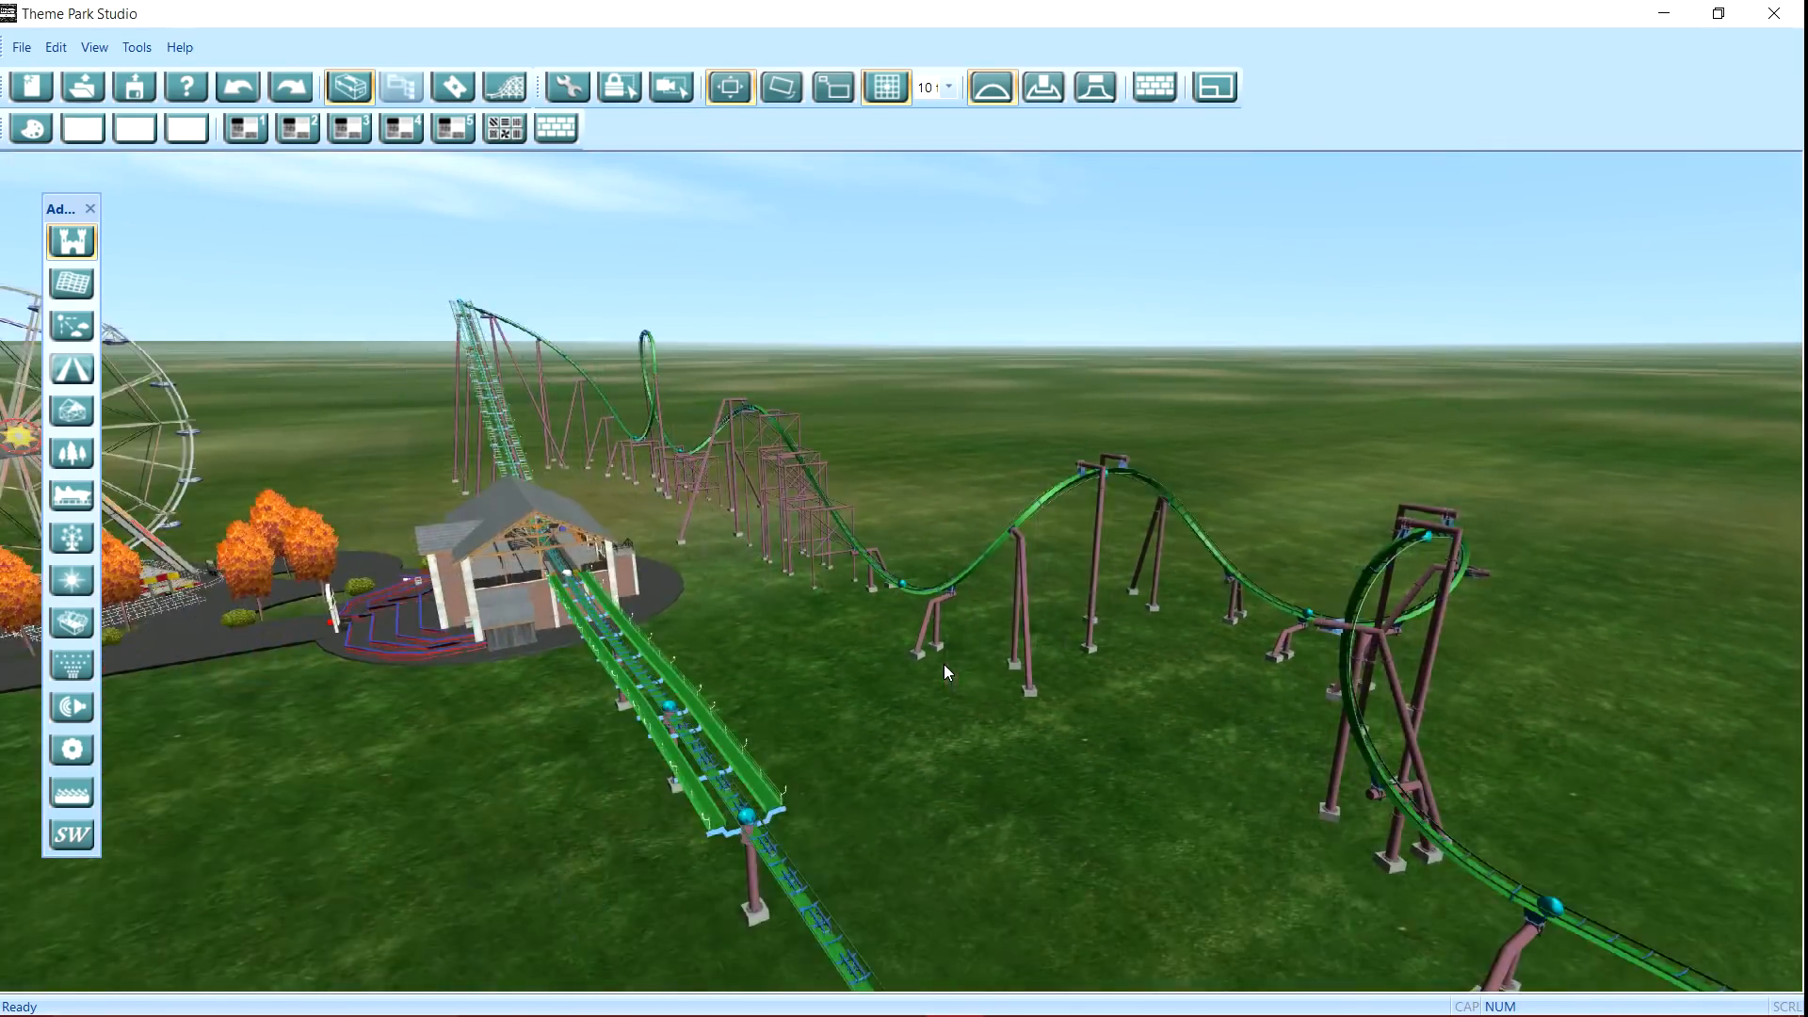
pyautogui.moveTo(697, 643); pyautogui.dragTo(664, 489)
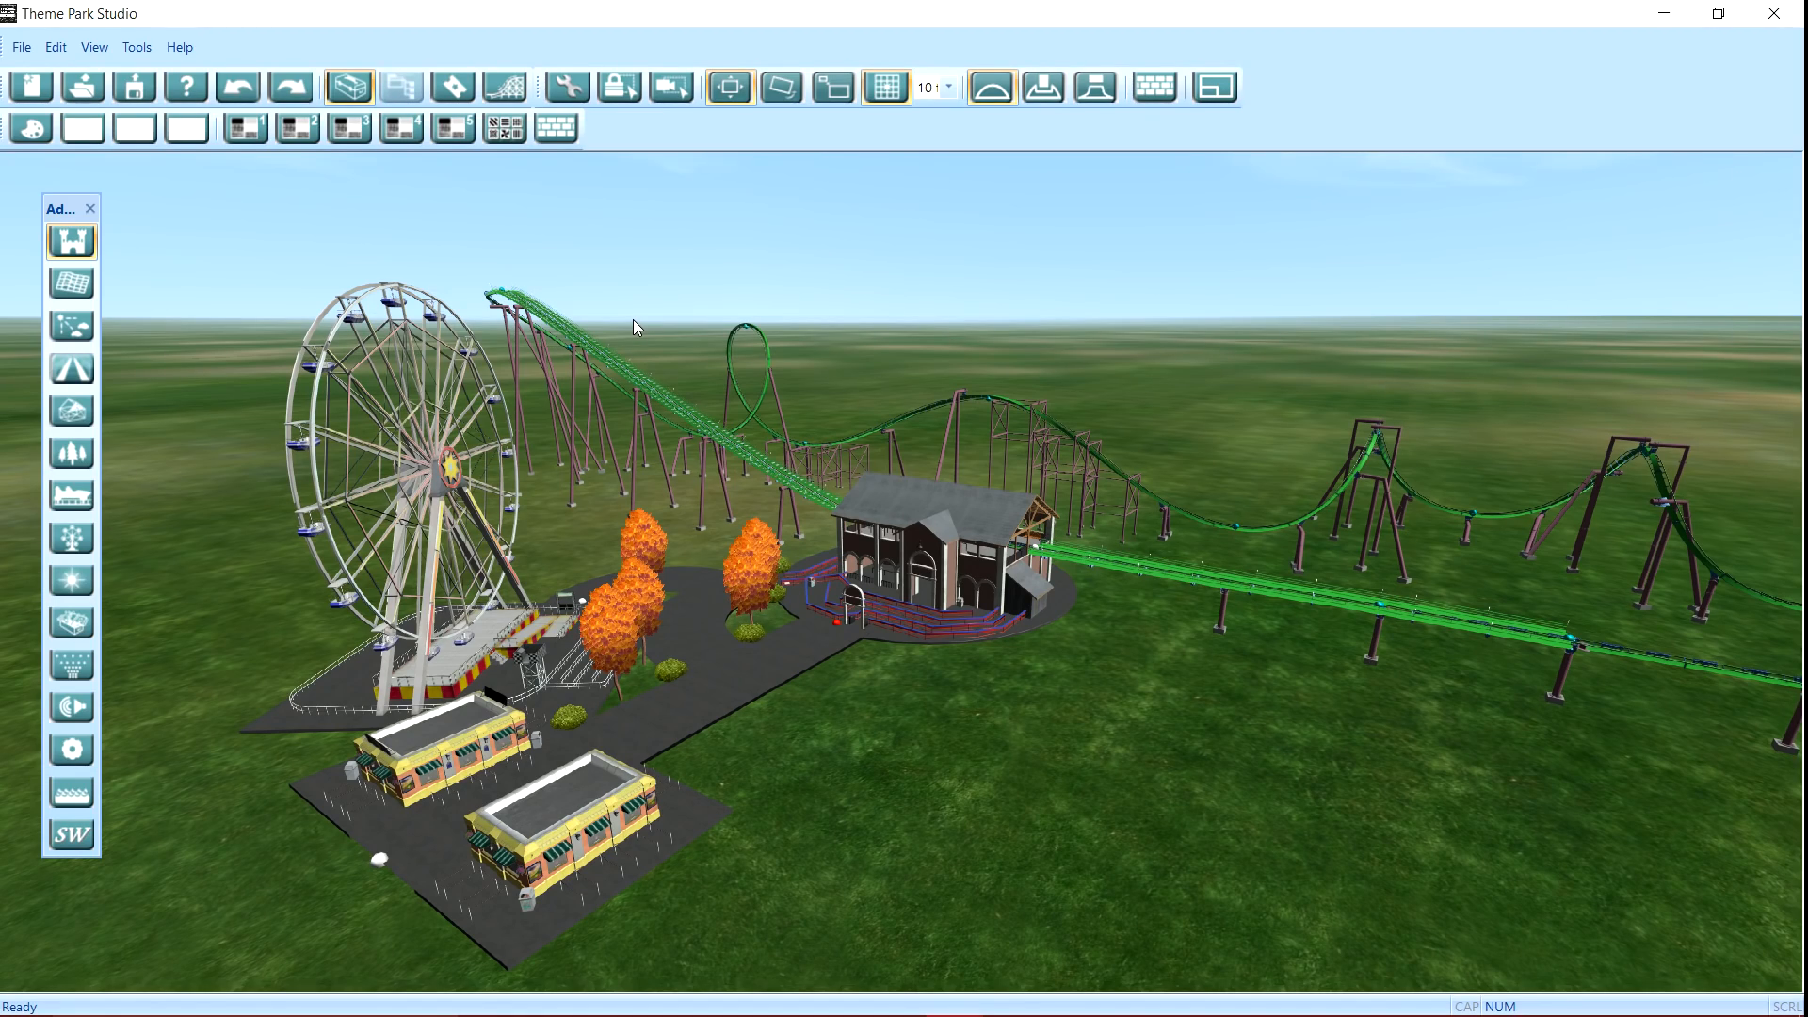
pyautogui.moveTo(855, 669); pyautogui.dragTo(840, 630)
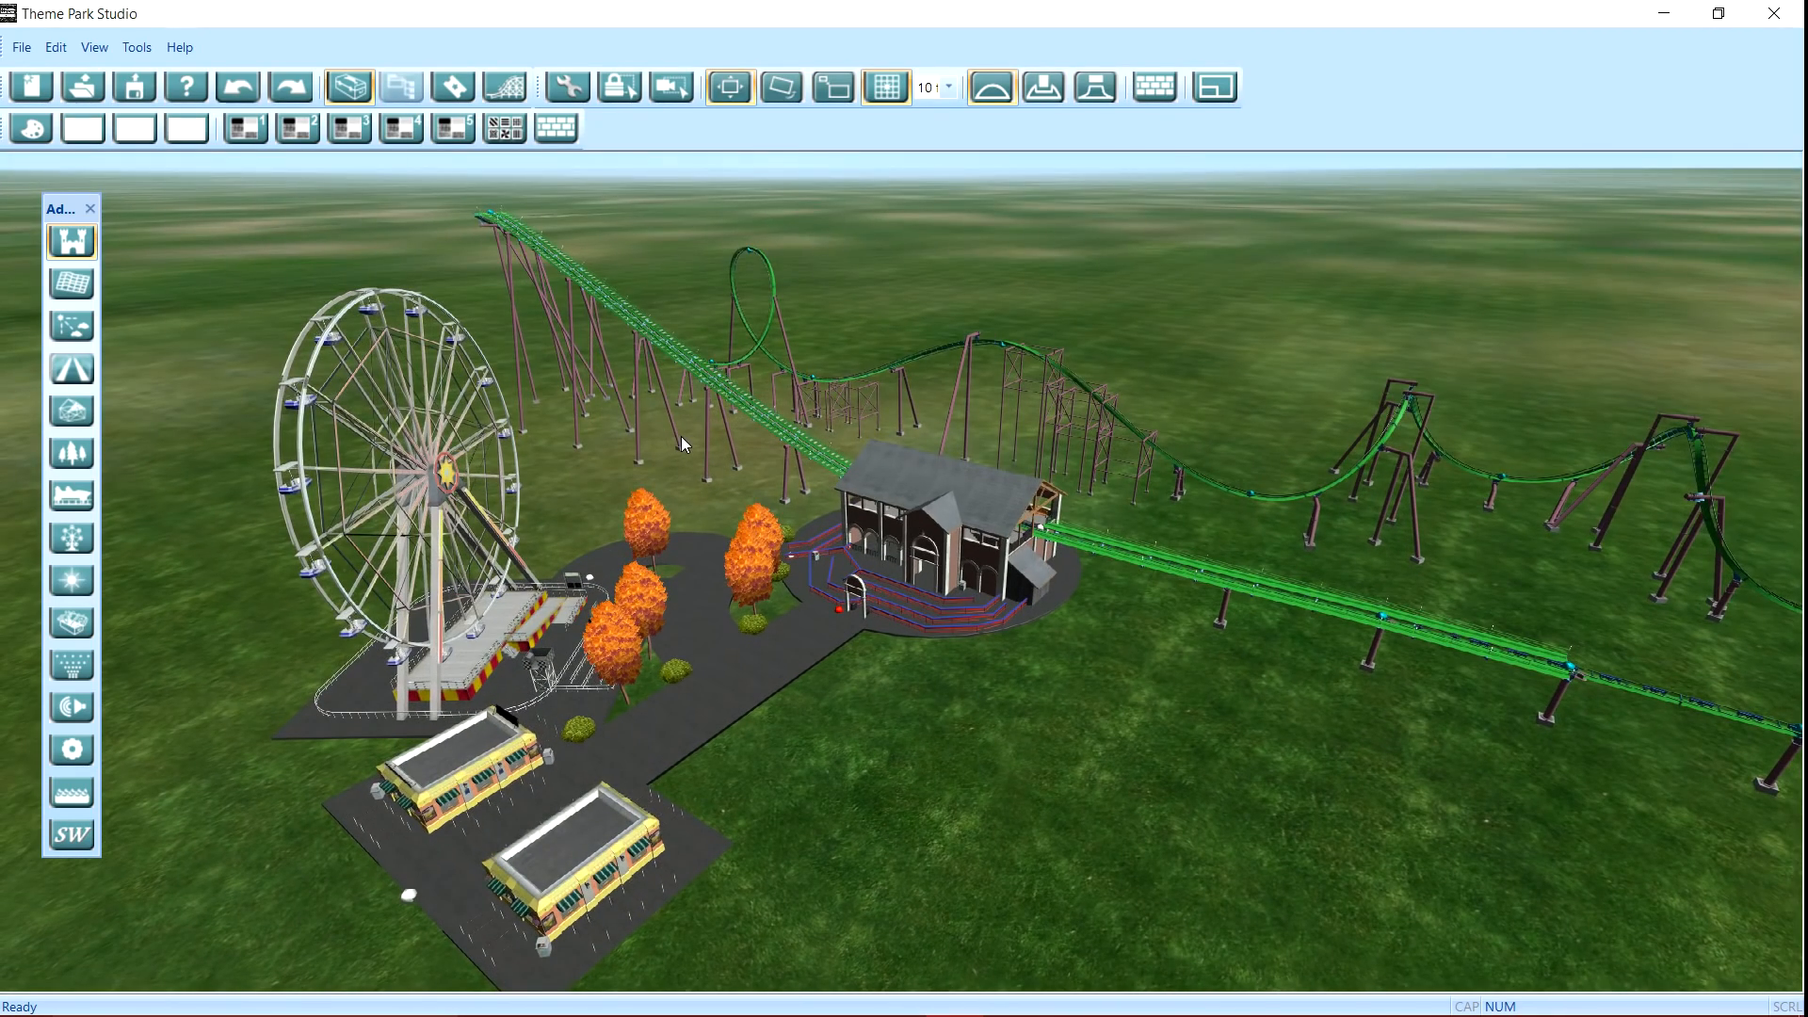